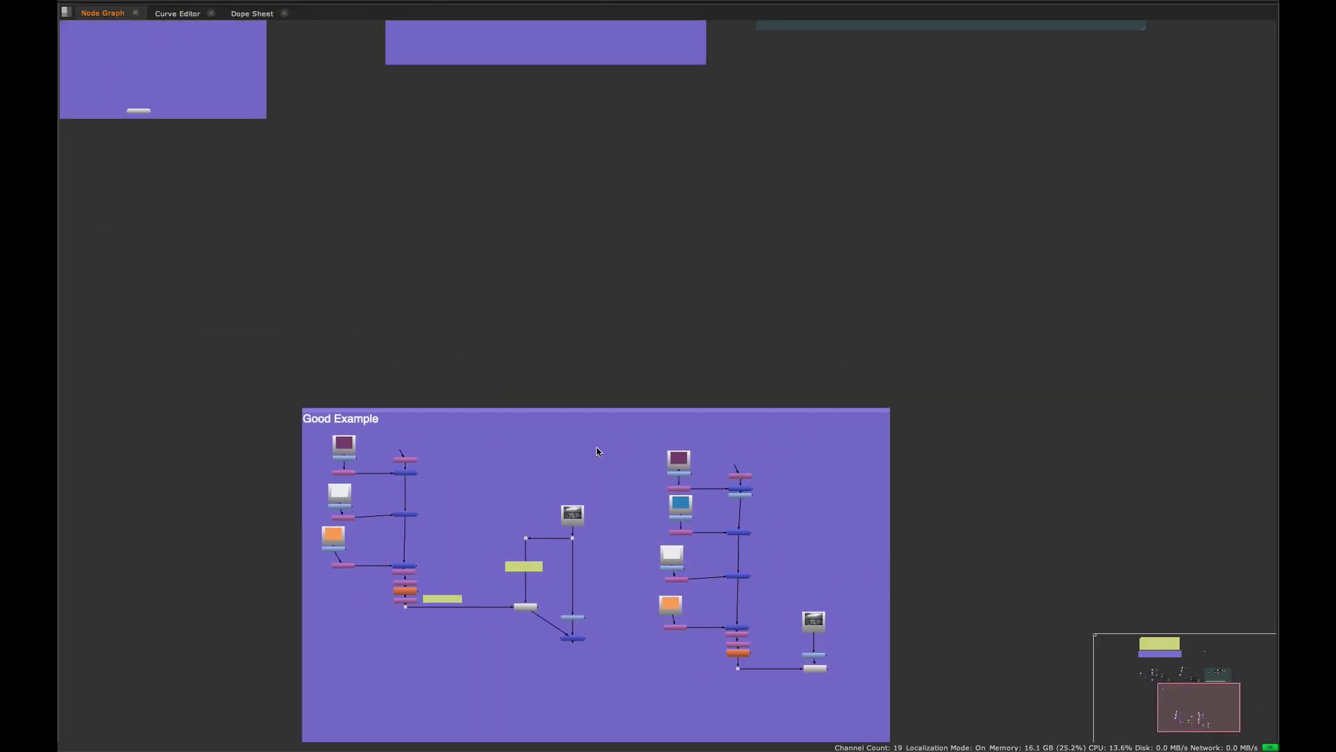
# - Examine the Basic Remap node setup and the settings of its STMap1 node
pyautogui.moveTo(597, 247); pyautogui.dragTo(586, 638, button='middle')
pyautogui.moveTo(371, 323); pyautogui.dragTo(505, 443, button='middle')
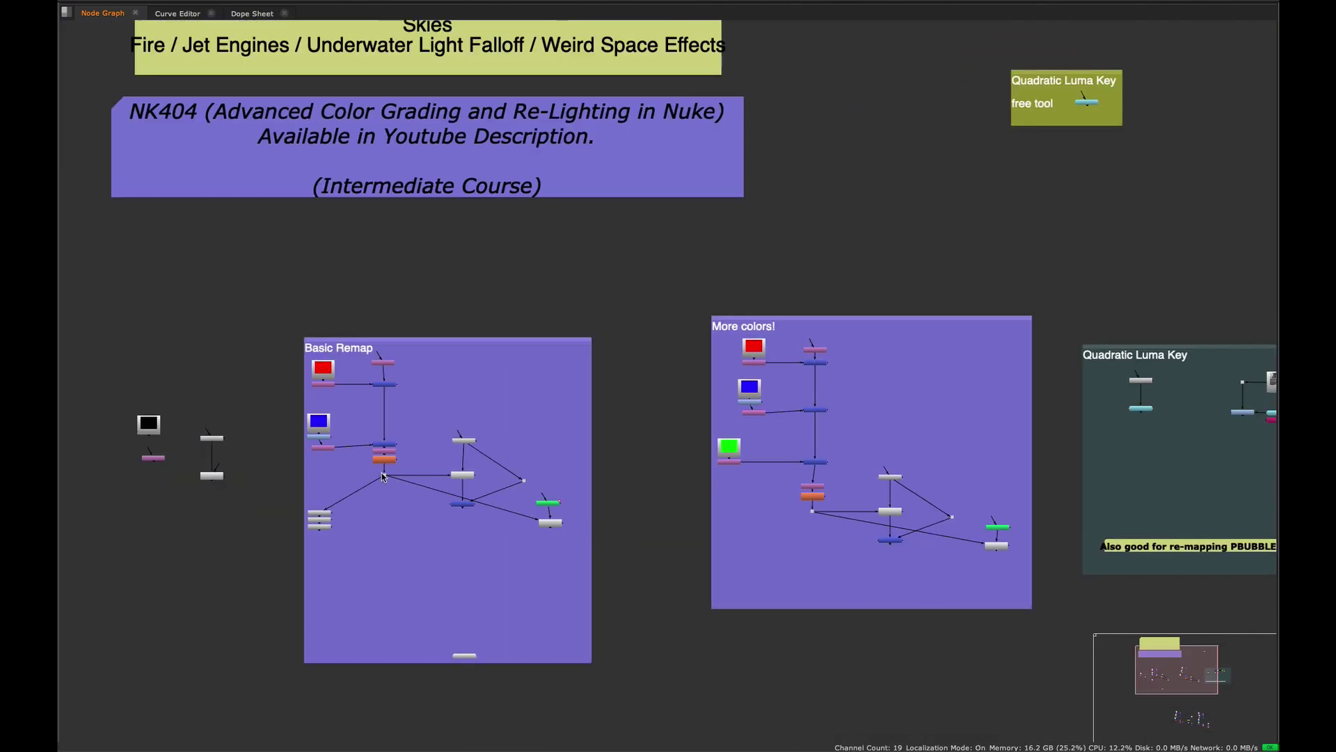
pyautogui.scroll(5, 382, 476)
pyautogui.click(592, 470)
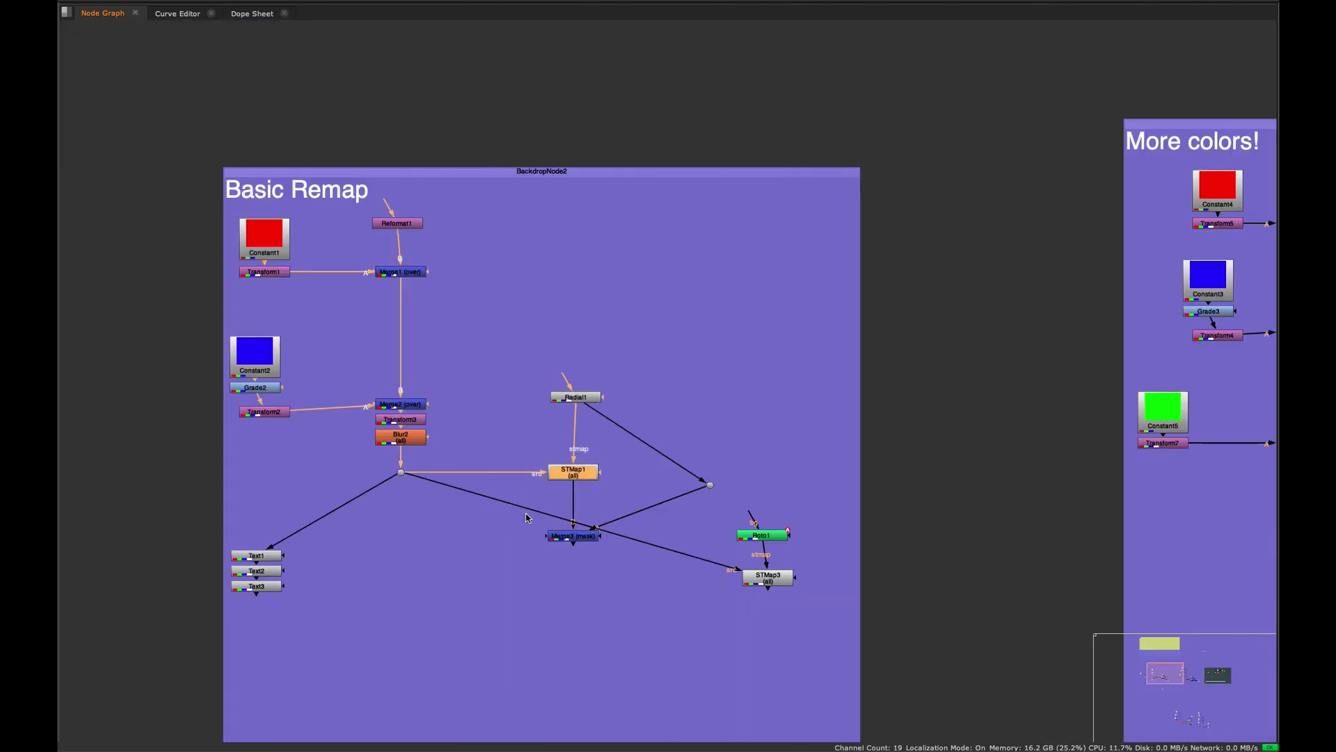
pyautogui.scroll(-2, 575, 471)
pyautogui.moveTo(568, 480); pyautogui.dragTo(601, 533, button='middle')
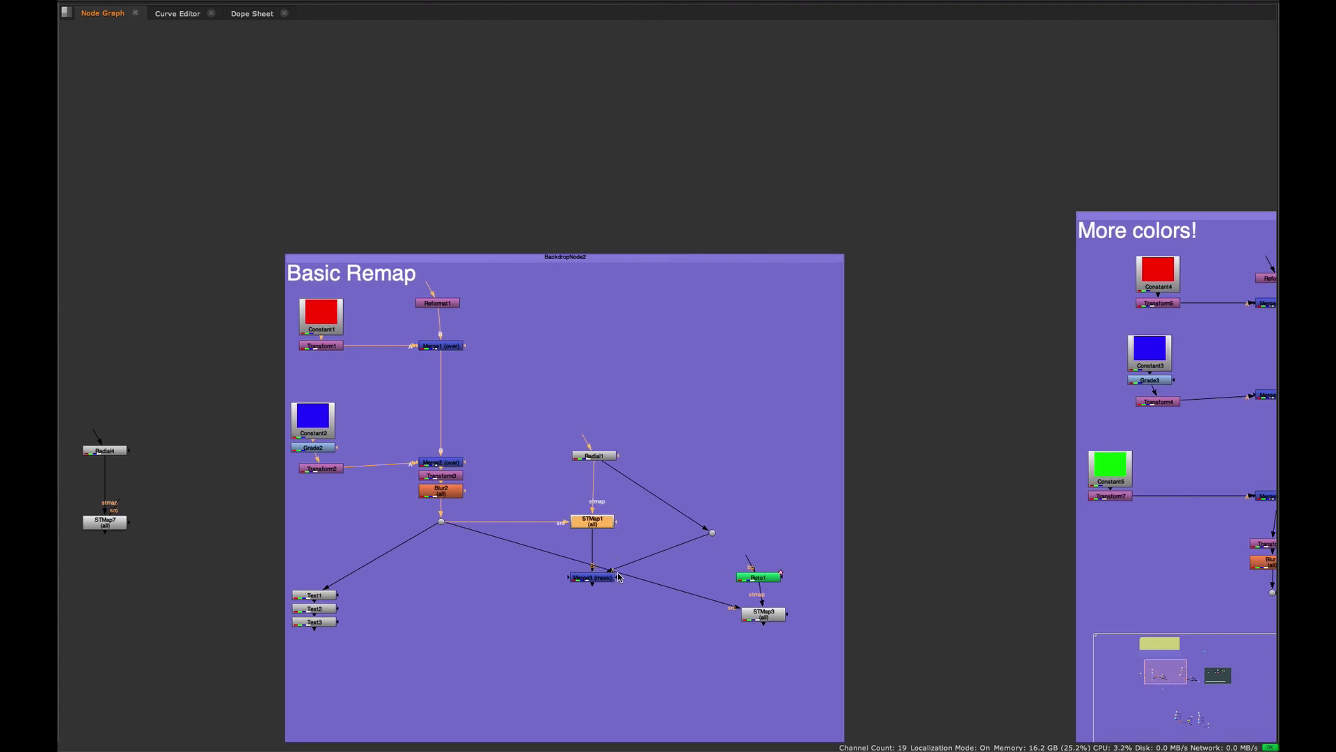
pyautogui.scroll(5, 643, 508)
pyautogui.moveTo(602, 523); pyautogui.dragTo(516, 604, button='middle')
pyautogui.press('space')
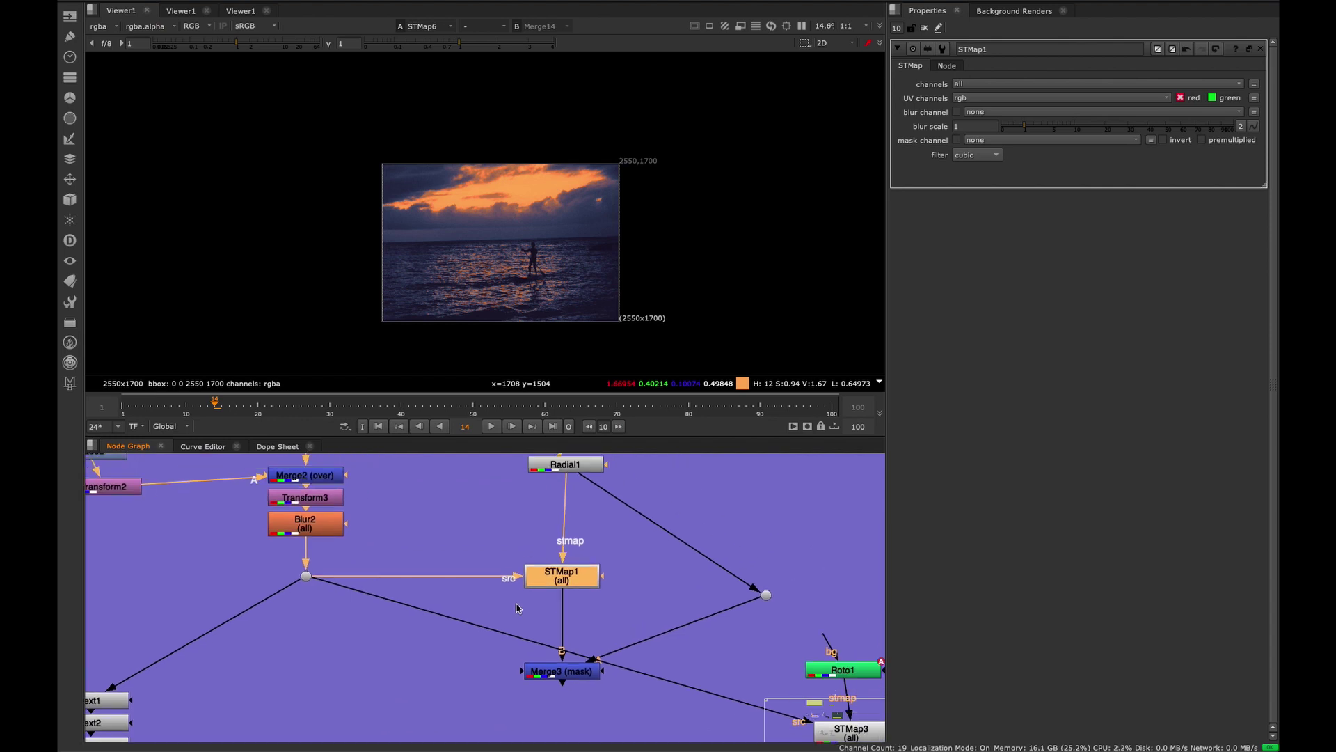
pyautogui.scroll(-8, 485, 470)
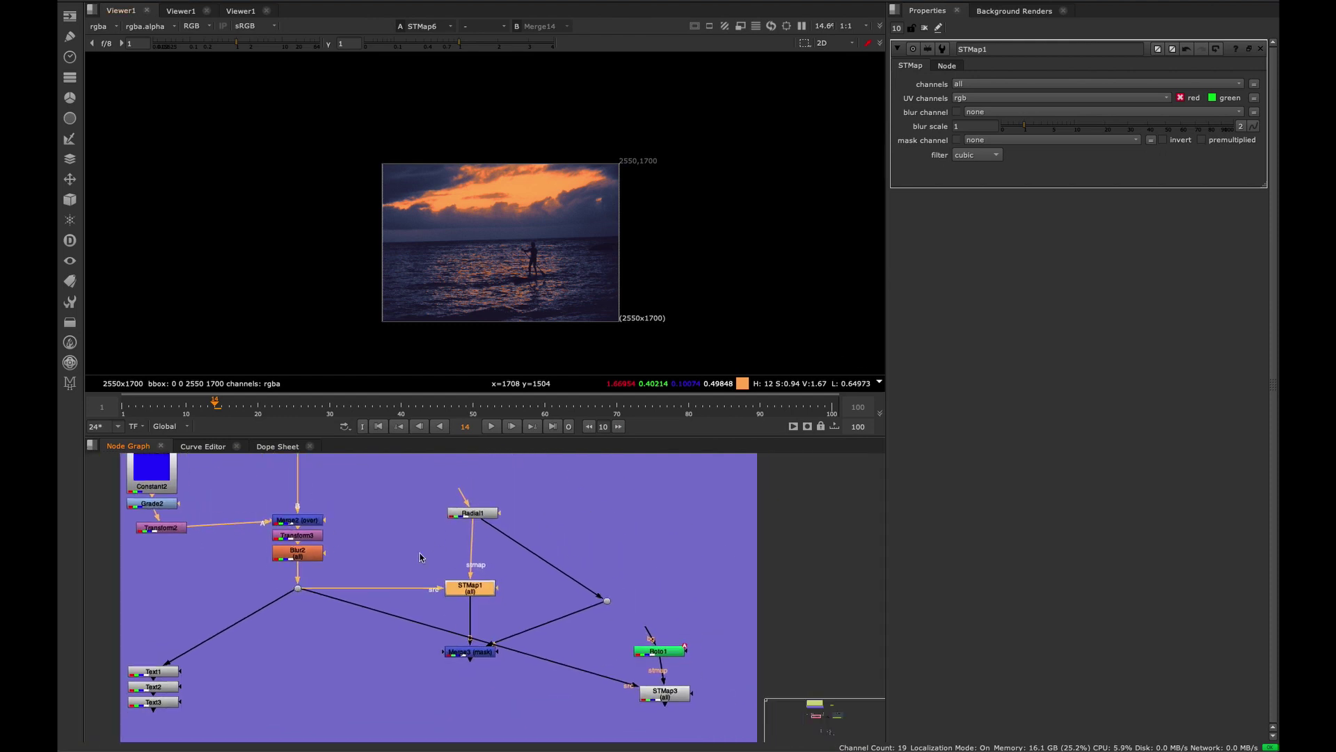
# - Read the gradient re-mapping notes above the example setups in the node graph
pyautogui.press('space')
pyautogui.moveTo(706, 486); pyautogui.dragTo(473, 452, button='middle')
pyautogui.scroll(-5, 461, 433)
pyautogui.moveTo(435, 289); pyautogui.dragTo(638, 533, button='middle')
pyautogui.click(530, 368)
pyautogui.moveTo(487, 312); pyautogui.dragTo(530, 360, button='middle')
pyautogui.moveTo(669, 286); pyautogui.dragTo(371, 460)
pyautogui.moveTo(850, 404); pyautogui.dragTo(232, 473)
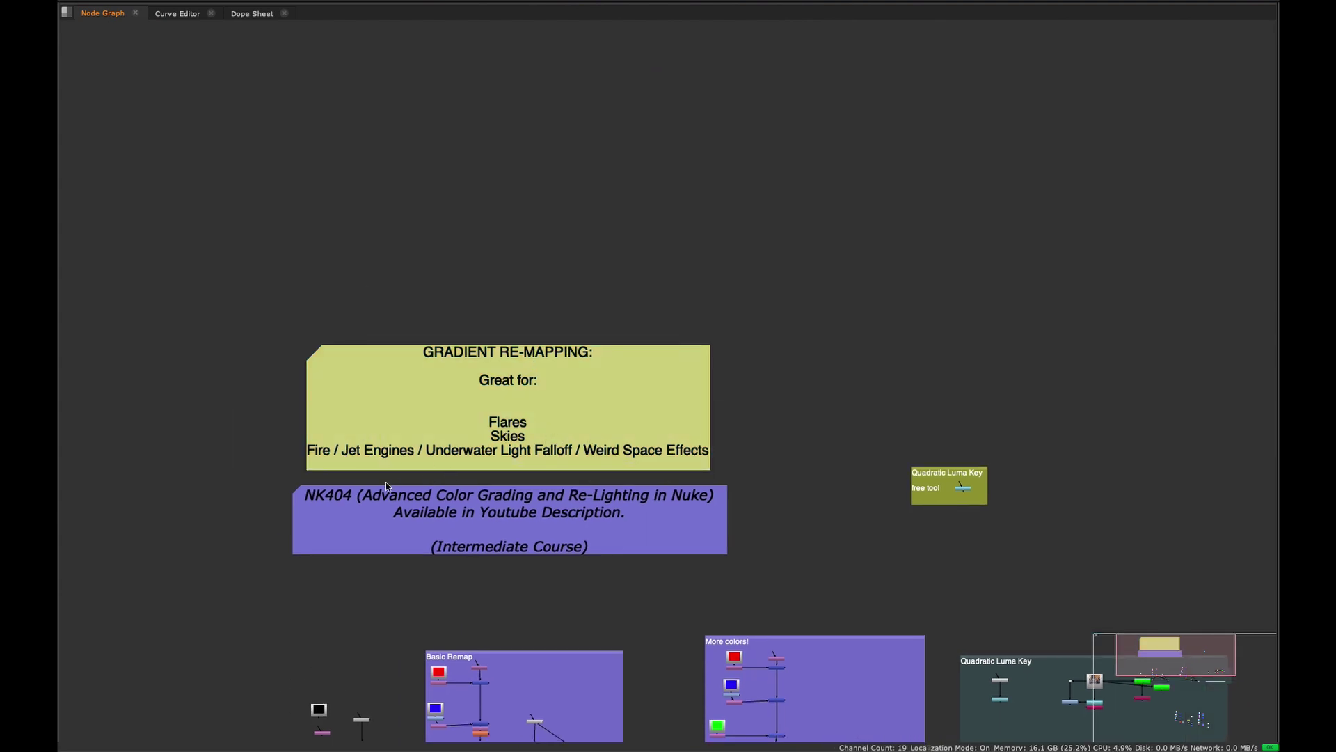
pyautogui.scroll(2, 385, 481)
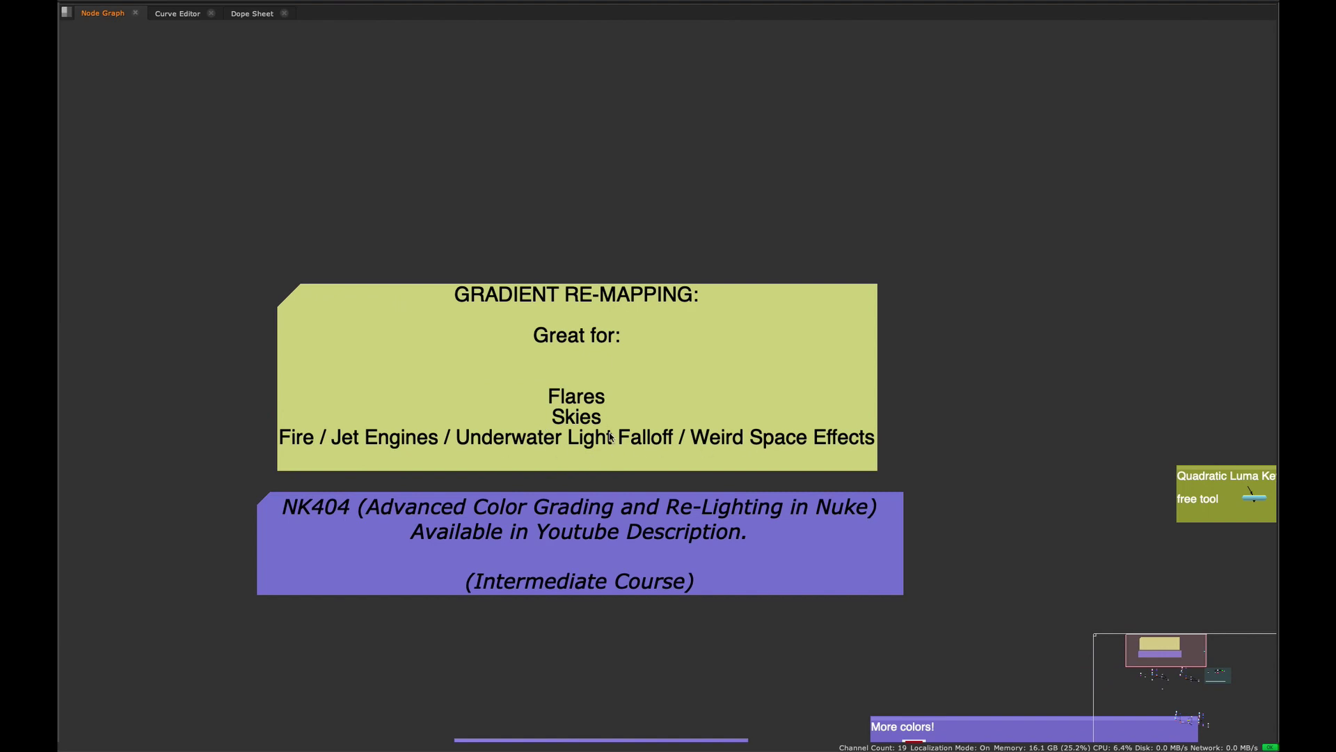
pyautogui.moveTo(610, 433); pyautogui.dragTo(580, 406, button='middle')
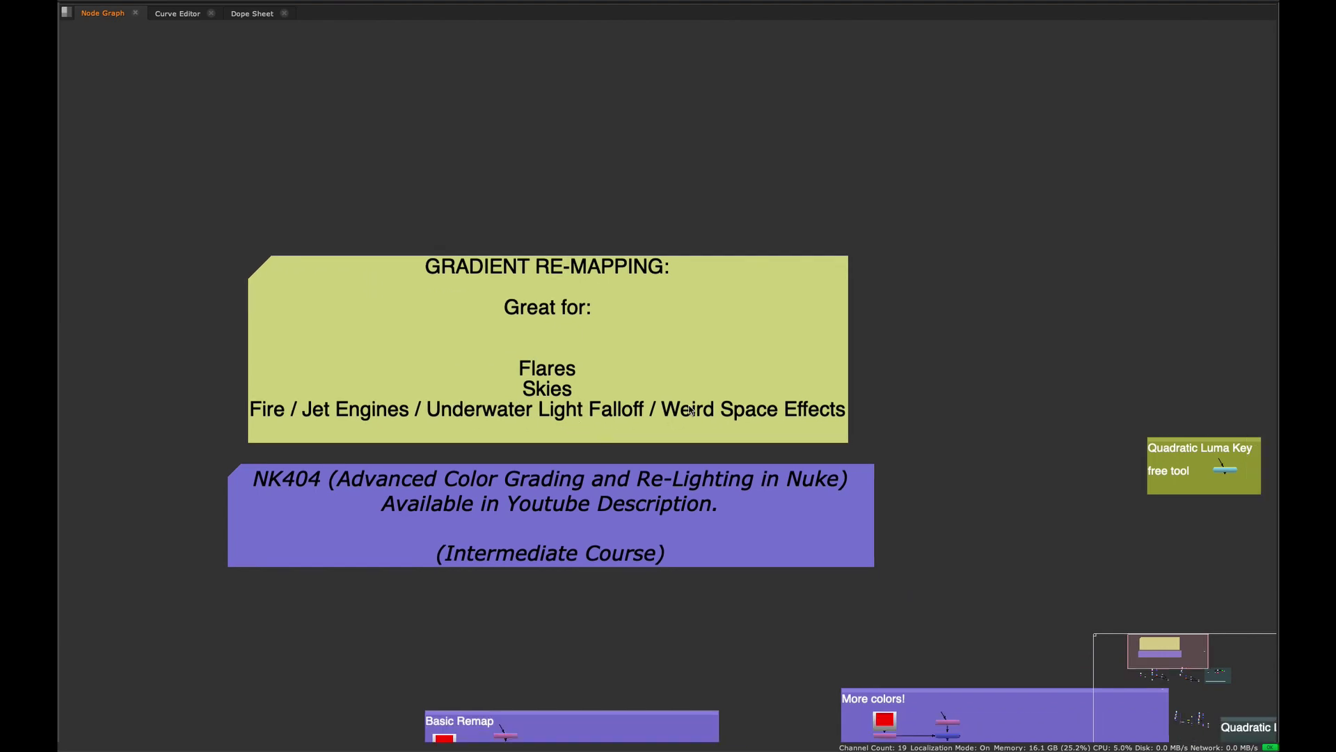
pyautogui.click(761, 425)
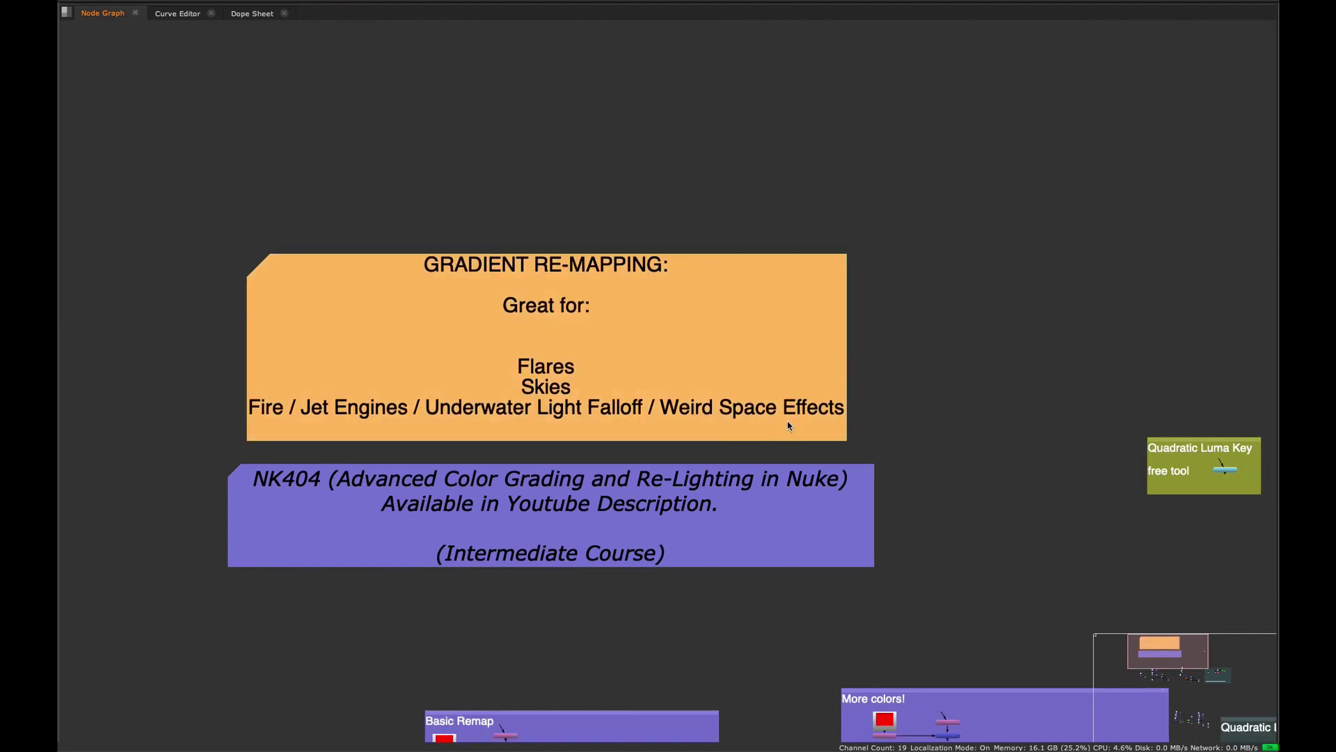
pyautogui.moveTo(668, 432); pyautogui.dragTo(670, 430, button='middle')
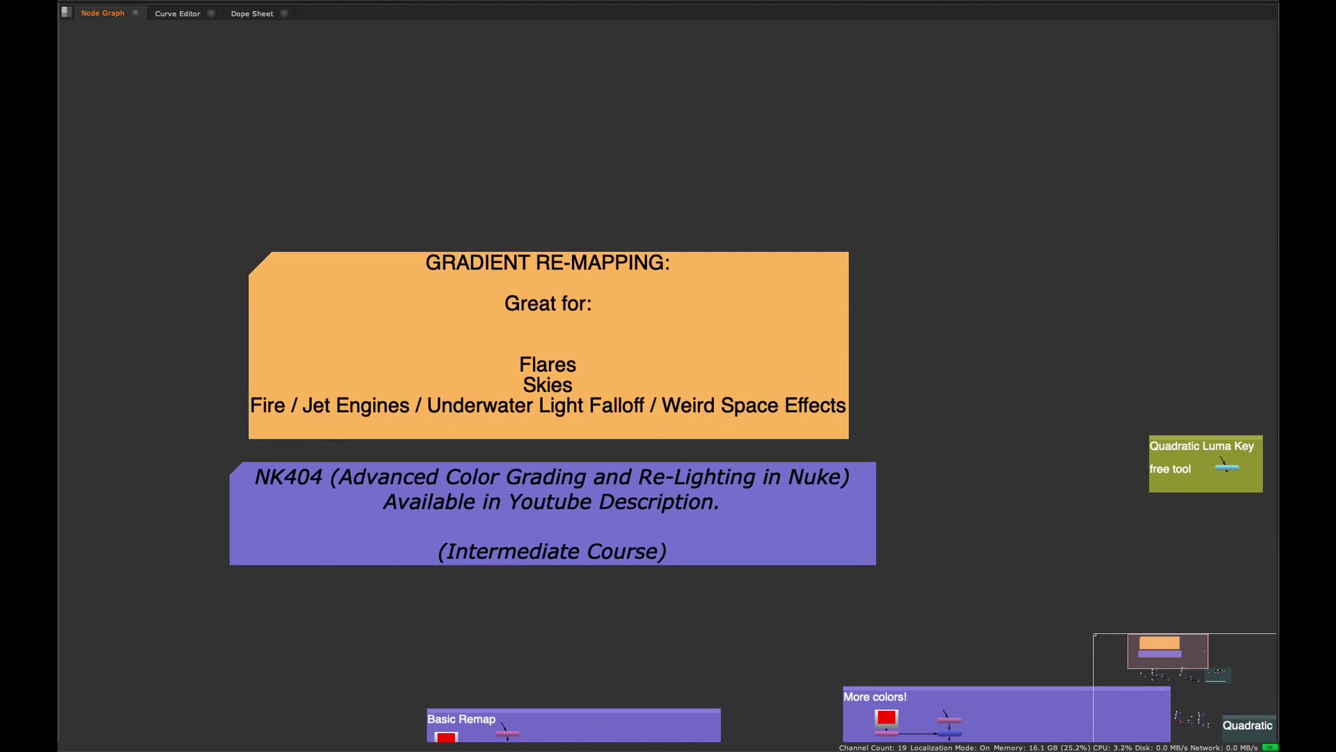
# - Switch to the browser and view the sunset, jet engine, rocket engine and fire reference images
pyautogui.press('super+Tab')
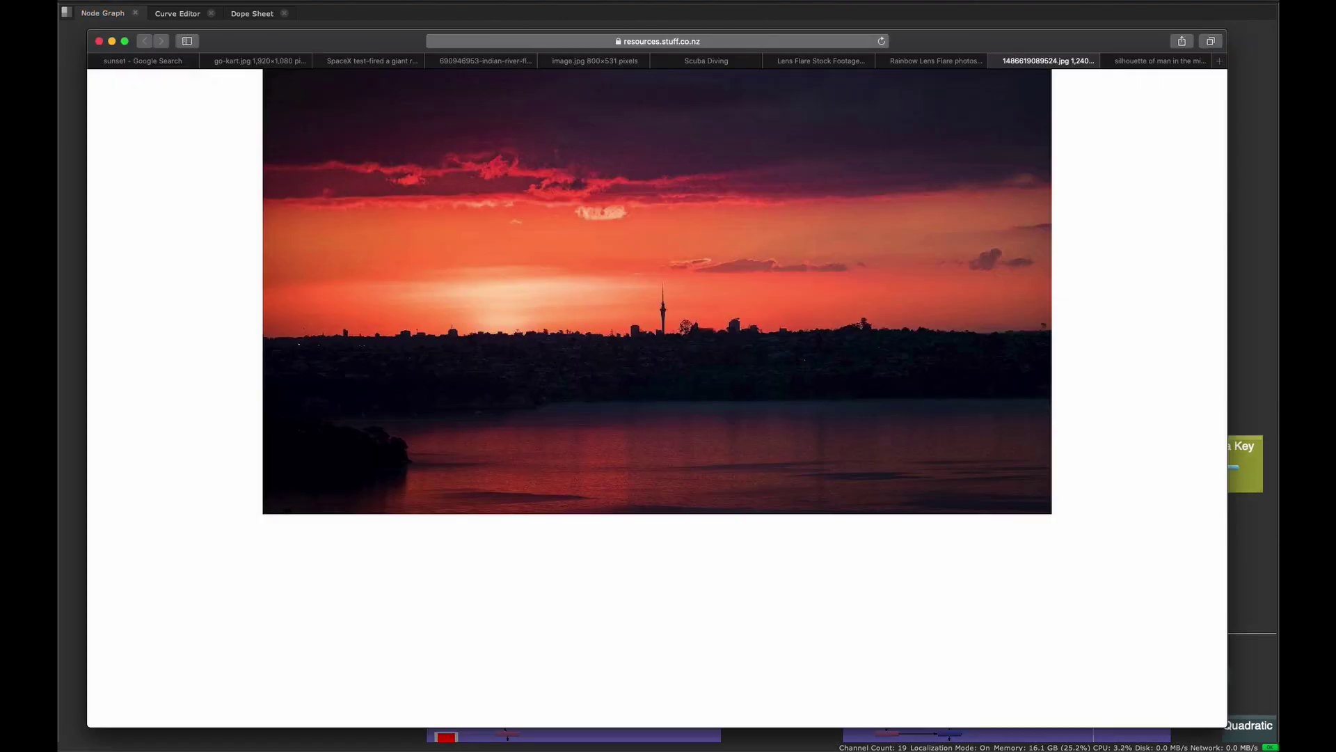
pyautogui.click(281, 62)
pyautogui.click(180, 61)
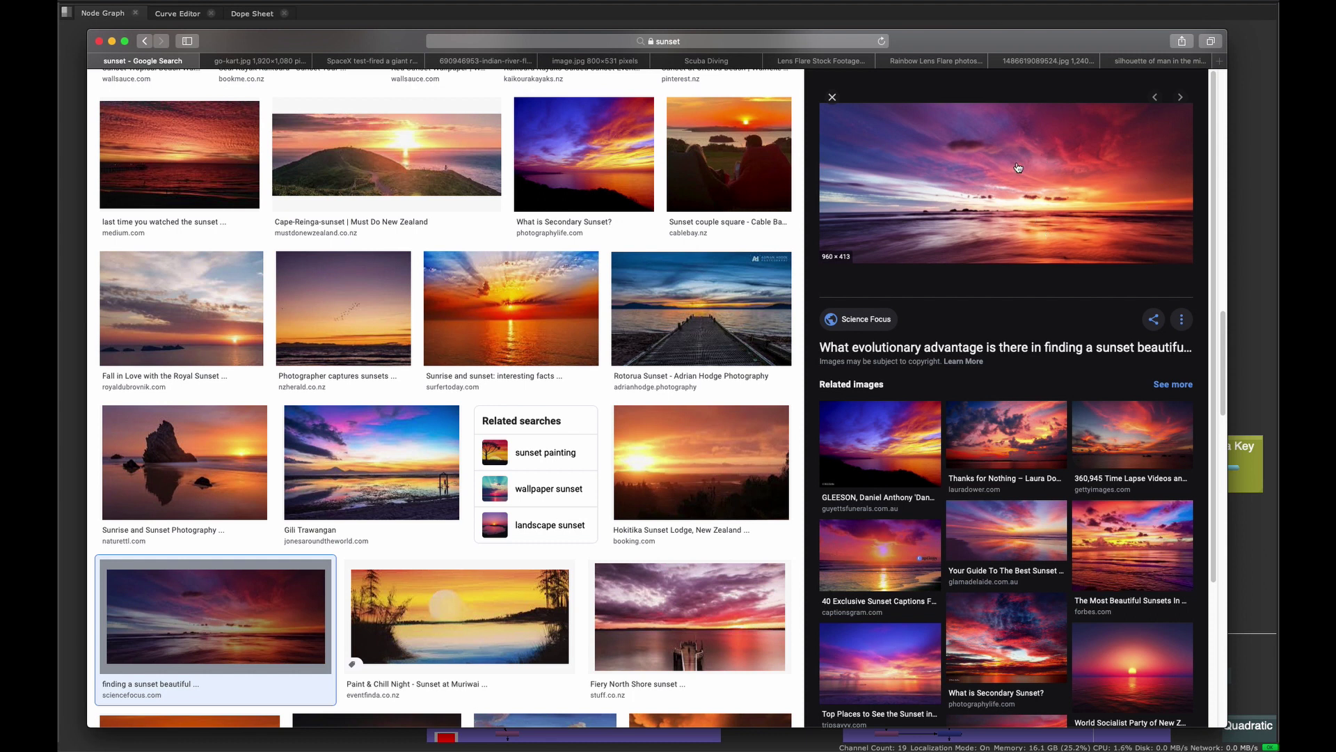
pyautogui.click(271, 62)
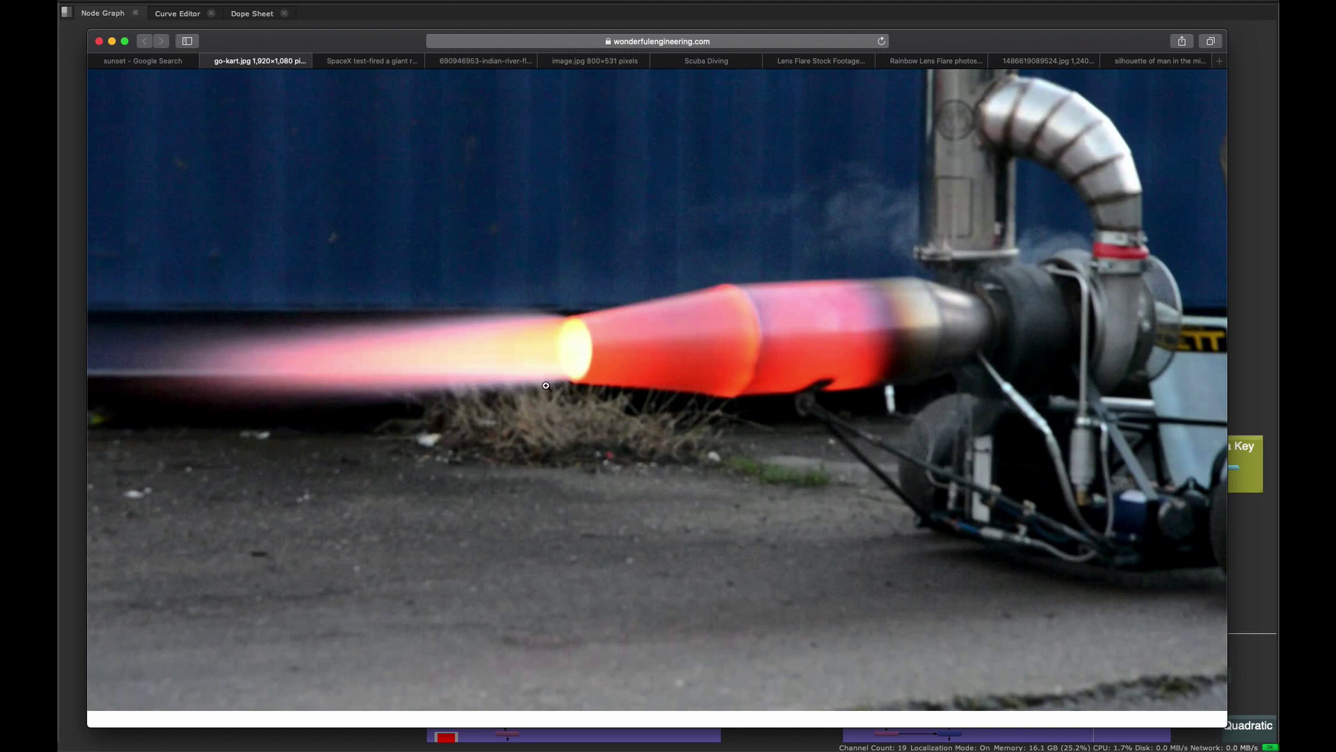
pyautogui.click(358, 64)
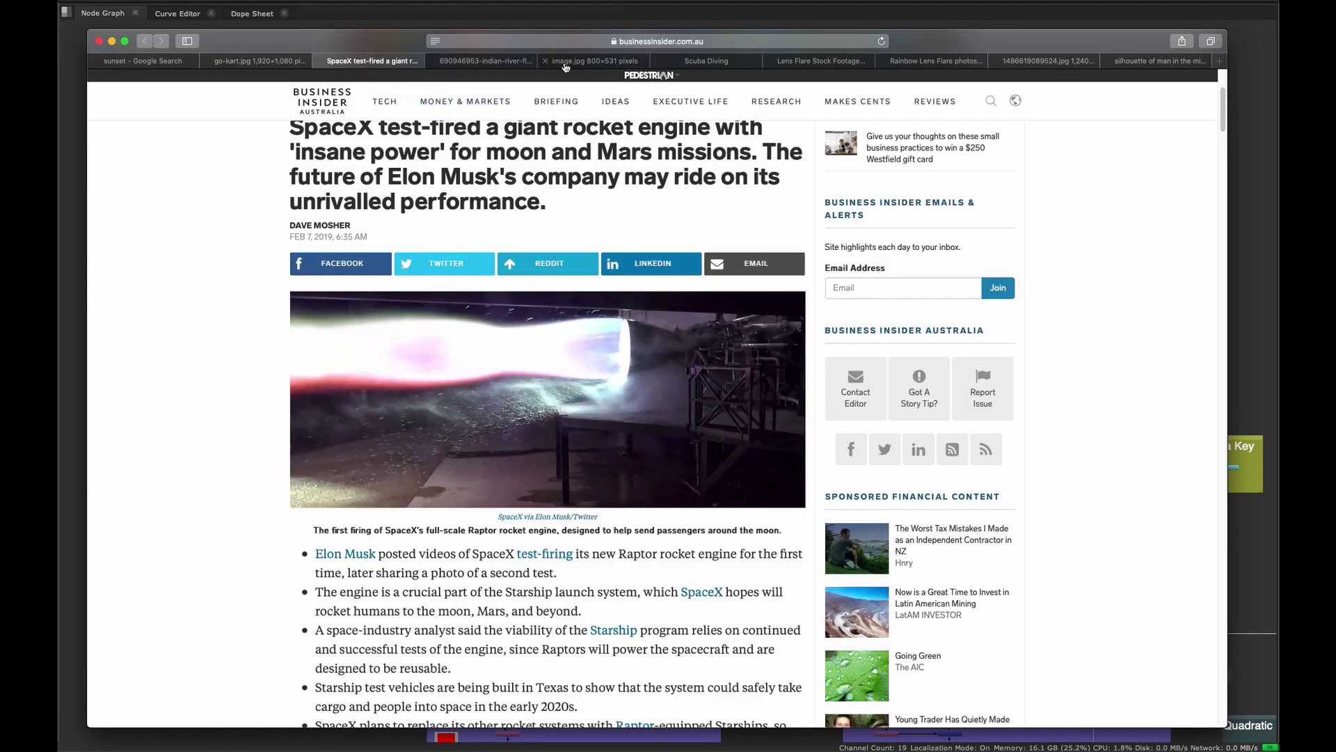
pyautogui.click(492, 62)
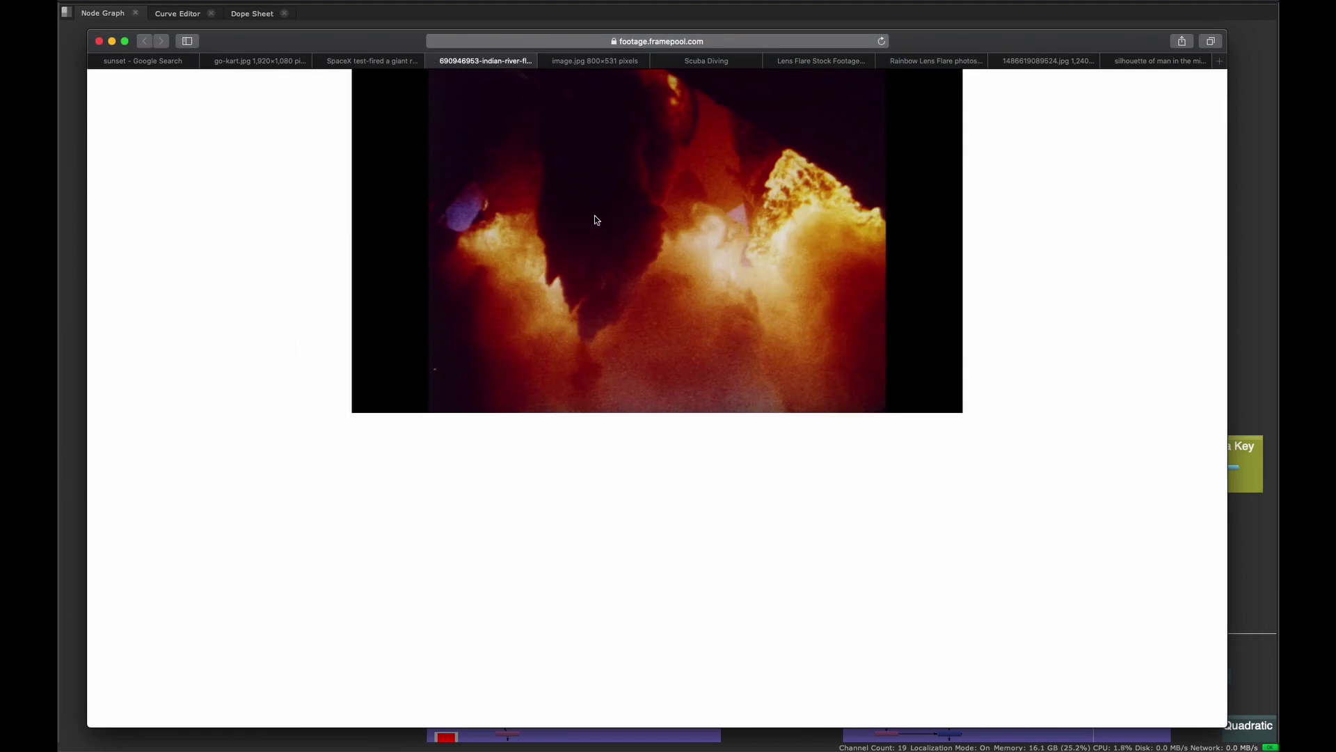
# - View the underwater diving, lens flare and silhouette reference images, then return to the Nuke node graph
pyautogui.click(589, 62)
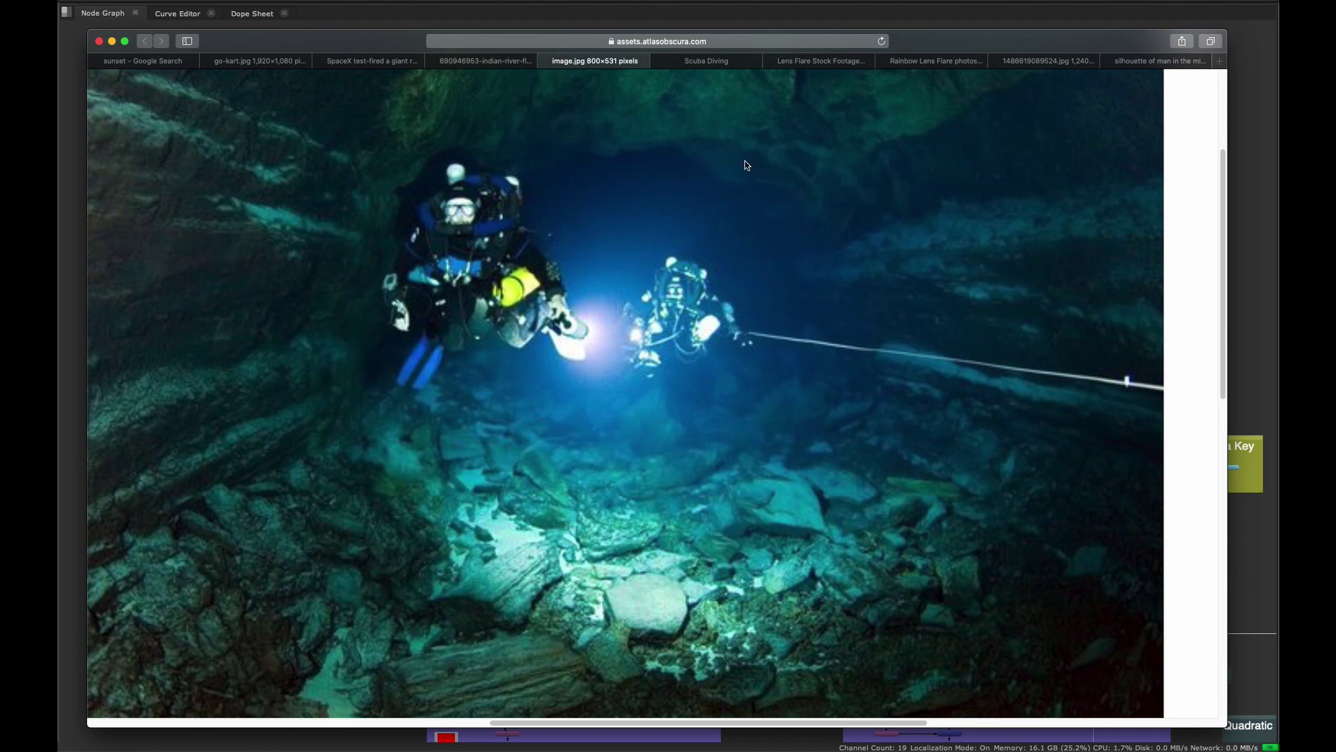
pyautogui.click(733, 61)
pyautogui.click(573, 62)
pyautogui.click(846, 66)
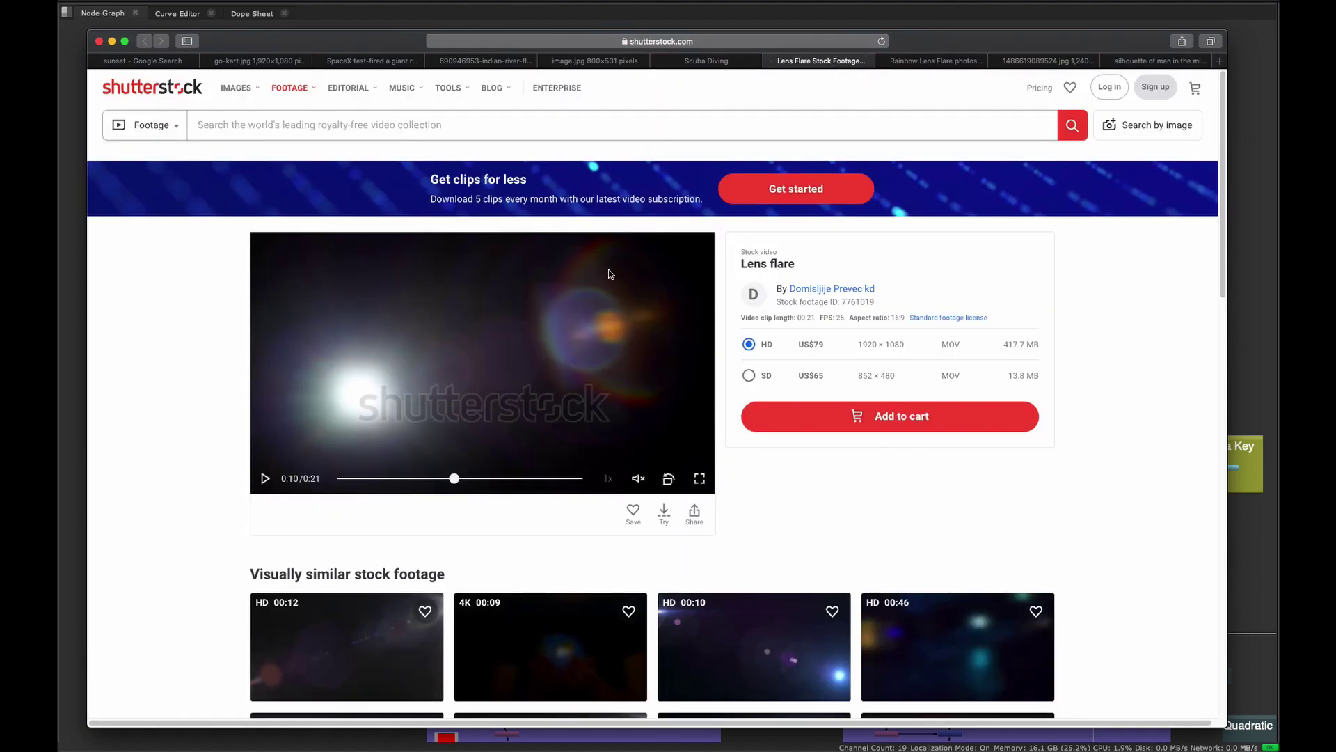
pyautogui.click(953, 62)
pyautogui.click(1050, 62)
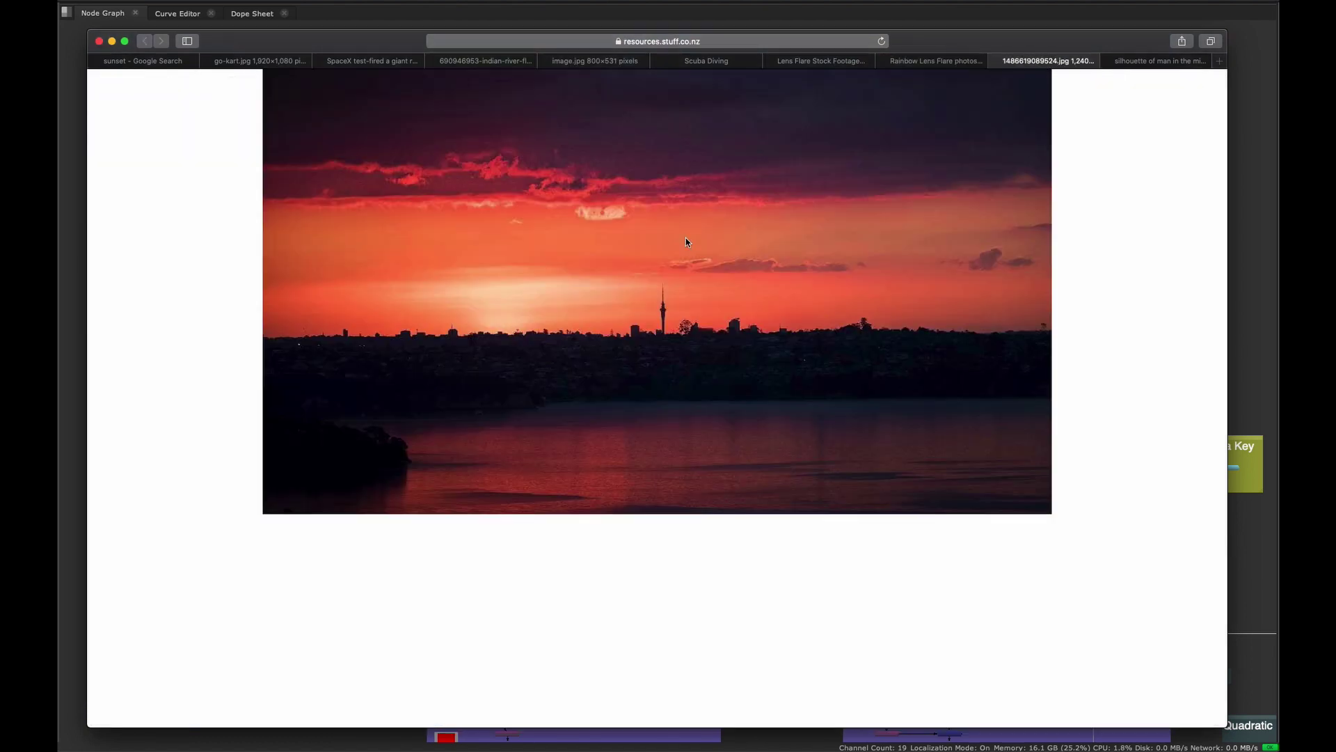
pyautogui.click(1137, 64)
pyautogui.click(1233, 217)
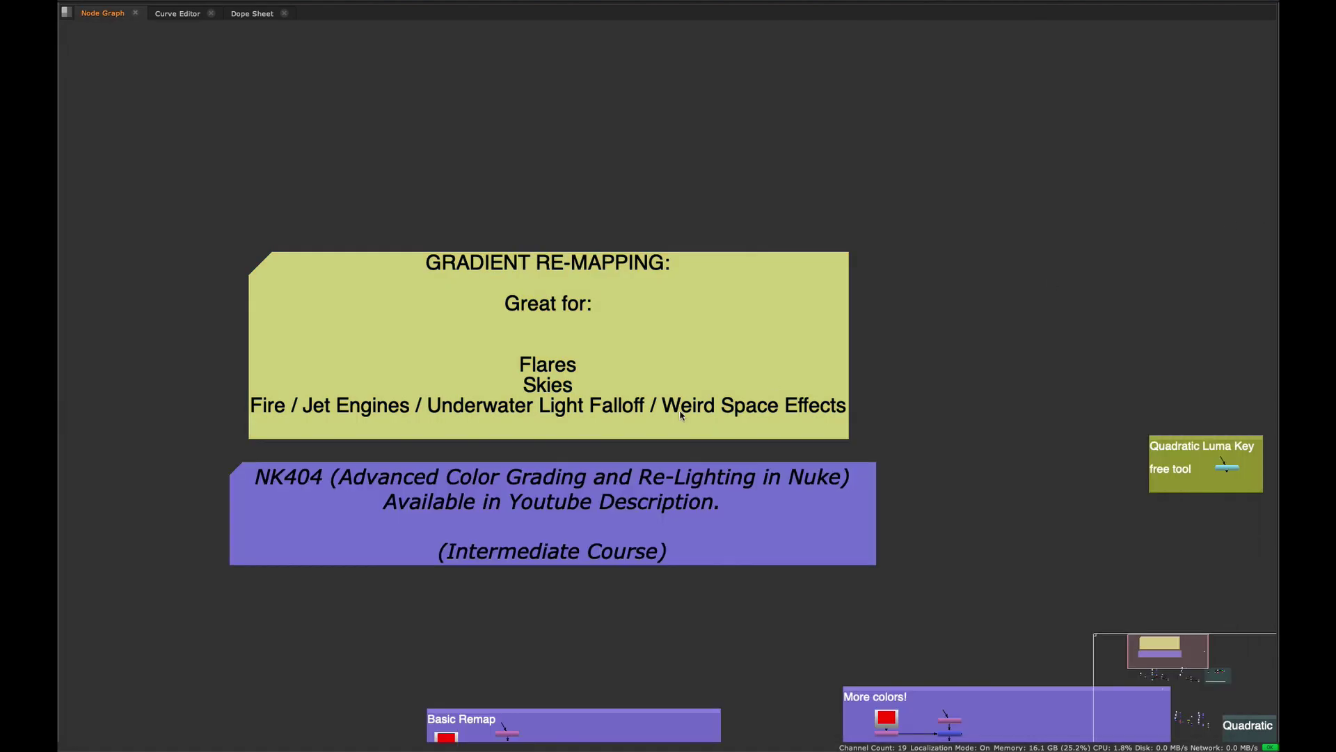
# - Replace the loose nodes beside the Basic Remap backdrop with a copy of Radial1 and show it in the viewer
pyautogui.scroll(-3, 492, 391)
pyautogui.scroll(2, 453, 399)
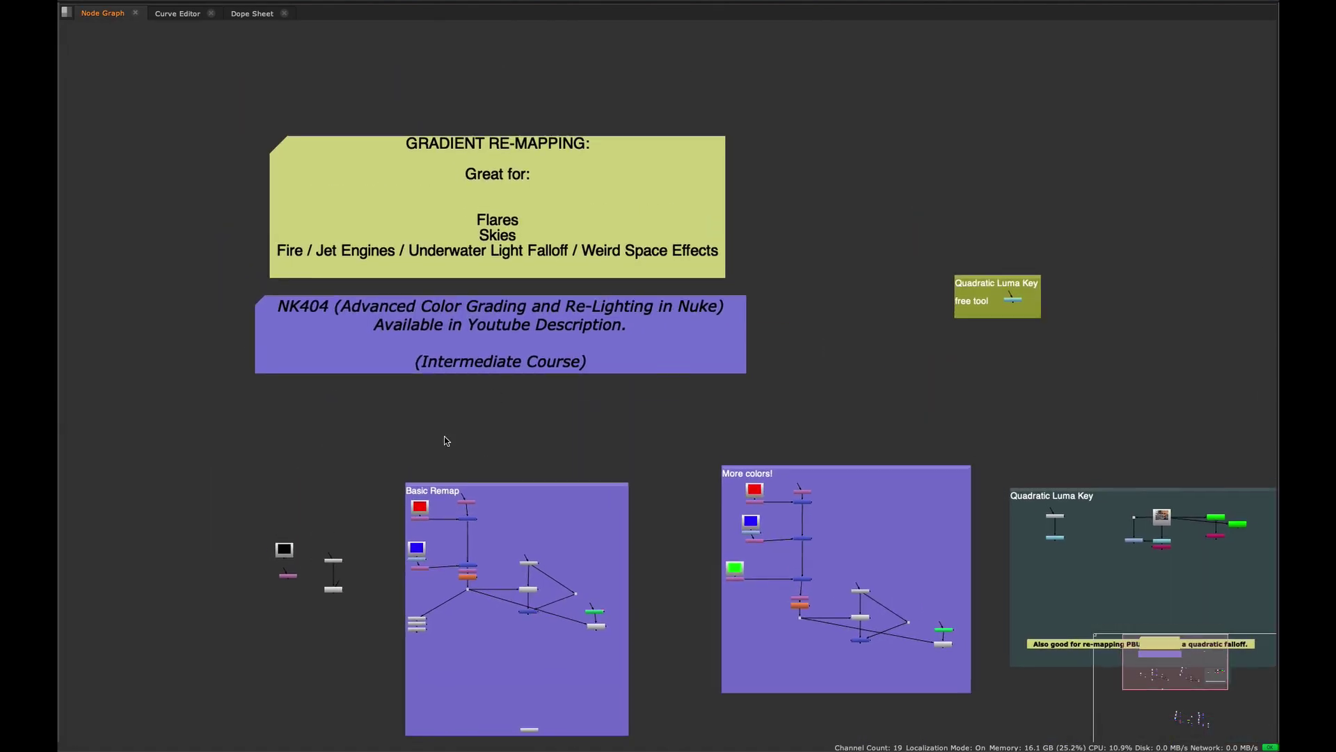
pyautogui.press('space')
pyautogui.press('space')
pyautogui.scroll(5, 397, 540)
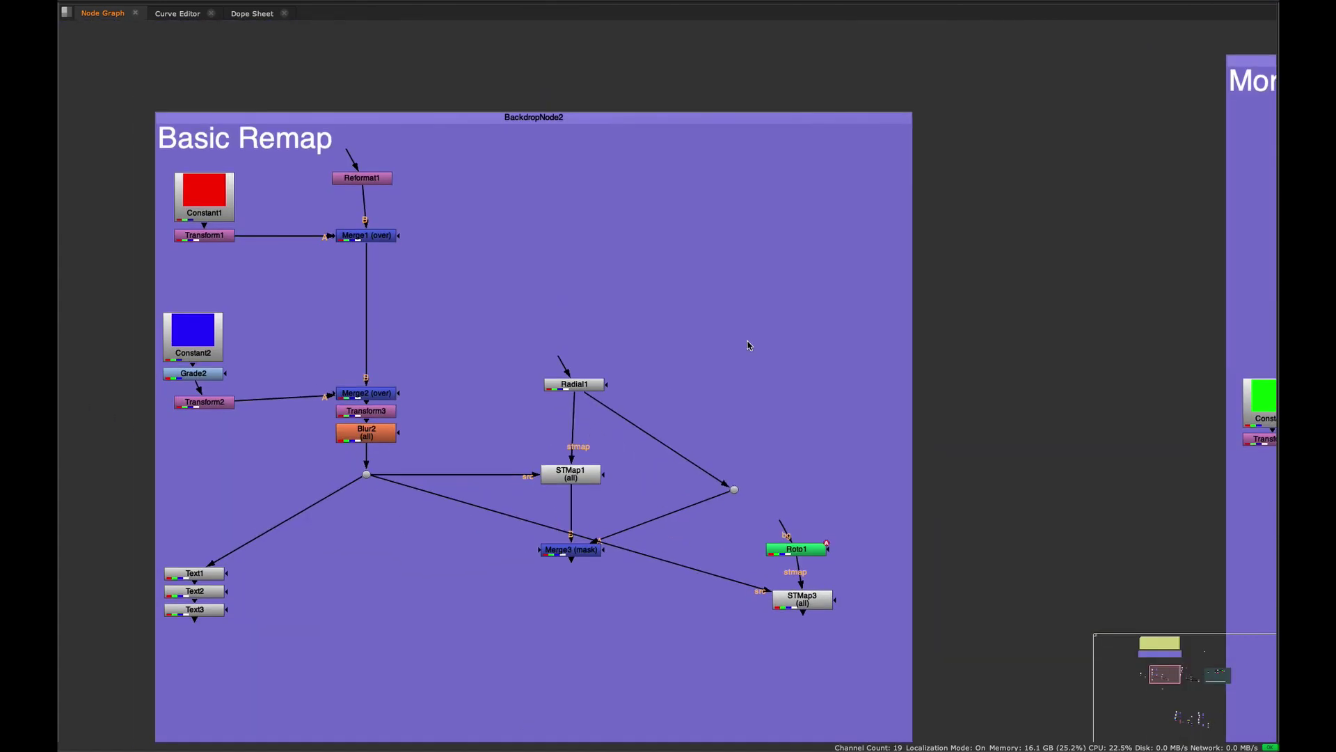
pyautogui.click(575, 385)
pyautogui.moveTo(307, 406); pyautogui.dragTo(835, 387, button='middle')
pyautogui.moveTo(562, 246); pyautogui.dragTo(143, 478)
pyautogui.moveTo(378, 425); pyautogui.dragTo(385, 475, button='middle')
pyautogui.press('Delete')
pyautogui.hotkey('ctrl', 'v')
pyautogui.moveTo(445, 347); pyautogui.dragTo(450, 459)
pyautogui.moveTo(479, 482); pyautogui.dragTo(391, 536, button='middle')
pyautogui.press('1')
pyautogui.press('space')
pyautogui.moveTo(883, 517)
pyautogui.mouseDown(button='middle')
pyautogui.moveTo(719, 518)
pyautogui.moveTo(895, 534)
pyautogui.mouseUp(button='middle')
# - Add an STMap node below Radial4
pyautogui.click(394, 533)
pyautogui.press('Tab')
pyautogui.write('stmap')
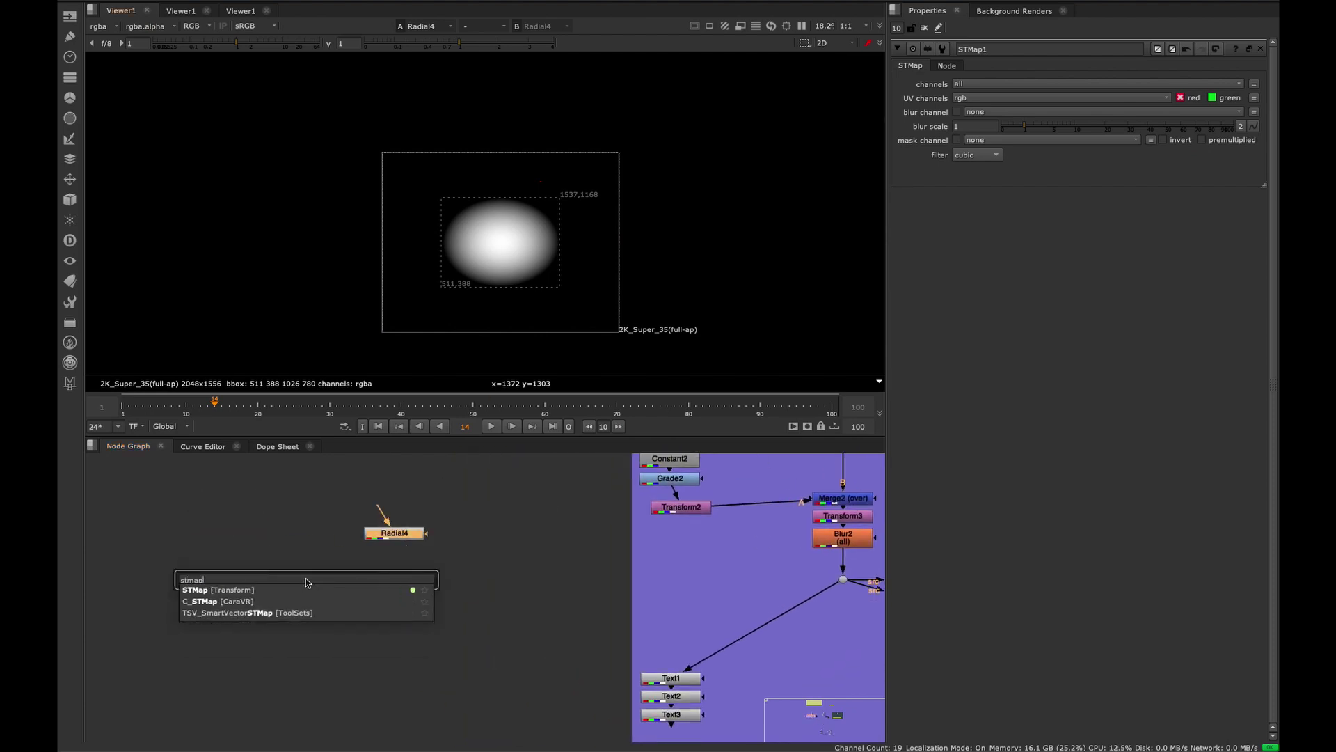
pyautogui.press('Return')
pyautogui.moveTo(387, 555); pyautogui.dragTo(391, 600)
pyautogui.press('space')
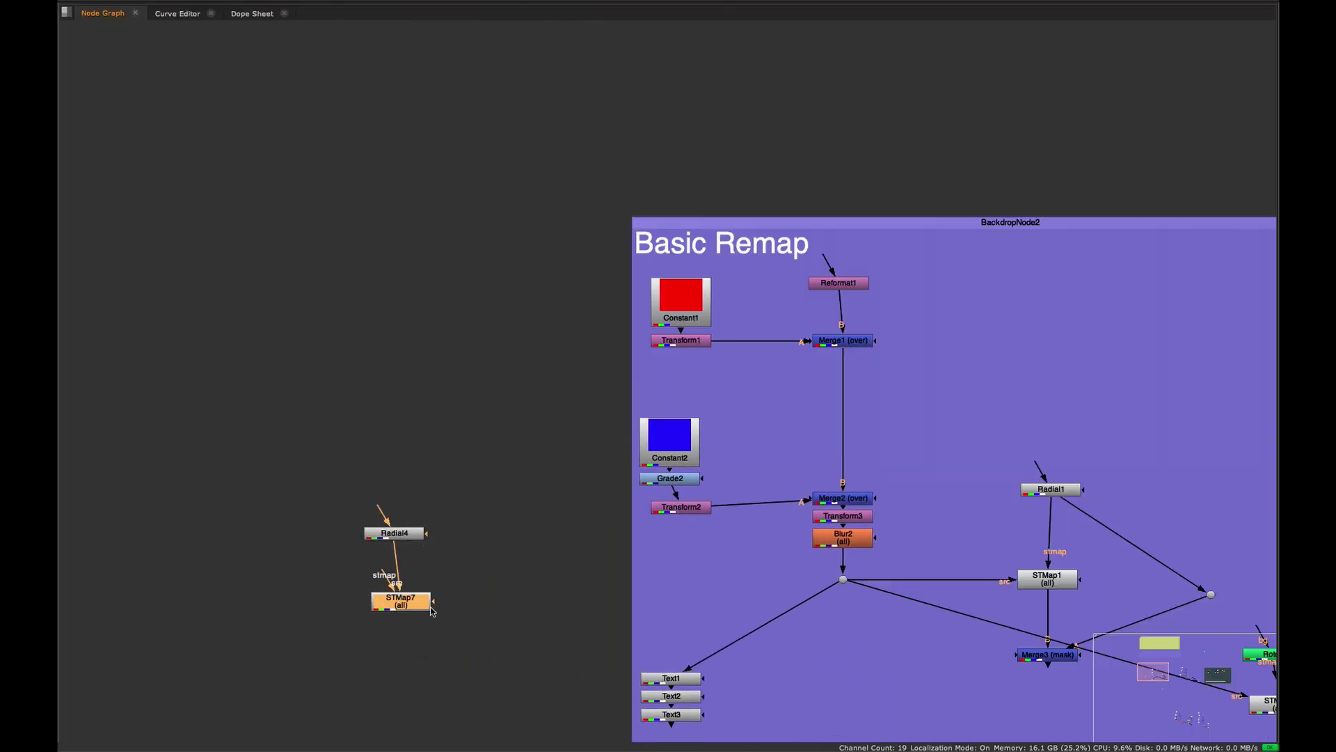
# - Connect Radial4 to the stmap input of STMap7, leaving its src input free
pyautogui.moveTo(434, 607); pyautogui.dragTo(433, 539, button='middle')
pyautogui.moveTo(397, 508); pyautogui.dragTo(409, 420)
pyautogui.moveTo(468, 468); pyautogui.dragTo(441, 484, button='middle')
pyautogui.moveTo(376, 559); pyautogui.dragTo(509, 552, button='middle')
pyautogui.click(375, 487)
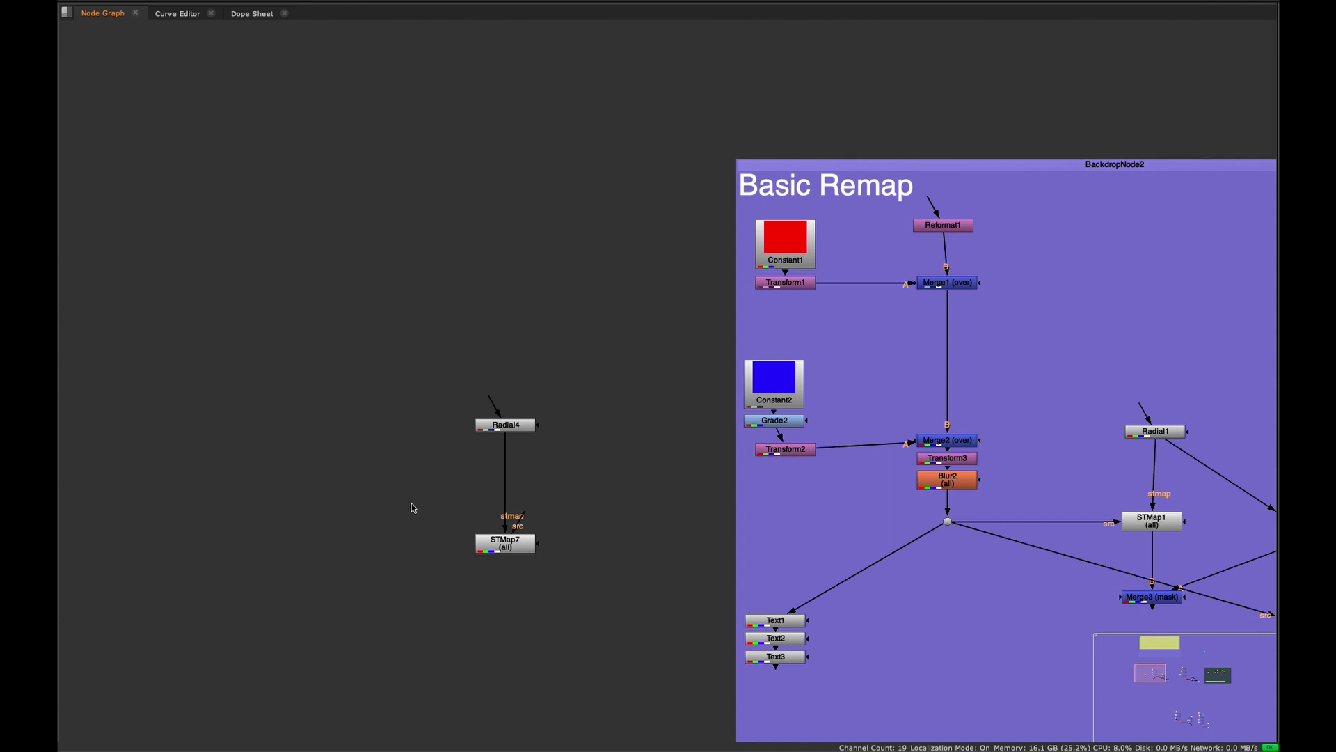
pyautogui.moveTo(524, 520); pyautogui.dragTo(320, 553)
pyautogui.scroll(2, 322, 558)
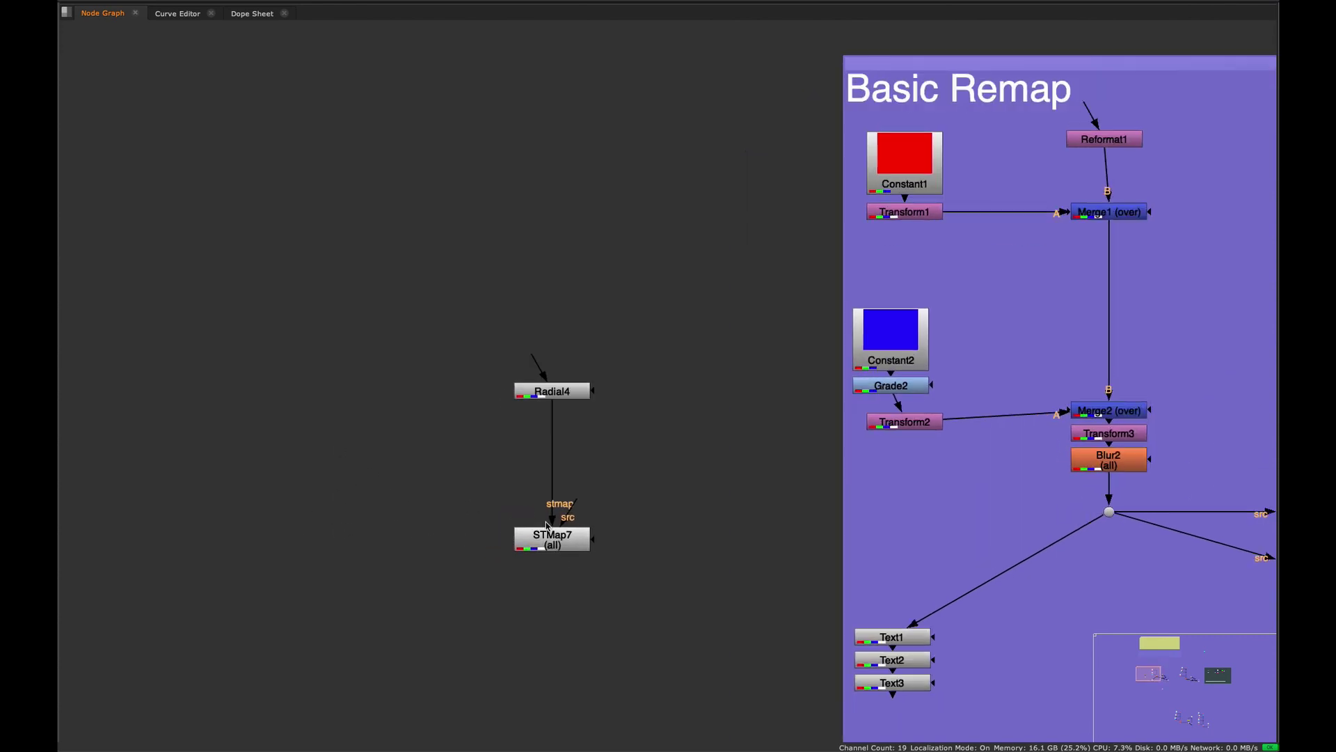
# - Add a Constant node beside the Radial4 and STMap7 branch
pyautogui.press('Tab')
pyautogui.write('const')
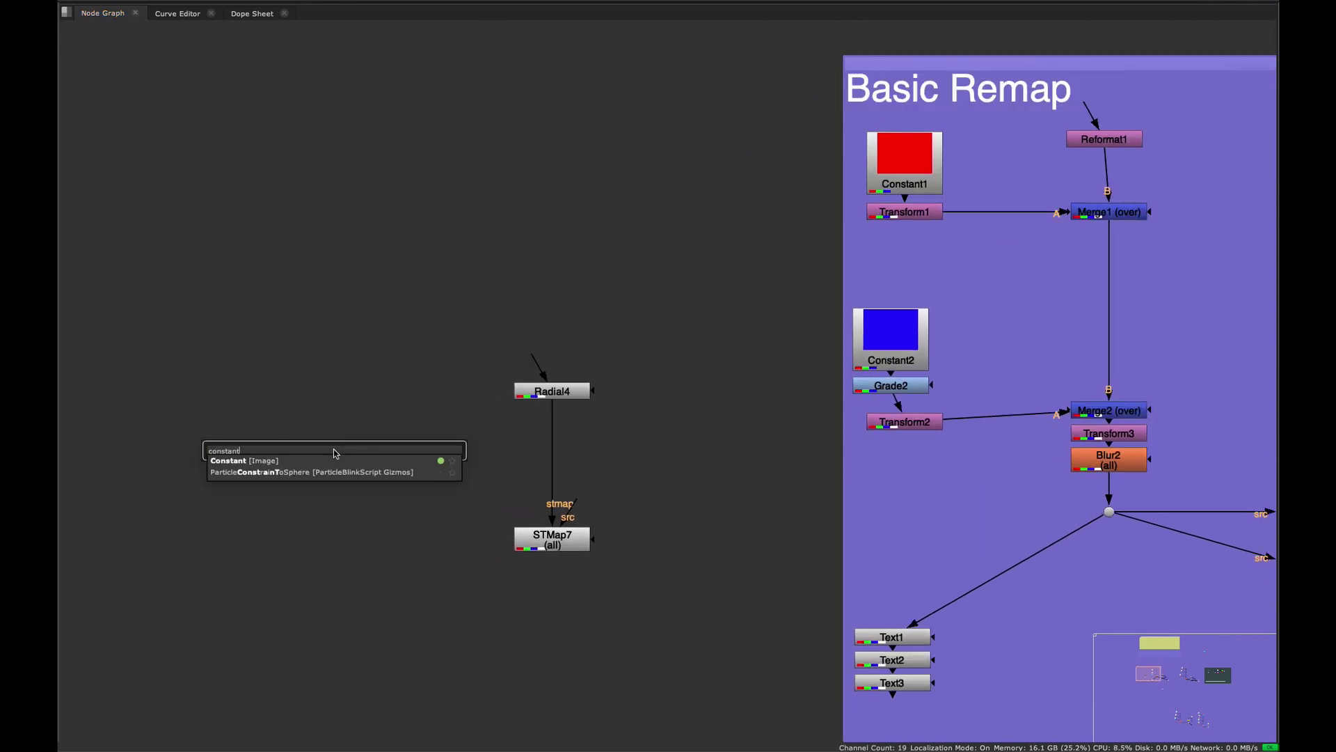
pyautogui.press('Return')
# - Set the Constant's colour to a turquoise green with red 0, green 1 and blue 0.445
pyautogui.press('space')
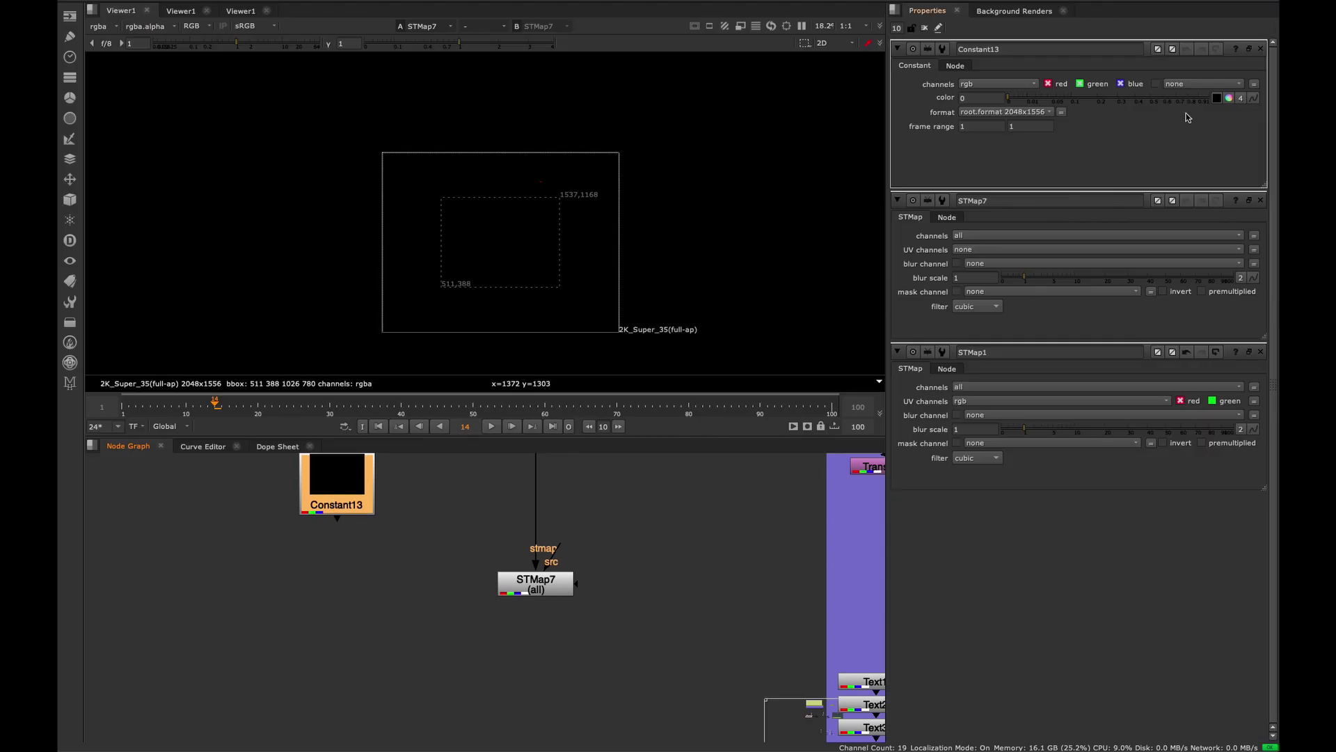
pyautogui.click(1228, 98)
pyautogui.click(919, 110)
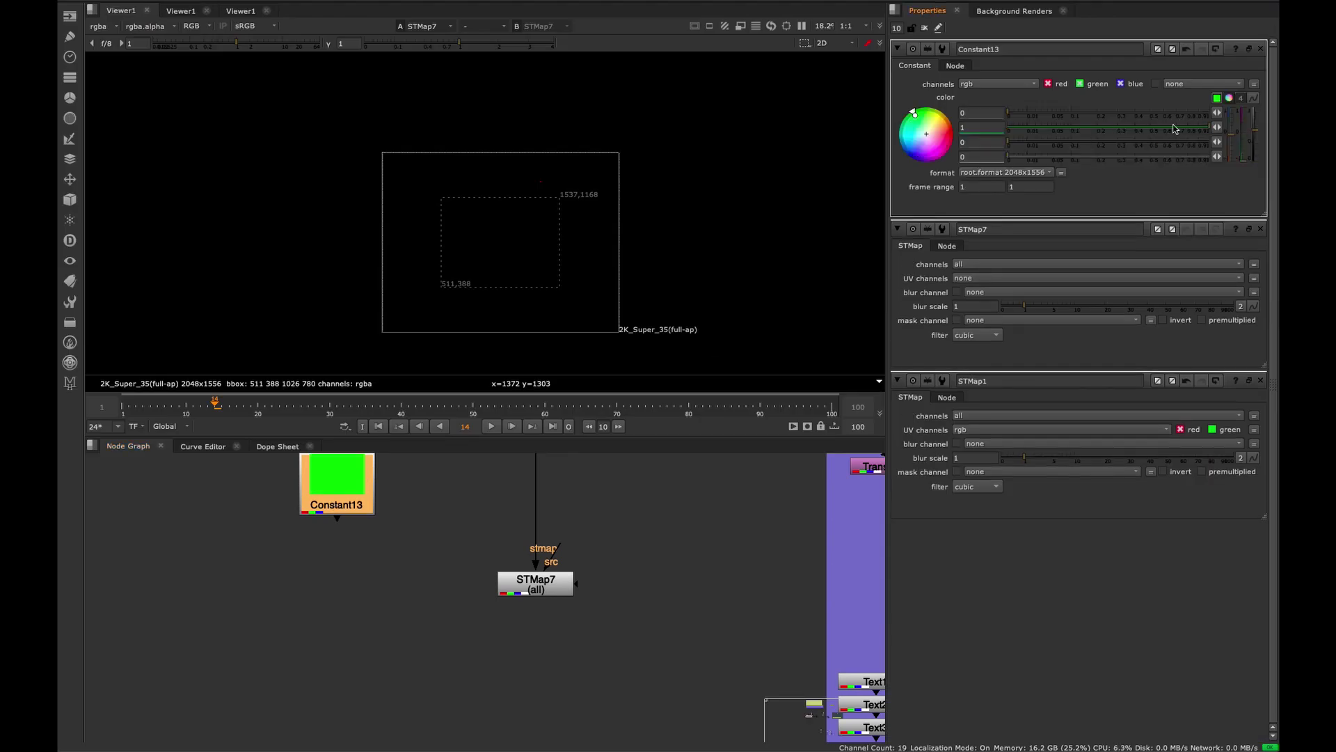
pyautogui.moveTo(280, 501); pyautogui.dragTo(298, 526, button='middle')
pyautogui.moveTo(1130, 117); pyautogui.dragTo(1006, 118)
pyautogui.moveTo(1114, 143); pyautogui.dragTo(1141, 143)
# - Move Constant13 beside the STMap7 branch and connect it to STMap7's src input
pyautogui.press('space')
pyautogui.moveTo(373, 528); pyautogui.dragTo(287, 441)
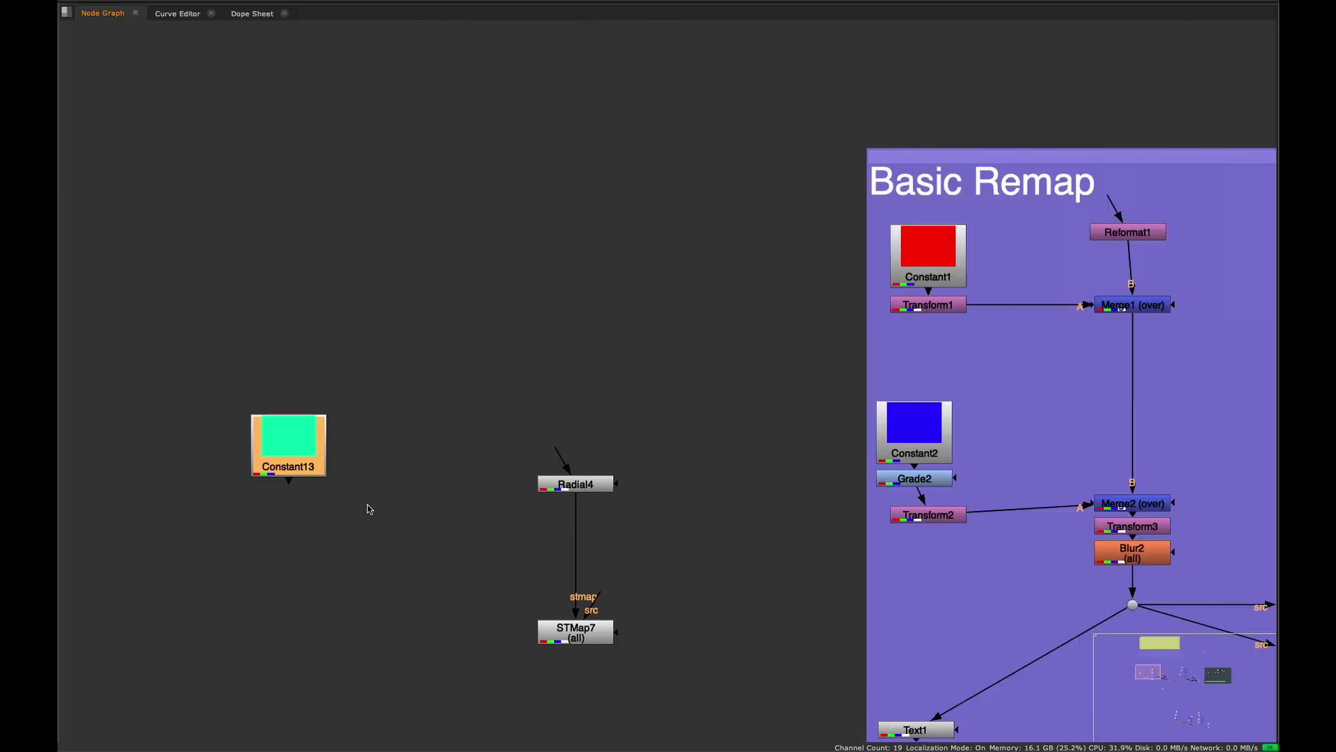
pyautogui.press('space')
pyautogui.press('space')
pyautogui.moveTo(527, 556); pyautogui.dragTo(235, 396)
pyautogui.moveTo(221, 398); pyautogui.dragTo(248, 526)
pyautogui.press('space')
# - Close the other nodes' properties and set STMap7's UV channels to rgb
pyautogui.click(499, 595)
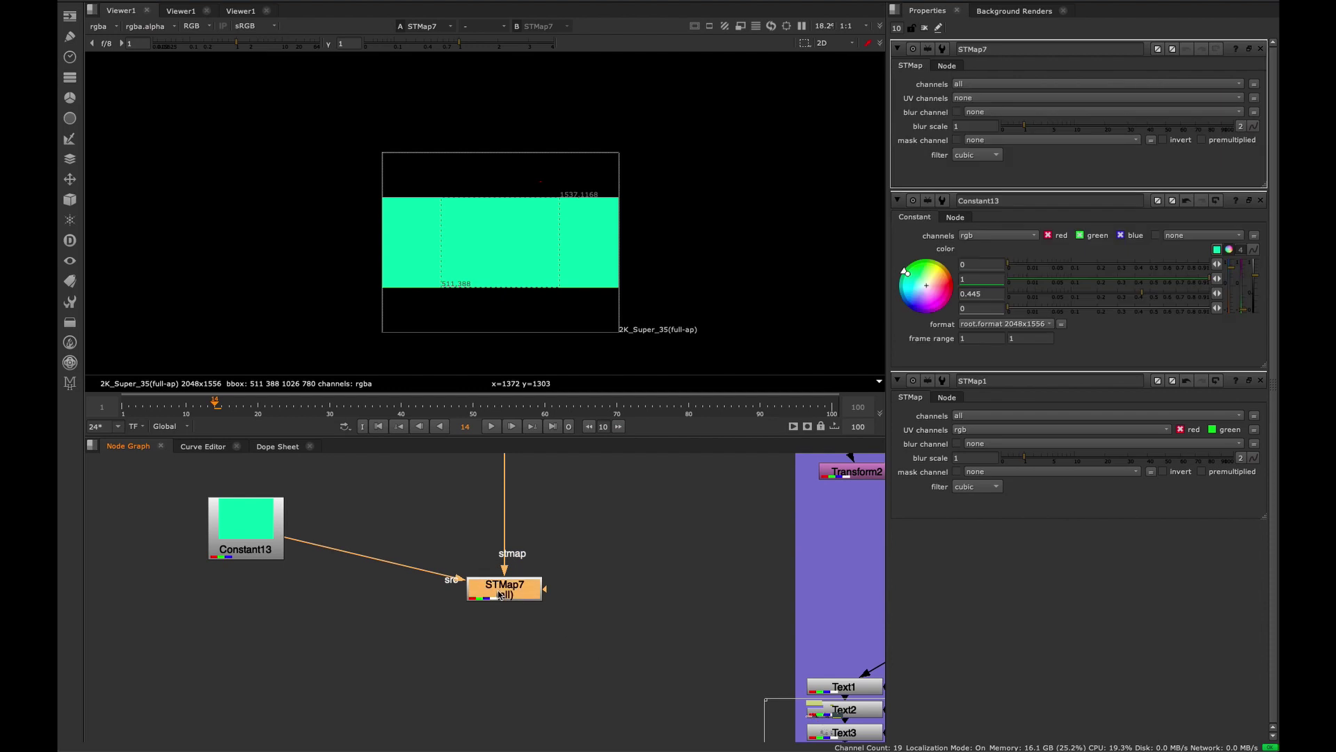
pyautogui.click(1261, 201)
pyautogui.click(1260, 201)
pyautogui.click(975, 98)
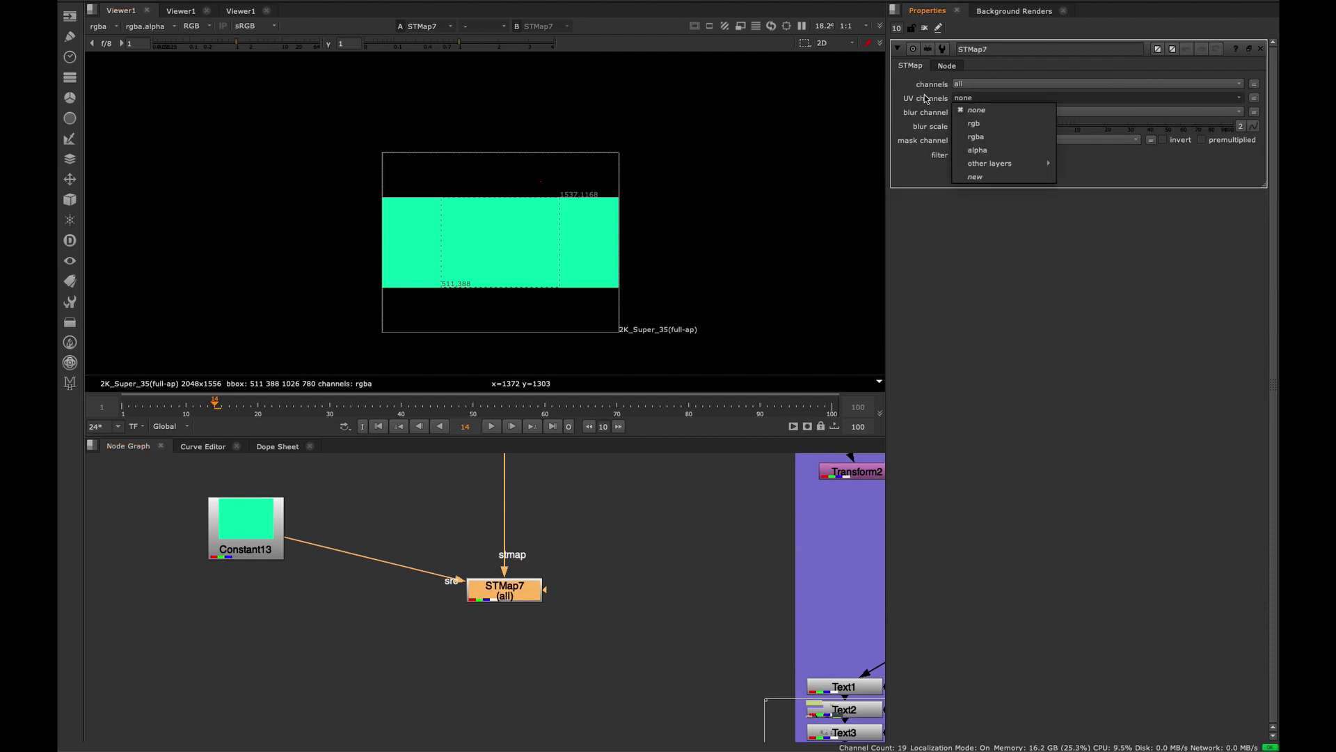
pyautogui.click(1036, 130)
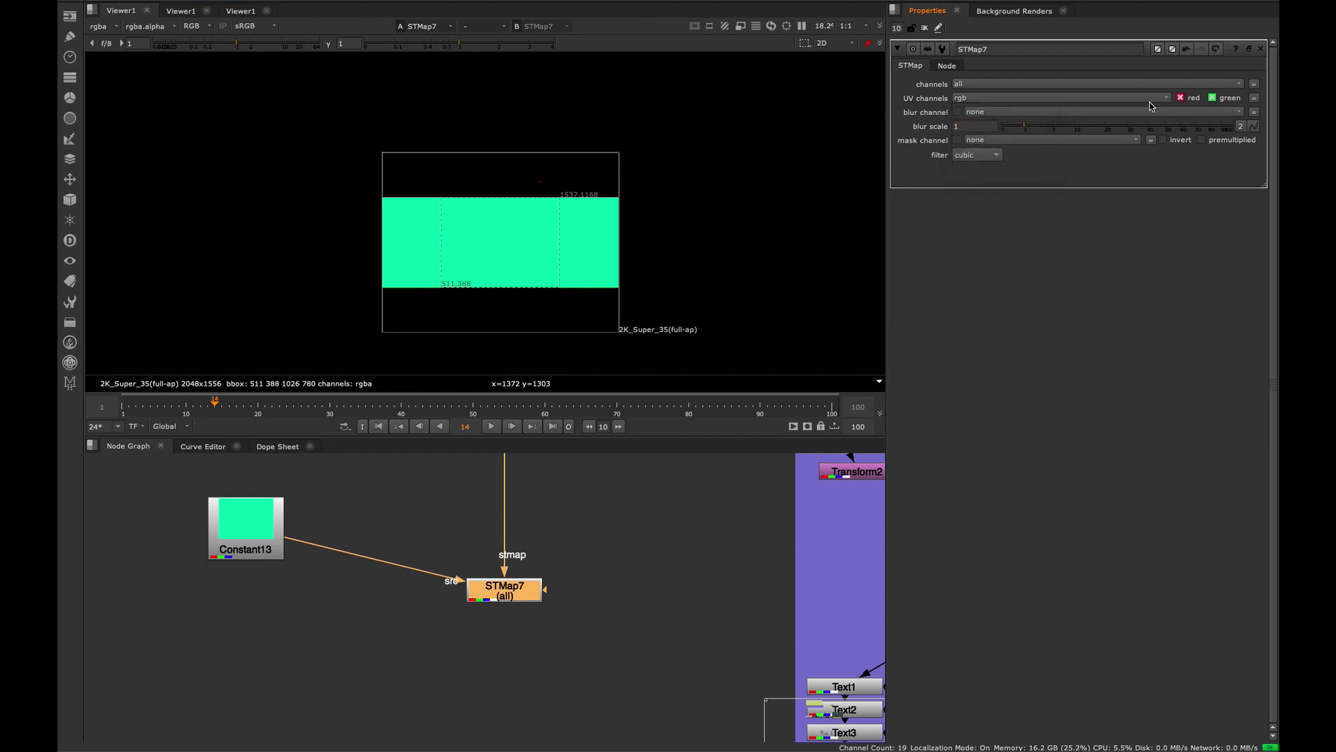
# - Show Radial4 in the viewer and check its red channel
pyautogui.moveTo(439, 512); pyautogui.dragTo(459, 579, button='middle')
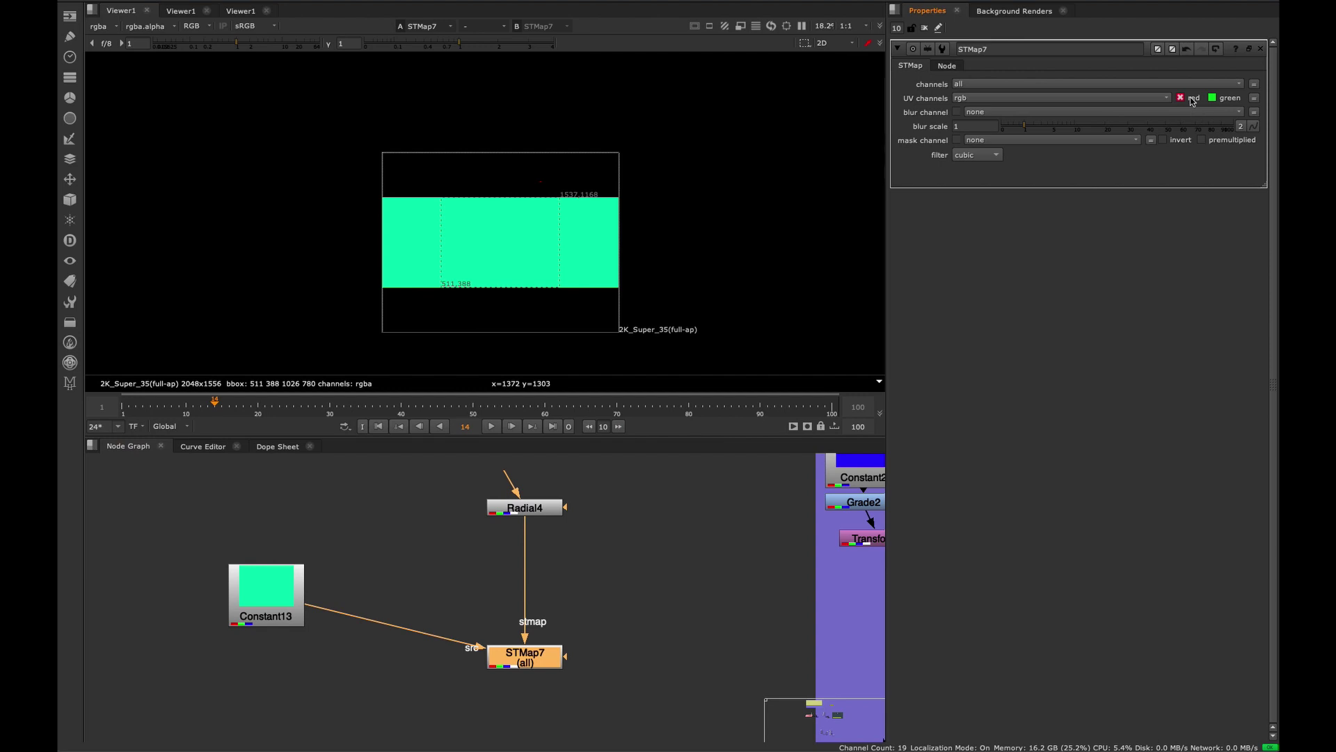
pyautogui.moveTo(587, 542); pyautogui.dragTo(357, 457)
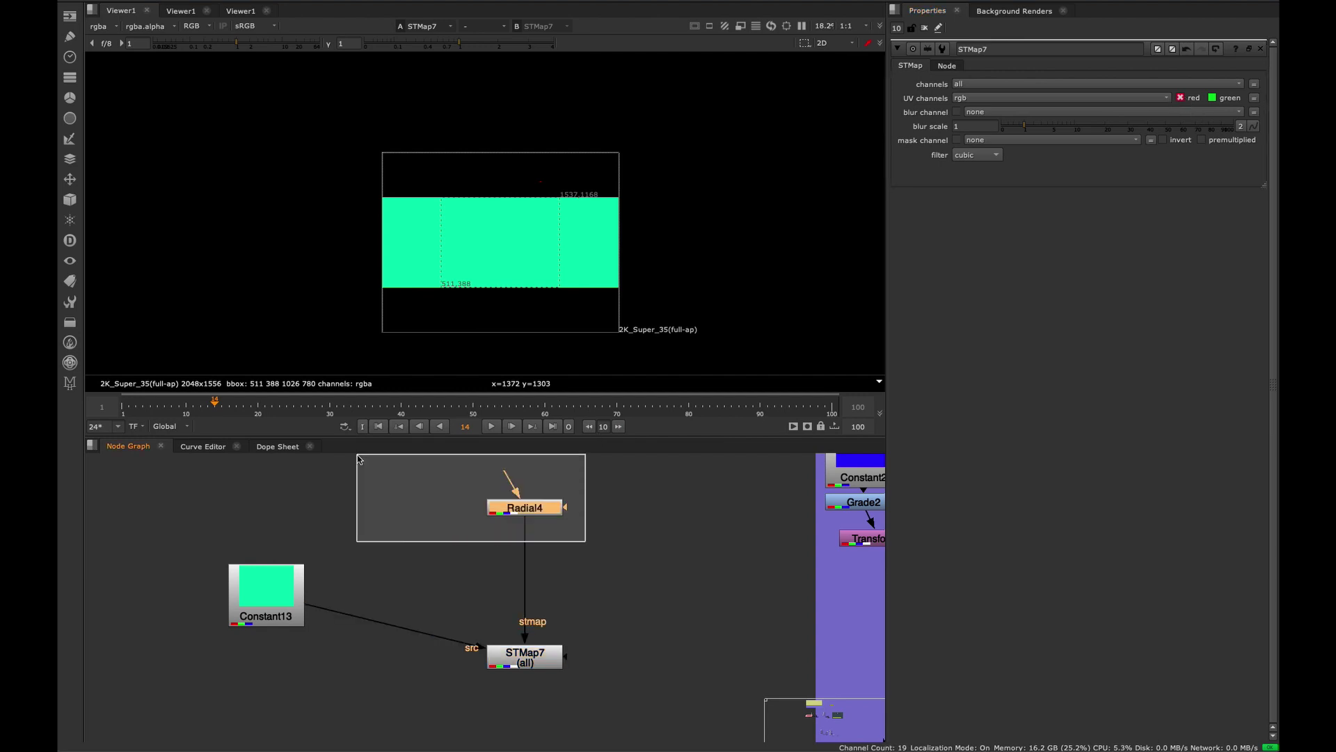
pyautogui.press('1')
pyautogui.press('r')
pyautogui.press('r')
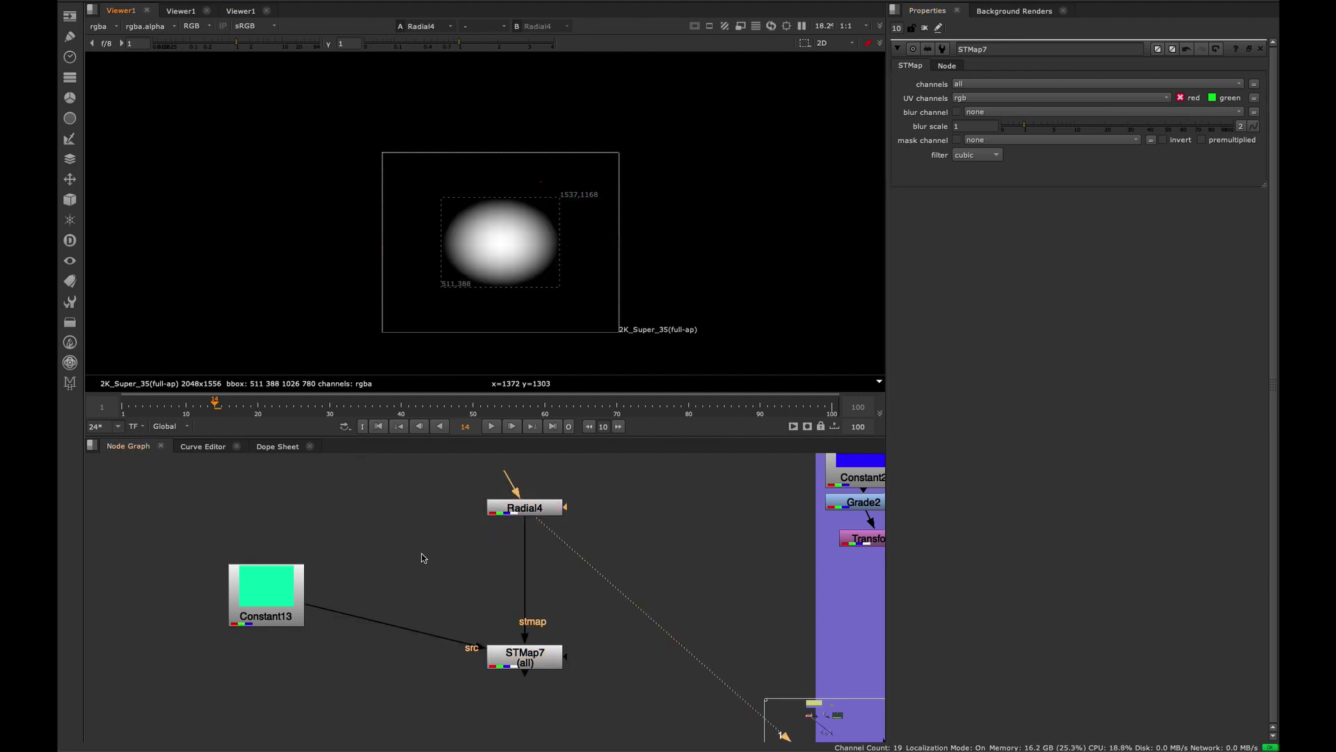
# - Show STMap7's output in the viewer to see the constant colour mapped through the radial
pyautogui.moveTo(422, 558); pyautogui.dragTo(455, 497, button='middle')
pyautogui.press('space')
pyautogui.moveTo(352, 561); pyautogui.dragTo(397, 412, button='middle')
pyautogui.moveTo(693, 511); pyautogui.dragTo(546, 425)
pyautogui.moveTo(551, 468); pyautogui.dragTo(507, 576, button='middle')
pyautogui.press('space')
pyautogui.press('1')
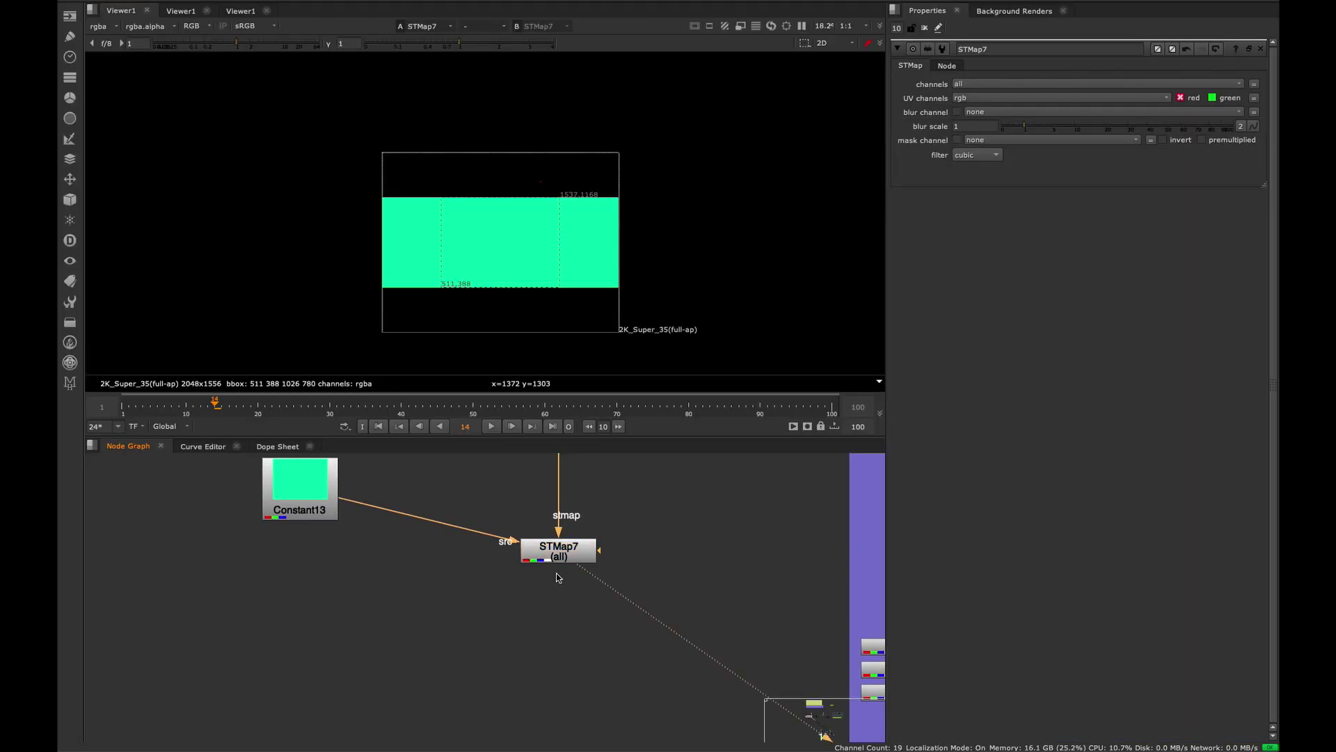
# - Show Text3 of the Basic Remap example in the viewer and examine its BLACK and WHITE corner labels
pyautogui.moveTo(568, 527); pyautogui.dragTo(520, 565, button='middle')
pyautogui.press('space')
pyautogui.moveTo(651, 444); pyautogui.dragTo(580, 515, button='middle')
pyautogui.moveTo(792, 650); pyautogui.dragTo(625, 685)
pyautogui.moveTo(432, 600); pyautogui.dragTo(326, 599, button='middle')
pyautogui.press('space')
pyautogui.press('1')
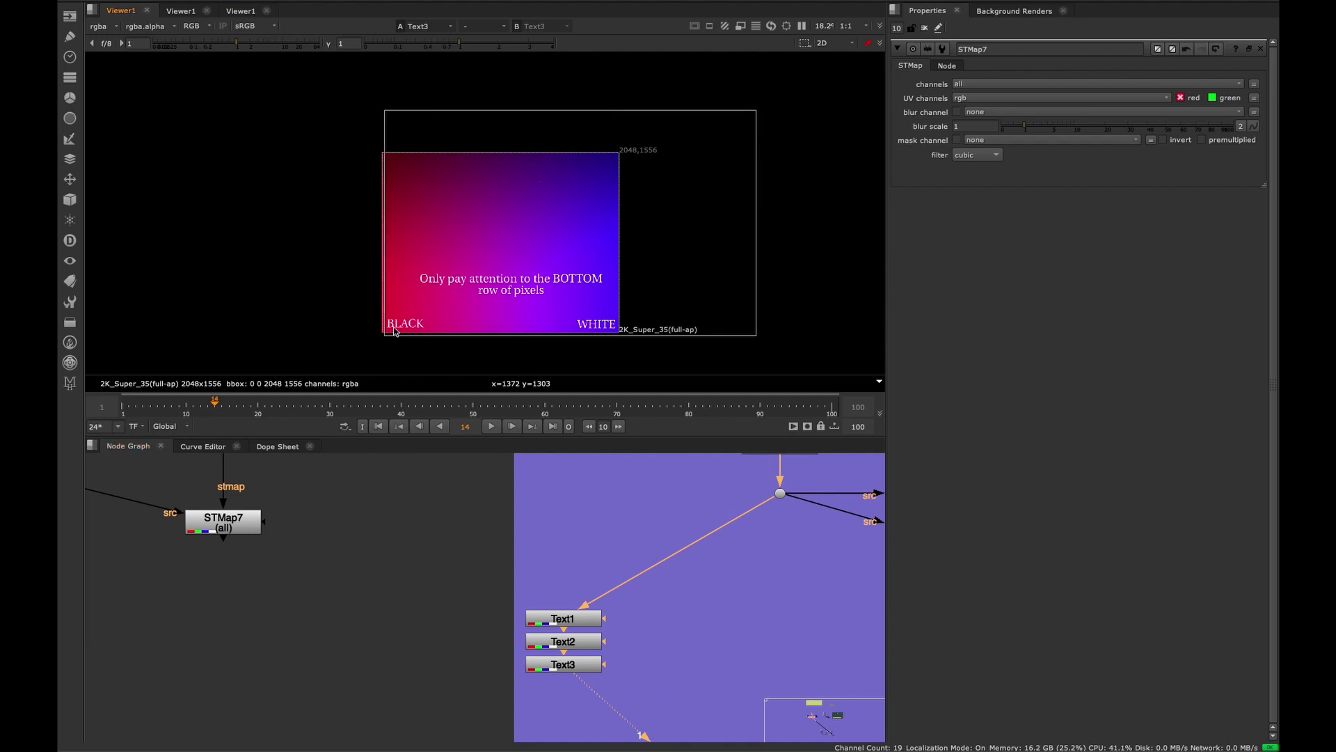
pyautogui.scroll(4, 411, 317)
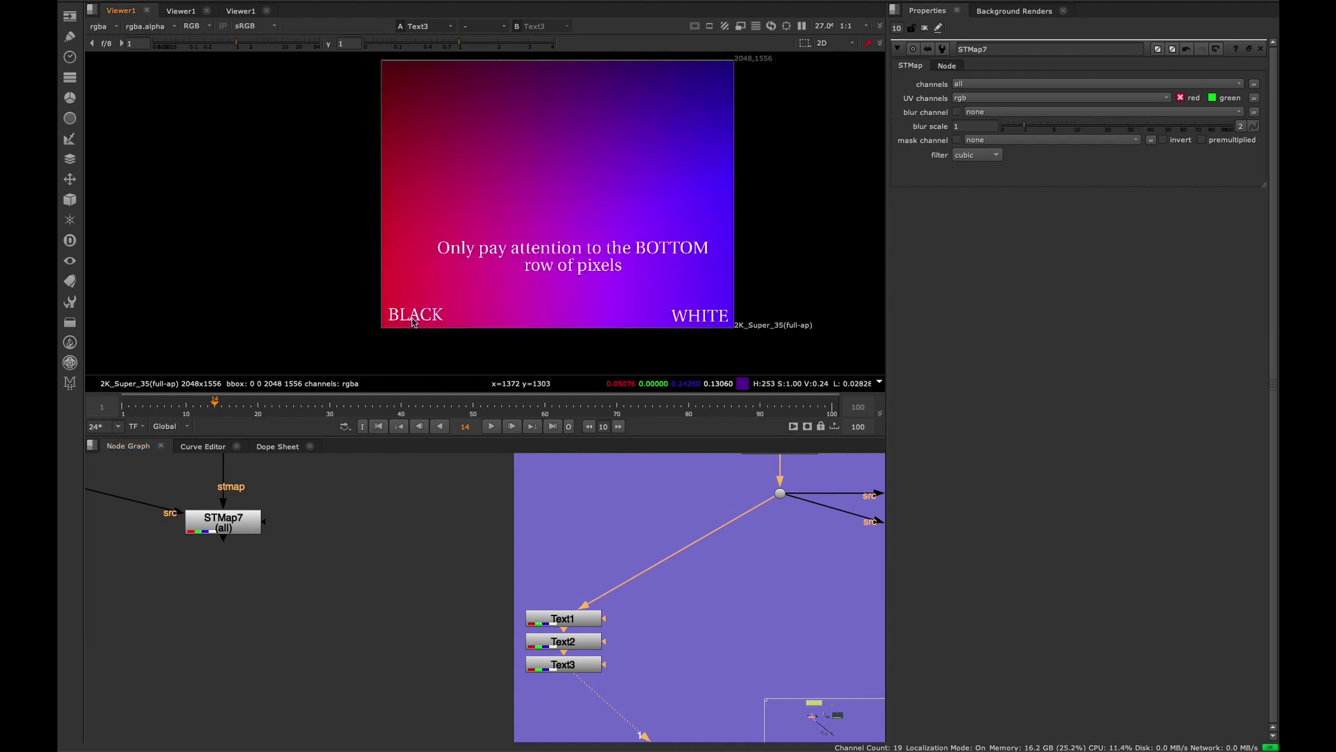
# - Compare Radial4's black-to-white falloff with Text3's labelled bottom row of pixels in the viewer
pyautogui.moveTo(286, 544); pyautogui.dragTo(418, 676, button='middle')
pyautogui.keyDown('ctrl'); pyautogui.keyDown('shift'); pyautogui.click(365, 506); pyautogui.keyUp('shift'); pyautogui.keyUp('ctrl')
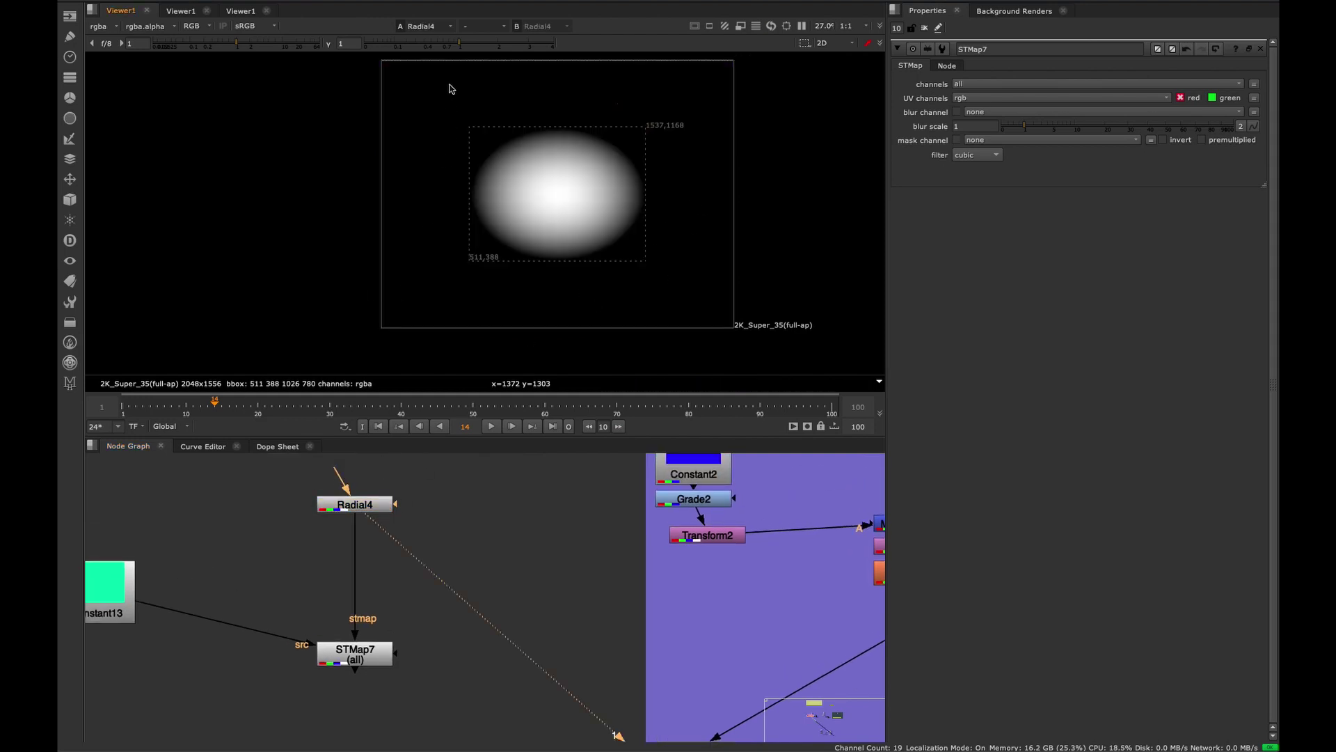
pyautogui.moveTo(581, 536); pyautogui.dragTo(360, 440, button='middle')
pyautogui.keyDown('ctrl'); pyautogui.keyDown('shift'); pyautogui.click(480, 698); pyautogui.keyUp('shift'); pyautogui.keyUp('ctrl')
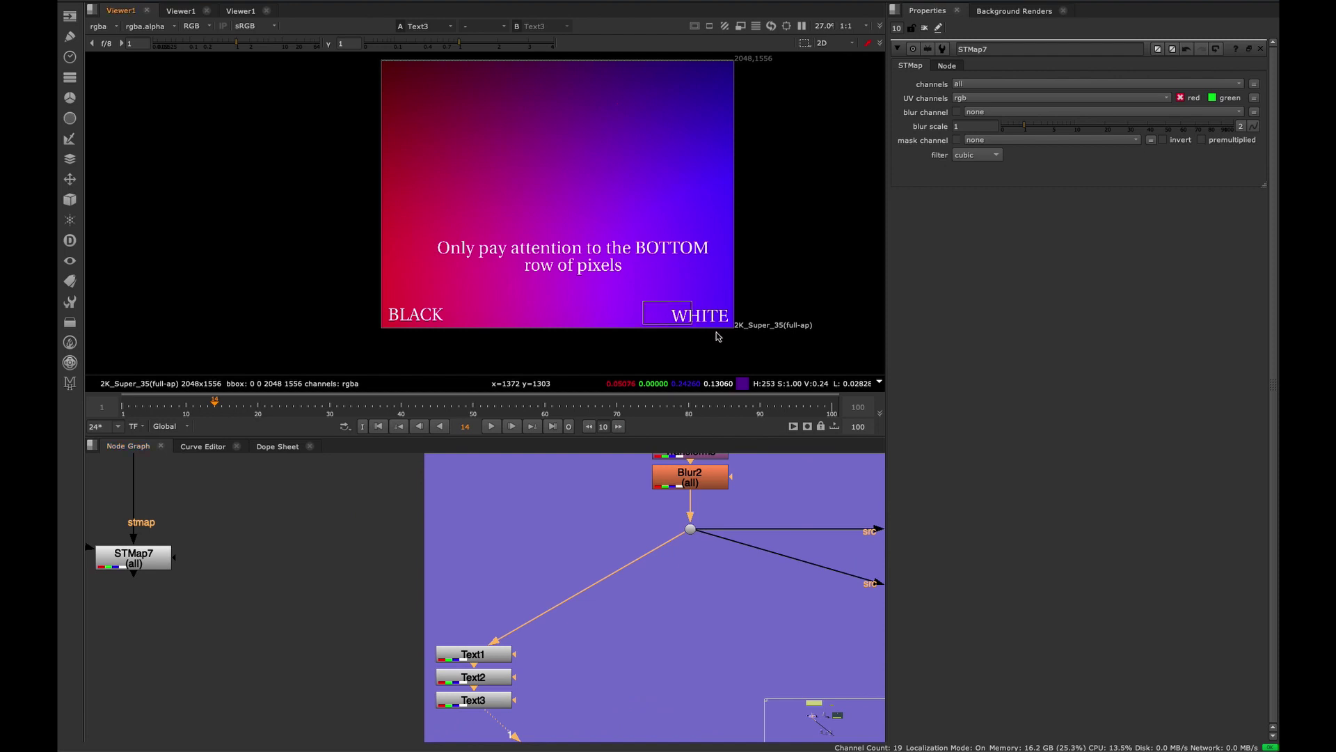
pyautogui.moveTo(604, 141); pyautogui.dragTo(600, 167, button='middle')
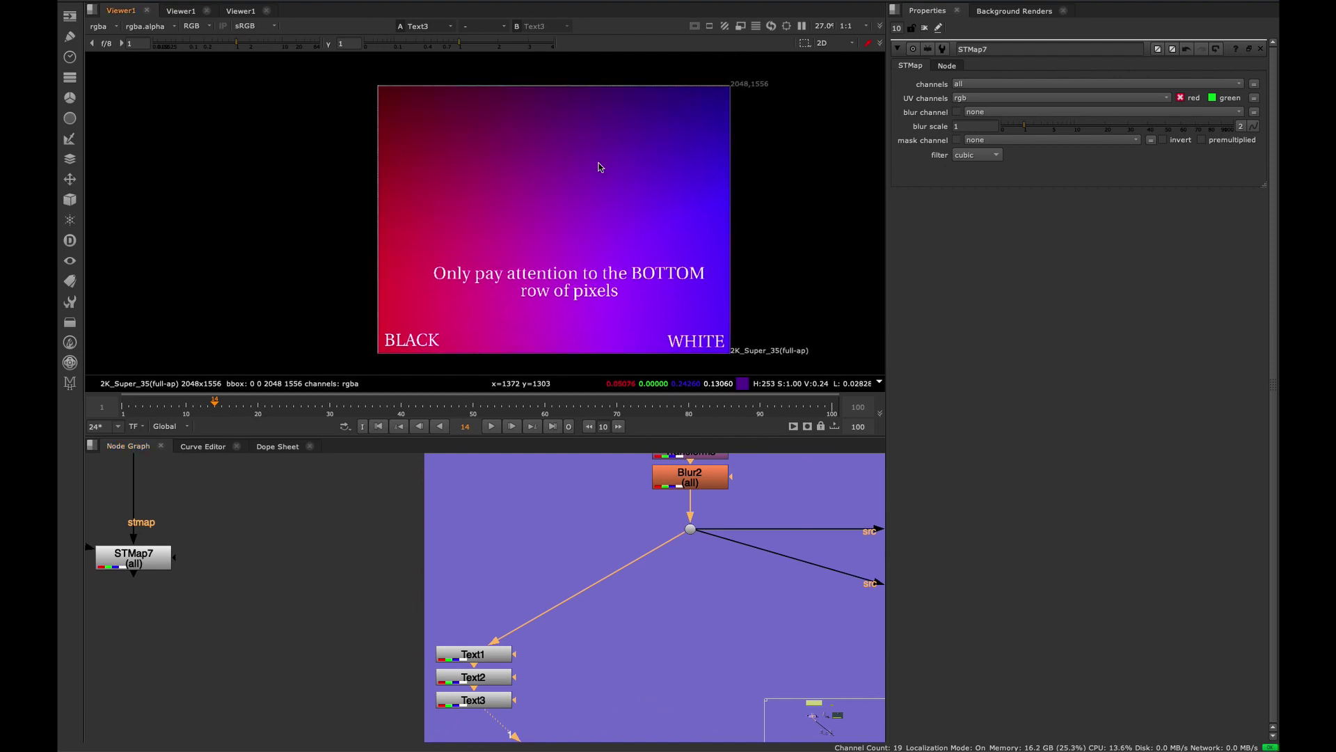
pyautogui.moveTo(548, 297); pyautogui.dragTo(527, 287, button='middle')
# - Show STMap7's output in the viewer and insert a Transform between Constant13 and STMap7
pyautogui.moveTo(231, 522); pyautogui.dragTo(599, 557, button='middle')
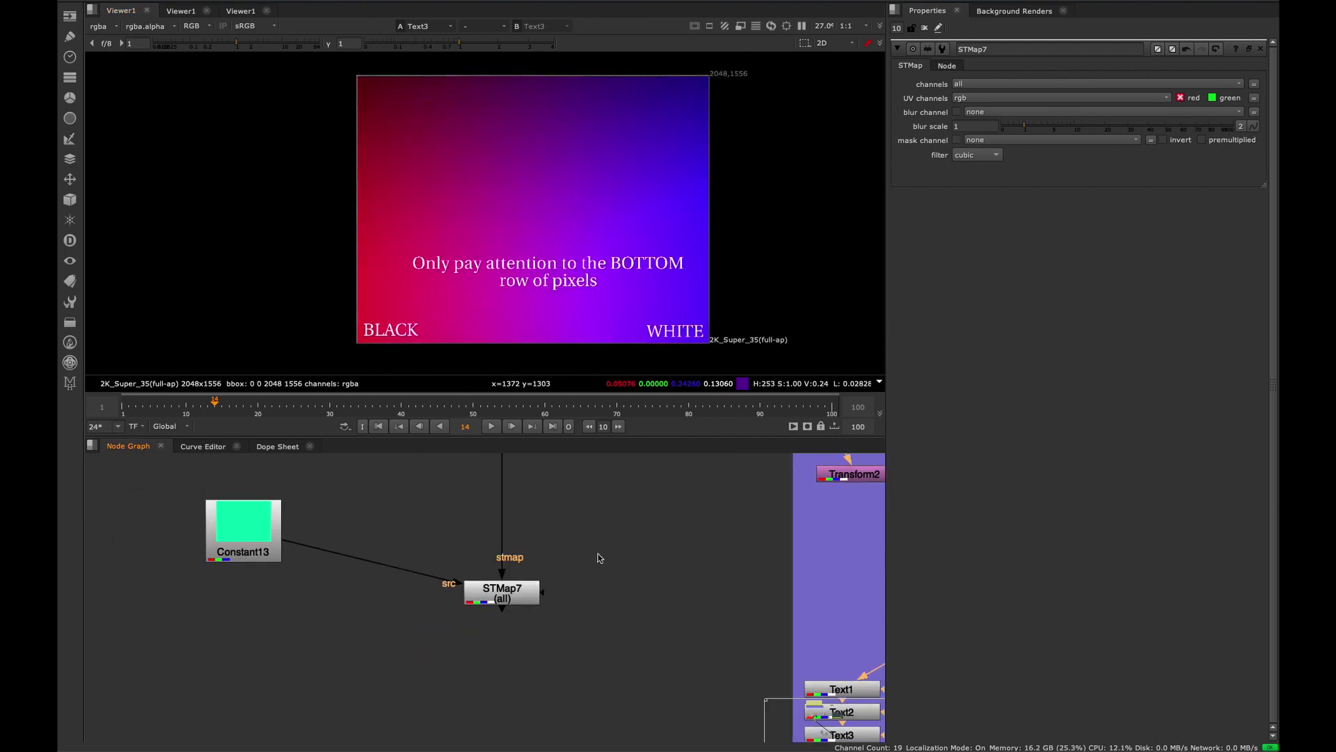
pyautogui.click(513, 596)
pyautogui.press('1')
pyautogui.moveTo(218, 549); pyautogui.dragTo(224, 531)
pyautogui.press('t')
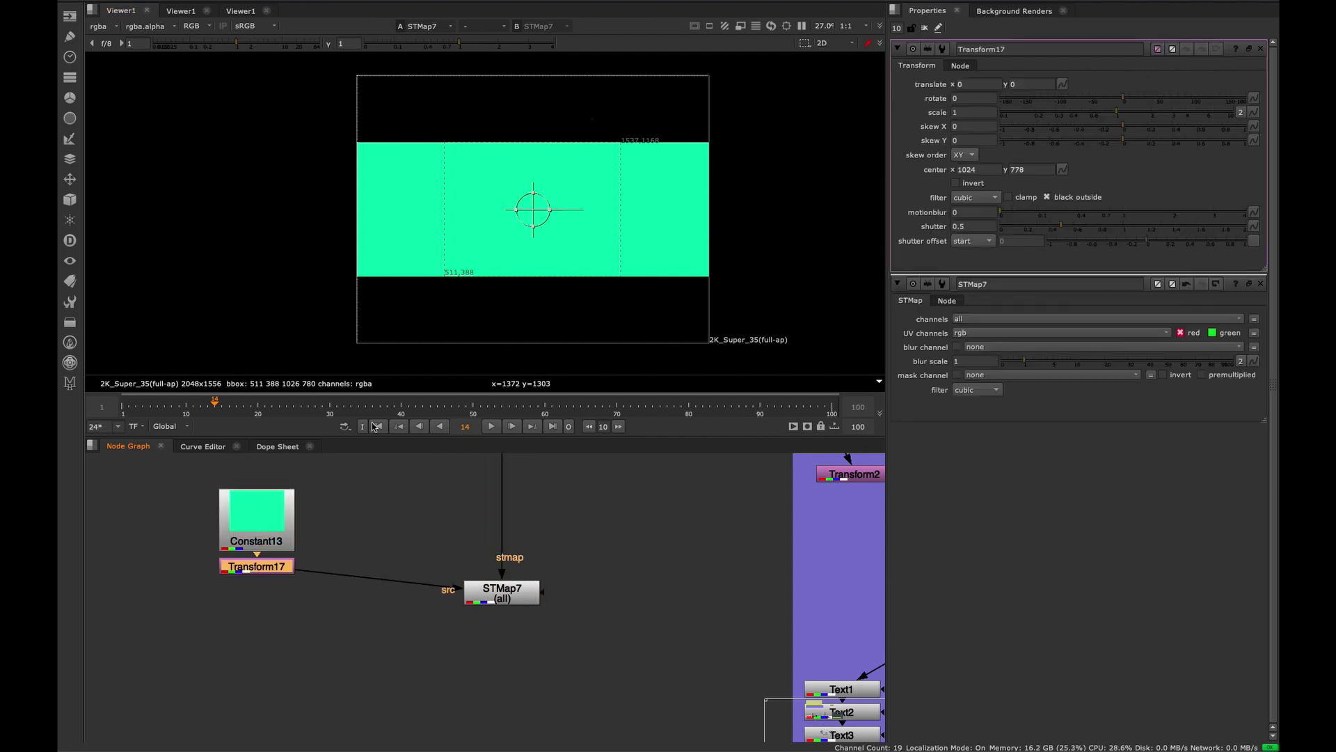
# - Set Constant13's Transform to scale 0.57 and move it to about x -480, y -196 while viewing its own output
pyautogui.moveTo(542, 214); pyautogui.dragTo(435, 303)
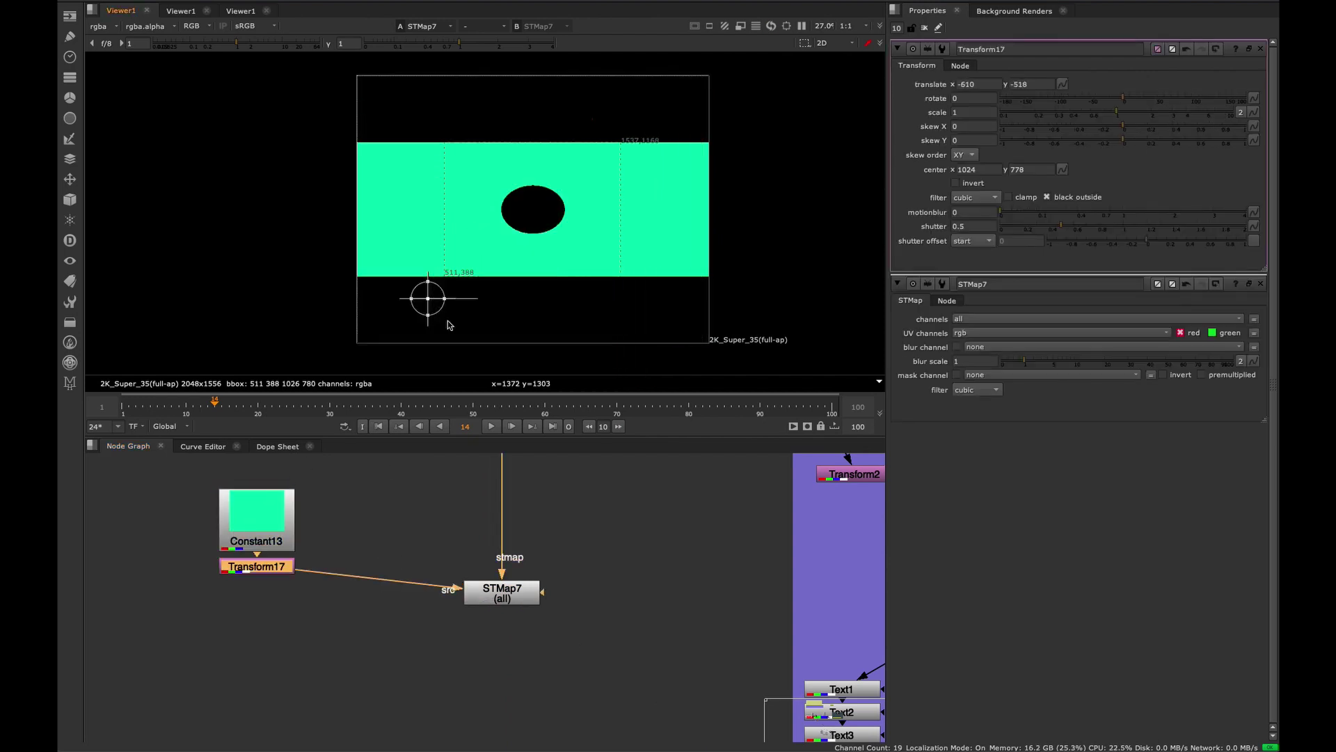
pyautogui.hotkey('ctrl', 'z')
pyautogui.moveTo(339, 553); pyautogui.dragTo(175, 583)
pyautogui.press('1')
pyautogui.moveTo(535, 208); pyautogui.dragTo(423, 252)
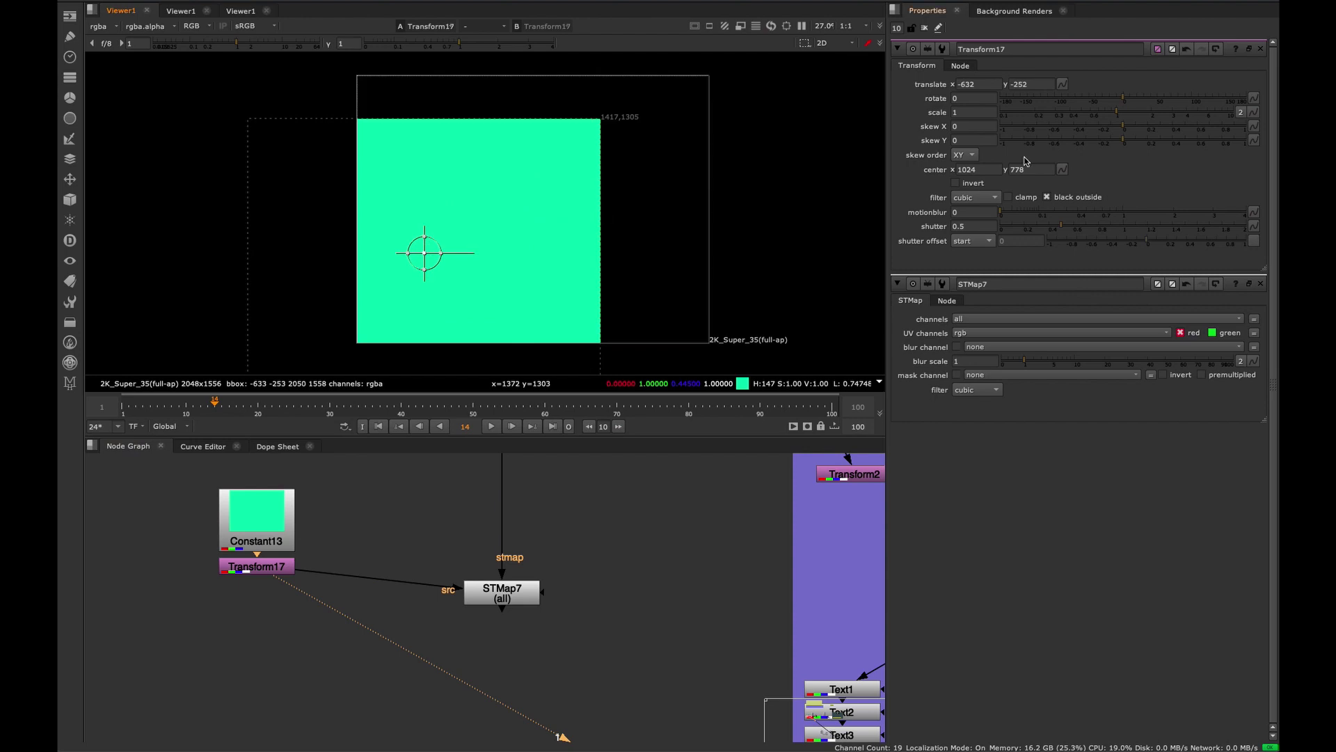
pyautogui.moveTo(1068, 122); pyautogui.dragTo(1087, 117)
pyautogui.click(515, 596)
pyautogui.moveTo(460, 325); pyautogui.dragTo(461, 292, button='middle')
pyautogui.moveTo(338, 309); pyautogui.dragTo(703, 325)
pyautogui.moveTo(426, 220); pyautogui.dragTo(451, 210)
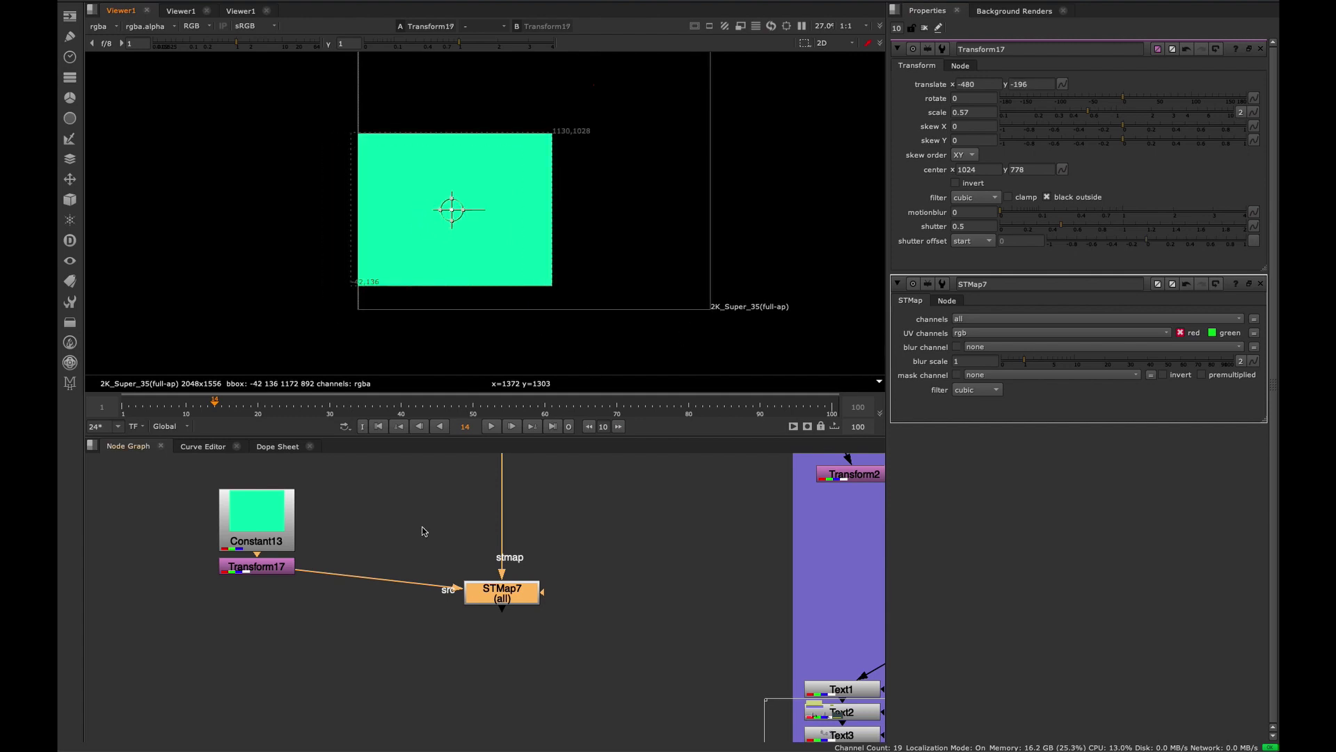
# - Show STMap7's output in the viewer and fit the whole frame
pyautogui.press('1')
pyautogui.click(326, 635)
pyautogui.press('f')
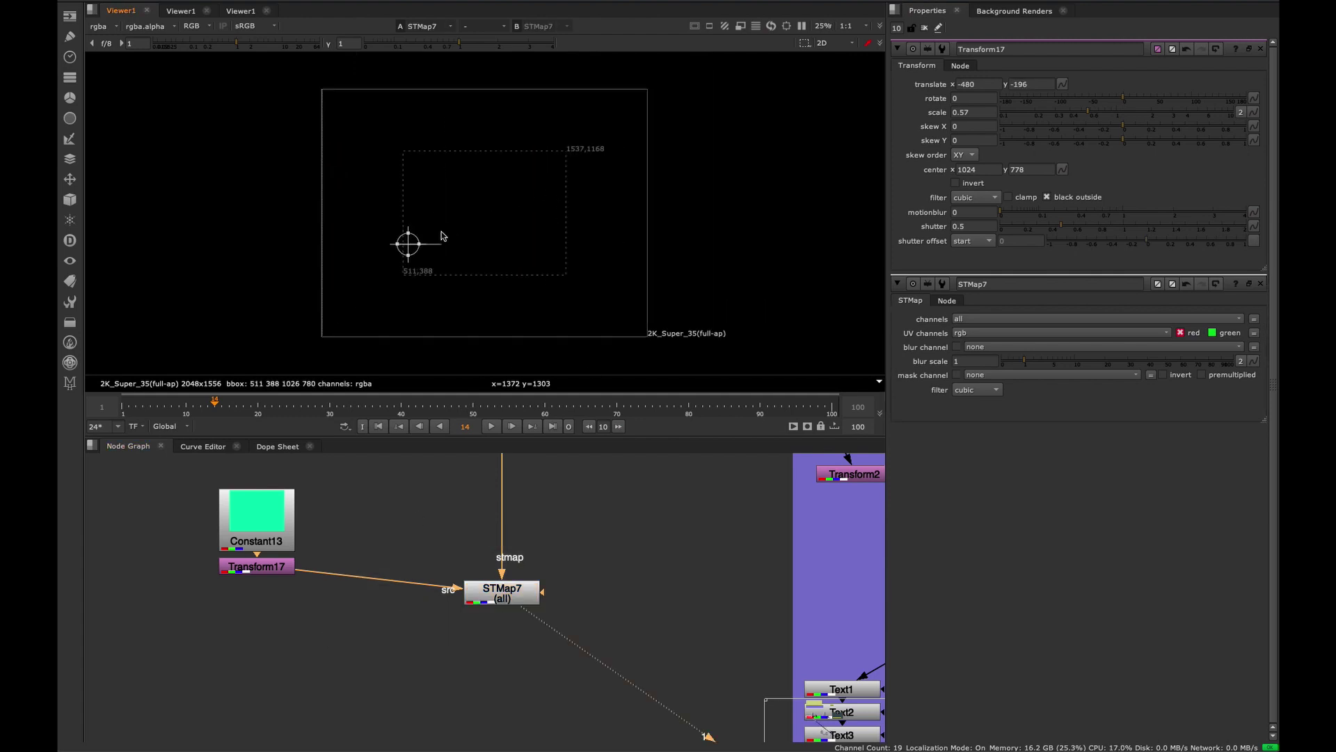
# - Move Transform17 to about x -544, y -376 so the colour fills the frame's lower-left corner, and show STMap7's output
pyautogui.click(257, 565)
pyautogui.press('1')
pyautogui.moveTo(412, 245); pyautogui.dragTo(401, 274)
pyautogui.click(485, 595)
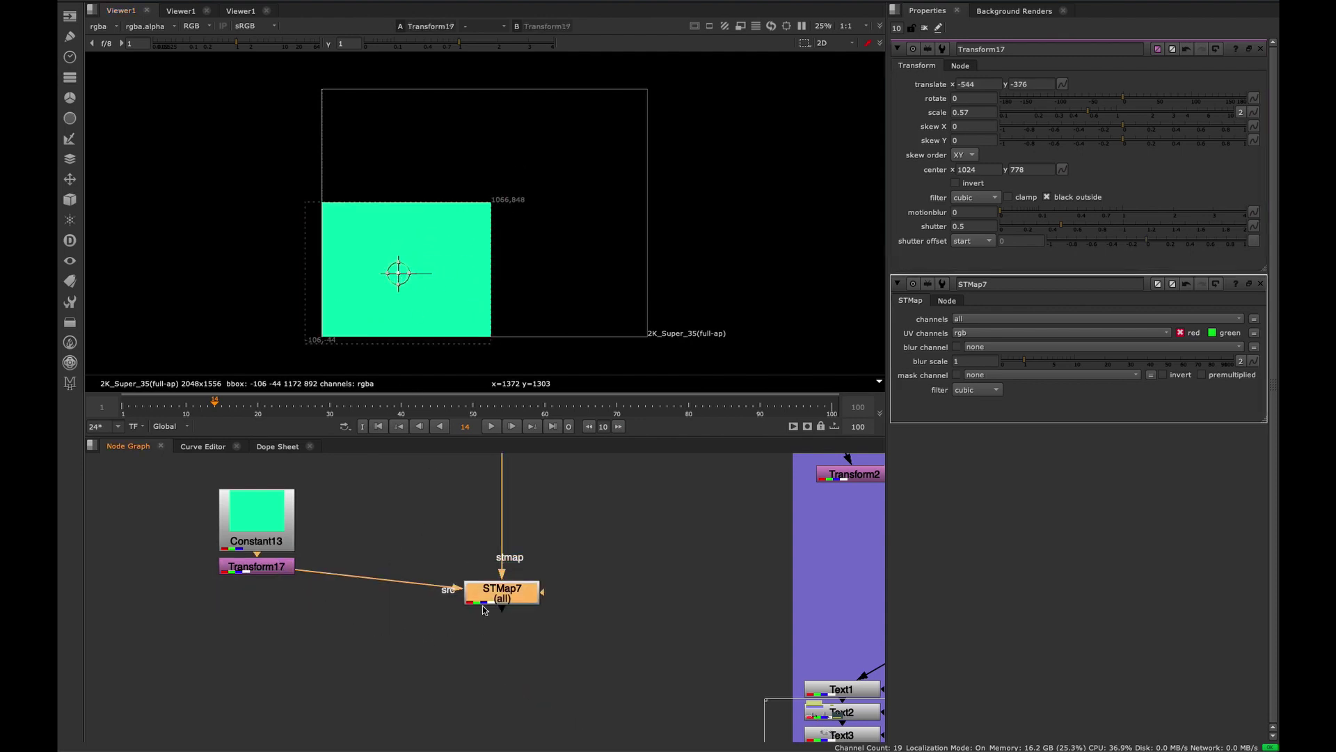
pyautogui.press('1')
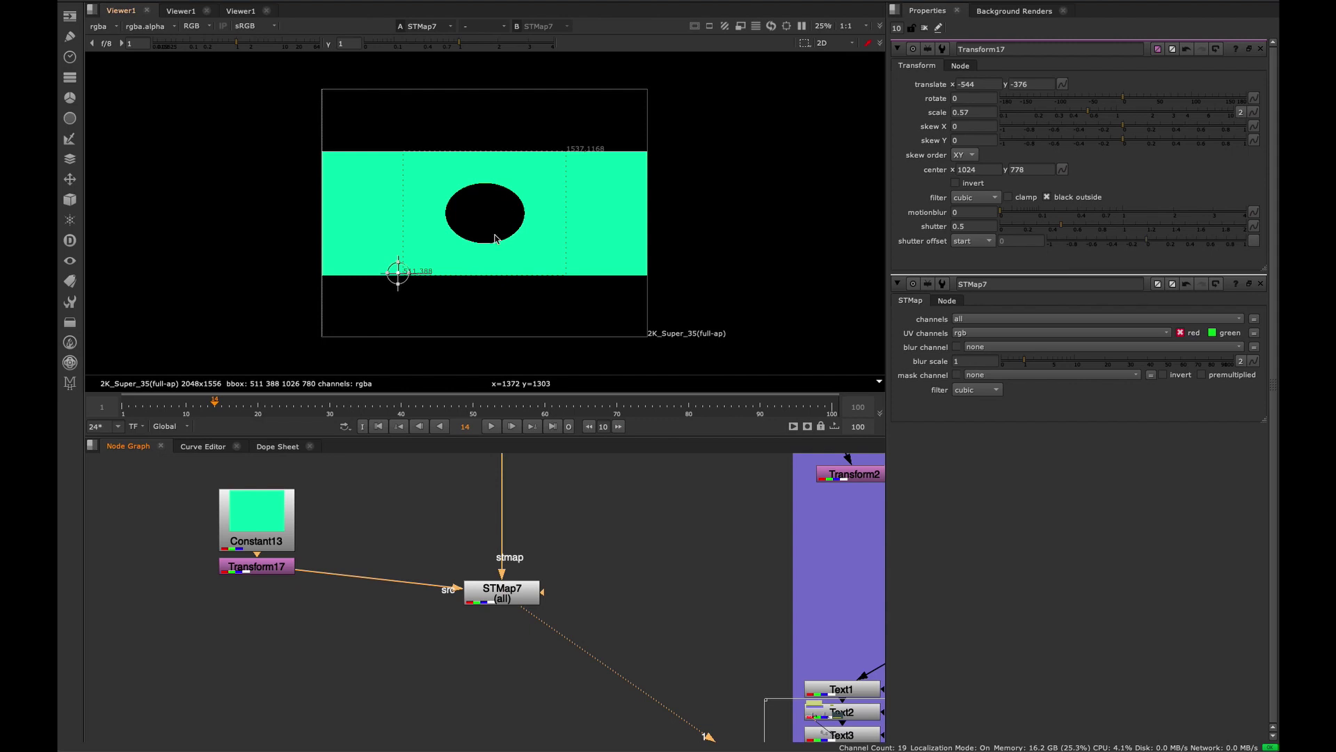
# - Show Transform17 in the viewer and move Constant13 together with Transform17 higher up in the node graph
pyautogui.click(243, 568)
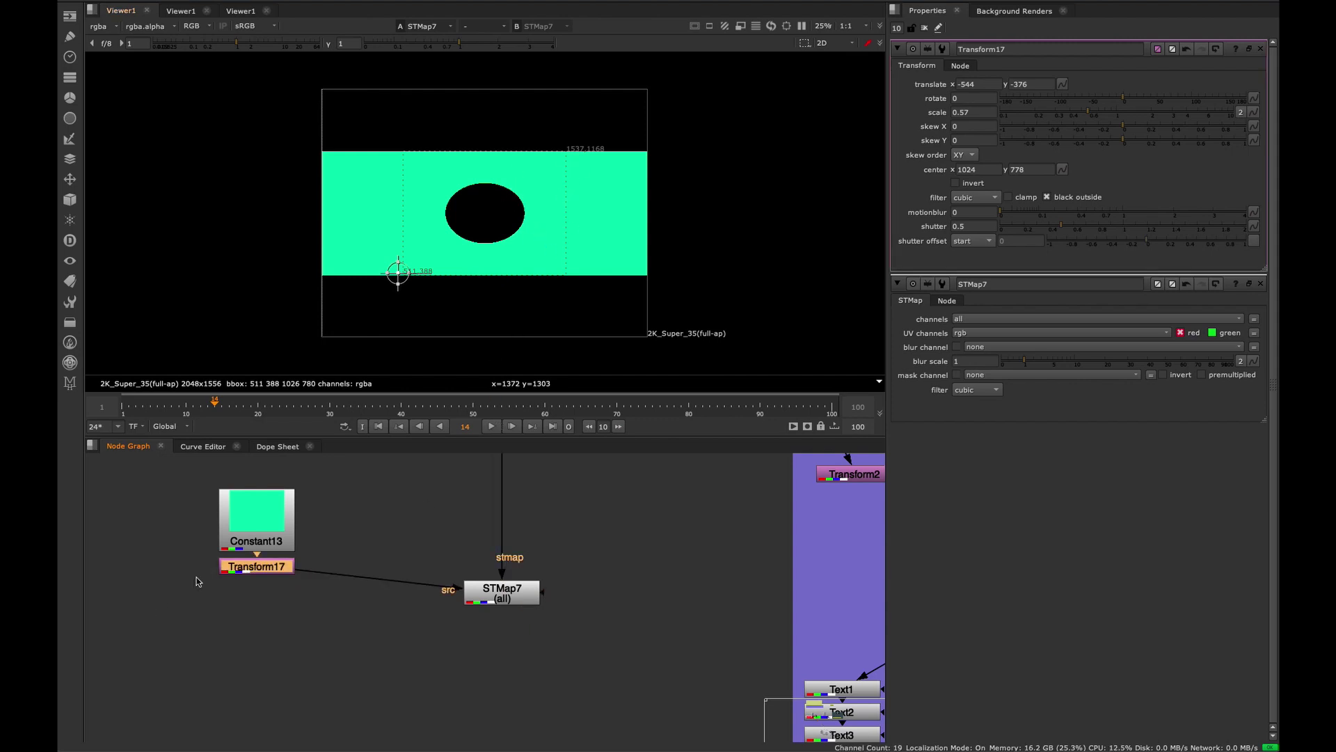
pyautogui.press('1')
pyautogui.click(197, 582)
pyautogui.moveTo(385, 491); pyautogui.dragTo(517, 513, button='middle')
pyautogui.press('space')
pyautogui.moveTo(517, 510); pyautogui.dragTo(314, 611)
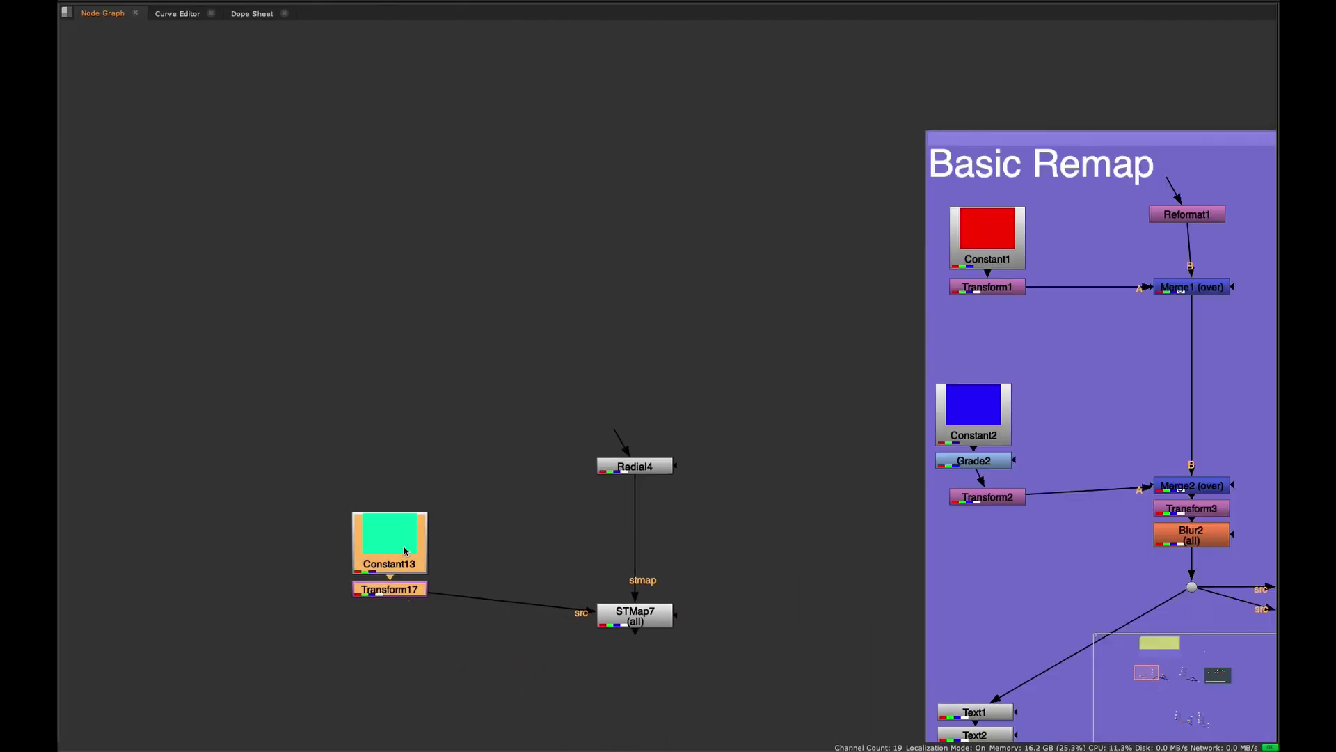
pyautogui.moveTo(404, 546); pyautogui.dragTo(359, 401)
# - Duplicate Constant13 with its Transform and merge the copy over the original, feeding STMap7's src input
pyautogui.moveTo(367, 462); pyautogui.dragTo(531, 439, button='middle')
pyautogui.hotkey('ctrl', 'c')
pyautogui.hotkey('ctrl', 'v')
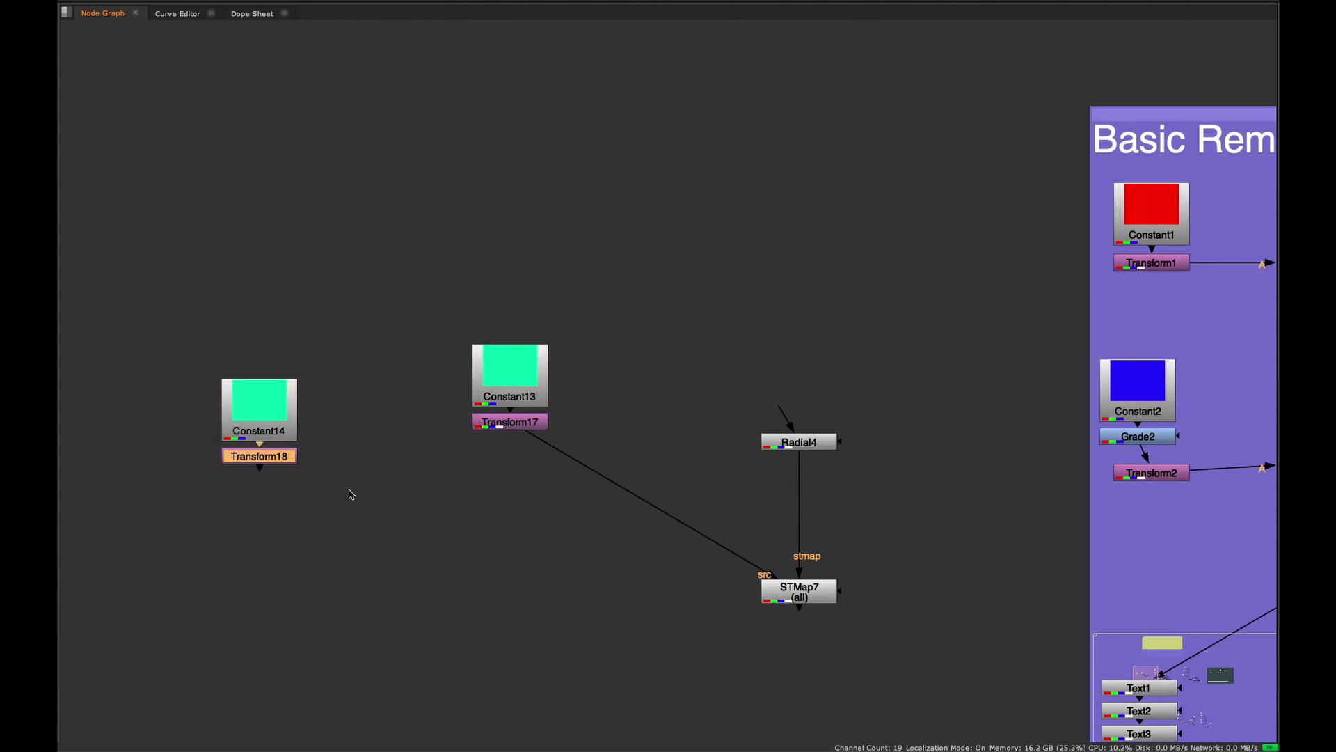
pyautogui.press('m')
pyautogui.moveTo(376, 454); pyautogui.dragTo(526, 530)
pyautogui.press('space')
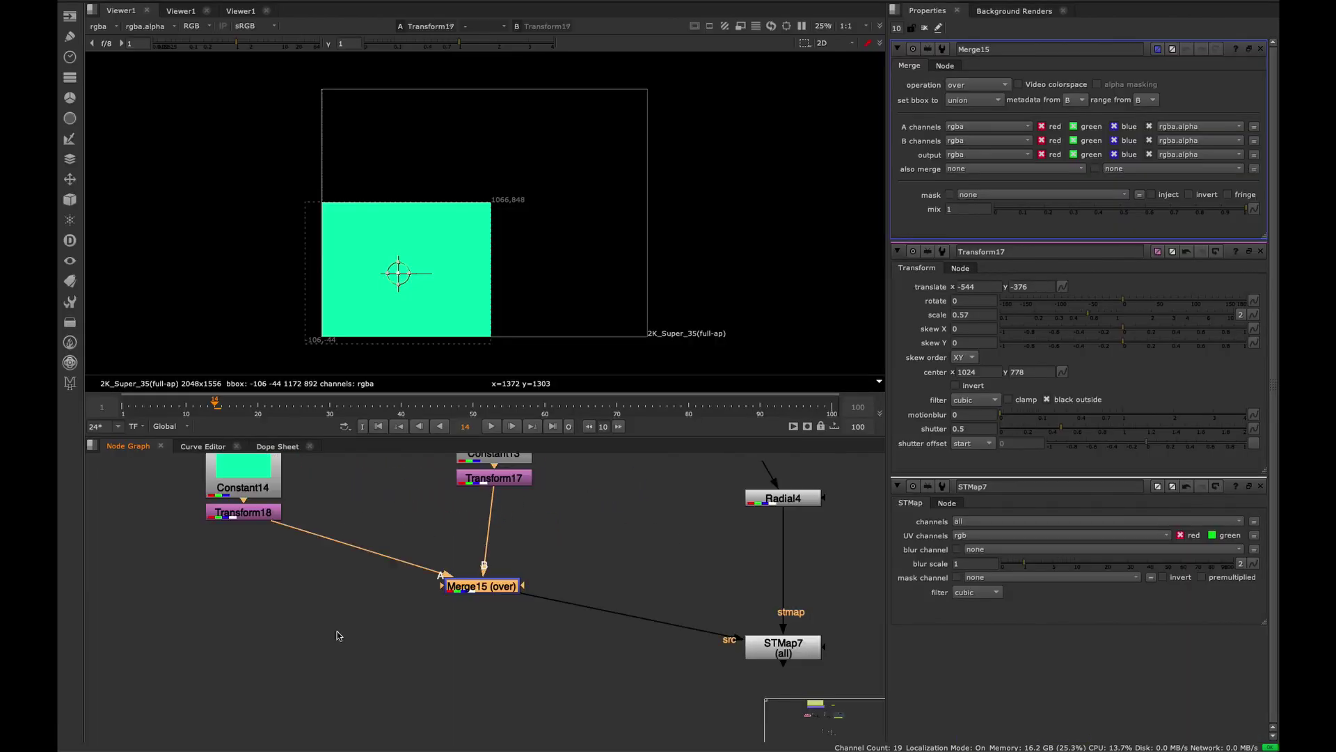
# - Set Constant14's colour to magenta with red 0.555 and green 0.11
pyautogui.moveTo(338, 632); pyautogui.dragTo(350, 691, button='middle')
pyautogui.click(254, 534)
pyautogui.click(1158, 113)
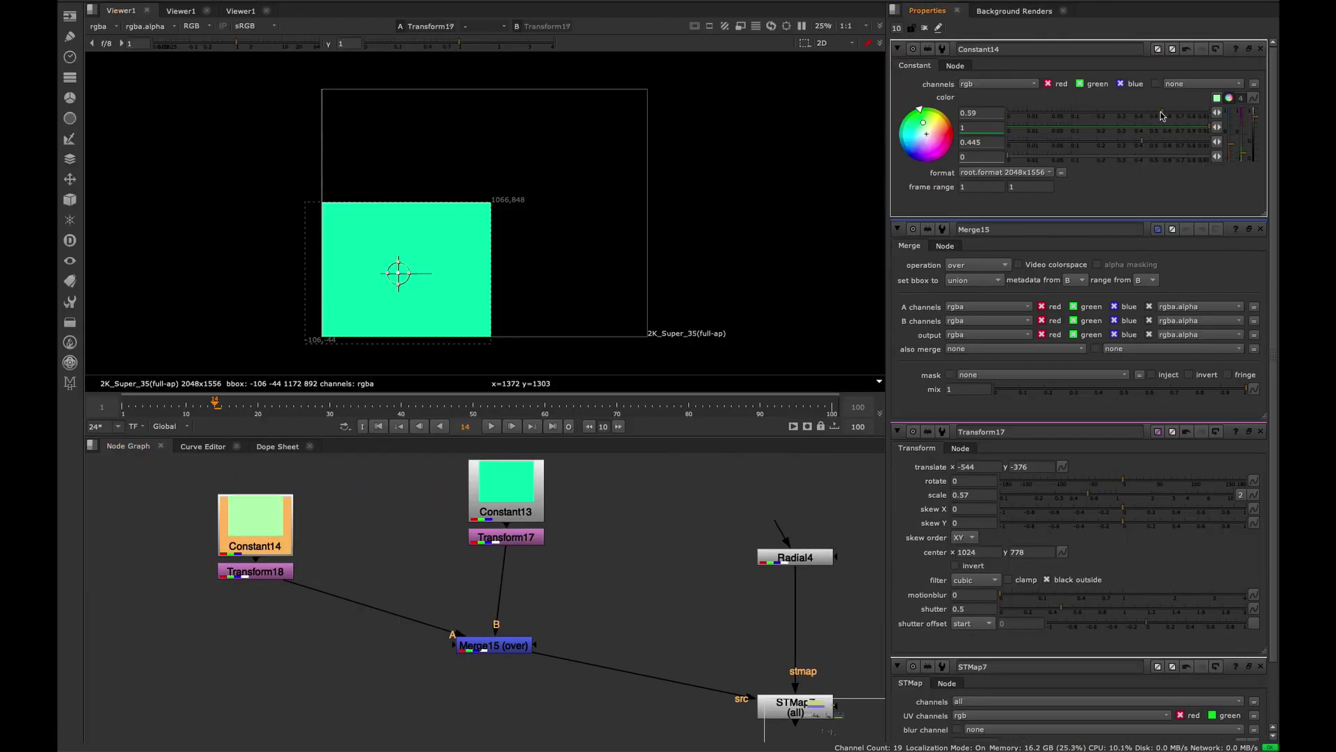
pyautogui.click(1075, 128)
# - Show Merge15 in the viewer and move Transform18 to about x 468 so magenta covers the frame's lower-right part
pyautogui.click(498, 646)
pyautogui.press('1')
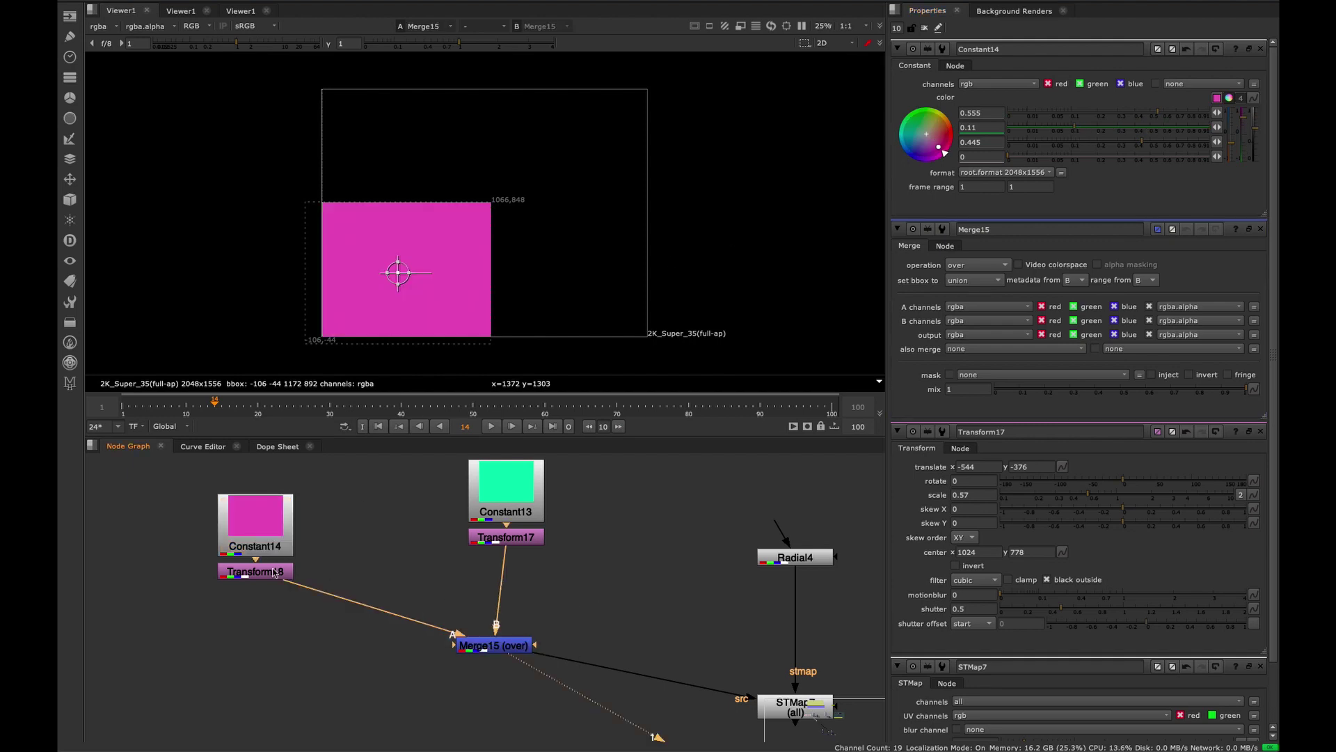
pyautogui.doubleClick(255, 571)
pyautogui.moveTo(399, 271); pyautogui.dragTo(559, 272)
# - Show Text3's labelled BLACK-to-WHITE reference gradient in the viewer
pyautogui.scroll(-3, 571, 511)
pyautogui.moveTo(724, 649); pyautogui.dragTo(270, 485, button='middle')
pyautogui.click(491, 577)
pyautogui.press('1')
pyautogui.click(437, 595)
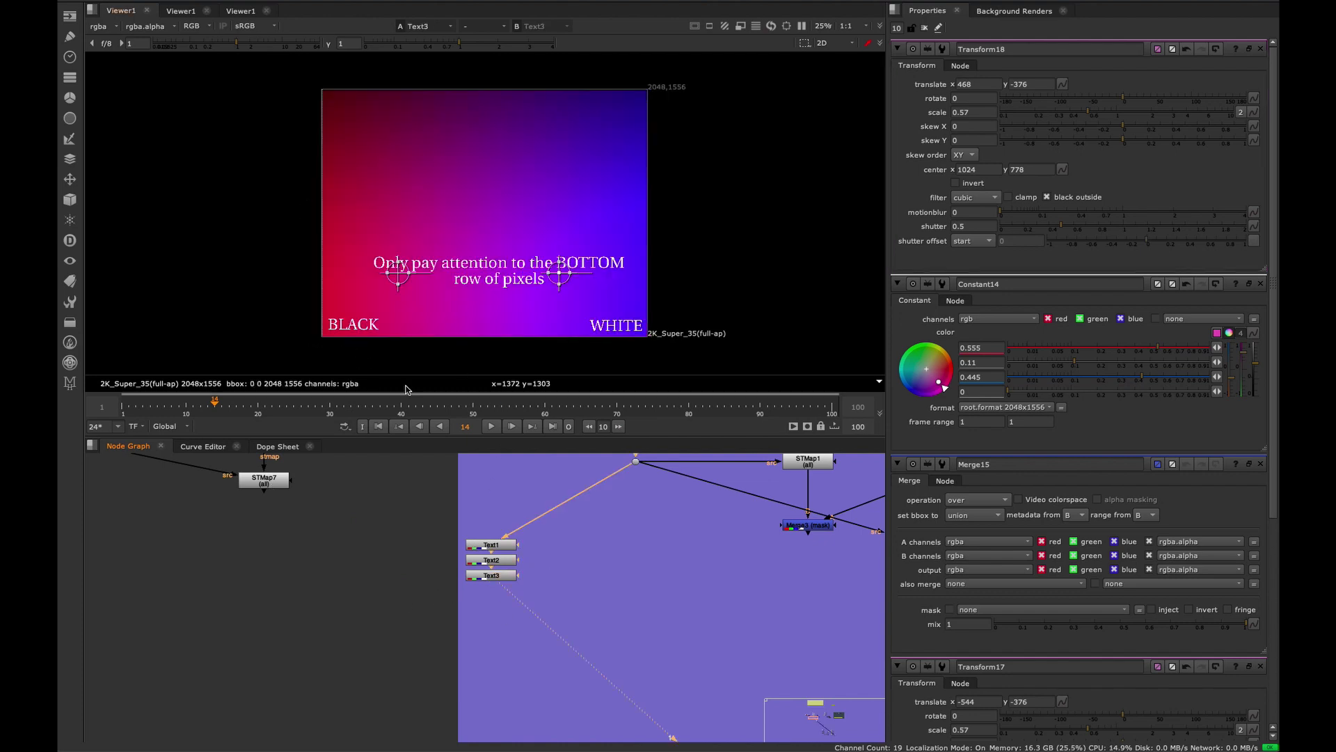
# - View Radial4, Merge15 and STMap7 in turn to compare the radial's values with the remapped colours
pyautogui.moveTo(359, 490); pyautogui.dragTo(579, 620, button='middle')
pyautogui.click(481, 611)
pyautogui.press('1')
pyautogui.click(468, 636)
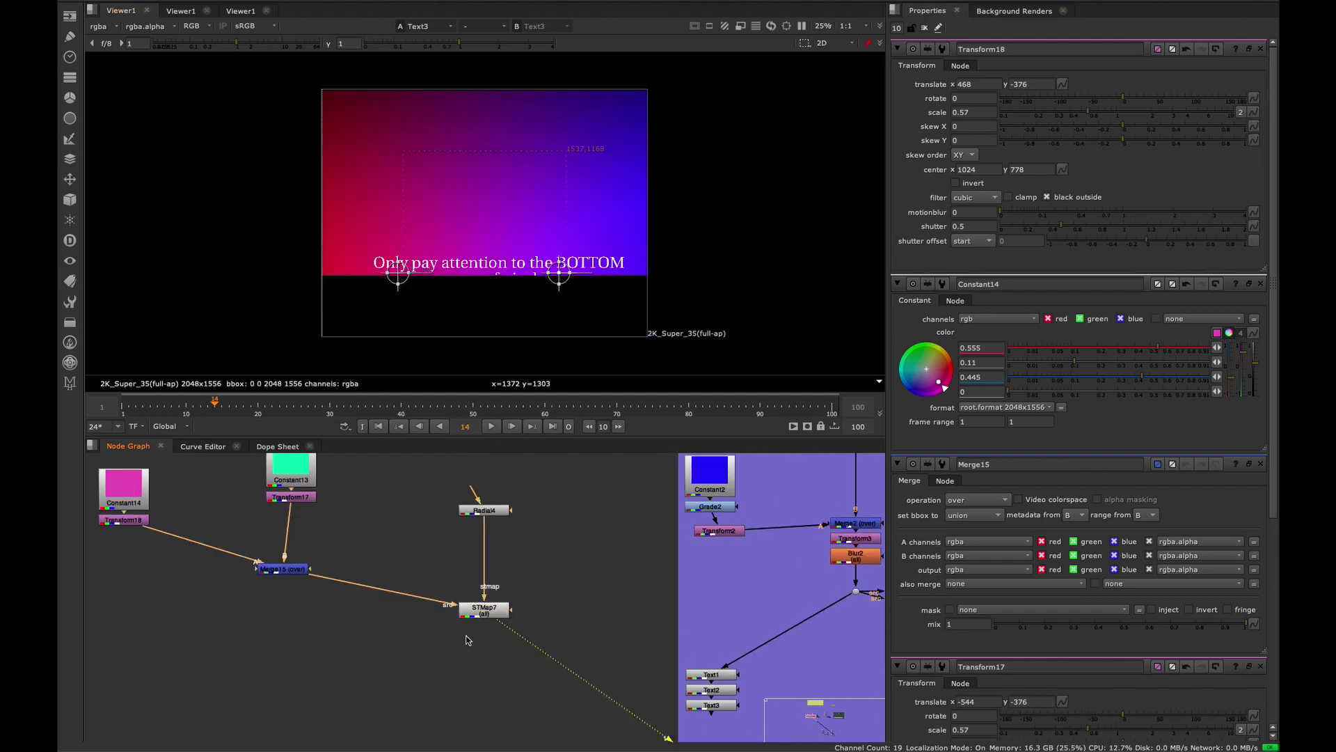
pyautogui.click(484, 510)
pyautogui.press('1')
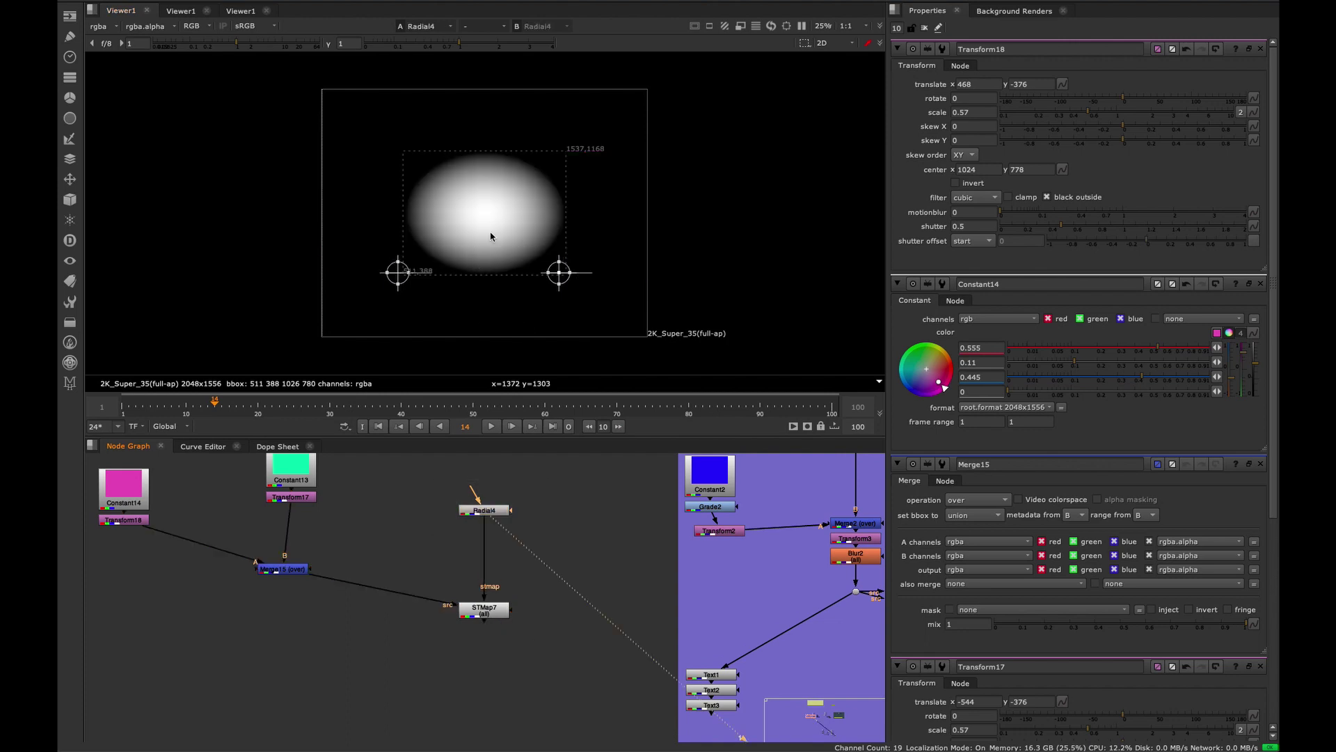
pyautogui.click(282, 569)
pyautogui.press('1')
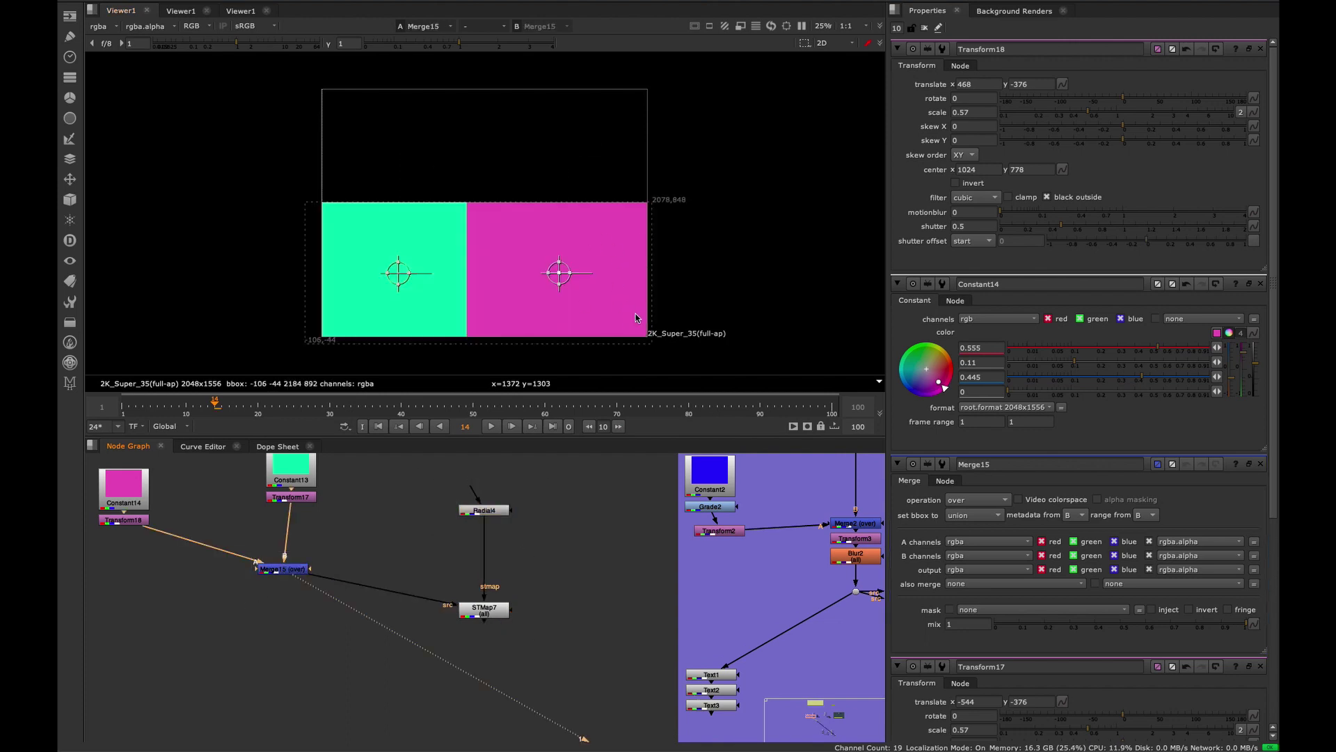
pyautogui.click(484, 610)
pyautogui.press('1')
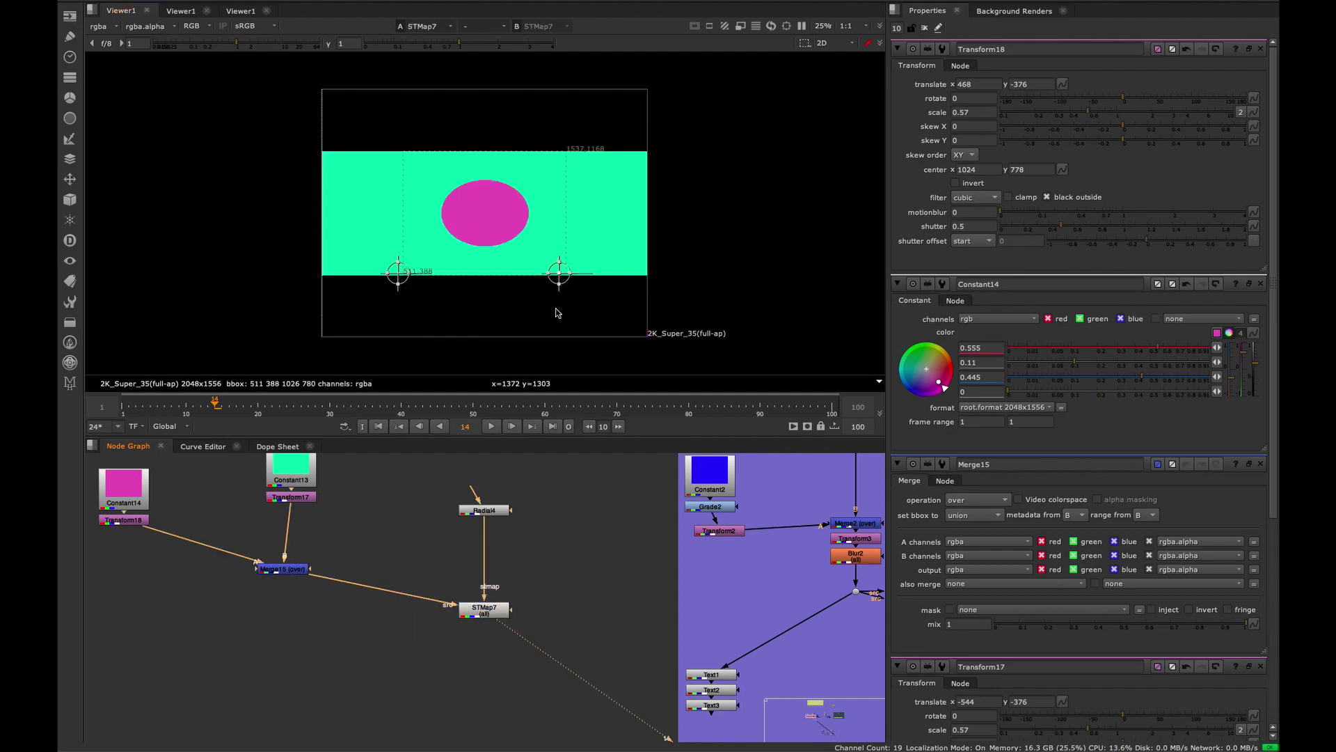
# - Show Merge15 in the viewer and insert a Blur between it and STMap7
pyautogui.moveTo(278, 546); pyautogui.dragTo(449, 526, button='middle')
pyautogui.click(459, 547)
pyautogui.scroll(3, 480, 528)
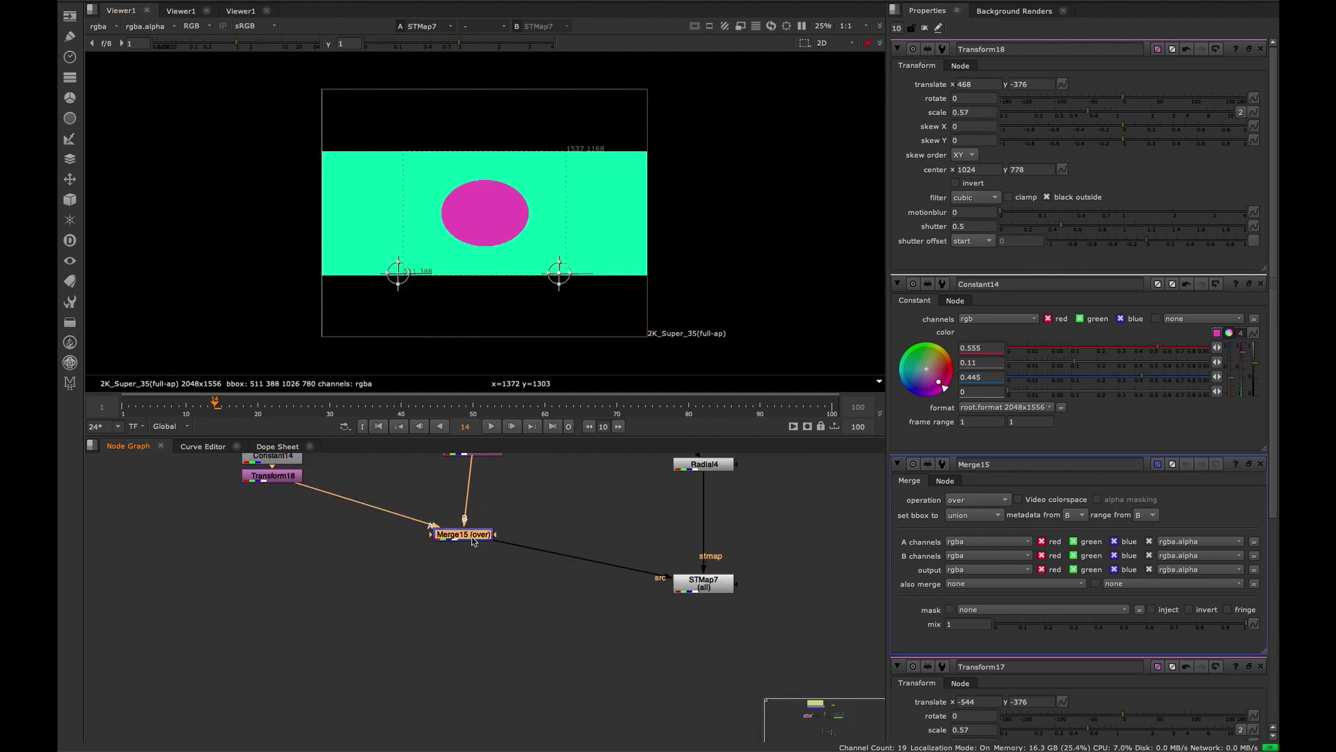
pyautogui.press('1')
pyautogui.press('b')
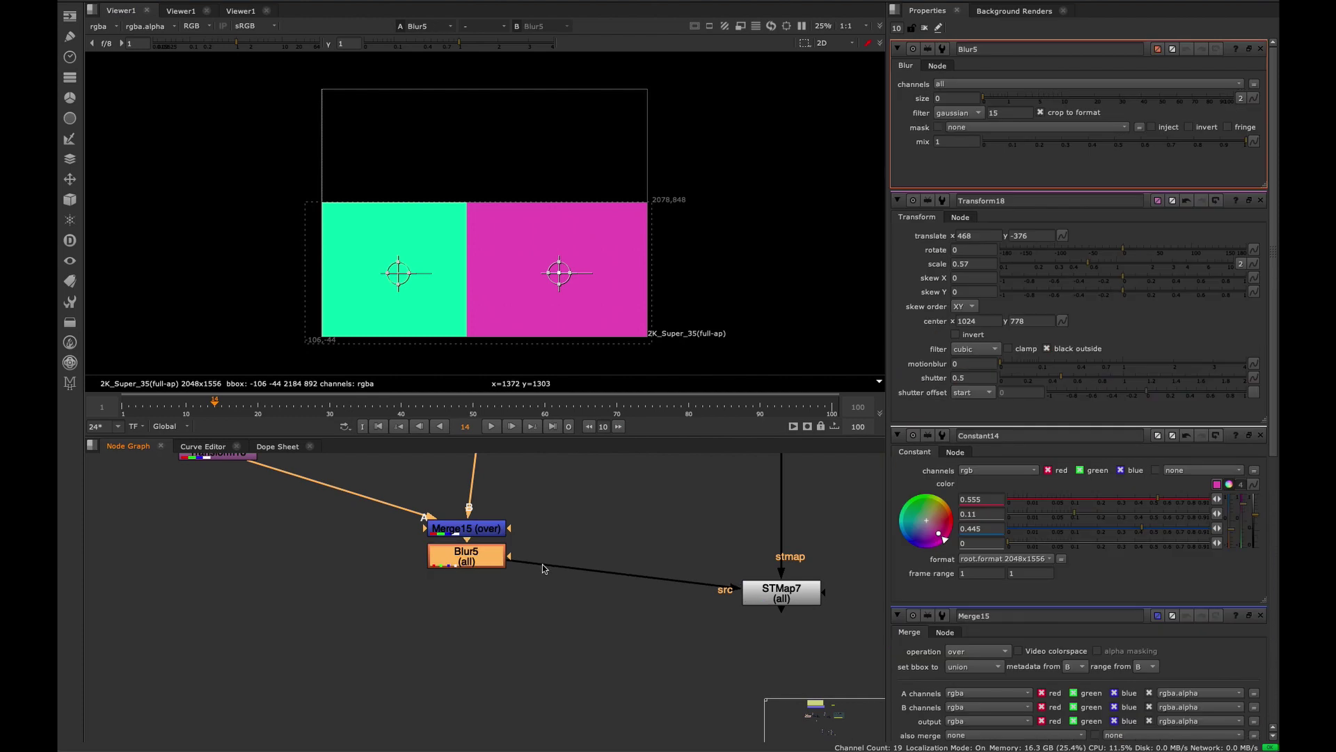
# - Set the Blur's size to 200 and show STMap7's output in the viewer
pyautogui.moveTo(416, 561); pyautogui.dragTo(251, 580, button='middle')
pyautogui.moveTo(1018, 102); pyautogui.dragTo(1127, 98)
pyautogui.doubleClick(949, 98)
pyautogui.write('200')
pyautogui.press('Return')
pyautogui.click(617, 609)
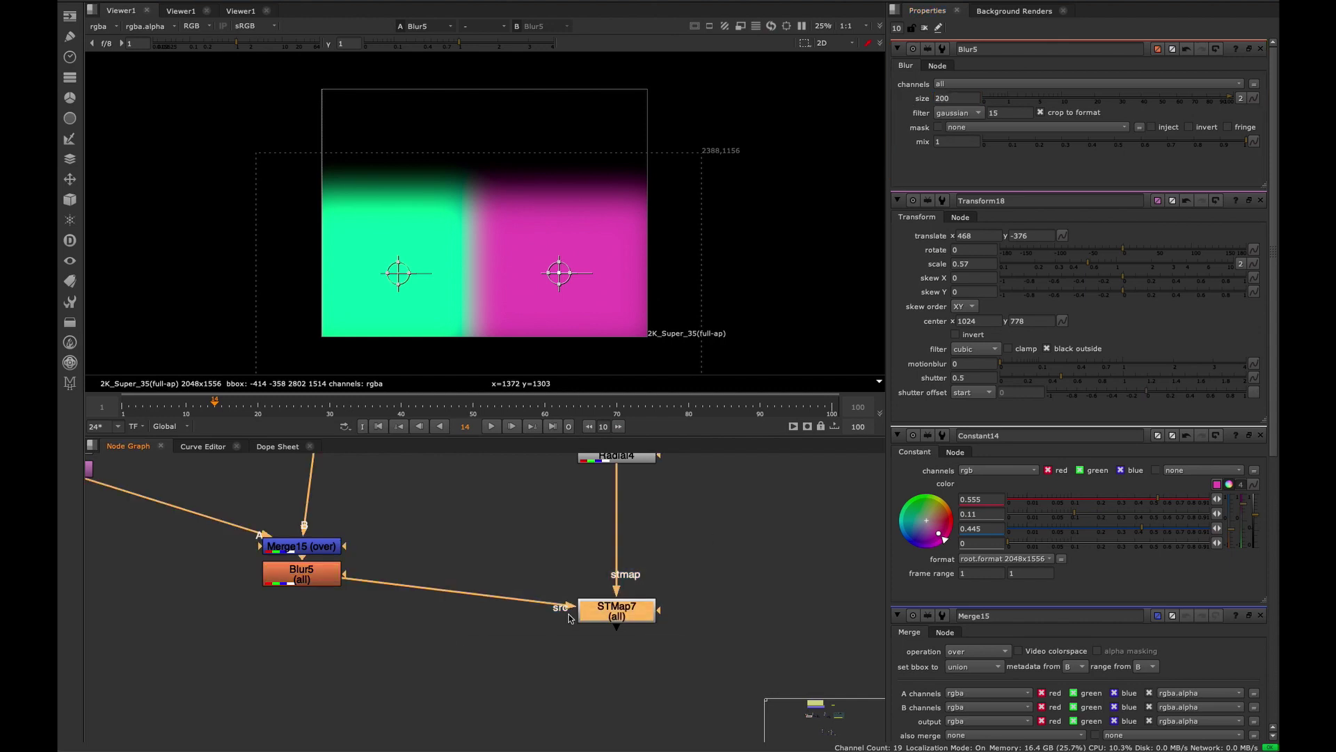
pyautogui.press('1')
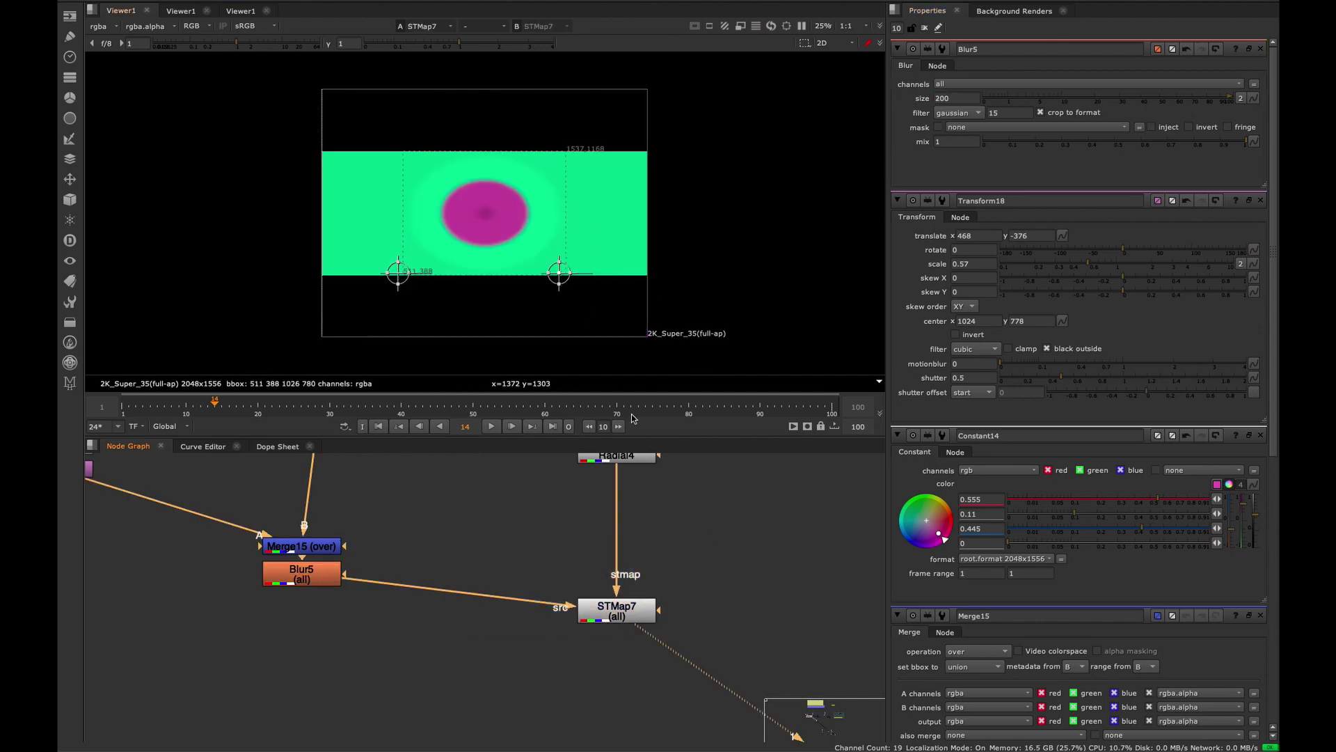
# - Load Radial4 and STMap7 into viewer inputs 1 and 2 and toggle between them to compare
pyautogui.click(648, 458)
pyautogui.press('1')
pyautogui.click(617, 609)
pyautogui.press('2')
pyautogui.click(493, 497)
pyautogui.press('1')
pyautogui.press('2')
pyautogui.press('1')
pyautogui.press('2')
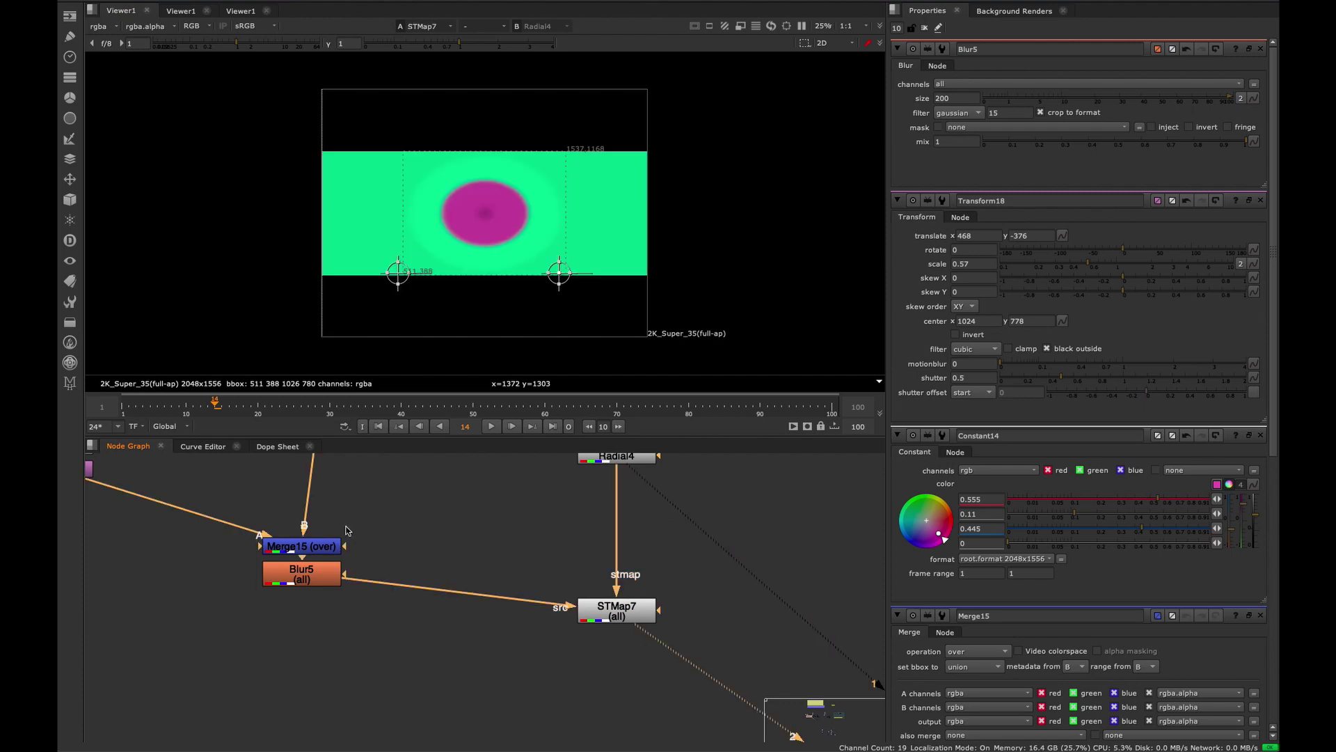
# - Examine the merged green and magenta source in the viewer, followed by STMap7's remapped output
pyautogui.moveTo(145, 476); pyautogui.dragTo(360, 567, button='middle')
pyautogui.click(269, 560)
pyautogui.press('1')
pyautogui.click(518, 636)
pyautogui.press('1')
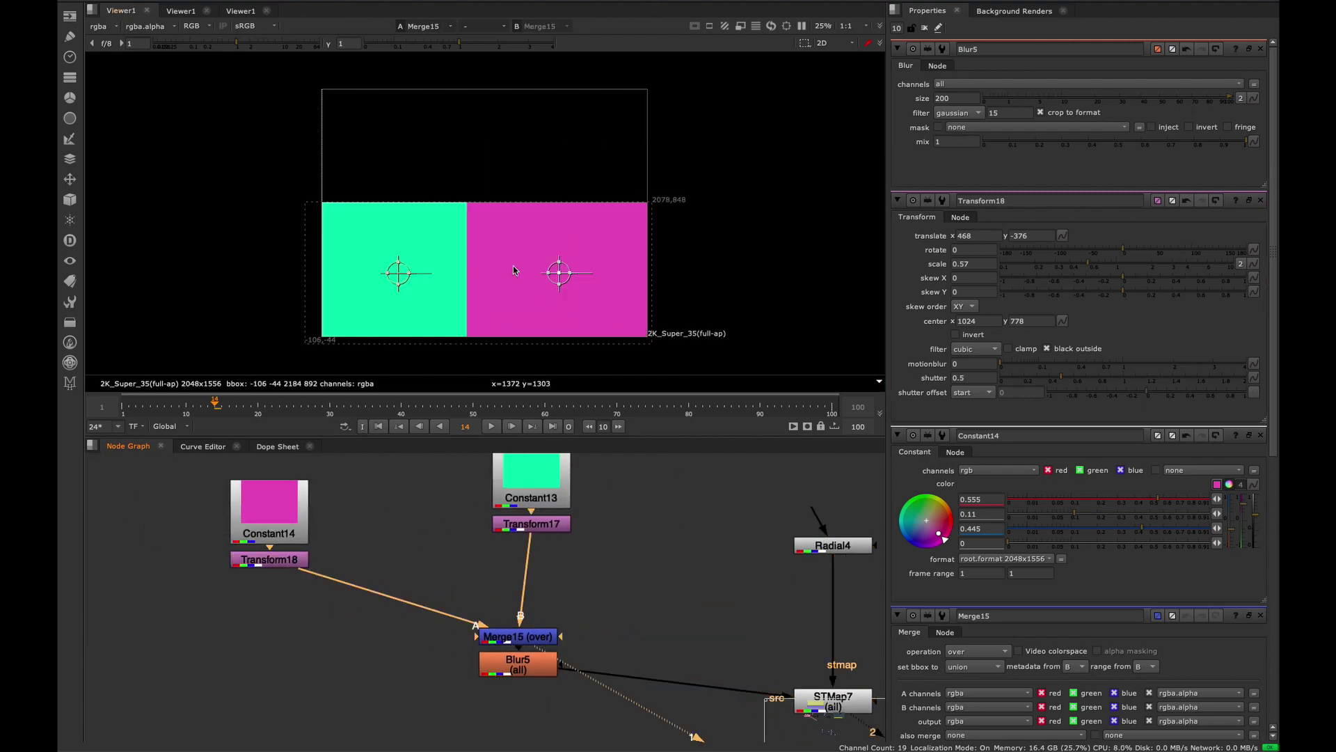
pyautogui.moveTo(635, 531); pyautogui.dragTo(537, 495, button='middle')
pyautogui.moveTo(545, 562); pyautogui.dragTo(826, 694)
pyautogui.press('1')
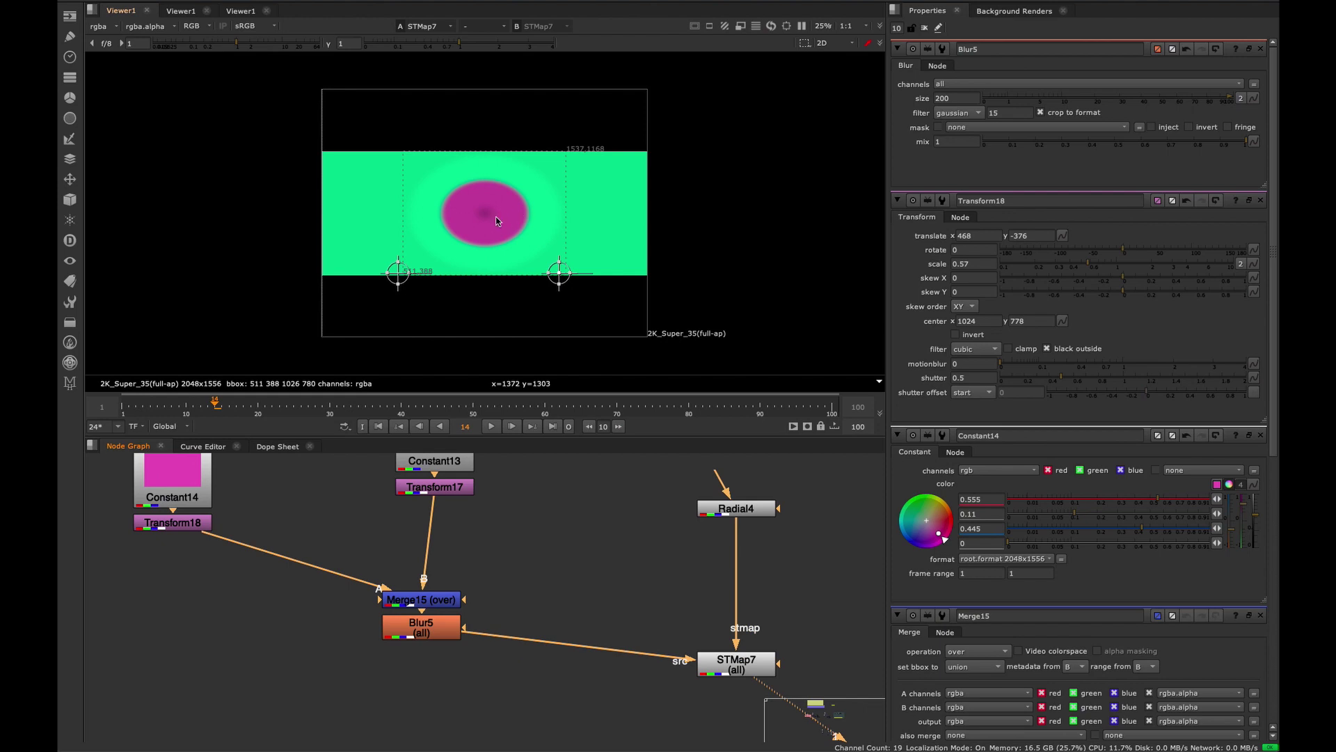
# - Move Radial4 down in the node graph, closer to STMap7
pyautogui.moveTo(584, 591); pyautogui.dragTo(495, 427, button='middle')
pyautogui.press('space')
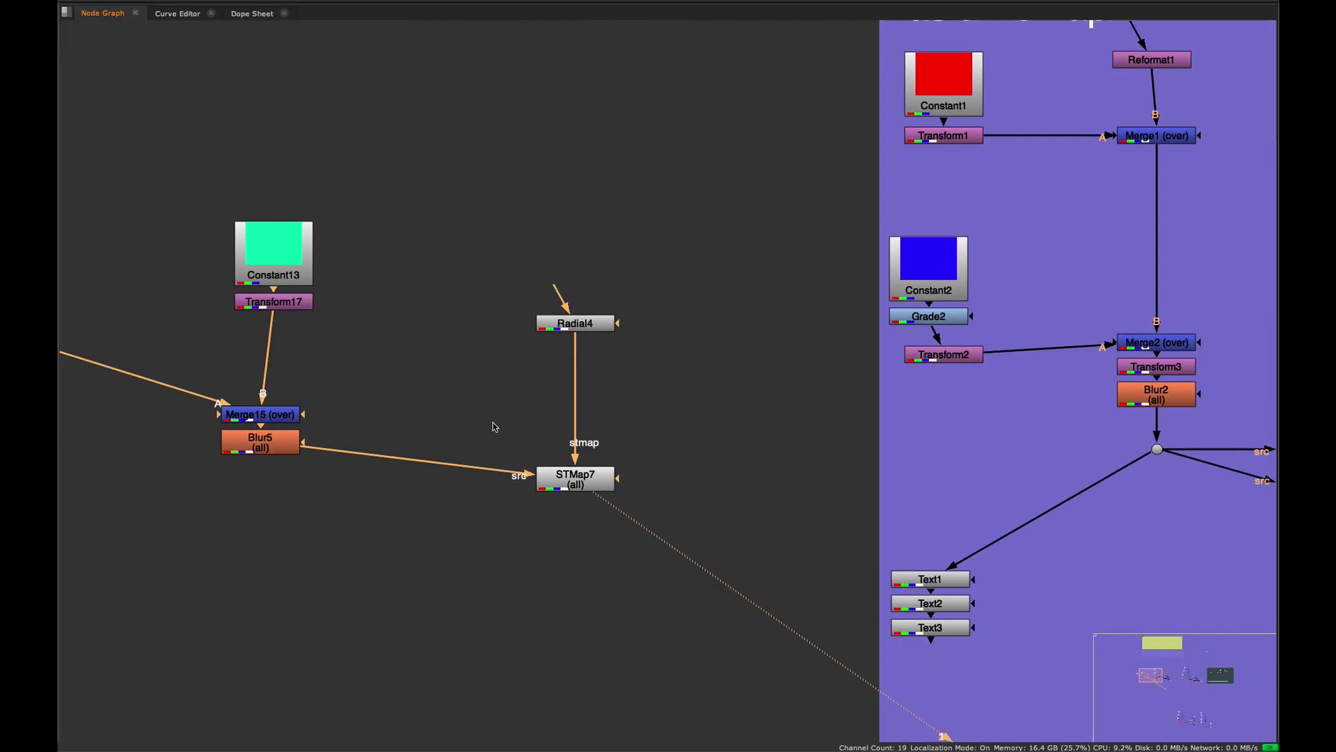
pyautogui.moveTo(585, 323); pyautogui.dragTo(580, 374)
pyautogui.press('space')
# - View Transform18, Transform17 and Merge15 in turn to review how the two-colour source is built
pyautogui.moveTo(178, 500); pyautogui.dragTo(331, 561, button='middle')
pyautogui.click(296, 543)
pyautogui.press('1')
pyautogui.click(564, 507)
pyautogui.press('1')
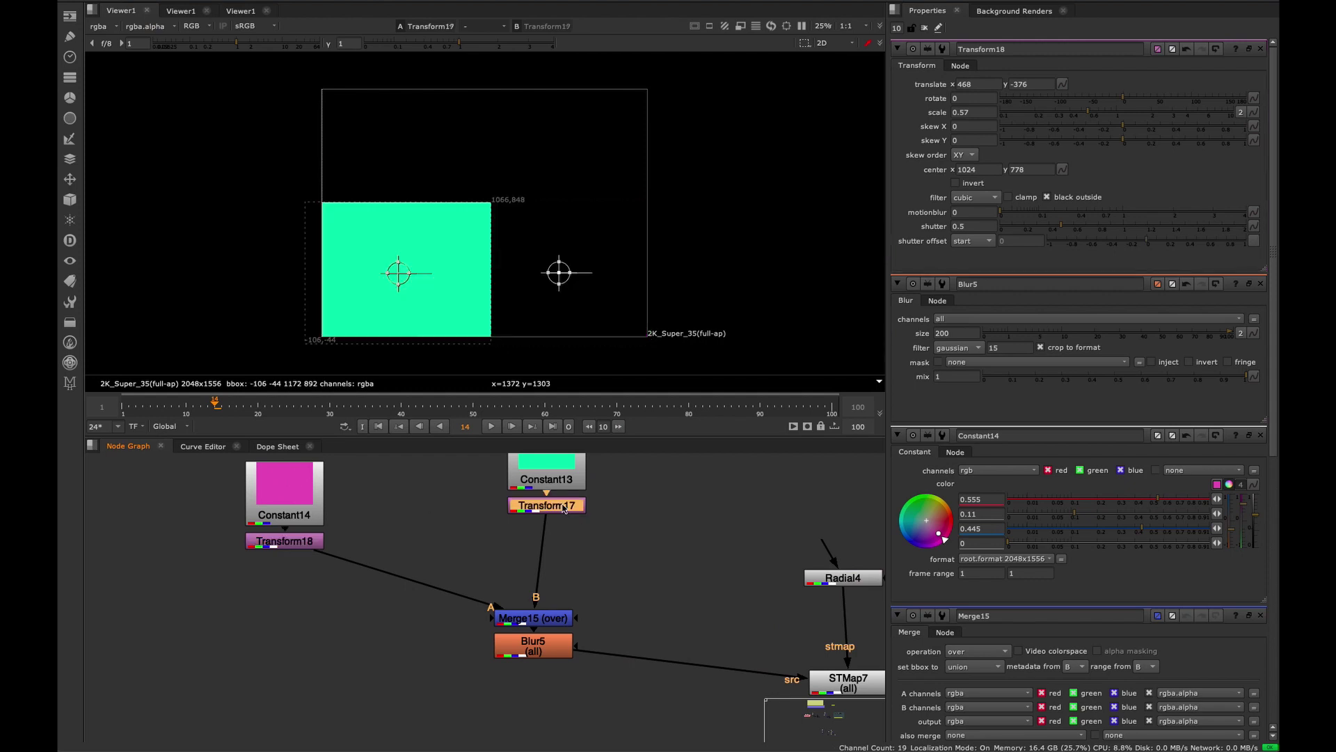
pyautogui.click(532, 618)
pyautogui.press('1')
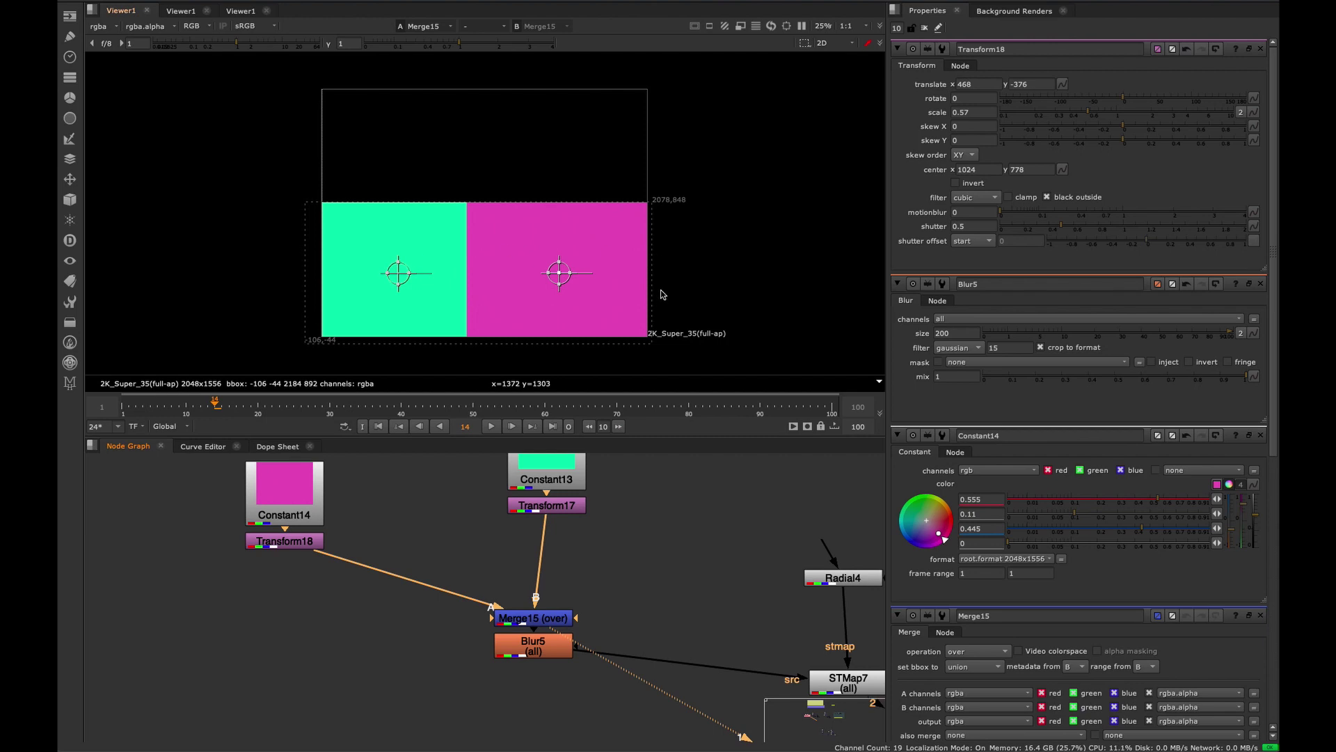
# - View Radial4, the merged two-colour source and STMap7's remapped output in turn to compare them
pyautogui.moveTo(412, 220); pyautogui.dragTo(604, 256)
pyautogui.moveTo(616, 530); pyautogui.dragTo(472, 504, button='middle')
pyautogui.moveTo(822, 510); pyautogui.dragTo(570, 579)
pyautogui.press('1')
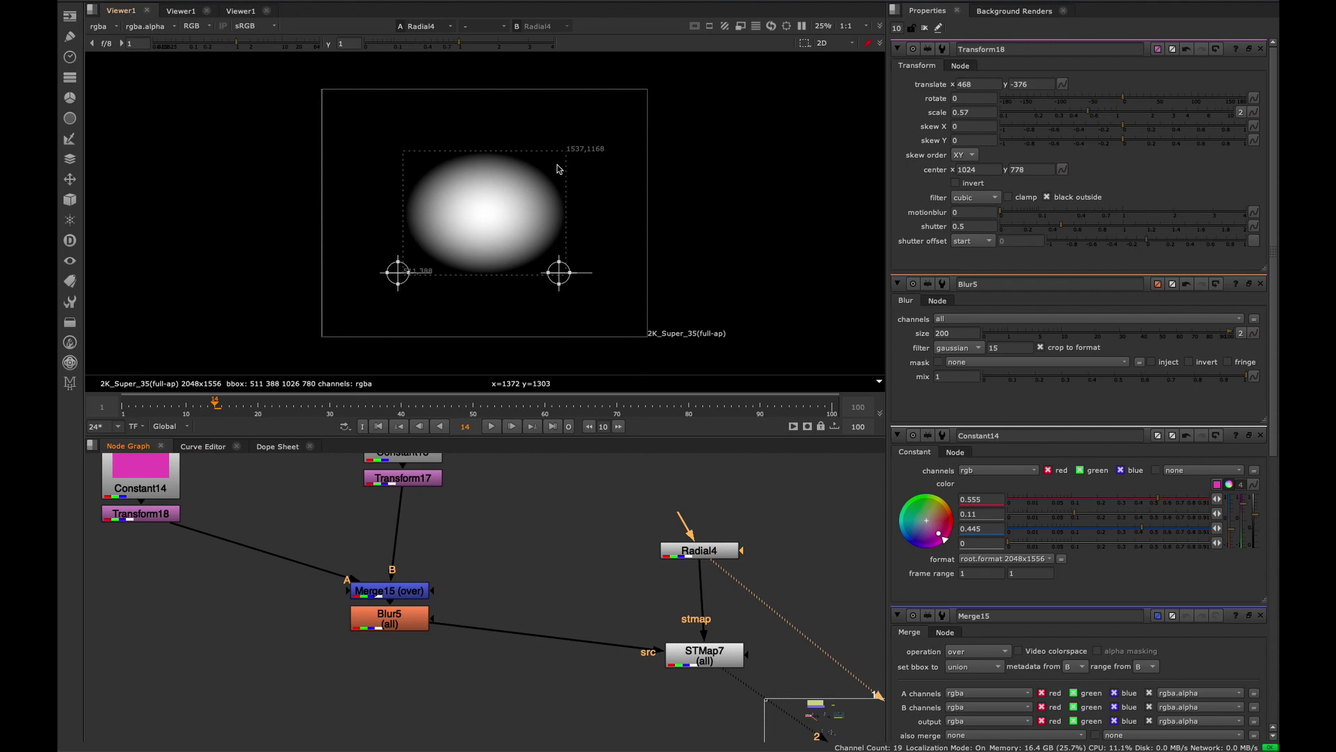
pyautogui.click(351, 591)
pyautogui.press('1')
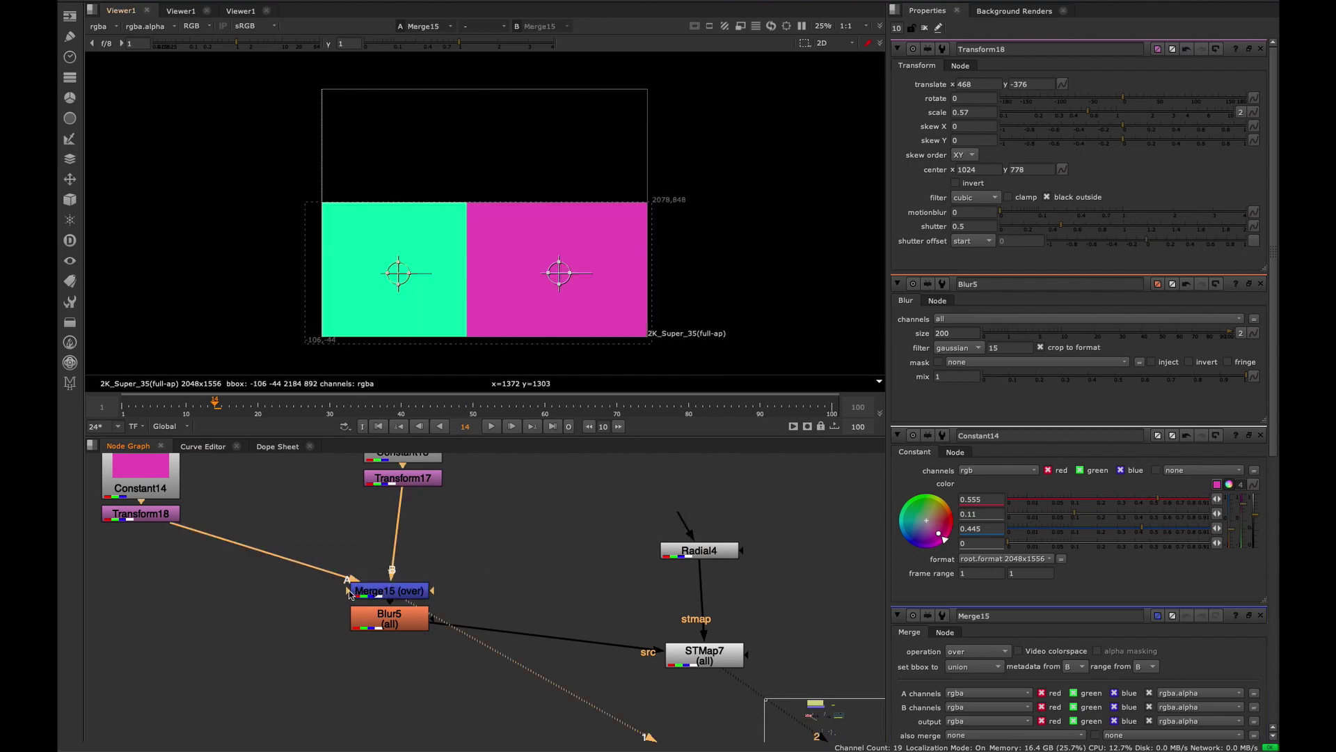
pyautogui.moveTo(840, 532); pyautogui.dragTo(644, 570)
pyautogui.press('1')
pyautogui.moveTo(549, 551); pyautogui.dragTo(416, 525, button='middle')
pyautogui.moveTo(701, 569); pyautogui.dragTo(567, 619)
pyautogui.press('1')
# - Merge Radial4 as input A over STMap7 as input B, view the merge and set its operation to mask
pyautogui.moveTo(552, 566); pyautogui.dragTo(416, 538, button='middle')
pyautogui.moveTo(536, 592); pyautogui.dragTo(565, 561)
pyautogui.press('m')
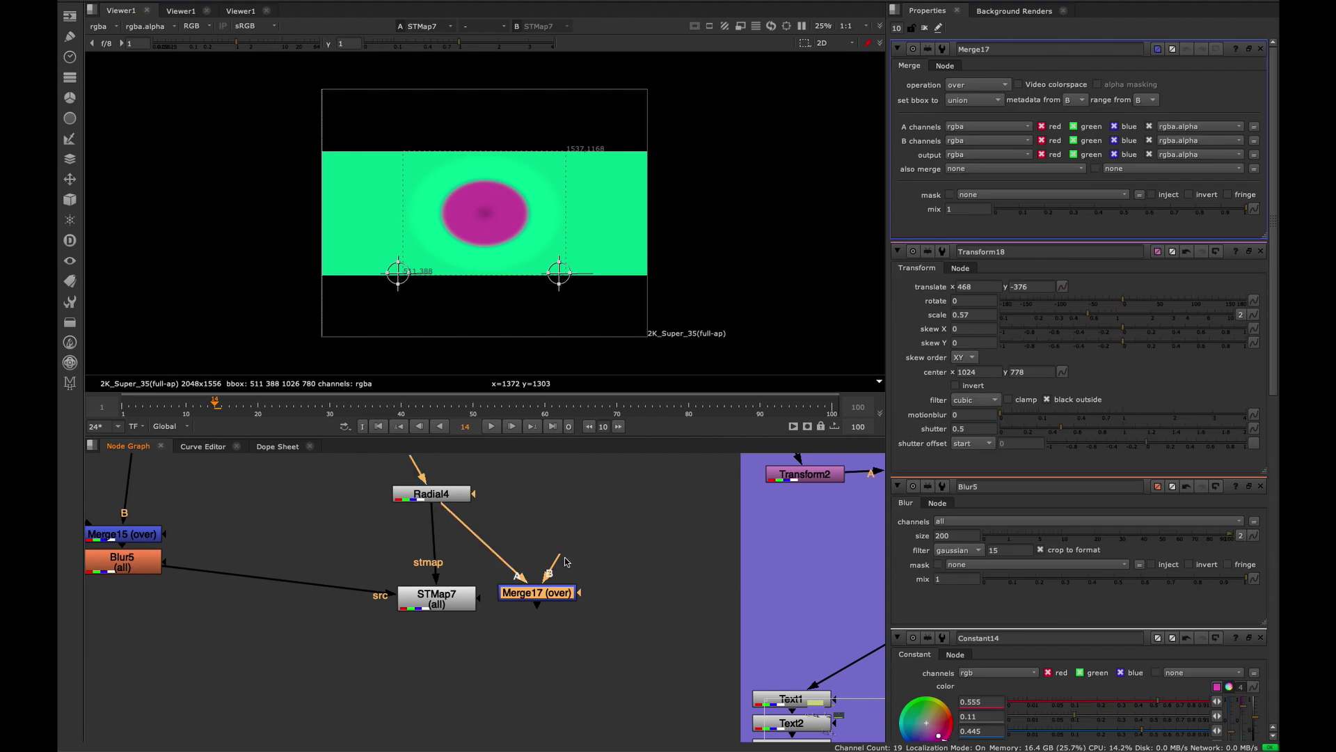
pyautogui.moveTo(468, 595); pyautogui.dragTo(463, 597)
pyautogui.moveTo(532, 594); pyautogui.dragTo(558, 599)
pyautogui.press('1')
pyautogui.click(979, 85)
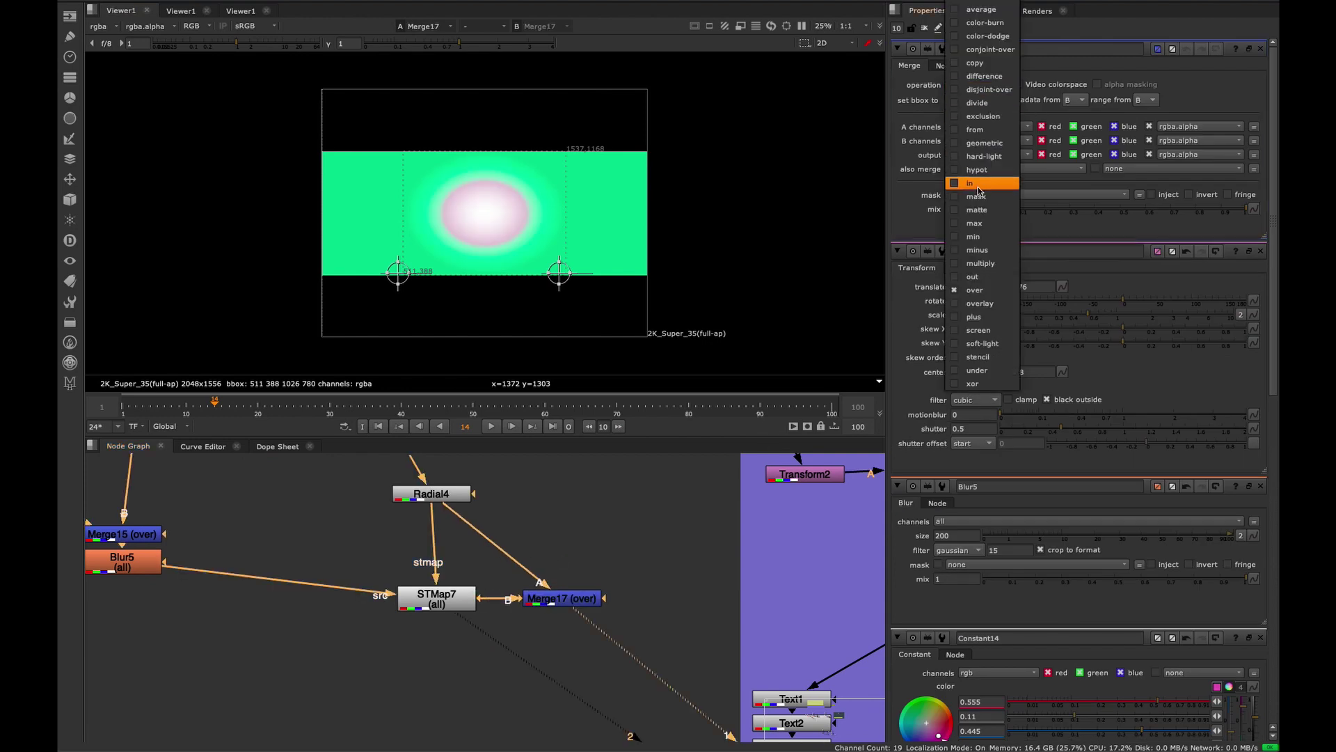
pyautogui.click(967, 198)
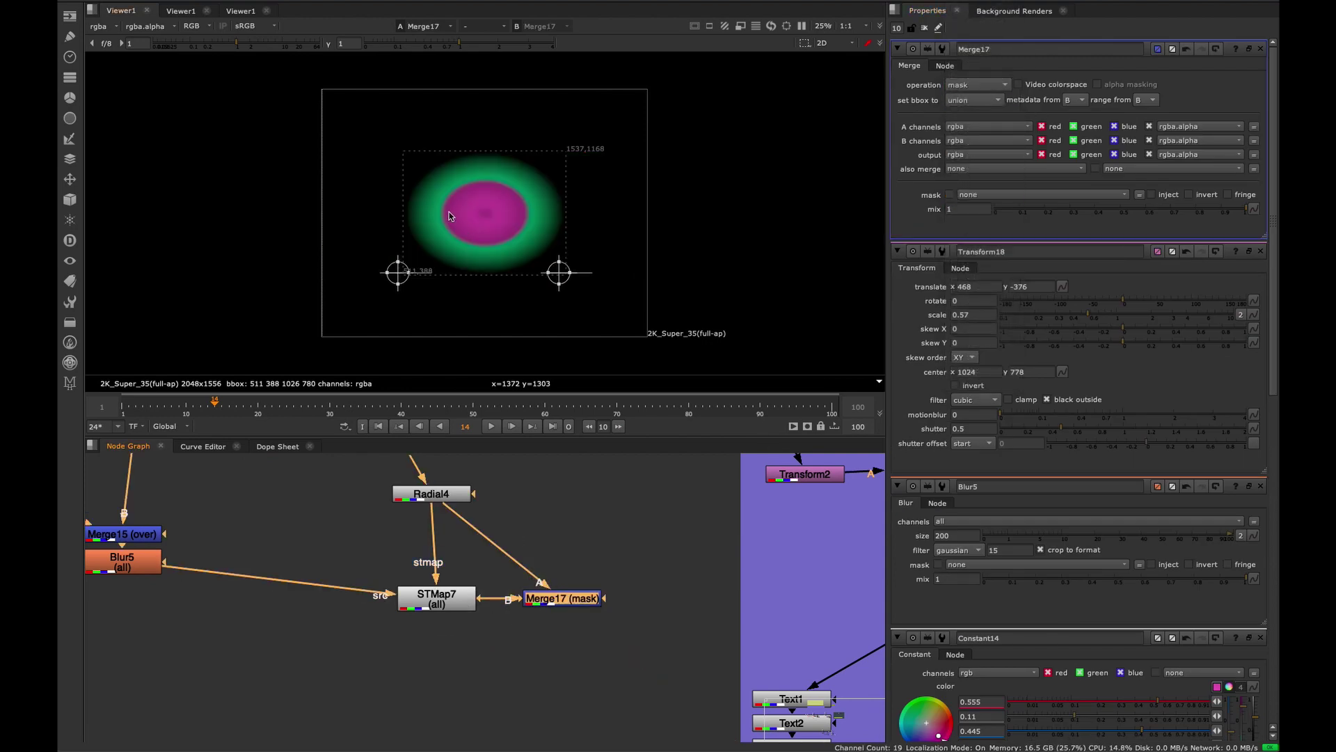
# - View Merge15 and shift the magenta block with Transform18 to translate x 816, y -384
pyautogui.moveTo(315, 543); pyautogui.dragTo(603, 584, button='middle')
pyautogui.moveTo(477, 506); pyautogui.dragTo(561, 607, button='middle')
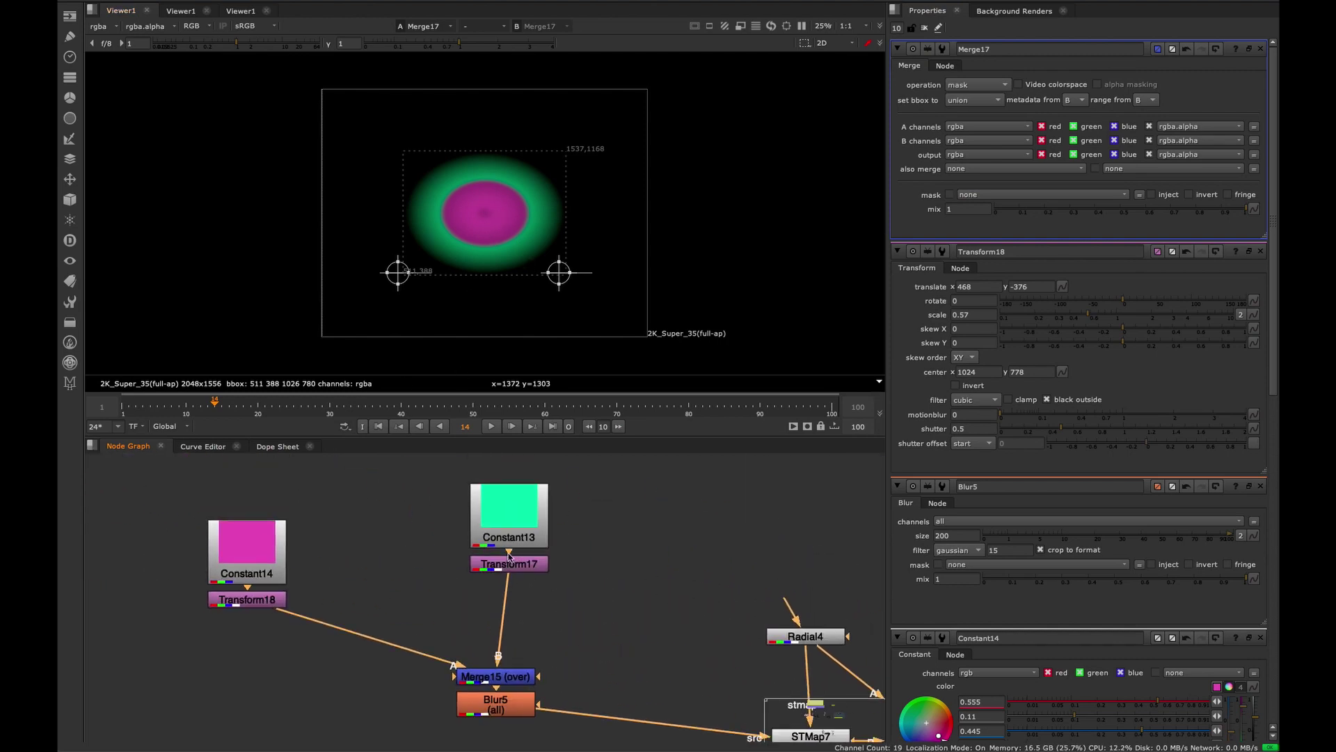
pyautogui.moveTo(615, 656); pyautogui.dragTo(474, 555, button='middle')
pyautogui.moveTo(514, 550); pyautogui.dragTo(278, 616)
pyautogui.press('1')
pyautogui.moveTo(340, 559); pyautogui.dragTo(438, 636, button='middle')
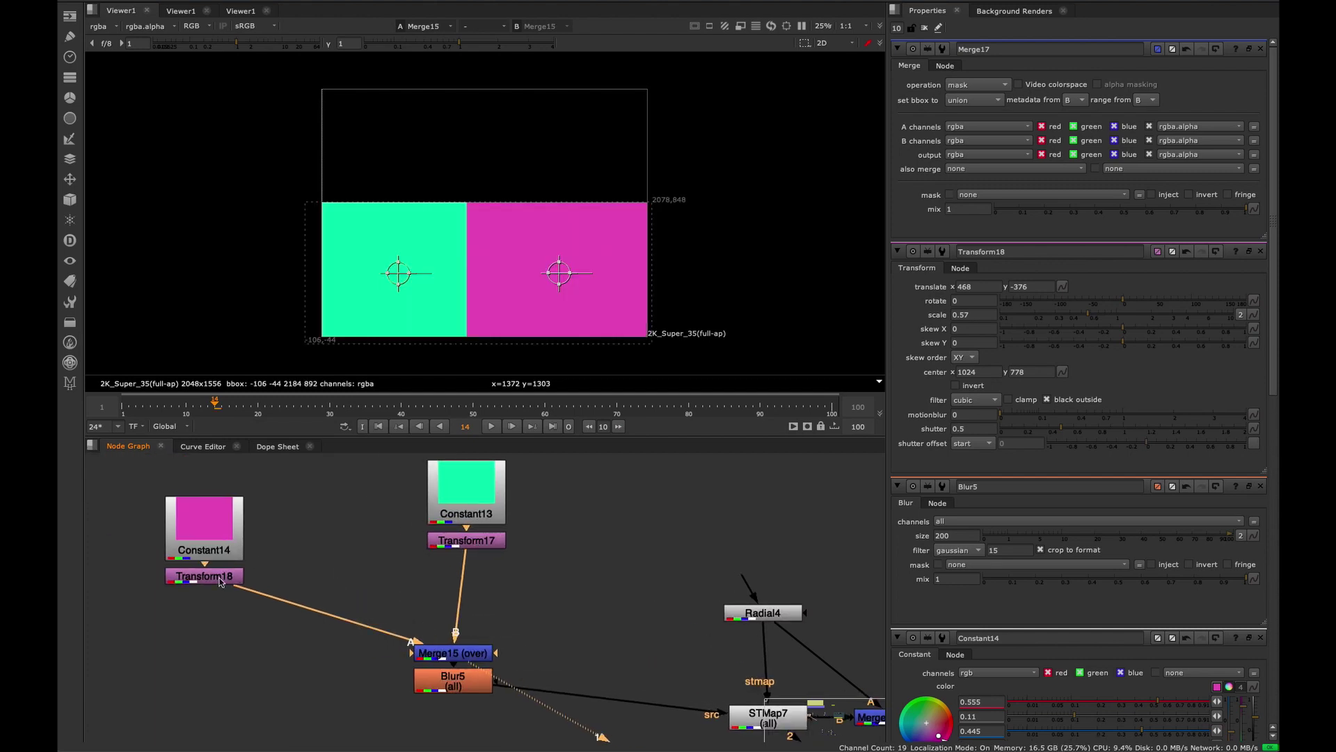
pyautogui.doubleClick(220, 579)
pyautogui.moveTo(560, 272); pyautogui.dragTo(615, 274)
# - Move the green block with Transform17 to translate x -304, y -372 and set its scale to 0.73
pyautogui.doubleClick(466, 540)
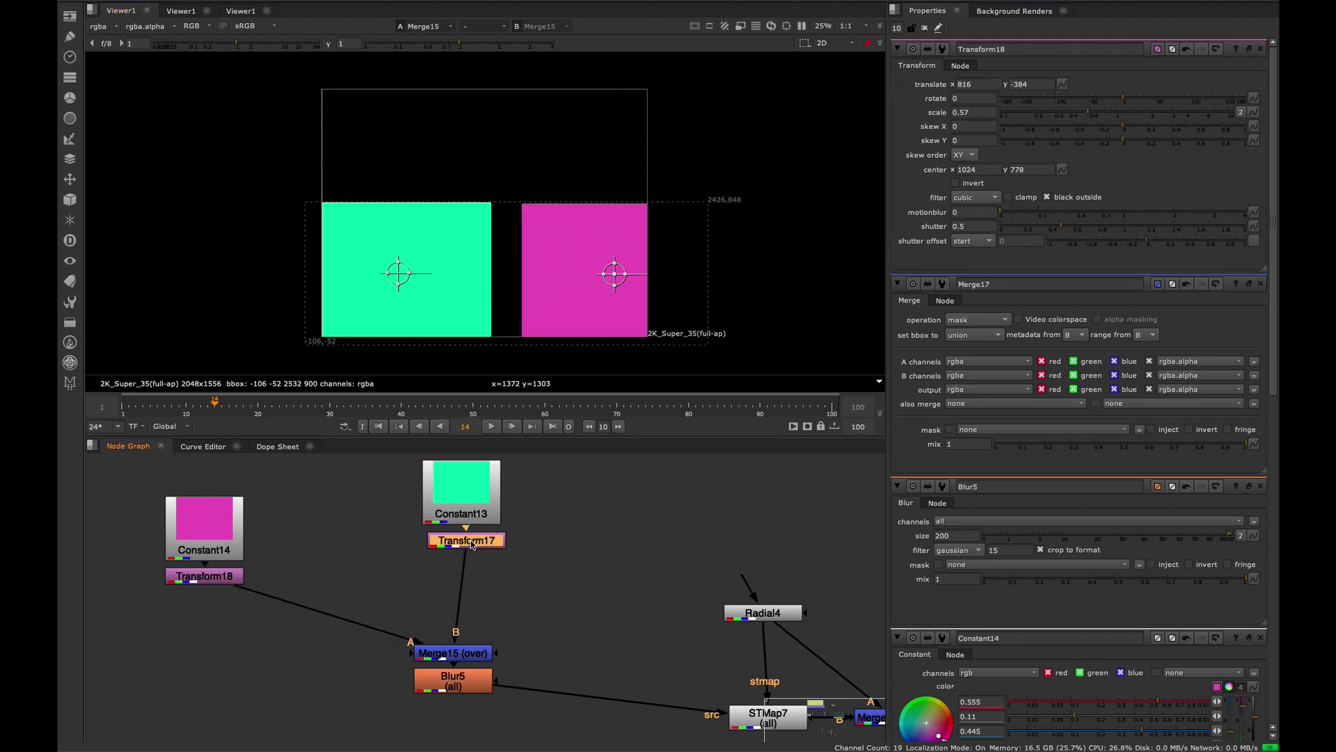
pyautogui.moveTo(402, 275); pyautogui.dragTo(436, 273)
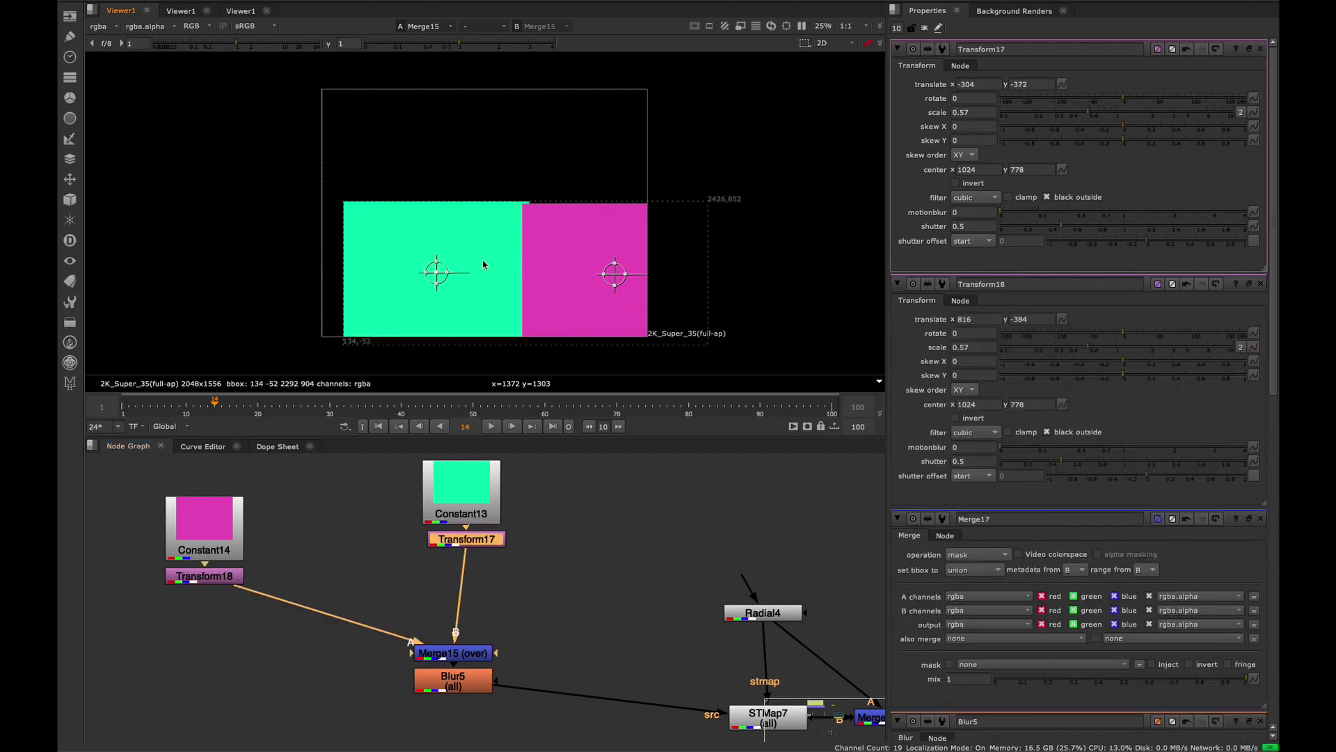
pyautogui.moveTo(1087, 113); pyautogui.dragTo(1100, 112)
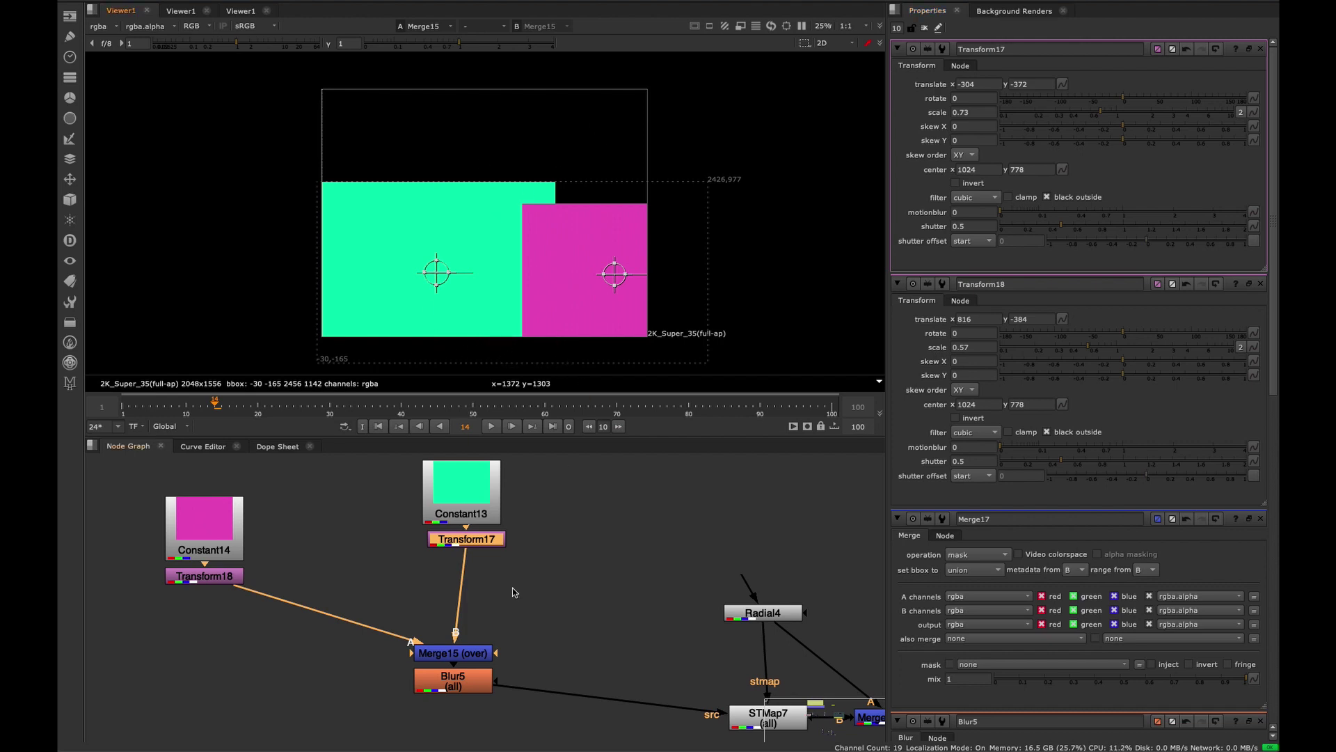
# - View STMap7's output and the masked Merge17 result to check the new colour balance
pyautogui.moveTo(513, 588); pyautogui.dragTo(359, 487, button='middle')
pyautogui.click(615, 622)
pyautogui.press('1')
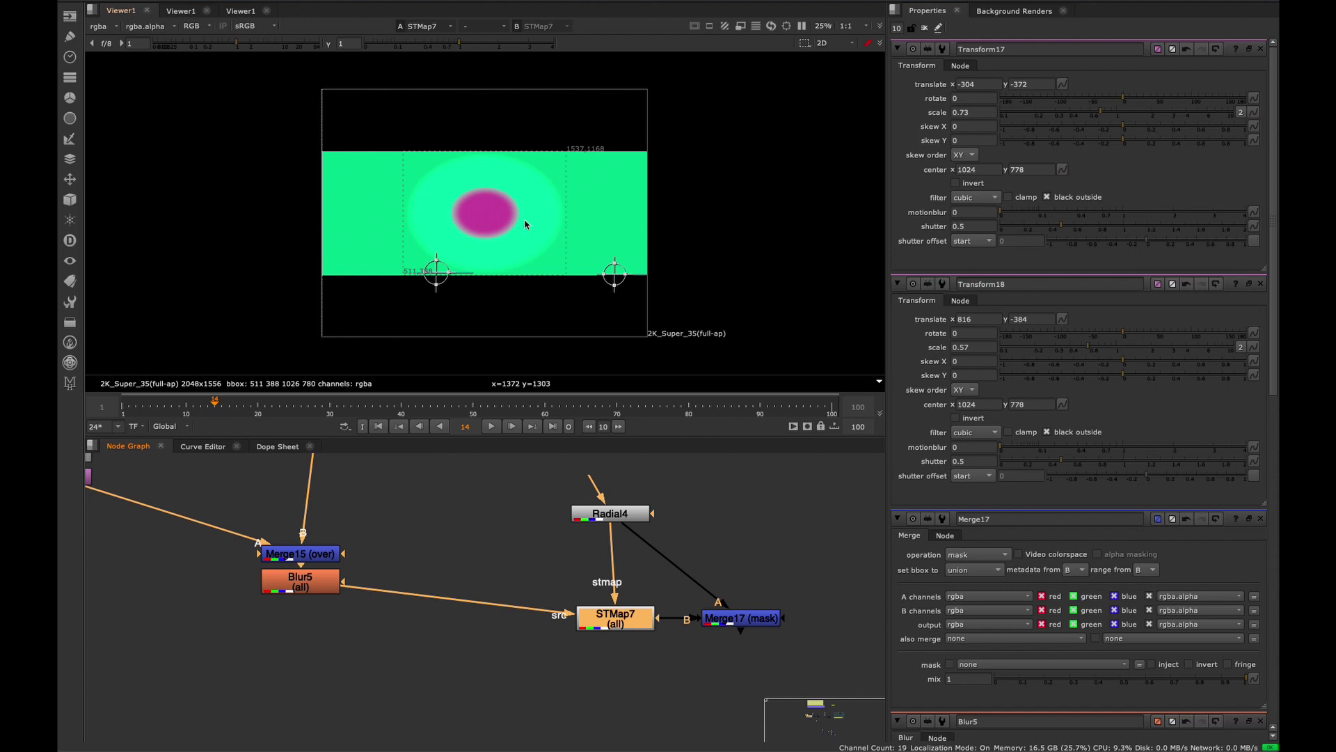
pyautogui.moveTo(824, 602); pyautogui.dragTo(750, 552)
pyautogui.press('1')
# - Try shifting Transform17's x translate back and forth in steps of 100, and undo the last shift
pyautogui.moveTo(398, 525); pyautogui.dragTo(596, 630, button='middle')
pyautogui.click(522, 551)
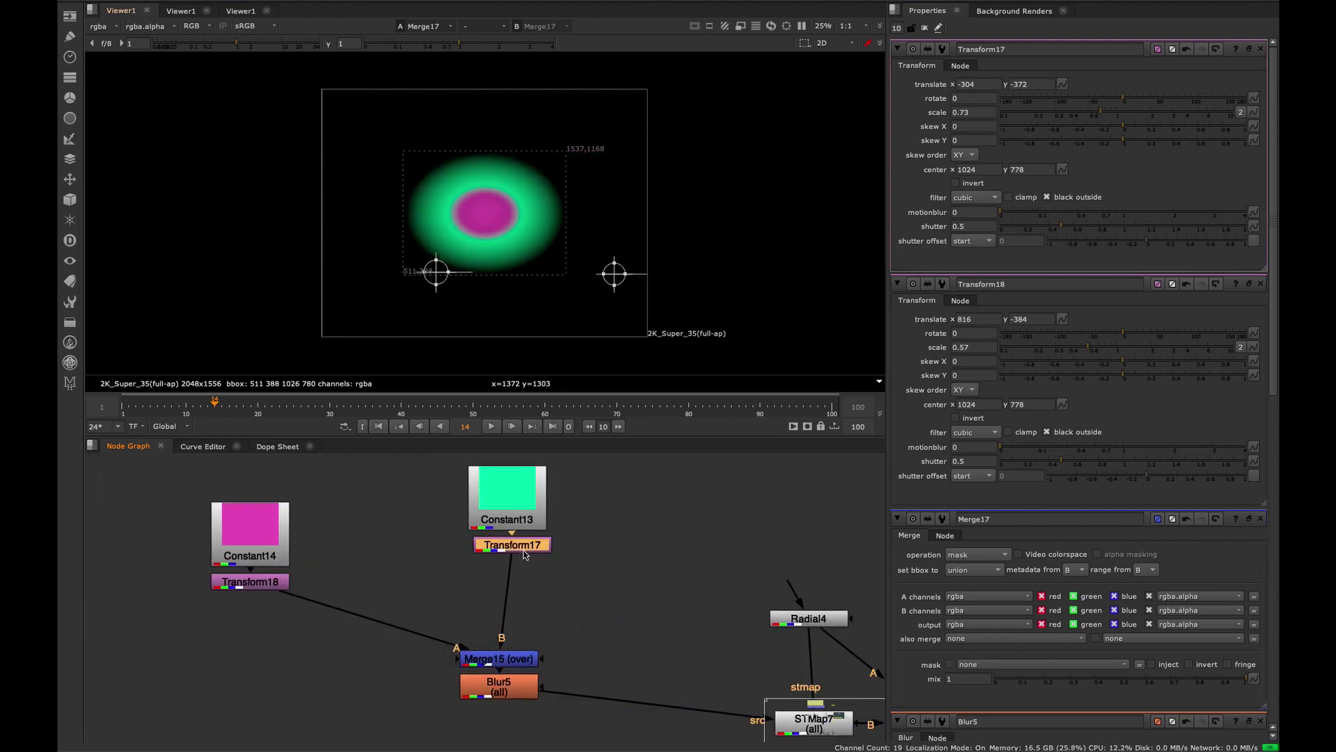
pyautogui.click(964, 84)
pyautogui.moveTo(991, 84); pyautogui.dragTo(959, 85)
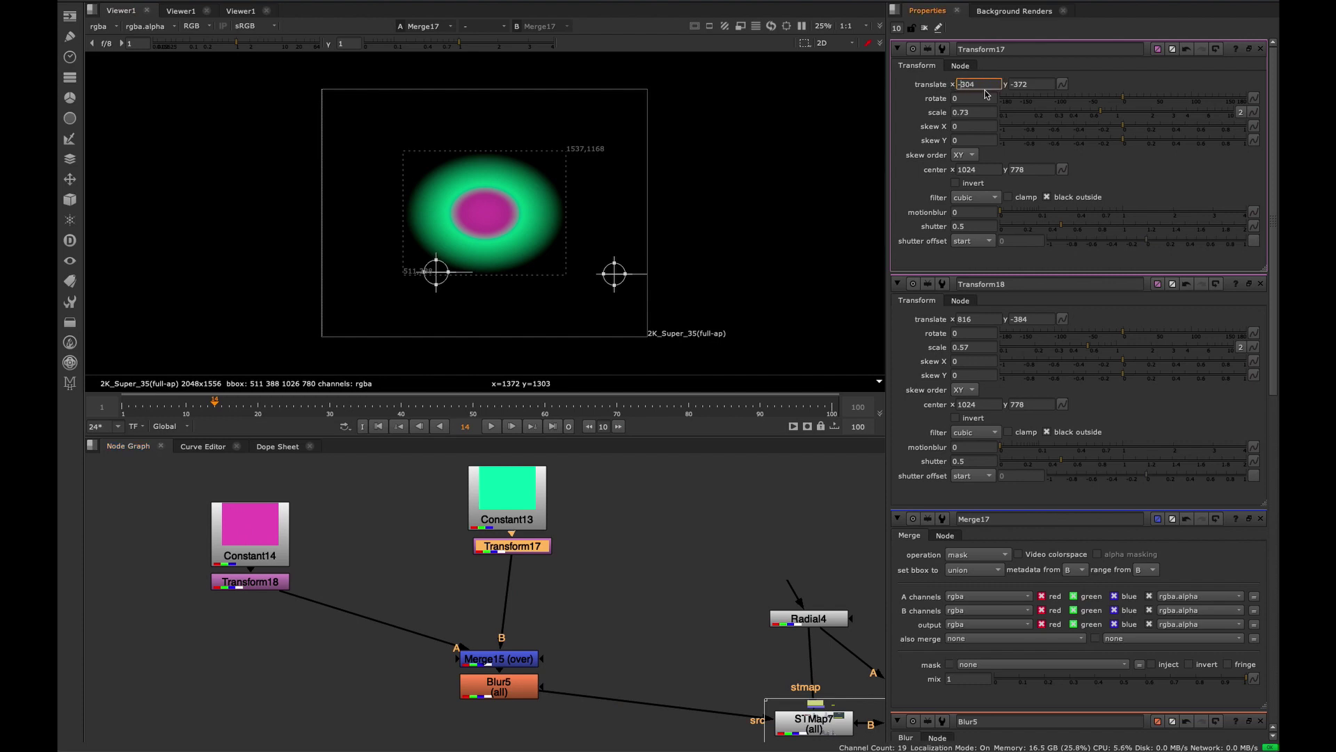
pyautogui.press('Up')
pyautogui.press('Up')
pyautogui.press('Down')
pyautogui.press('Down')
pyautogui.press('Down')
pyautogui.press('Down')
pyautogui.press('Down')
pyautogui.press('Down')
pyautogui.press('Down')
pyautogui.press('Down')
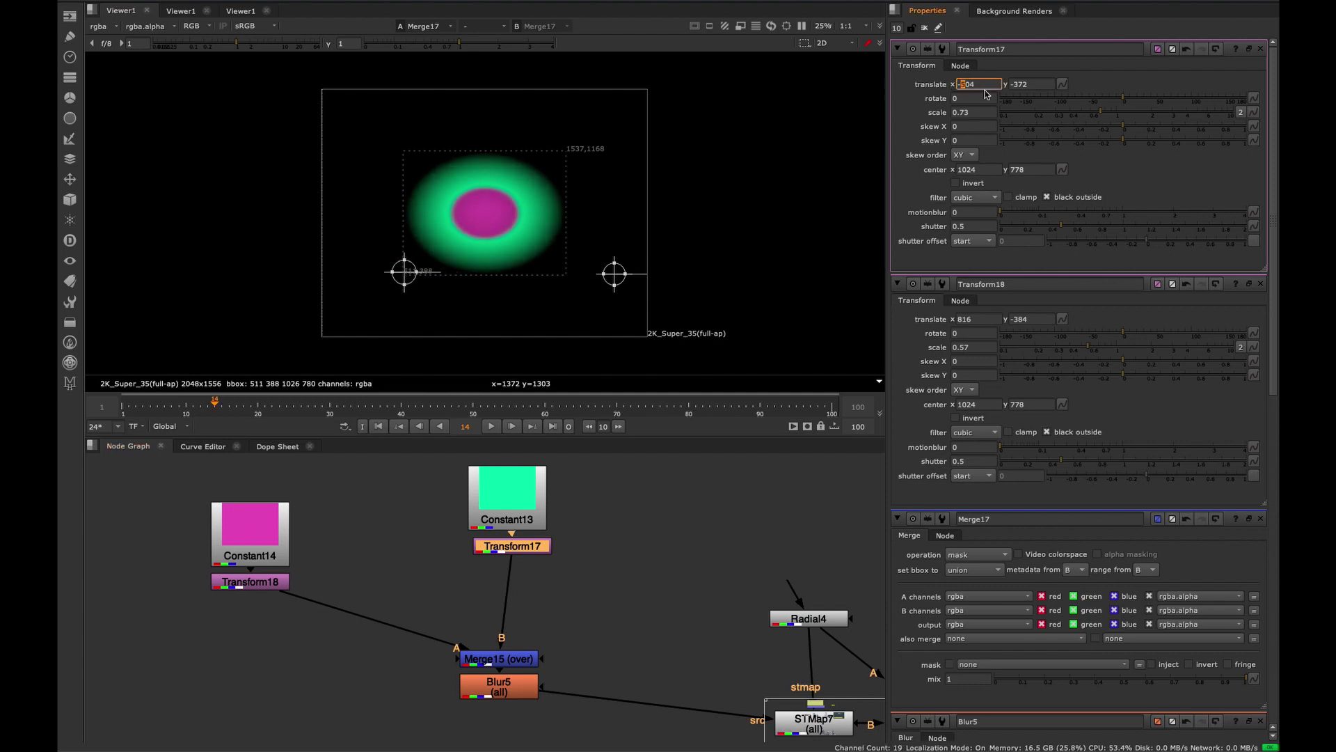
pyautogui.press('Up')
pyautogui.press('Up')
pyautogui.press('Up')
pyautogui.press('Up')
pyautogui.press('Up')
pyautogui.press('Up')
pyautogui.press('Up')
pyautogui.press('Up')
pyautogui.press('Up')
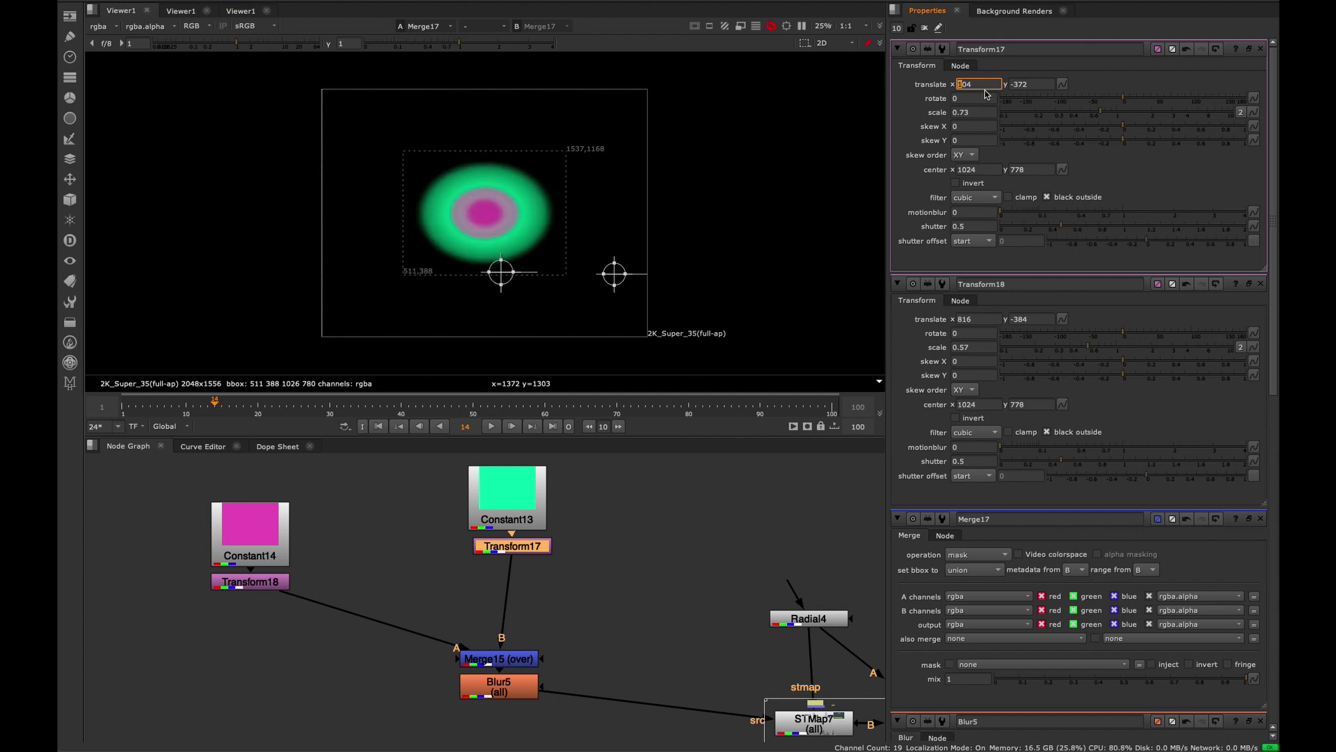
pyautogui.press('Down')
pyautogui.press('Down')
pyautogui.press('Down')
pyautogui.press('Down')
pyautogui.press('Down')
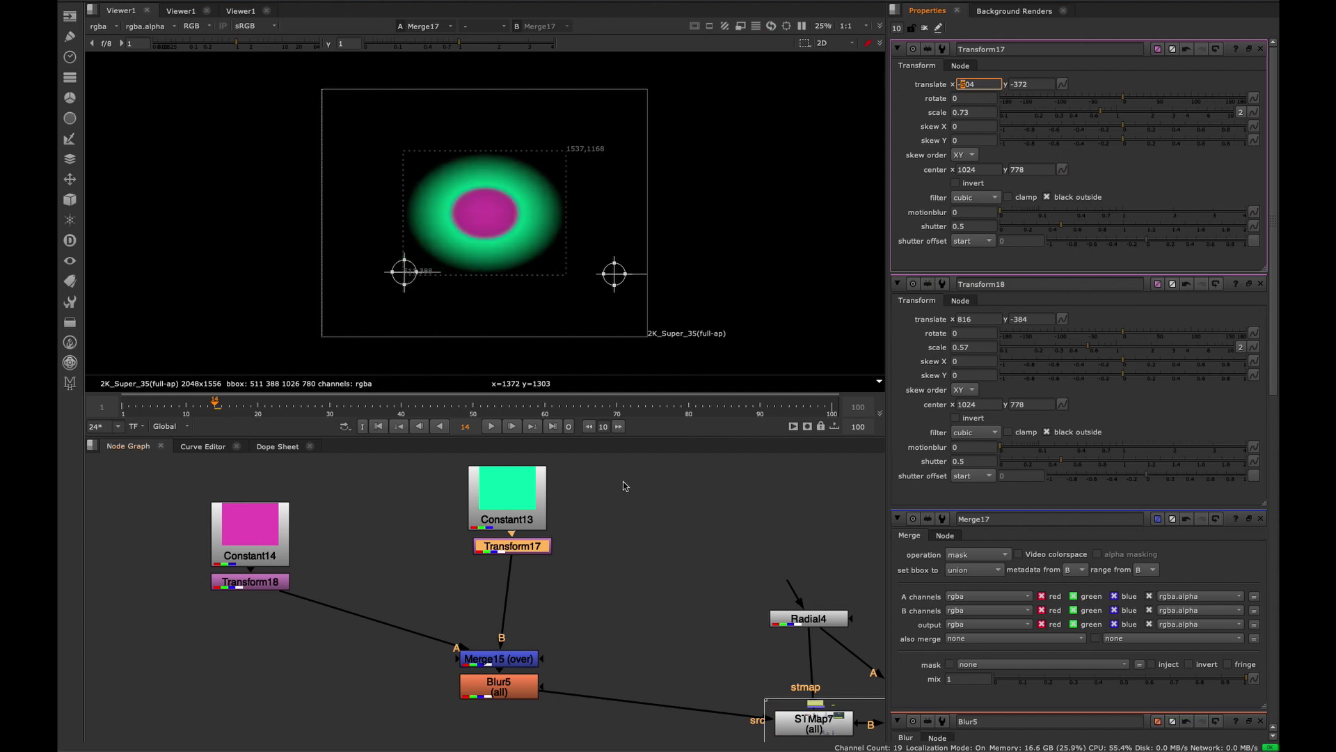
pyautogui.click(624, 486)
pyautogui.hotkey('ctrl', 'z')
# - View Constant13 and try inserting an Expression node below it
pyautogui.click(526, 507)
pyautogui.press('1')
pyautogui.moveTo(525, 507); pyautogui.dragTo(531, 494)
pyautogui.press('Tab')
pyautogui.write('ex')
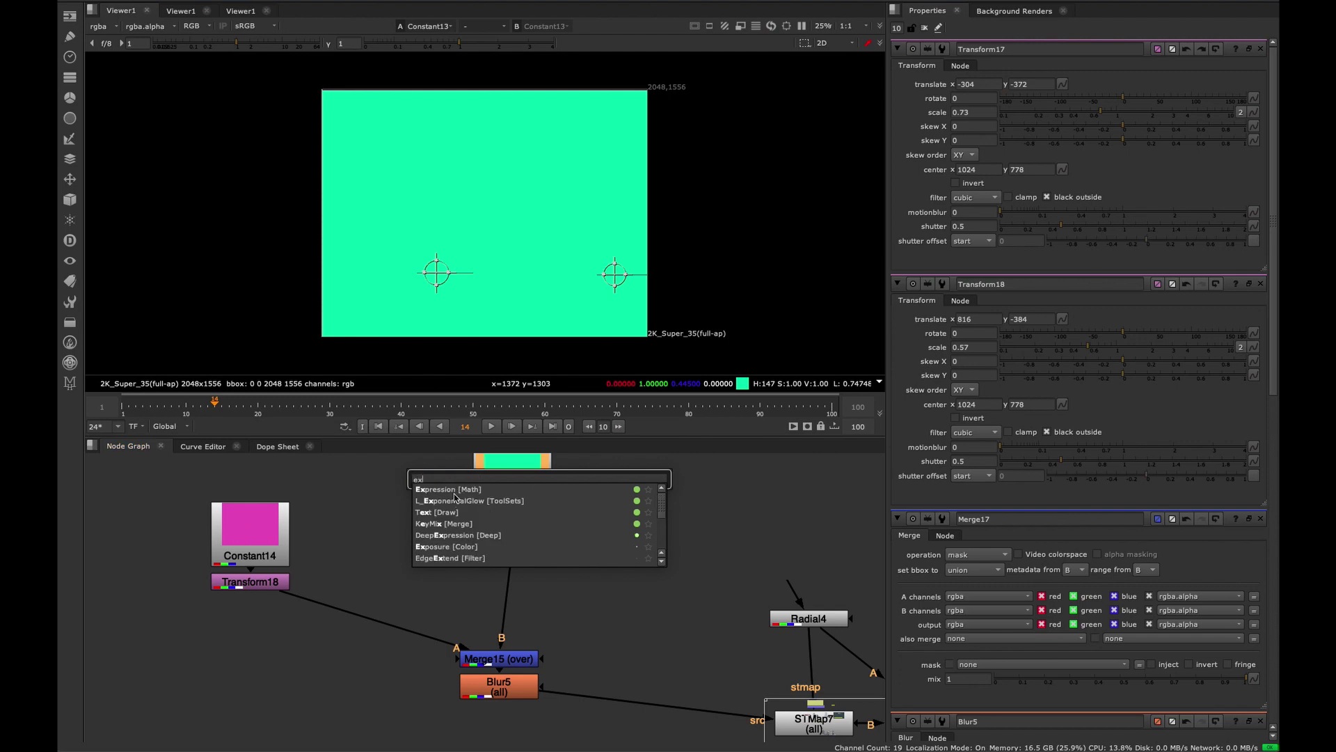
pyautogui.press('Return')
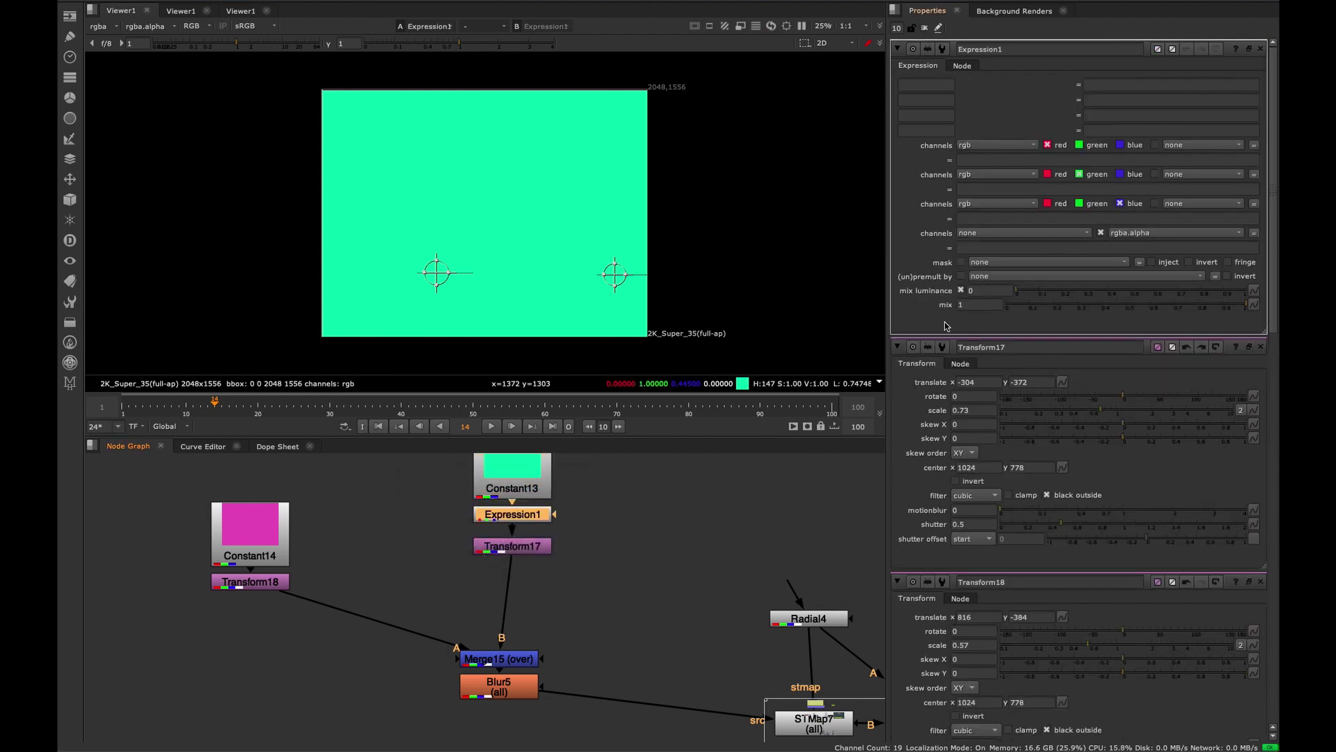
pyautogui.moveTo(433, 483); pyautogui.dragTo(433, 511, button='middle')
pyautogui.hotkey('ctrl', 'z')
# - Insert a Shuffle node below Constant13, set its output alpha to white, and copy it
pyautogui.press('Tab')
pyautogui.write('shj')
pyautogui.doubleClick(430, 508)
pyautogui.press('BackSpace')
pyautogui.click(407, 518)
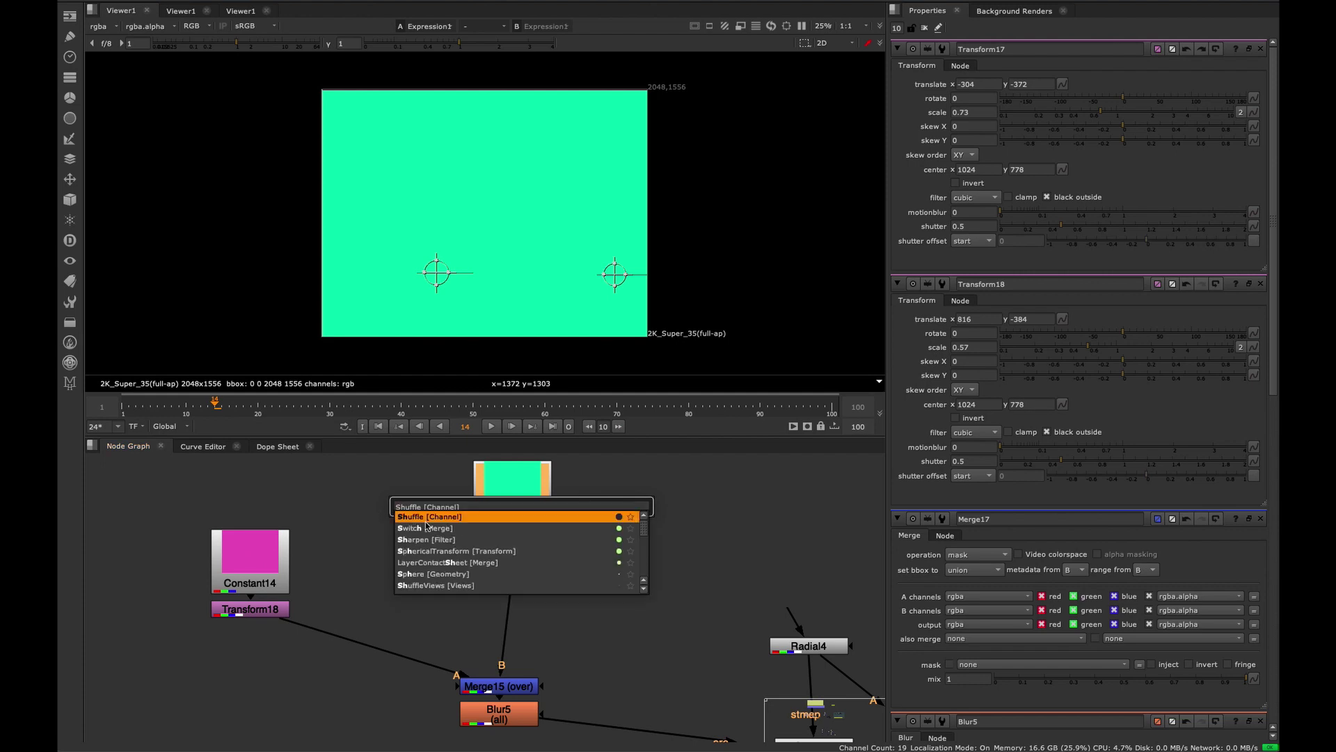
pyautogui.click(1132, 172)
pyautogui.hotkey('ctrl', 'c')
# - Paste a copy of the Shuffle below Transform18 and view Merge15
pyautogui.click(252, 611)
pyautogui.hotkey('ctrl', 'v')
pyautogui.click(479, 688)
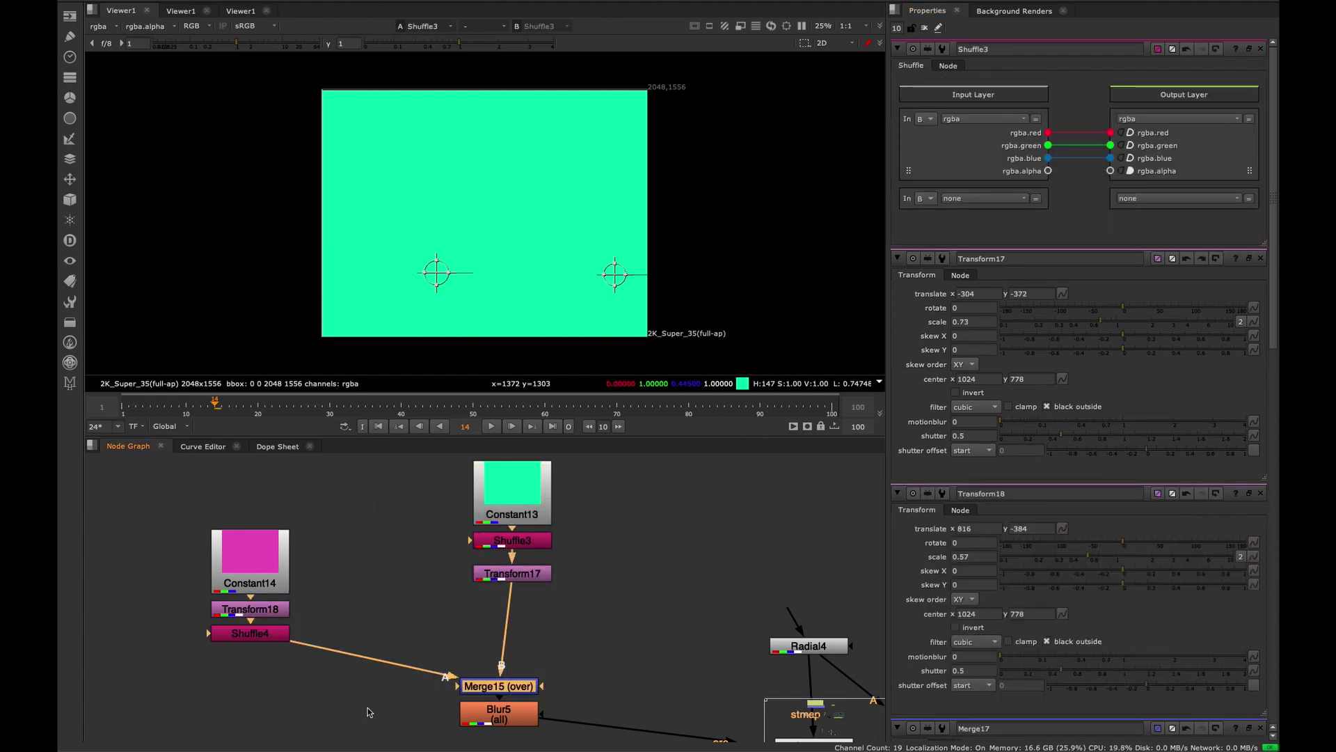
pyautogui.press('1')
pyautogui.click(369, 713)
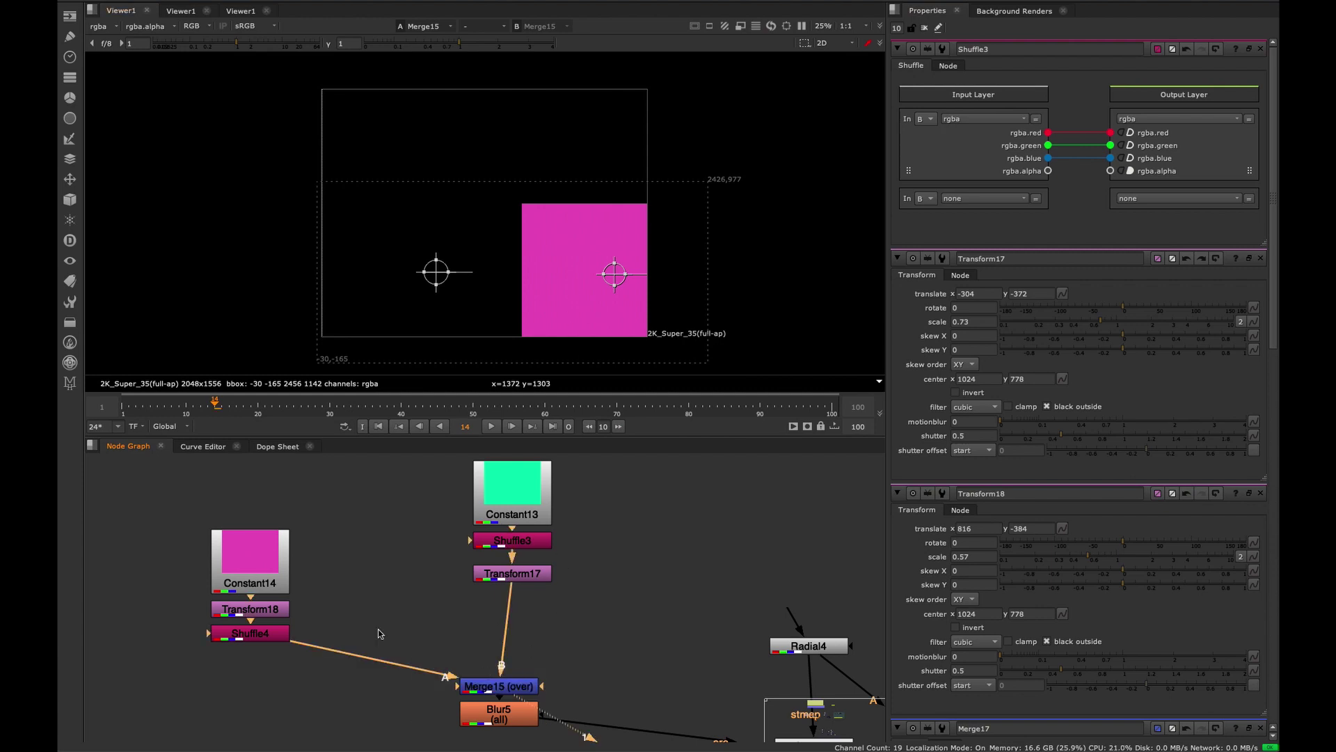
# - Paste the Shuffle between Constant14 and Transform18, and delete the Shuffle below Transform18
pyautogui.moveTo(379, 634); pyautogui.dragTo(434, 587, button='middle')
pyautogui.click(305, 633)
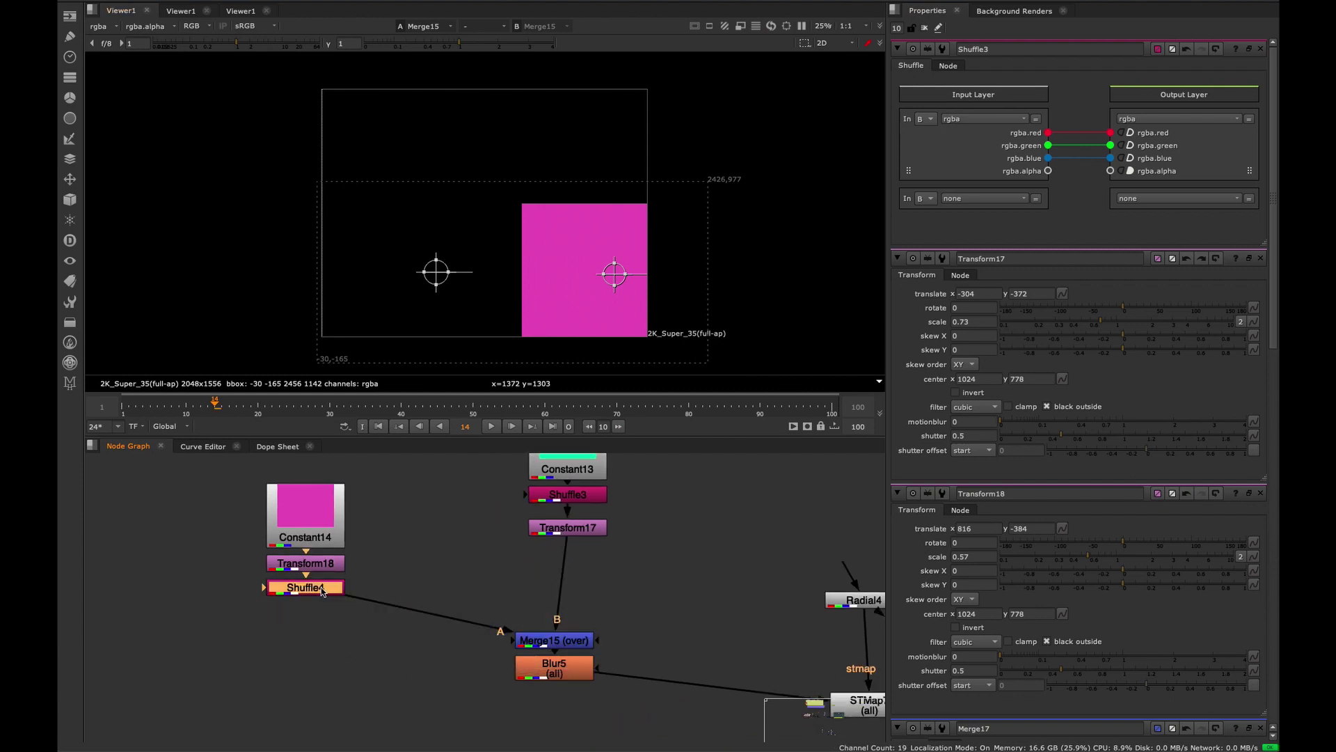
pyautogui.moveTo(310, 529); pyautogui.dragTo(299, 490)
pyautogui.hotkey('ctrl', 'v')
pyautogui.moveTo(575, 490); pyautogui.dragTo(560, 532, button='middle')
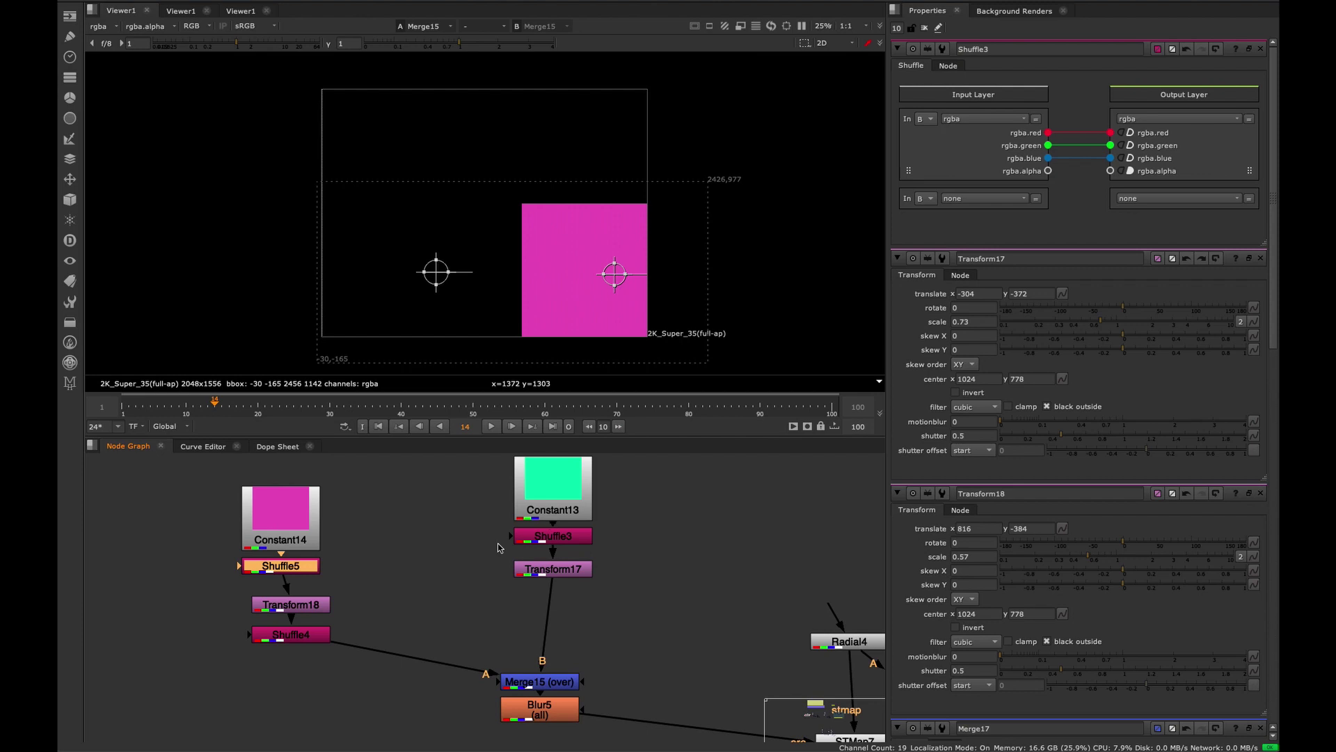
pyautogui.click(317, 634)
pyautogui.press('Delete')
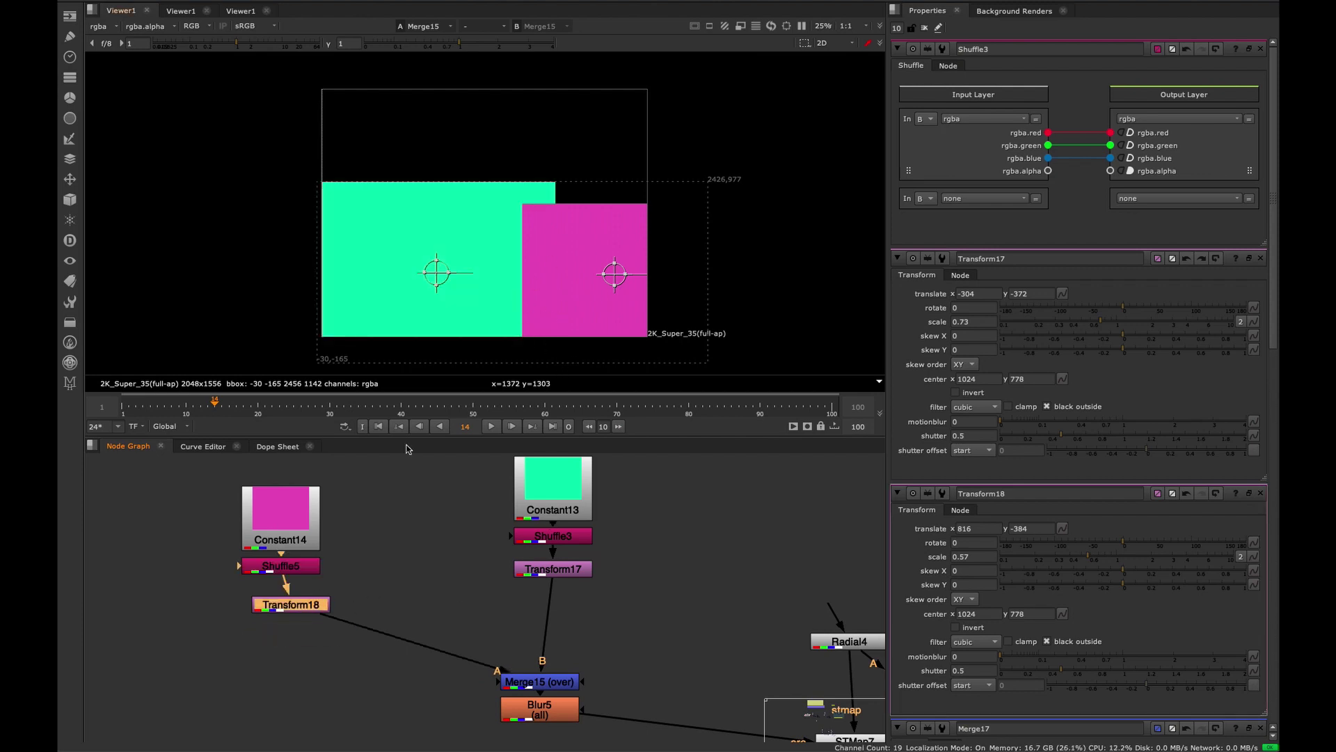
# - Tidy the positions of Constant14, its Shuffle and Transform18 in the node graph
pyautogui.moveTo(356, 494); pyautogui.dragTo(365, 469)
pyautogui.click(293, 563)
pyautogui.click(363, 464)
pyautogui.moveTo(293, 562); pyautogui.dragTo(279, 576)
pyautogui.moveTo(293, 519); pyautogui.dragTo(250, 513)
pyautogui.moveTo(272, 579); pyautogui.dragTo(298, 635)
# - View STMap7 and the masked Merge17 output to check the effect of the added alpha
pyautogui.moveTo(697, 679); pyautogui.dragTo(265, 536, button='middle')
pyautogui.click(400, 605)
pyautogui.press('1')
pyautogui.moveTo(487, 586); pyautogui.dragTo(644, 650)
pyautogui.press('1')
# - Insert a Transform node after Blur5 and set its x translate to -50
pyautogui.moveTo(90, 591); pyautogui.dragTo(303, 589, button='middle')
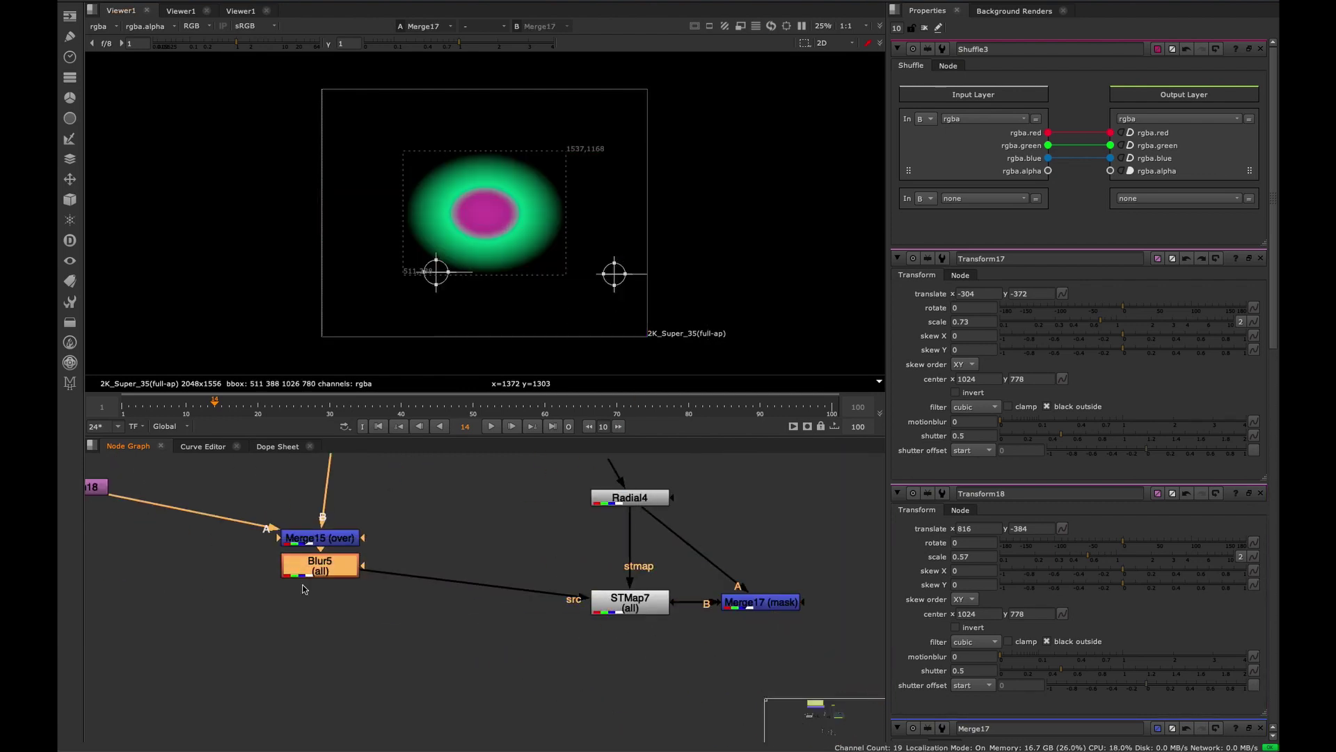
pyautogui.press('t')
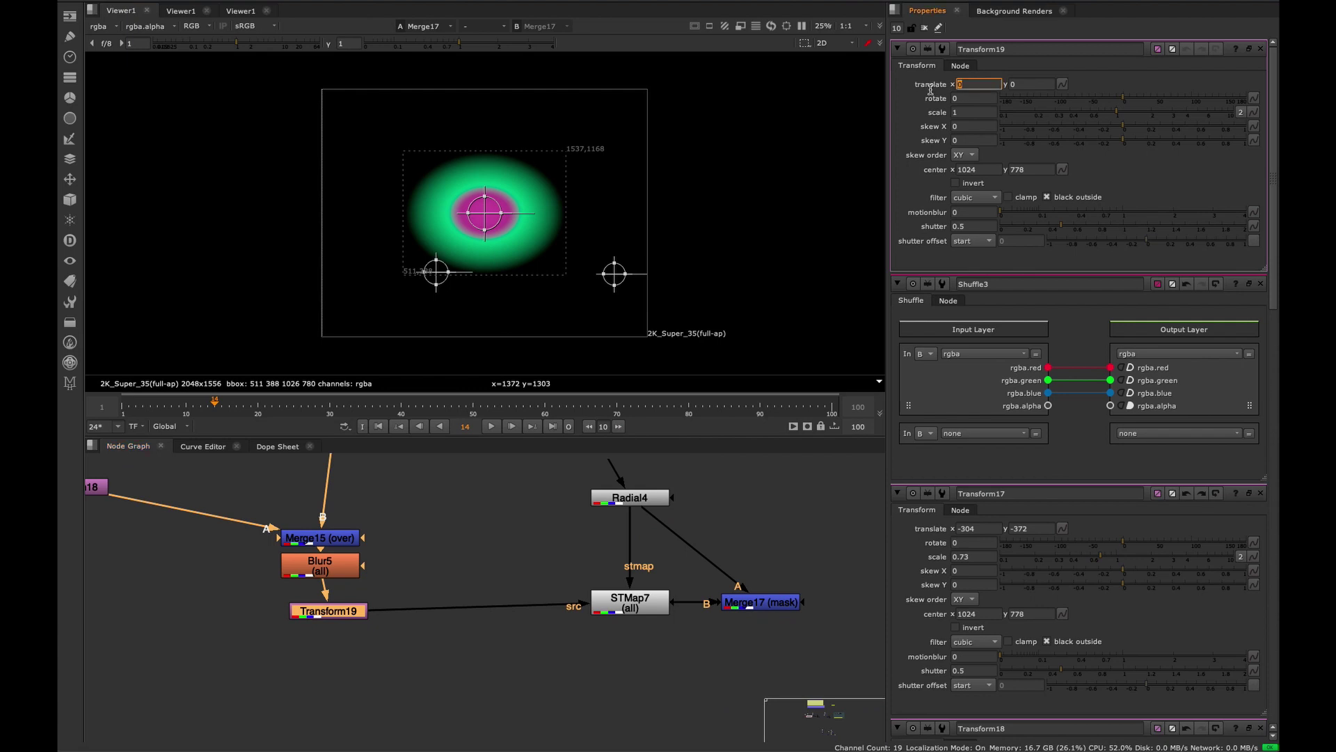
pyautogui.press('Down')
pyautogui.press('Down')
pyautogui.press('Down')
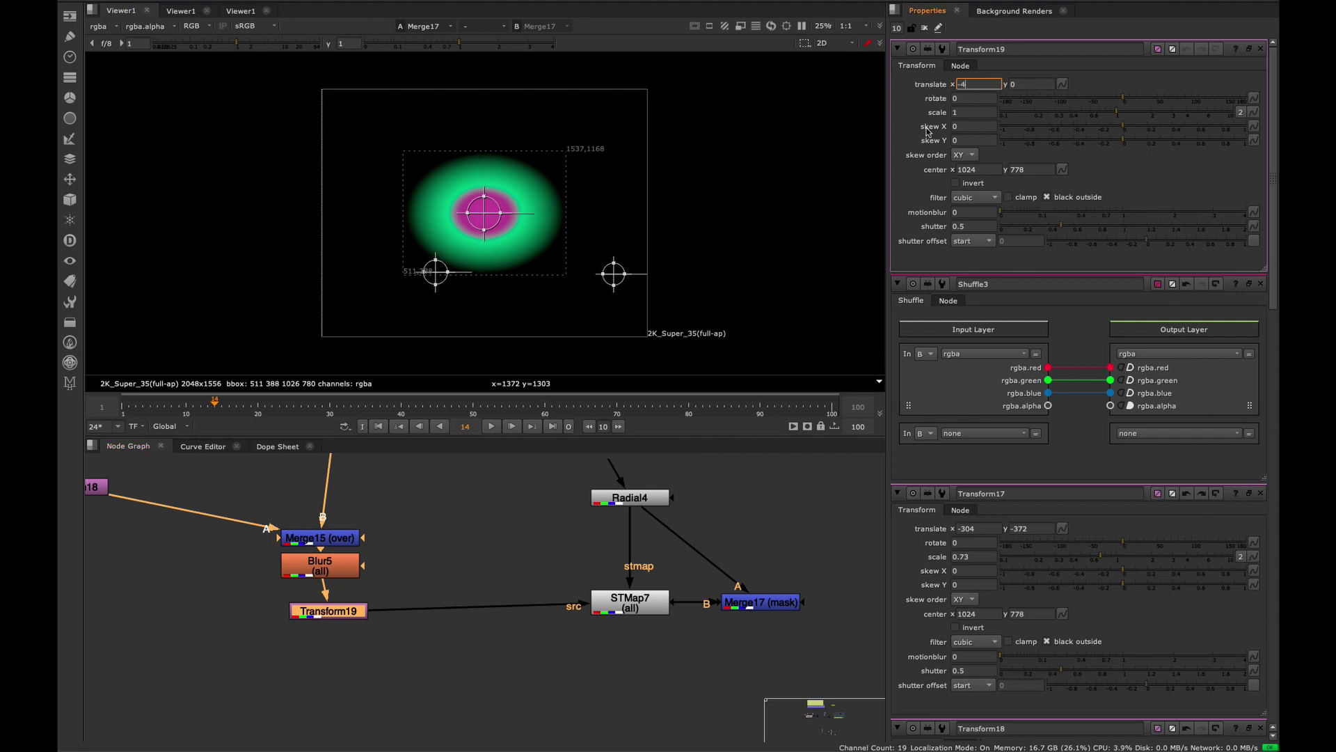
pyautogui.write('-50')
pyautogui.press('Return')
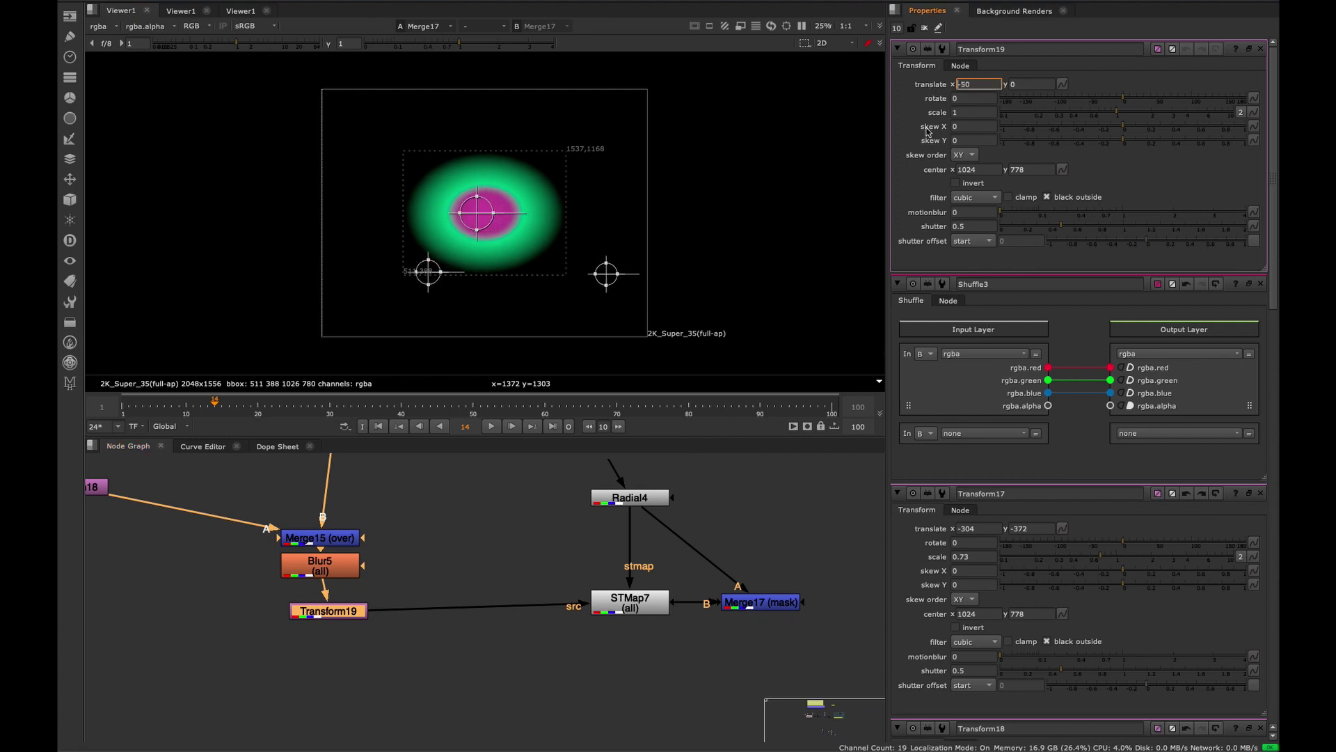
# - Nudge Transform19's x translate back and forth to vary the remapped gradient, leaving it at -170
pyautogui.press('Down')
pyautogui.press('Down')
pyautogui.press('Down')
pyautogui.press('Down')
pyautogui.press('Down')
pyautogui.press('Down')
pyautogui.press('Down')
pyautogui.press('Down')
pyautogui.press('Down')
pyautogui.press('Down')
pyautogui.press('Down')
pyautogui.press('Down')
pyautogui.press('Down')
pyautogui.press('Down')
pyautogui.press('Down')
pyautogui.press('Down')
pyautogui.press('Down')
pyautogui.press('Up')
pyautogui.press('Up')
pyautogui.press('Up')
pyautogui.press('Up')
pyautogui.press('Up')
pyautogui.press('Up')
pyautogui.press('Down')
pyautogui.press('Down')
pyautogui.press('Down')
pyautogui.press('Down')
pyautogui.press('Down')
pyautogui.press('Down')
pyautogui.press('Up')
pyautogui.press('Up')
pyautogui.press('Up')
pyautogui.press('Up')
pyautogui.press('Up')
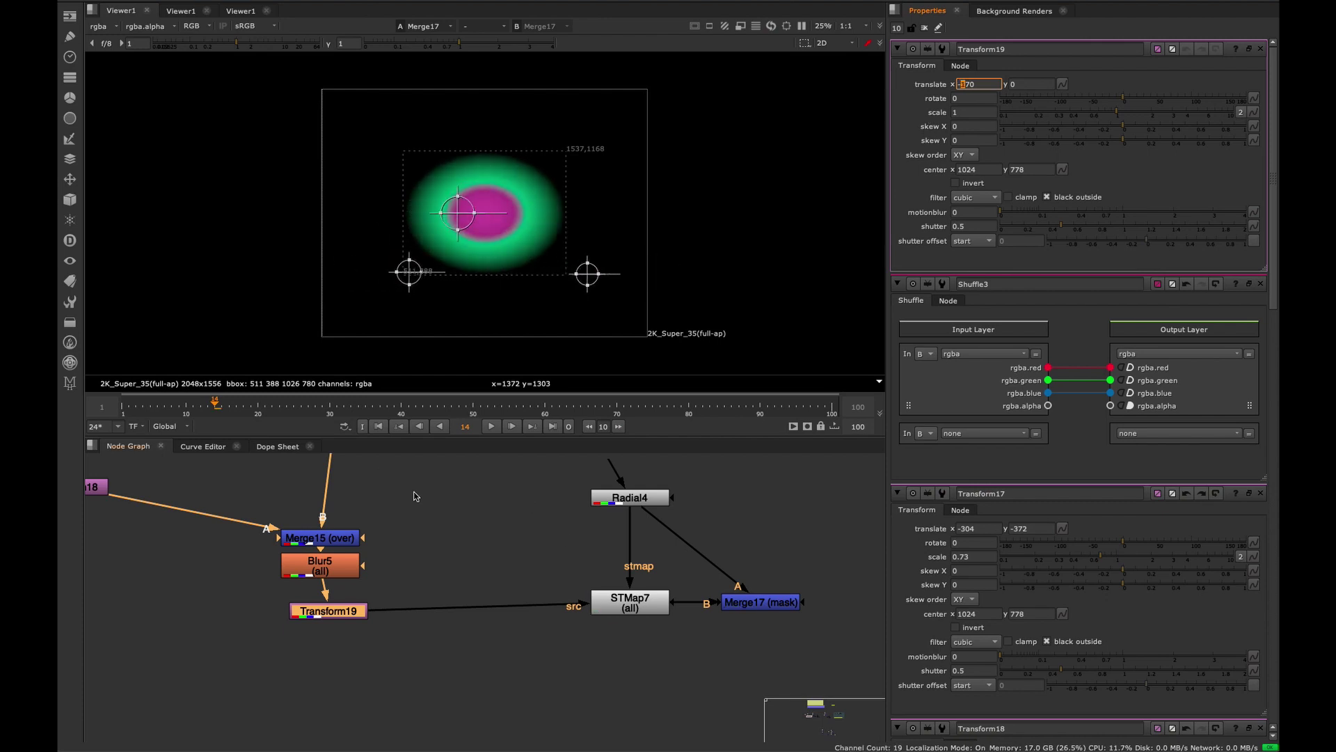
# - Go to the Basic Remap backdrop in the node graph and view STMap1's output
pyautogui.moveTo(445, 534); pyautogui.dragTo(478, 567, button='middle')
pyautogui.click(477, 566)
pyautogui.press('space')
pyautogui.moveTo(644, 266); pyautogui.dragTo(719, 492, button='middle')
pyautogui.moveTo(867, 269); pyautogui.dragTo(307, 567)
pyautogui.moveTo(829, 552); pyautogui.dragTo(353, 473, button='middle')
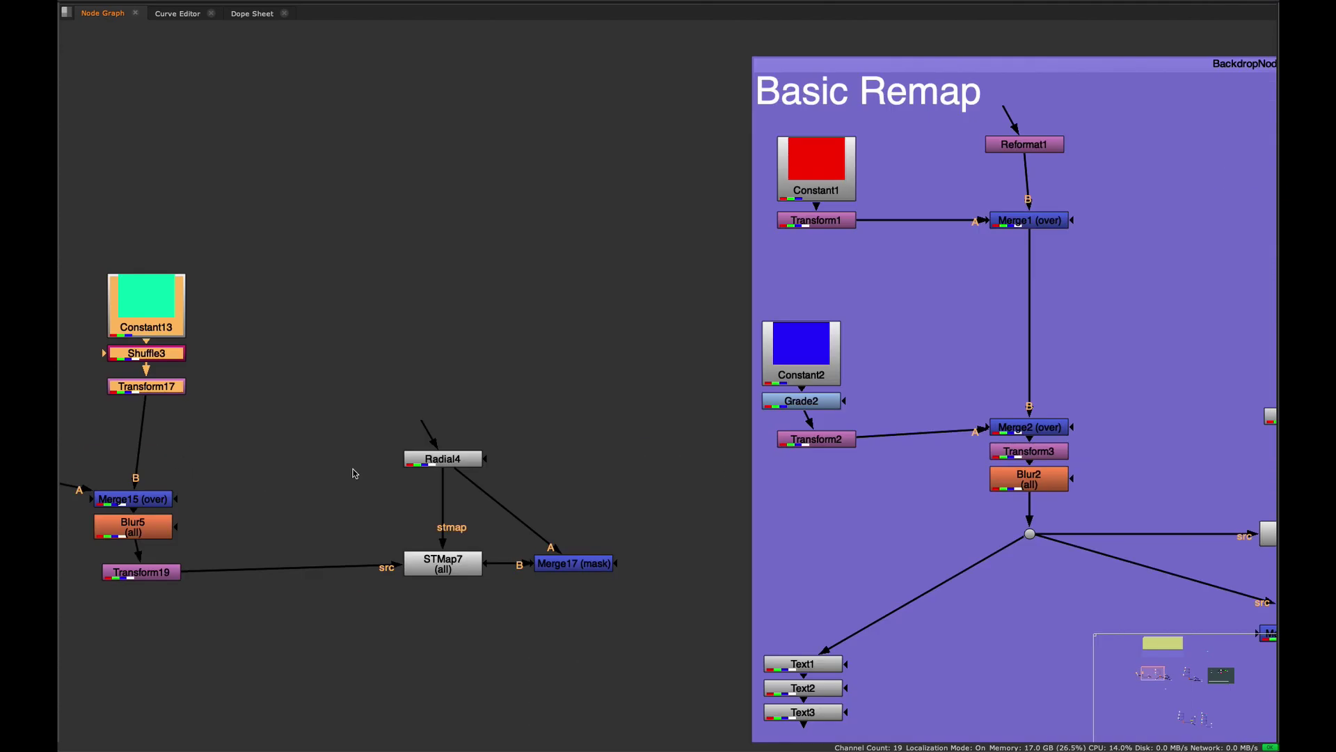
pyautogui.moveTo(761, 474); pyautogui.dragTo(419, 441, button='middle')
pyautogui.moveTo(692, 435); pyautogui.dragTo(583, 487, button='middle')
pyautogui.click(779, 570)
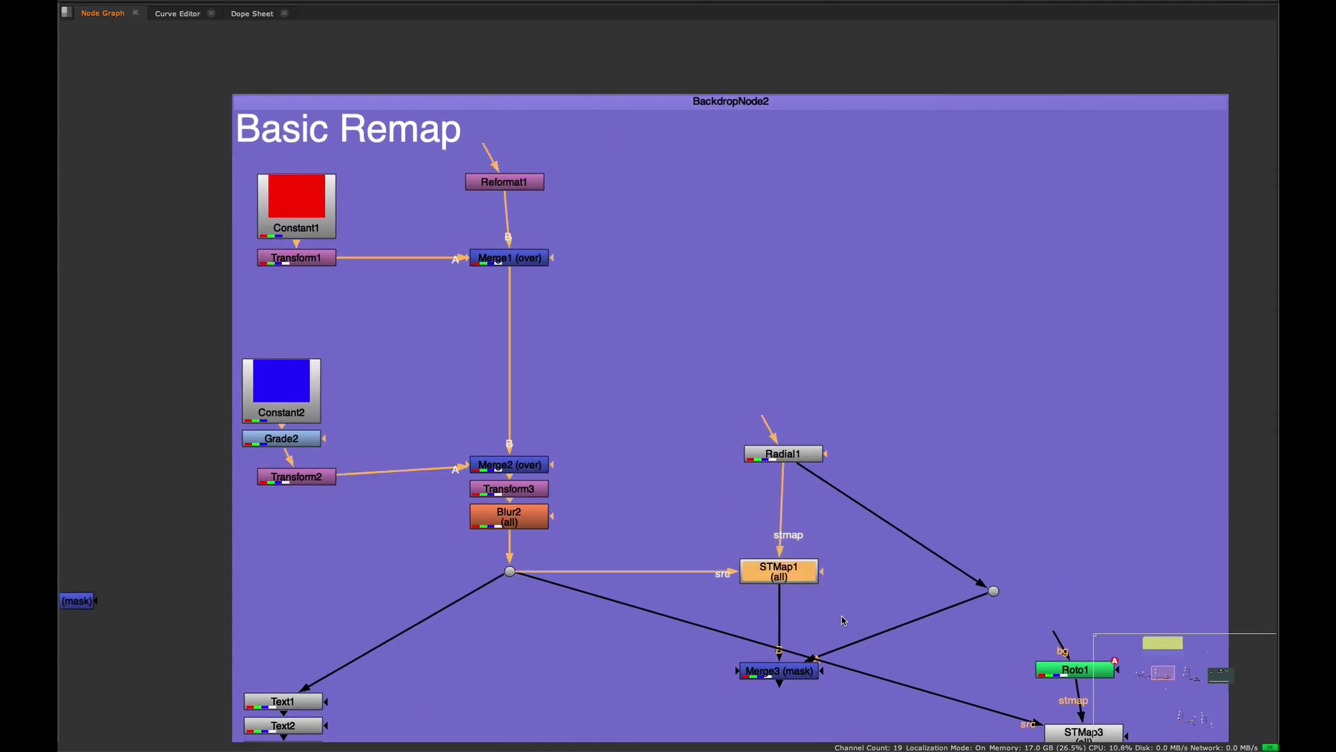
pyautogui.press('space')
pyautogui.moveTo(570, 532); pyautogui.dragTo(414, 502, button='middle')
pyautogui.click(729, 587)
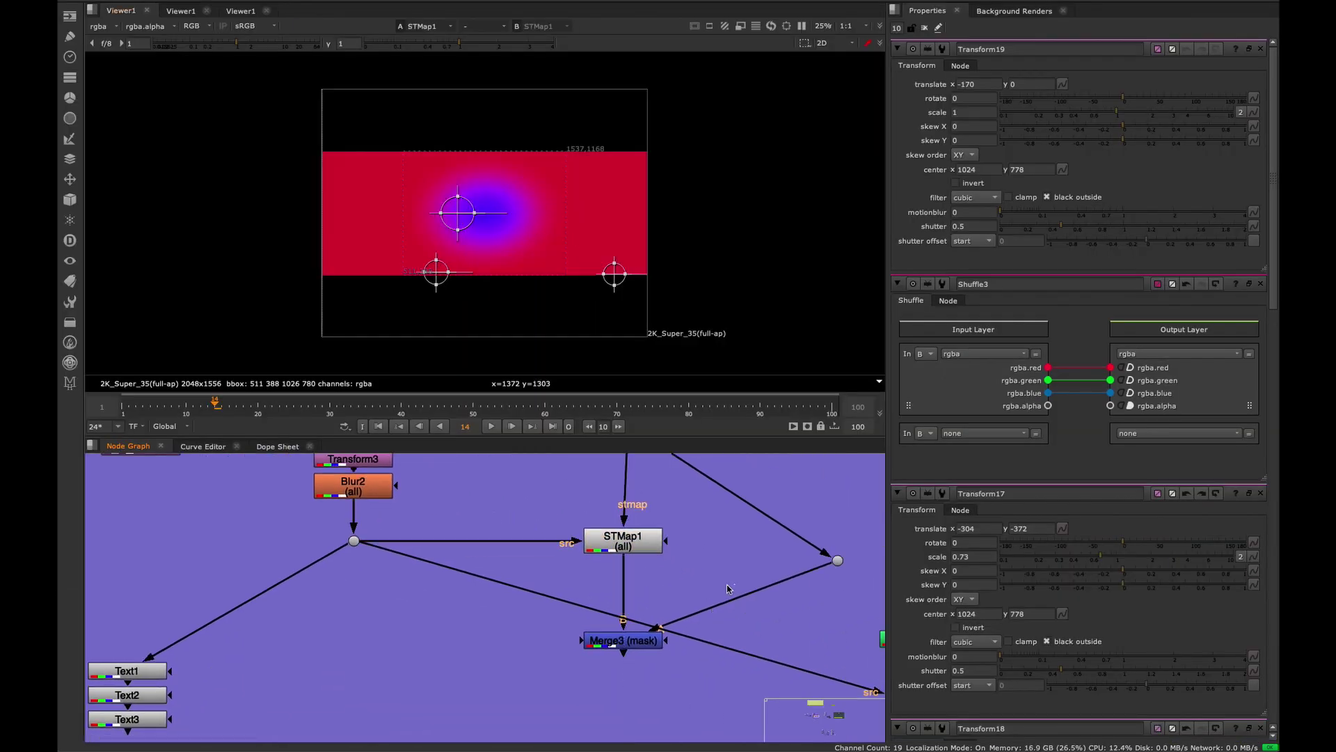
# - View the masked Merge3 result and open the properties of Transform3 above Blur2
pyautogui.click(626, 640)
pyautogui.press('1')
pyautogui.moveTo(364, 464); pyautogui.dragTo(474, 602, button='middle')
pyautogui.doubleClick(442, 560)
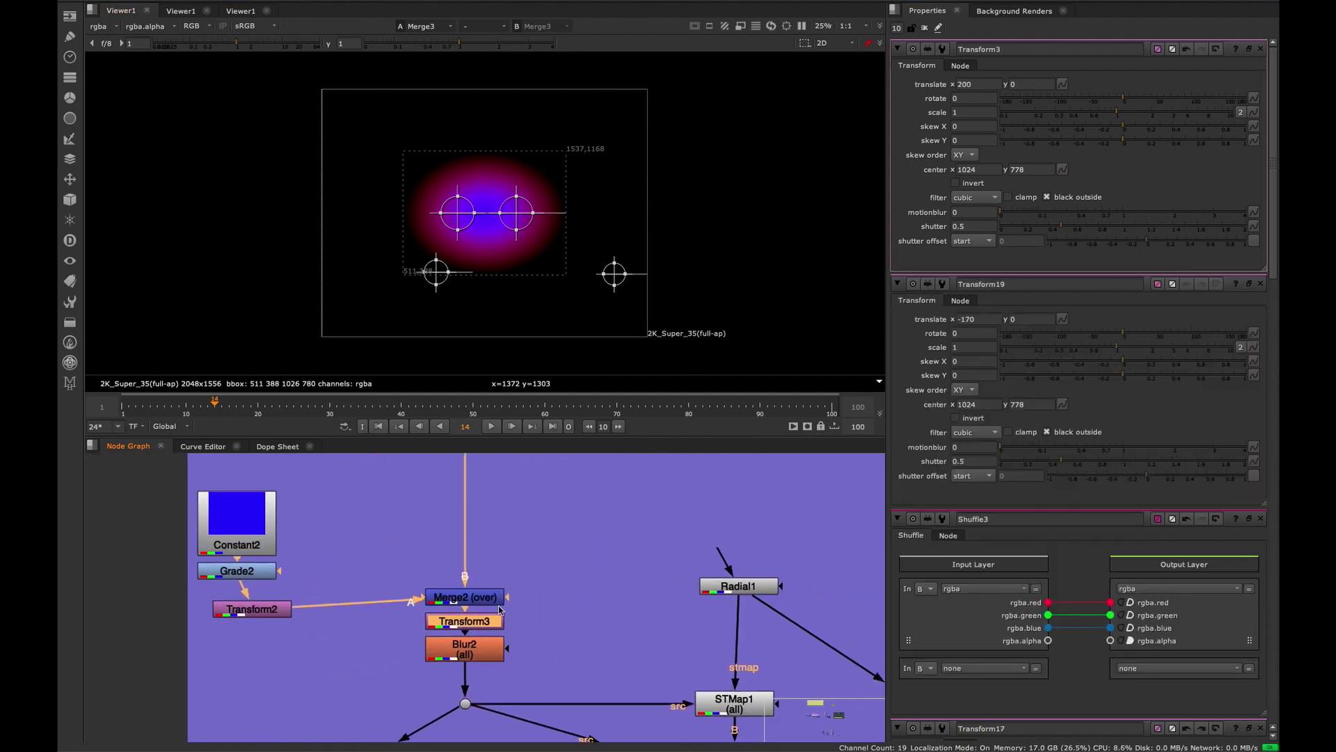
# - Nudge Transform3's x translate up and down to vary the masked gradient, returning it to 200
pyautogui.press('space')
pyautogui.press('space')
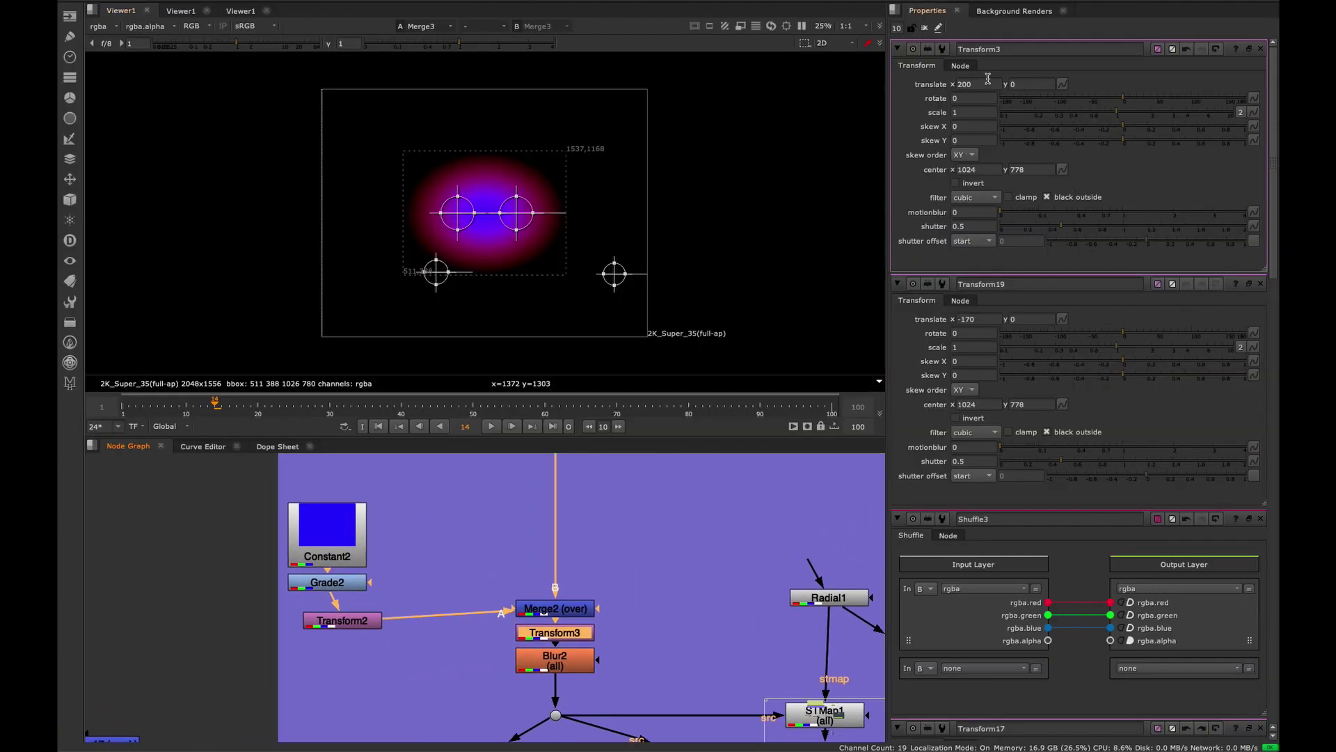
pyautogui.press('Down')
pyautogui.press('Down')
pyautogui.press('Down')
pyautogui.press('Down')
pyautogui.press('Down')
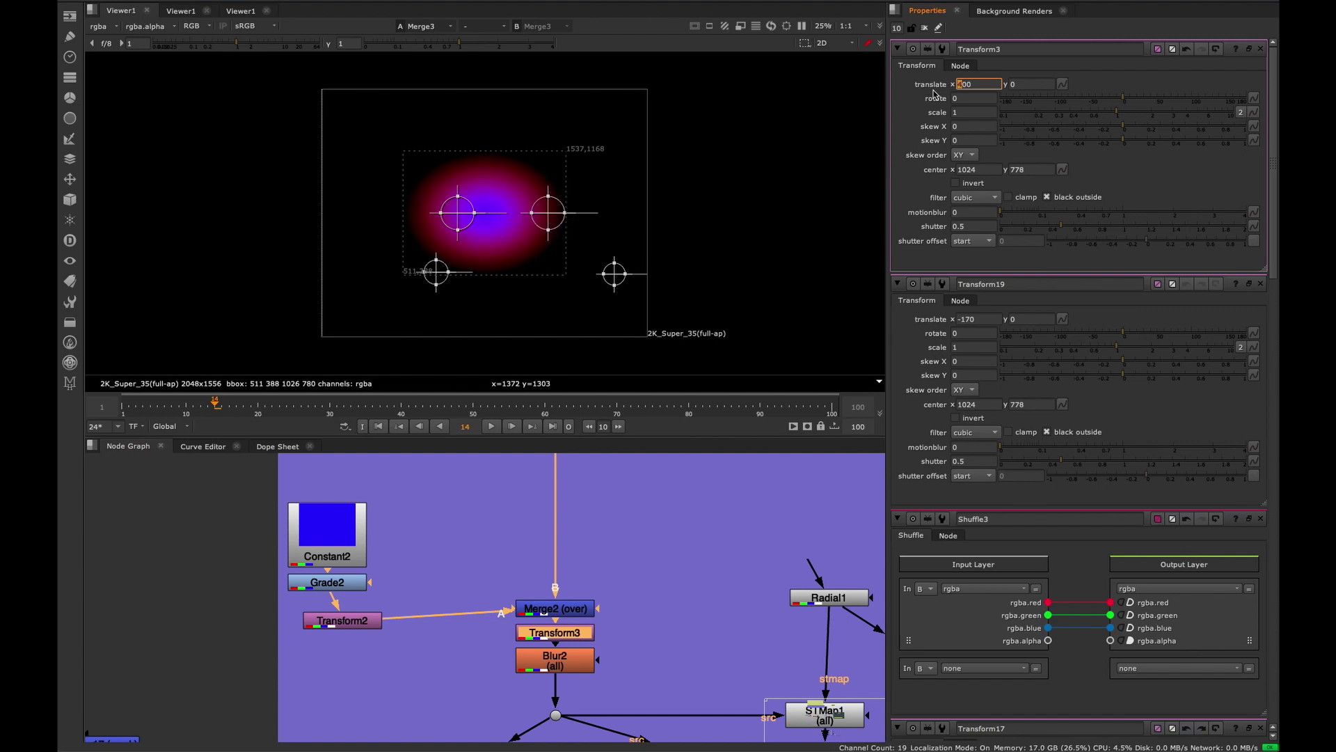
pyautogui.press('Up')
pyautogui.press('Up')
pyautogui.press('Up')
pyautogui.press('Up')
pyautogui.press('Up')
pyautogui.press('Up')
pyautogui.press('Up')
pyautogui.press('Up')
pyautogui.press('Up')
pyautogui.press('Up')
pyautogui.press('Up')
pyautogui.press('Up')
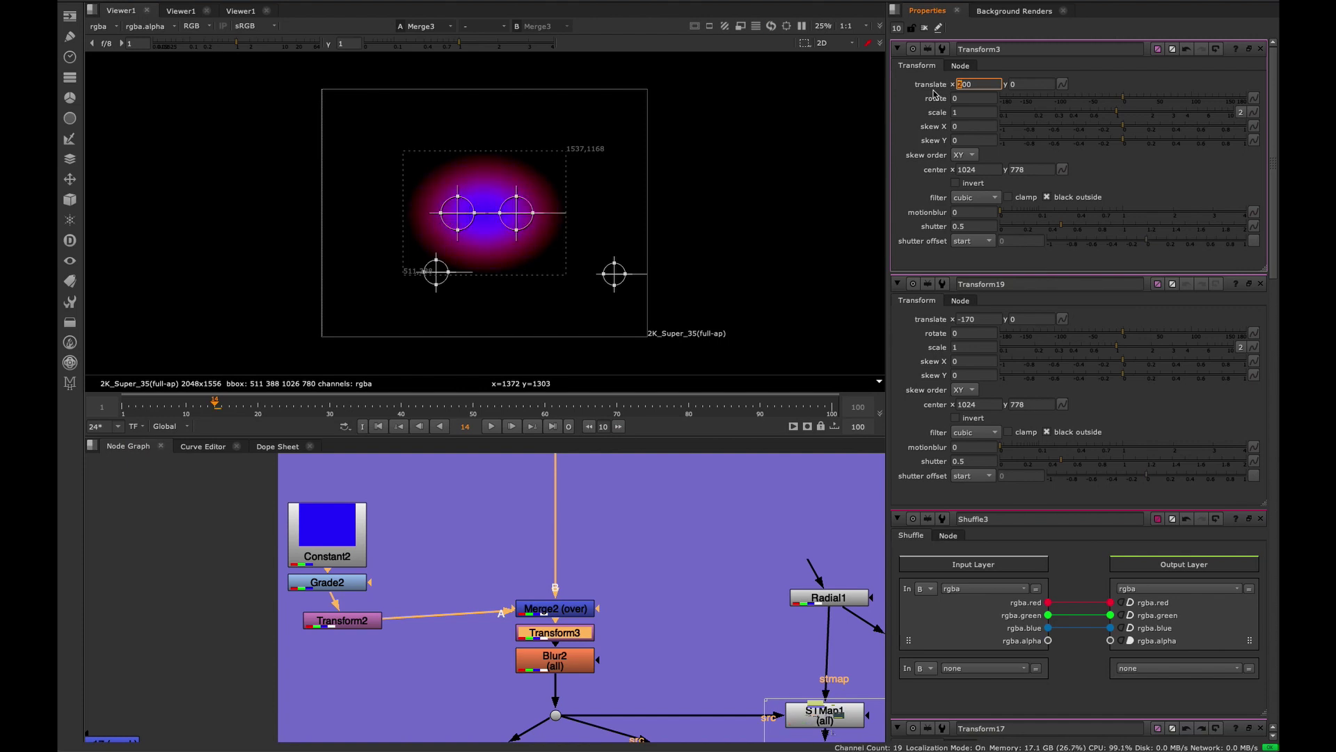
pyautogui.hotkey('ctrl', 'z')
# - Go to the More colors! backdrop in the node graph and view the three-colour output of Merge8
pyautogui.click(600, 548)
pyautogui.moveTo(617, 573); pyautogui.dragTo(515, 376, button='middle')
pyautogui.press('space')
pyautogui.scroll(-6, 588, 378)
pyautogui.moveTo(863, 473); pyautogui.dragTo(471, 446, button='middle')
pyautogui.scroll(5, 773, 389)
pyautogui.moveTo(904, 362); pyautogui.dragTo(543, 464, button='middle')
pyautogui.press('space')
pyautogui.click(742, 654)
pyautogui.press('1')
pyautogui.moveTo(742, 654); pyautogui.dragTo(784, 709, button='middle')
pyautogui.click(535, 547)
pyautogui.press('1')
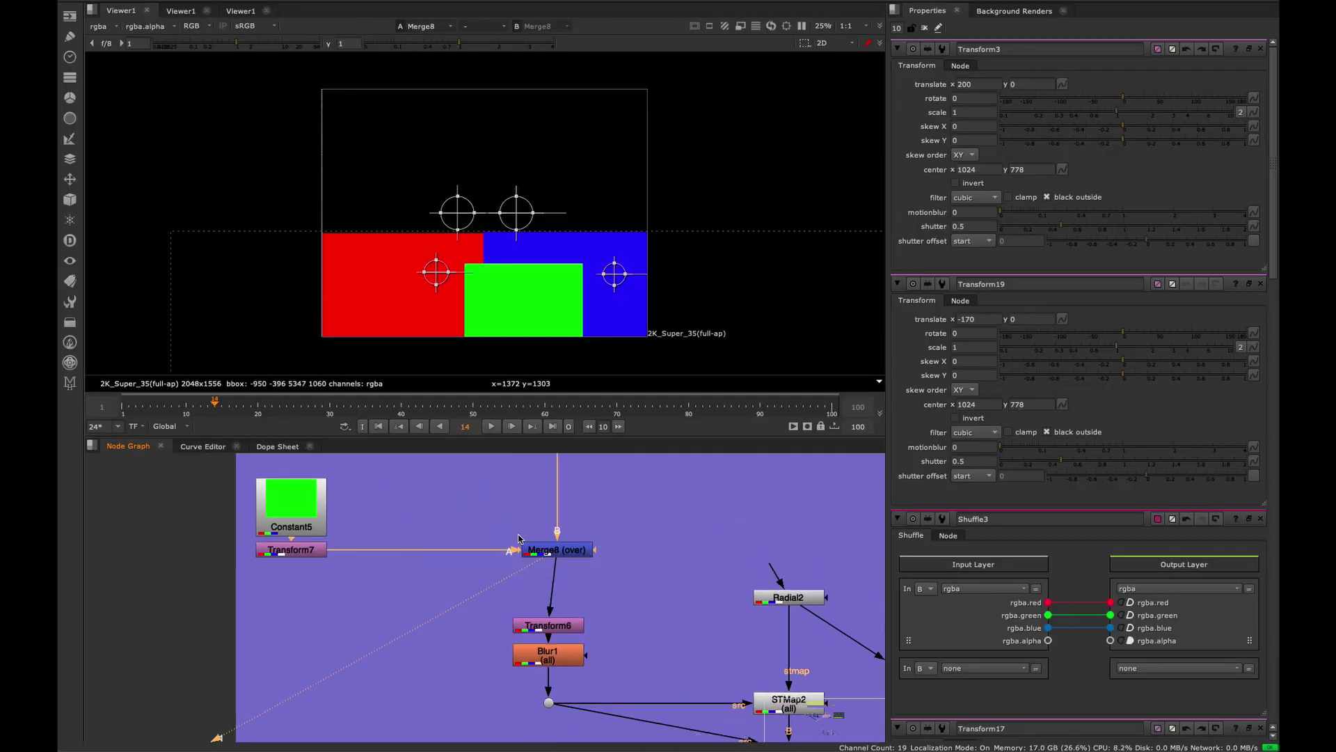
# - Close all open node properties
pyautogui.click(1260, 49)
pyautogui.click(1261, 49)
pyautogui.click(1260, 49)
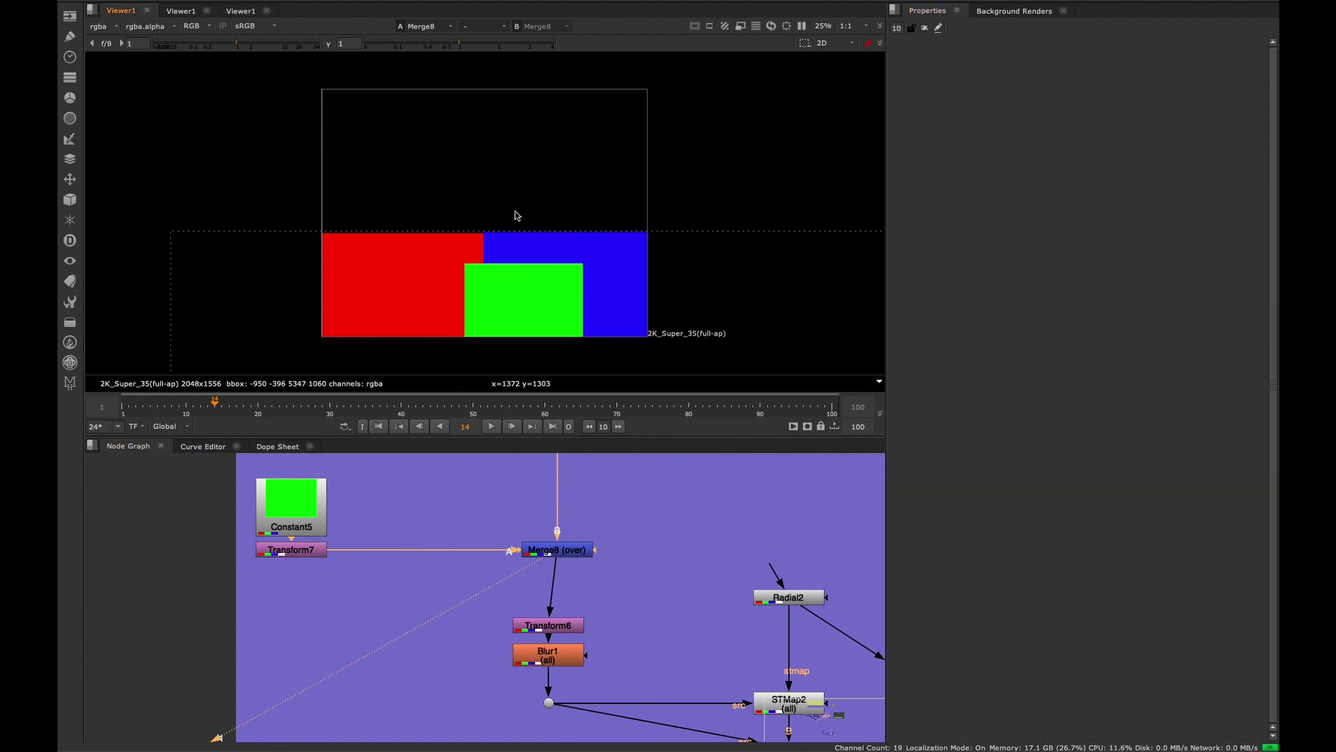
# - View the remapped output of STMap2 in the More colors! setup
pyautogui.moveTo(467, 581); pyautogui.dragTo(298, 496, button='middle')
pyautogui.moveTo(470, 578); pyautogui.dragTo(685, 644)
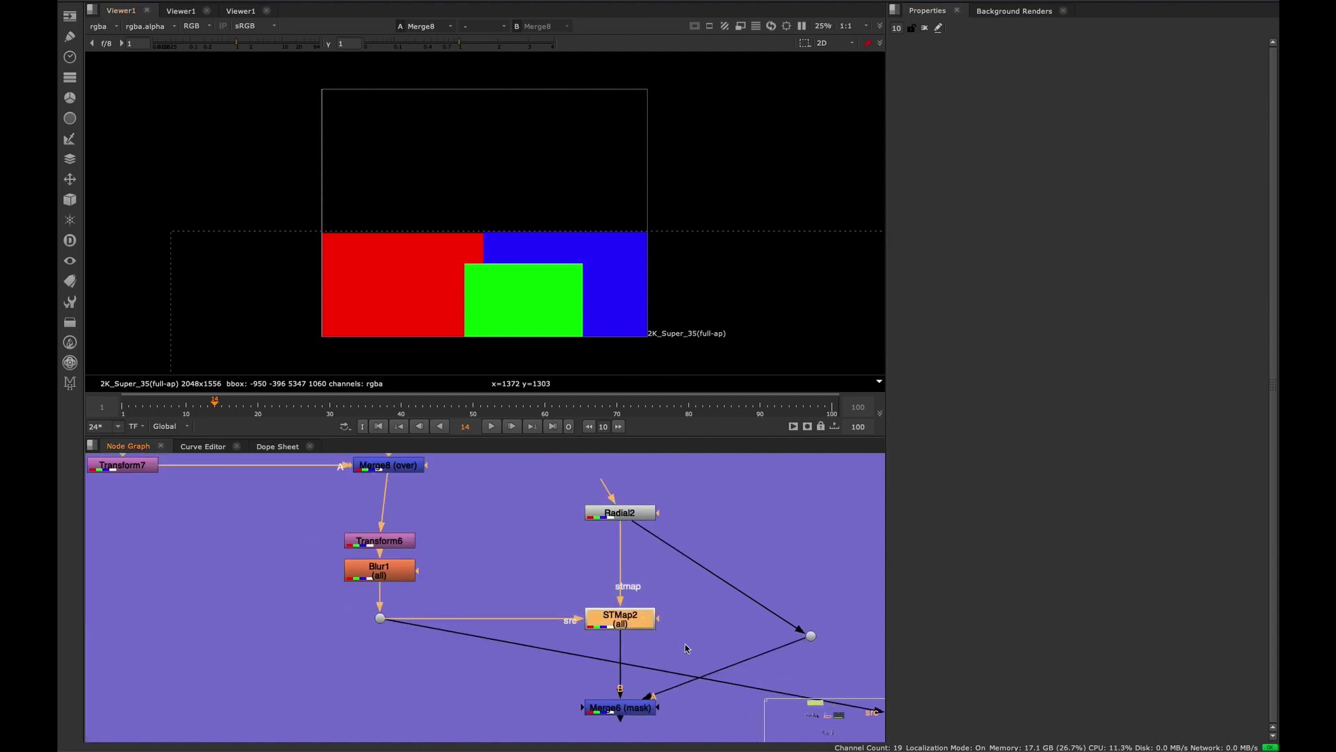
pyautogui.moveTo(514, 576); pyautogui.dragTo(456, 554, button='middle')
pyautogui.press('1')
# - Disable Blur1 below Transform6 to see the hard-edged colour bands
pyautogui.click(379, 573)
pyautogui.click(365, 555)
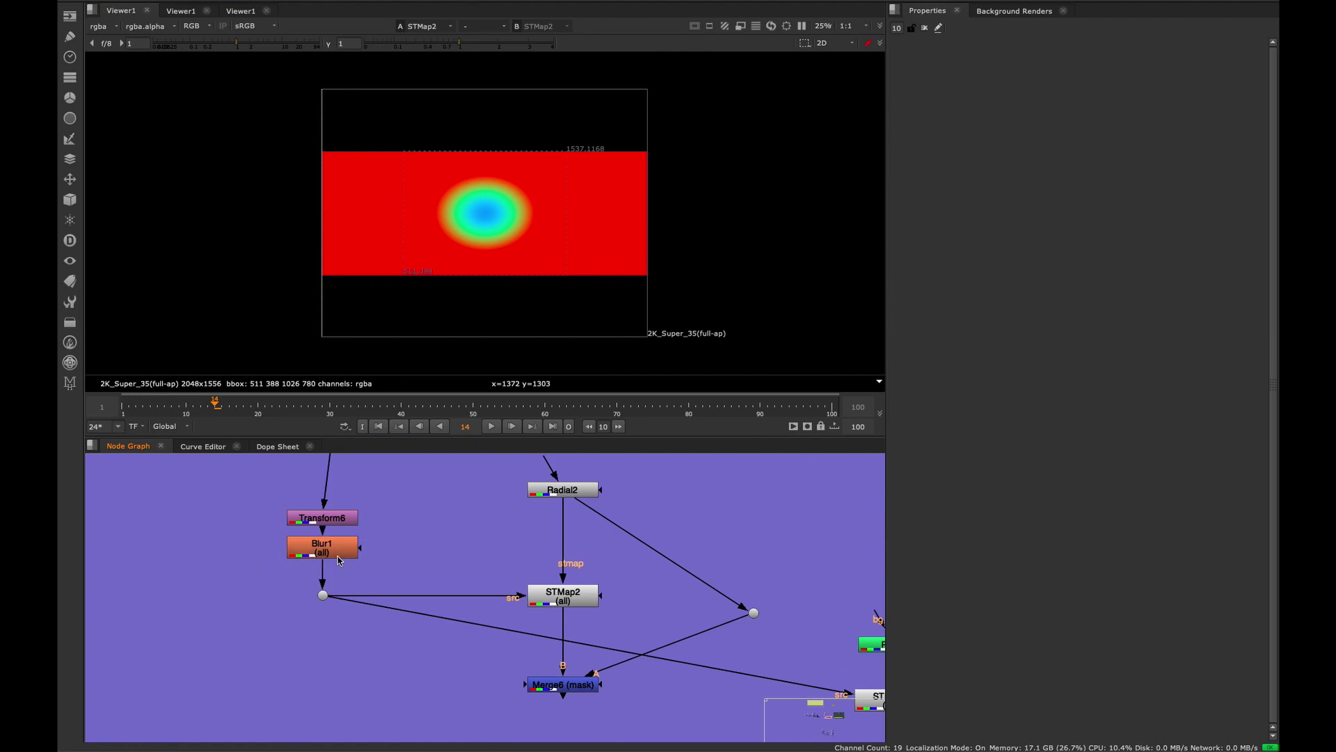
pyautogui.moveTo(365, 555); pyautogui.dragTo(510, 540, button='middle')
pyautogui.scroll(2, 511, 539)
pyautogui.click(471, 542)
pyautogui.press('d')
pyautogui.scroll(2, 512, 168)
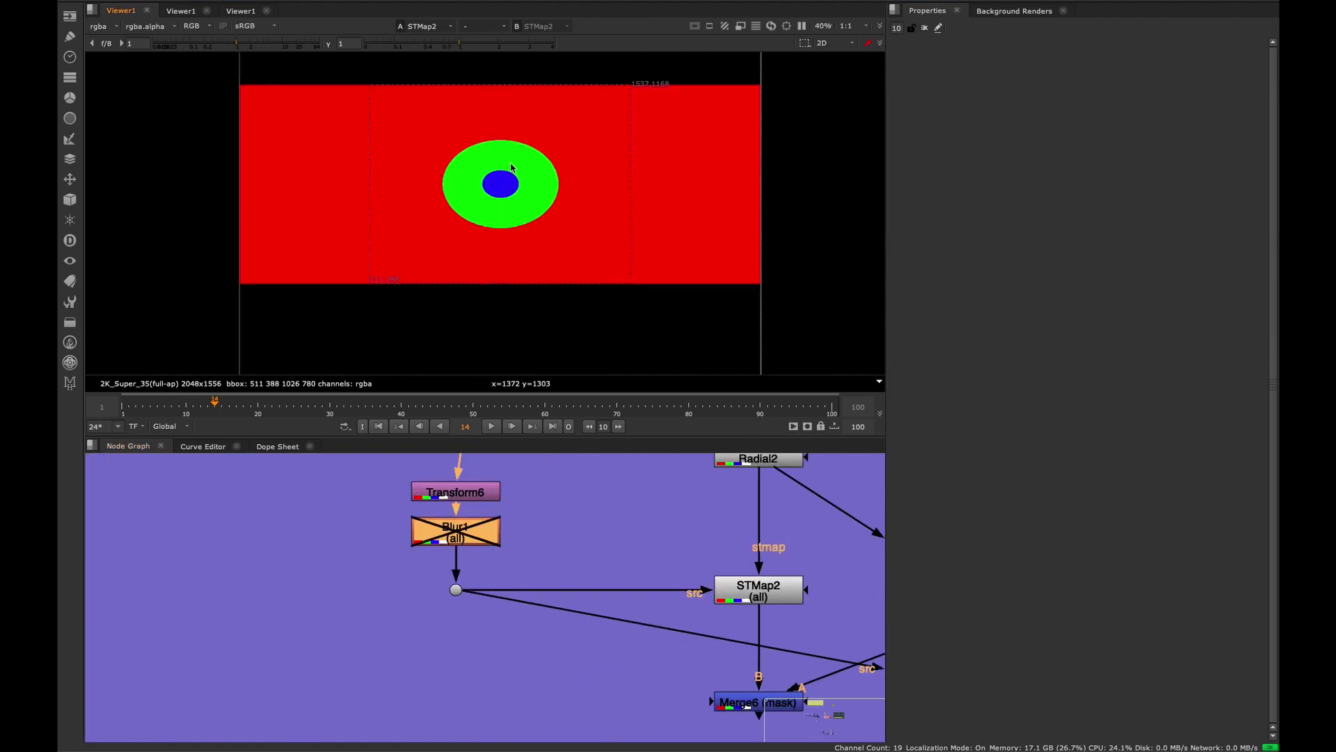
# - Compare the Radial2 gradient with the unblurred STMap2 output
pyautogui.moveTo(496, 497); pyautogui.dragTo(419, 543, button='middle')
pyautogui.click(680, 505)
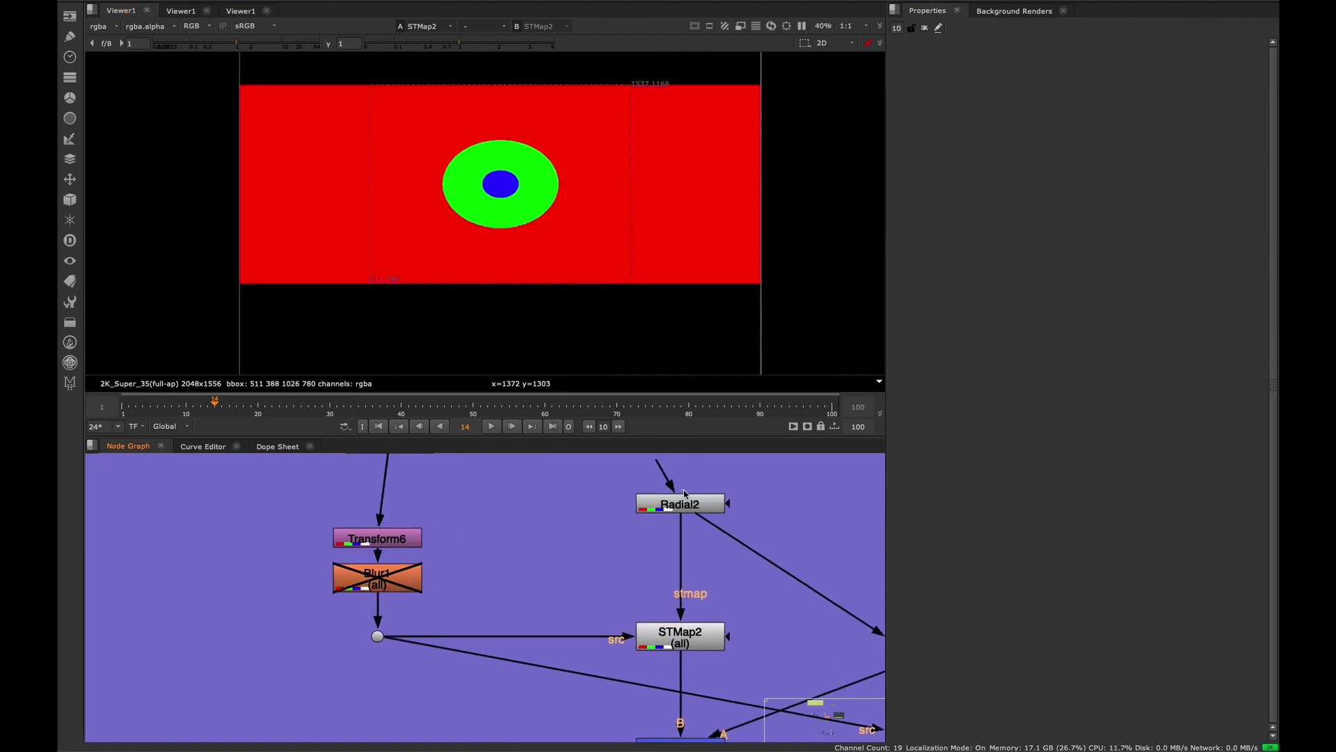
pyautogui.press('1')
pyautogui.click(677, 635)
pyautogui.press('1')
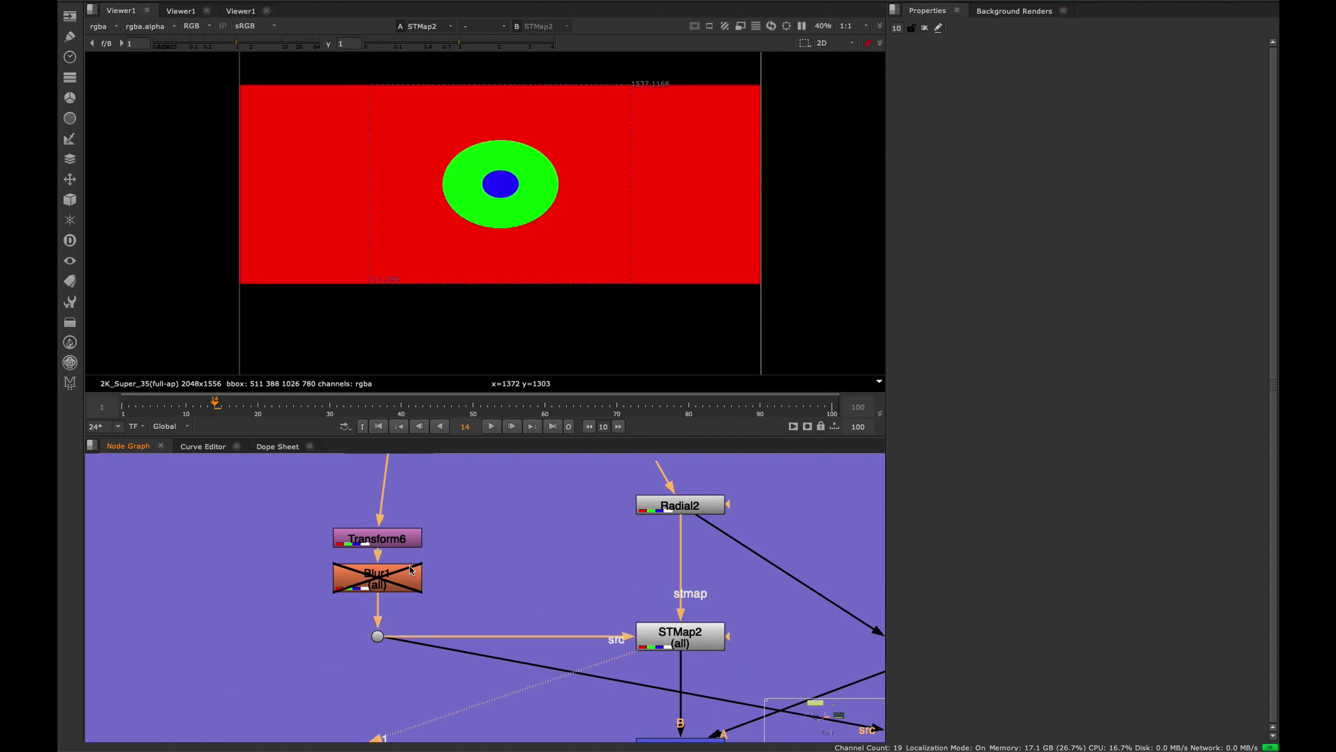
# - Nudge Transform6's x translate down and back up to resize the colour rings, leaving it at -300
pyautogui.doubleClick(400, 543)
pyautogui.moveTo(976, 84); pyautogui.dragTo(921, 84)
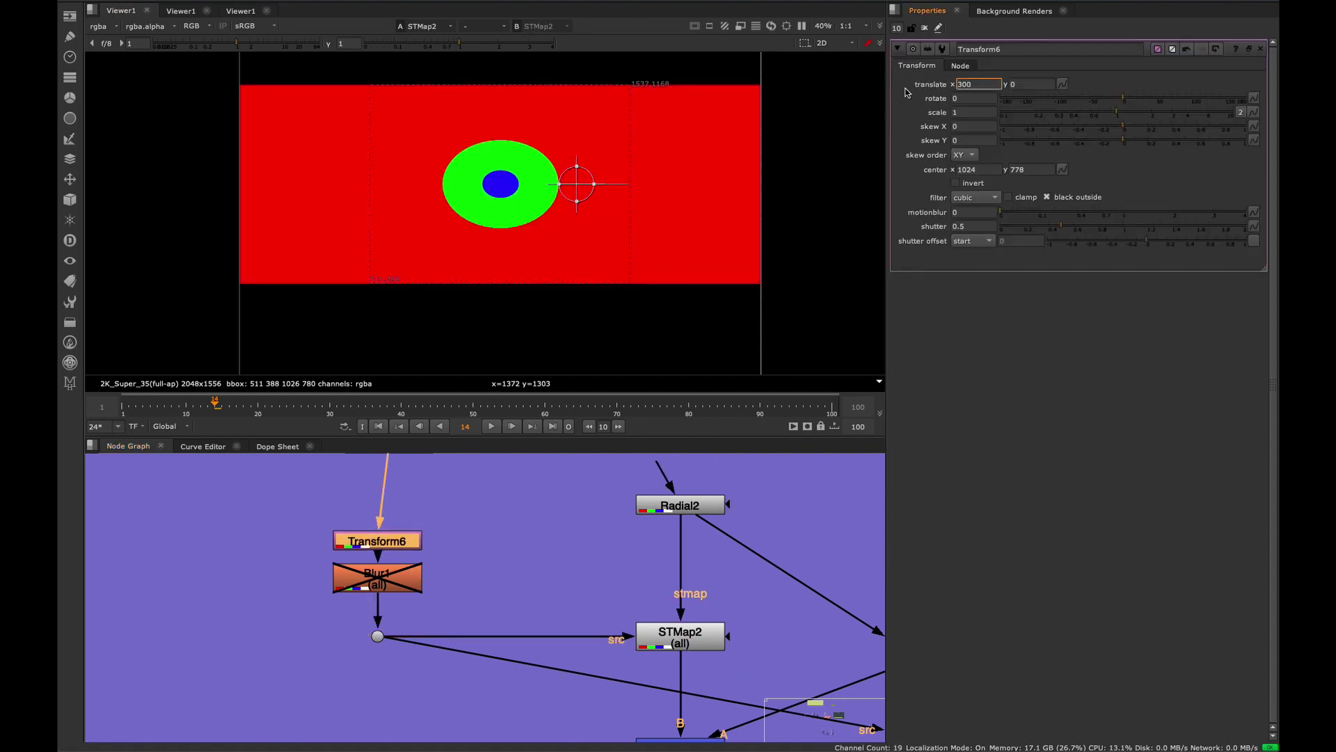
pyautogui.press('Down')
pyautogui.press('Down')
pyautogui.press('Down')
pyautogui.press('Down')
pyautogui.press('Down')
pyautogui.press('Down')
pyautogui.press('Down')
pyautogui.press('Down')
pyautogui.press('Down')
pyautogui.press('Down')
pyautogui.press('Up')
pyautogui.press('Up')
pyautogui.press('Up')
pyautogui.press('Up')
pyautogui.press('Up')
pyautogui.press('Up')
pyautogui.press('Up')
pyautogui.press('Up')
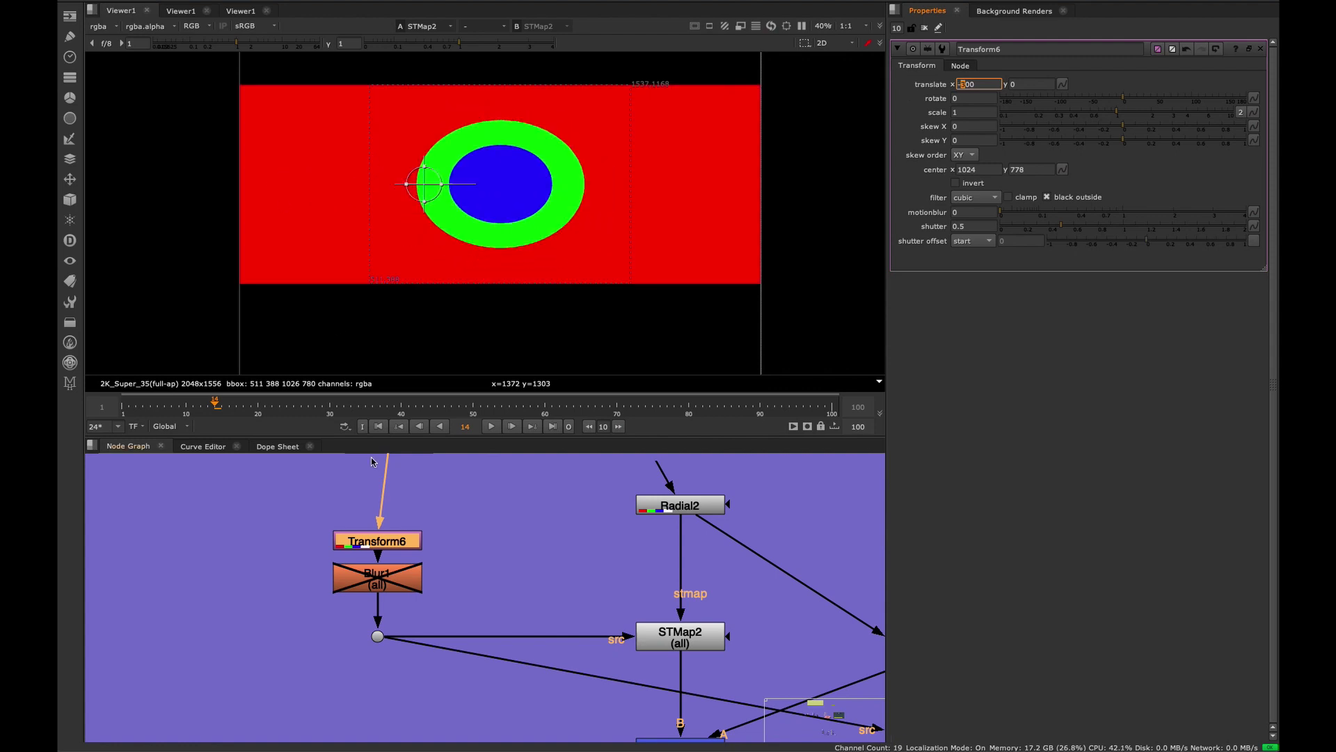
# - Re-enable Blur1 and fit the image in the viewer
pyautogui.click(387, 585)
pyautogui.press('d')
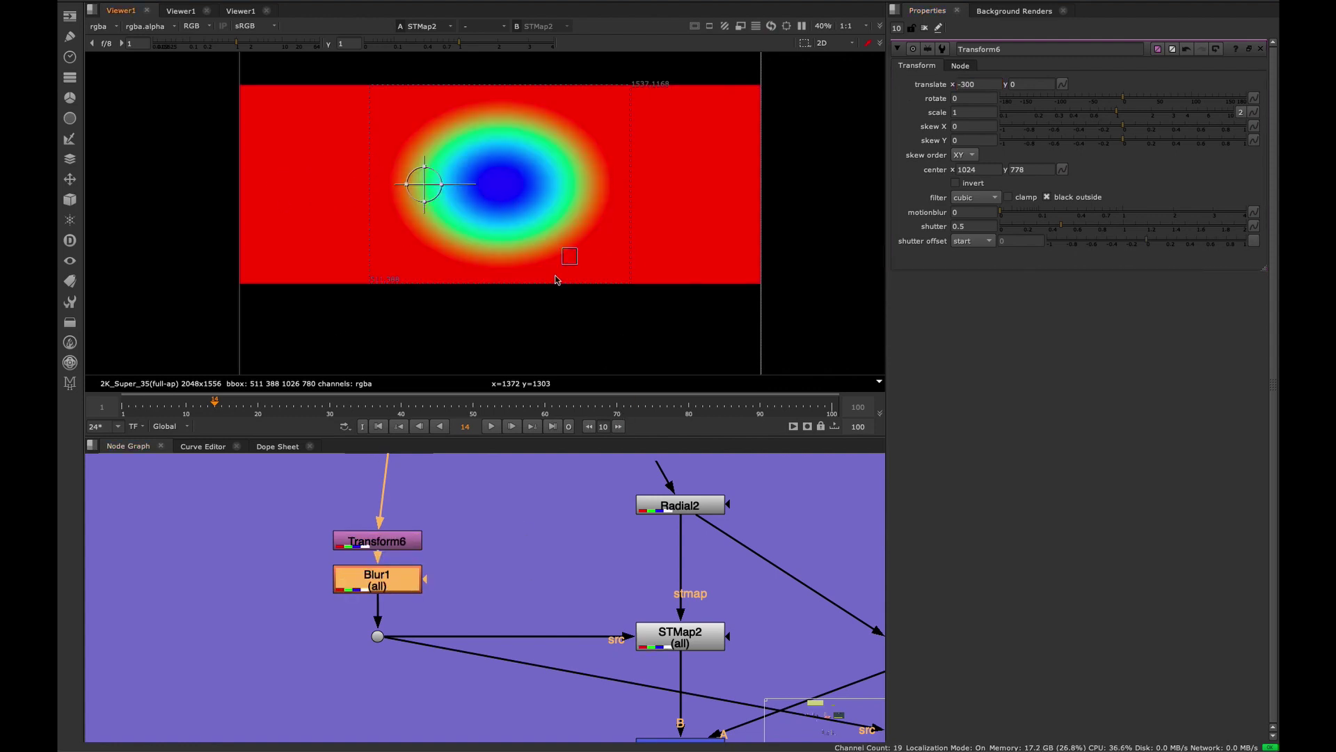
pyautogui.press('f')
# - View STMap2's output and the masked Merge6 result below it
pyautogui.moveTo(558, 589); pyautogui.dragTo(387, 489, button='middle')
pyautogui.moveTo(612, 646); pyautogui.dragTo(581, 689, button='middle')
pyautogui.press('space')
pyautogui.moveTo(468, 488); pyautogui.dragTo(555, 389, button='middle')
pyautogui.moveTo(531, 347); pyautogui.dragTo(531, 347)
pyautogui.moveTo(715, 572); pyautogui.dragTo(493, 627)
pyautogui.moveTo(493, 628); pyautogui.dragTo(453, 706, button='middle')
pyautogui.click(527, 556)
pyautogui.press('1')
pyautogui.press('space')
pyautogui.press('a')
pyautogui.press('a')
pyautogui.moveTo(514, 666); pyautogui.dragTo(516, 676)
pyautogui.press('1')
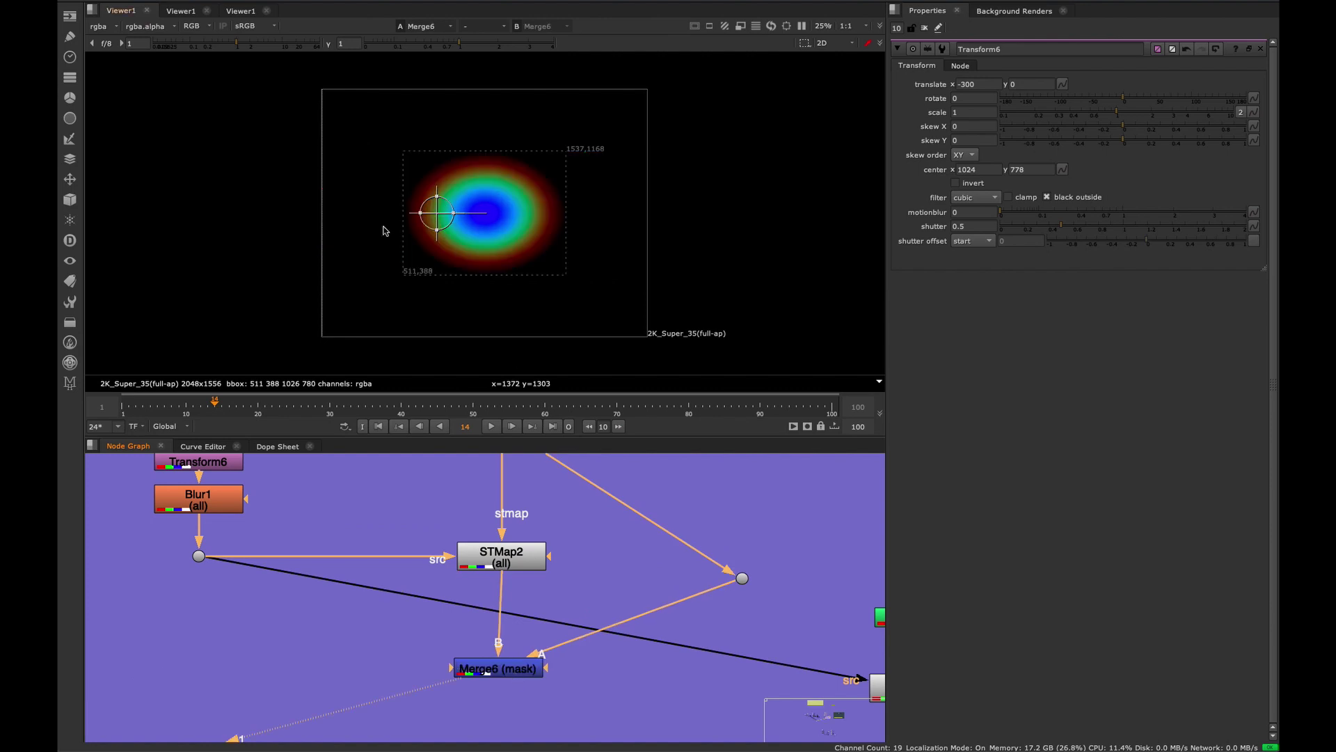
pyautogui.moveTo(445, 569); pyautogui.dragTo(414, 547, button='middle')
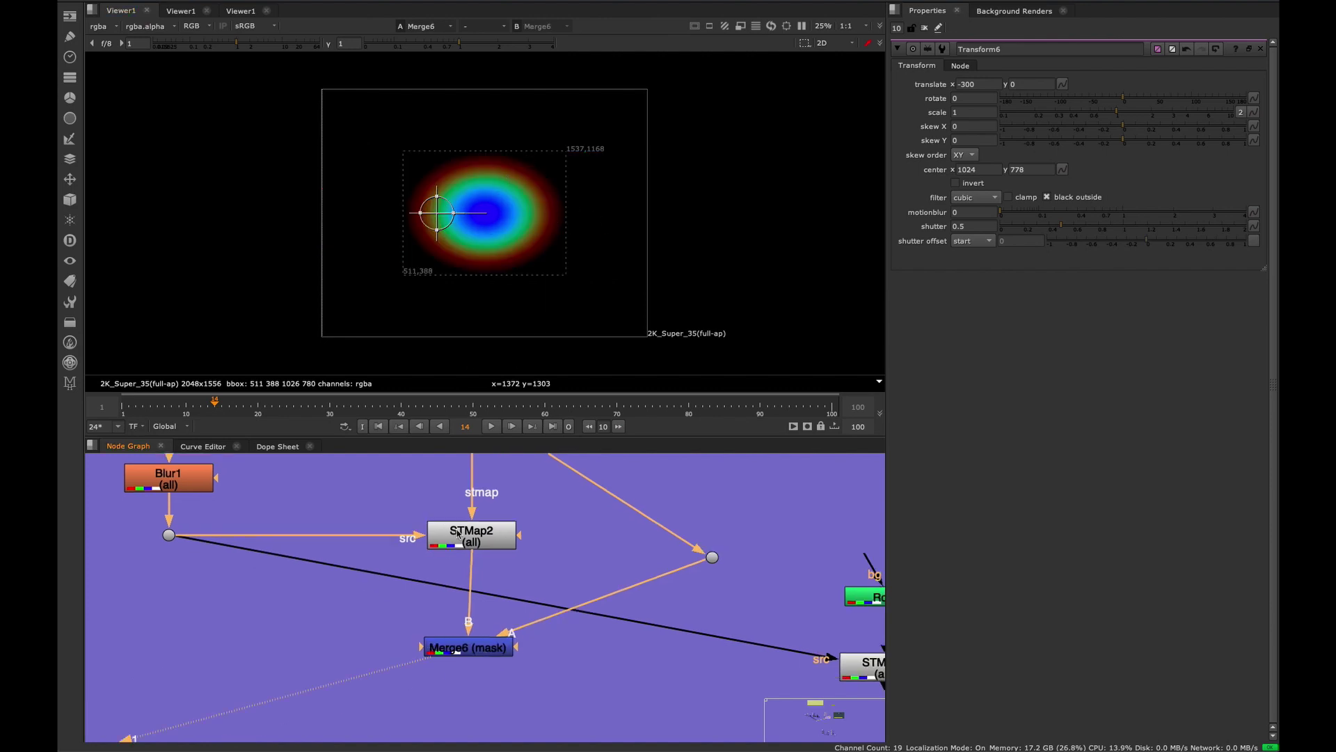
pyautogui.scroll(-2, 414, 547)
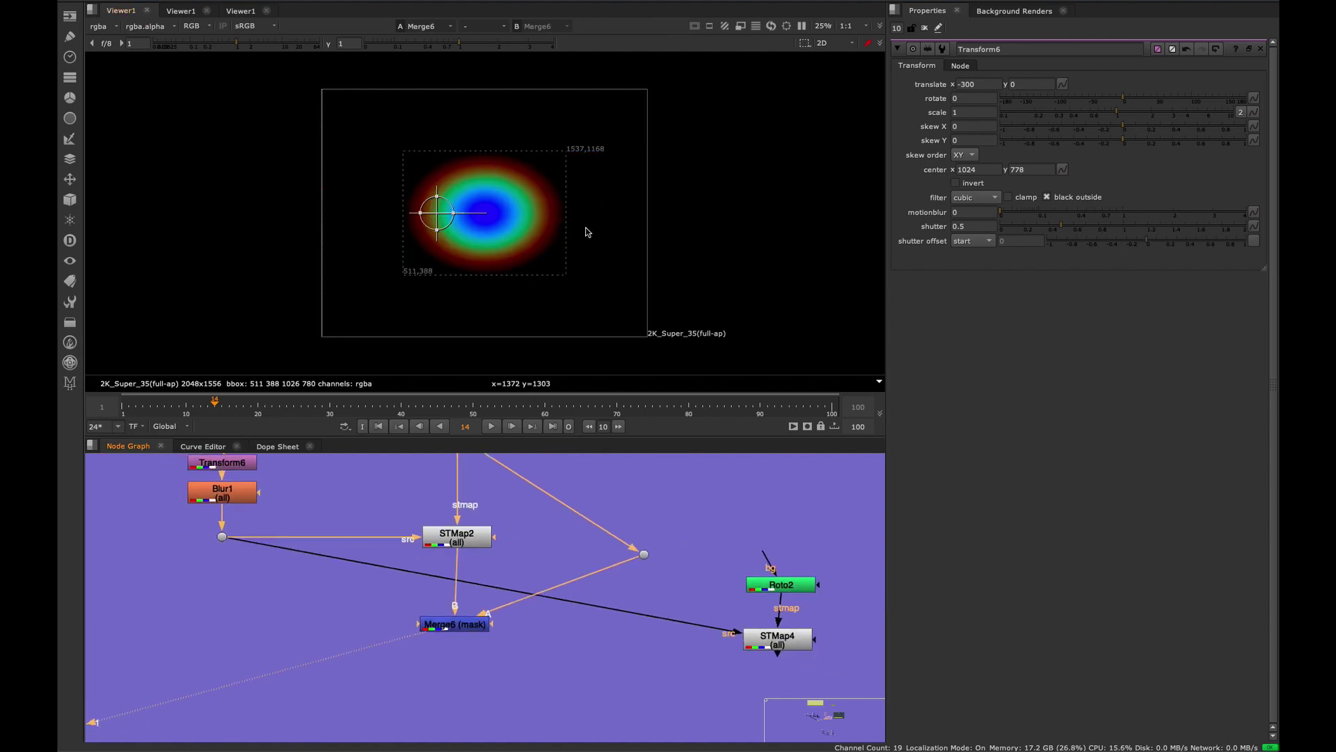
# - Go to the Roto2 branch of the More colors! backdrop and view the Roto2 shape and STMap4's output
pyautogui.press('space')
pyautogui.press('f')
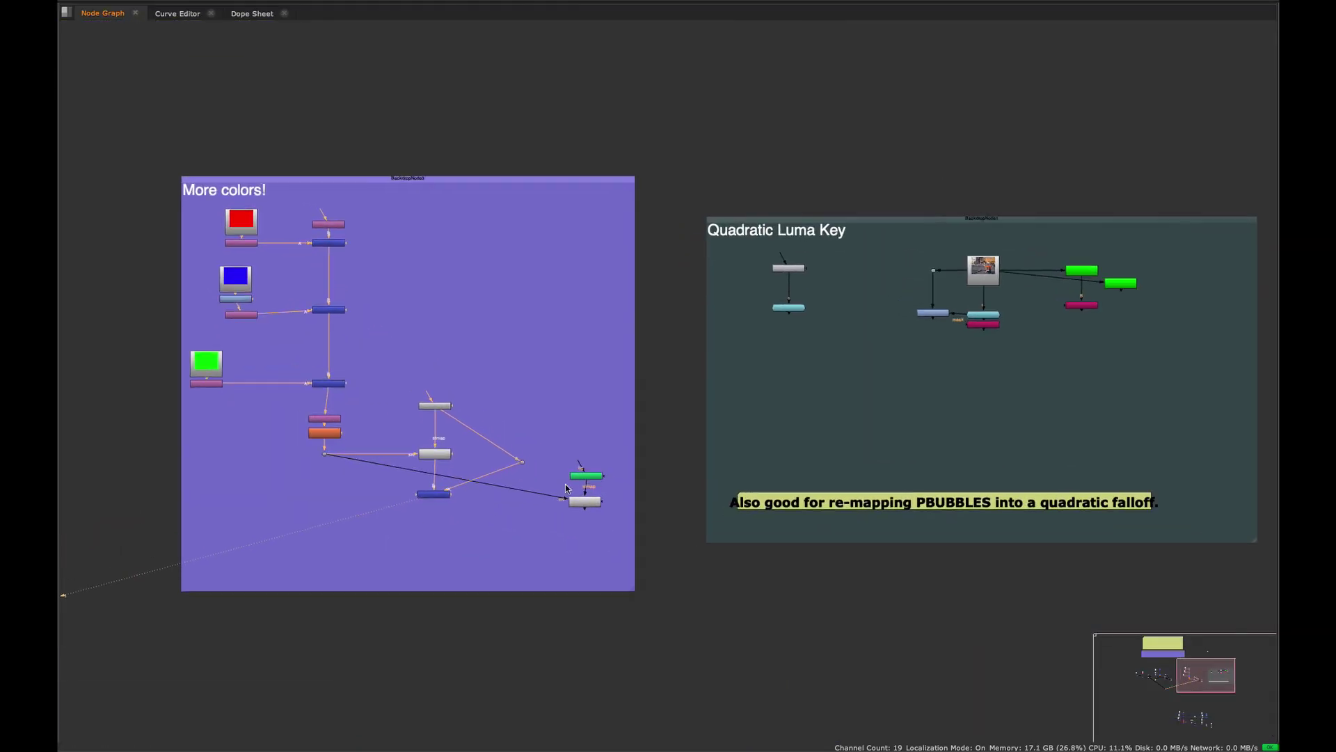
pyautogui.scroll(4, 550, 467)
pyautogui.press('space')
pyautogui.moveTo(535, 517); pyautogui.dragTo(487, 537, button='middle')
pyautogui.moveTo(742, 598); pyautogui.dragTo(621, 535)
pyautogui.press('1')
pyautogui.moveTo(718, 568); pyautogui.dragTo(549, 617)
pyautogui.press('1')
# - Open Roto2's properties and reshape Bezier1 by moving its upper point down and pulling its feather point inward
pyautogui.doubleClick(609, 539)
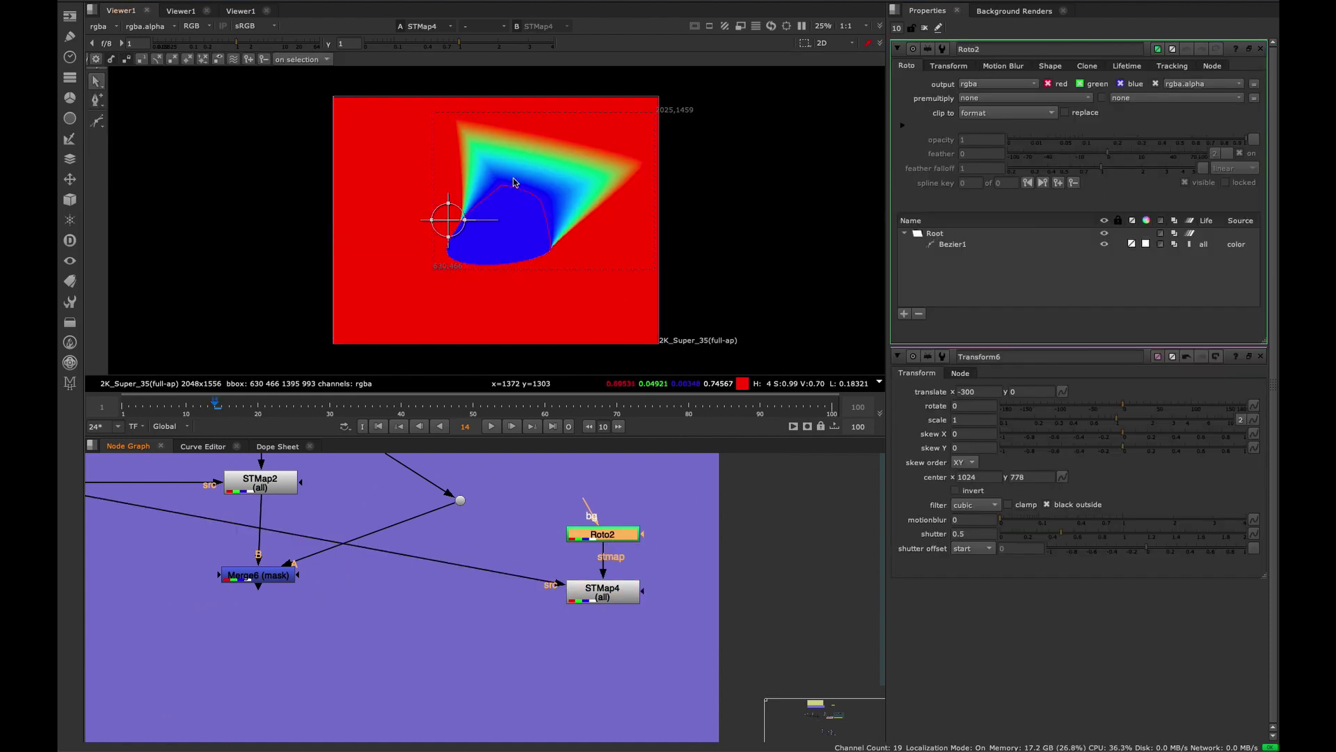
pyautogui.click(514, 191)
pyautogui.moveTo(503, 186); pyautogui.dragTo(530, 236)
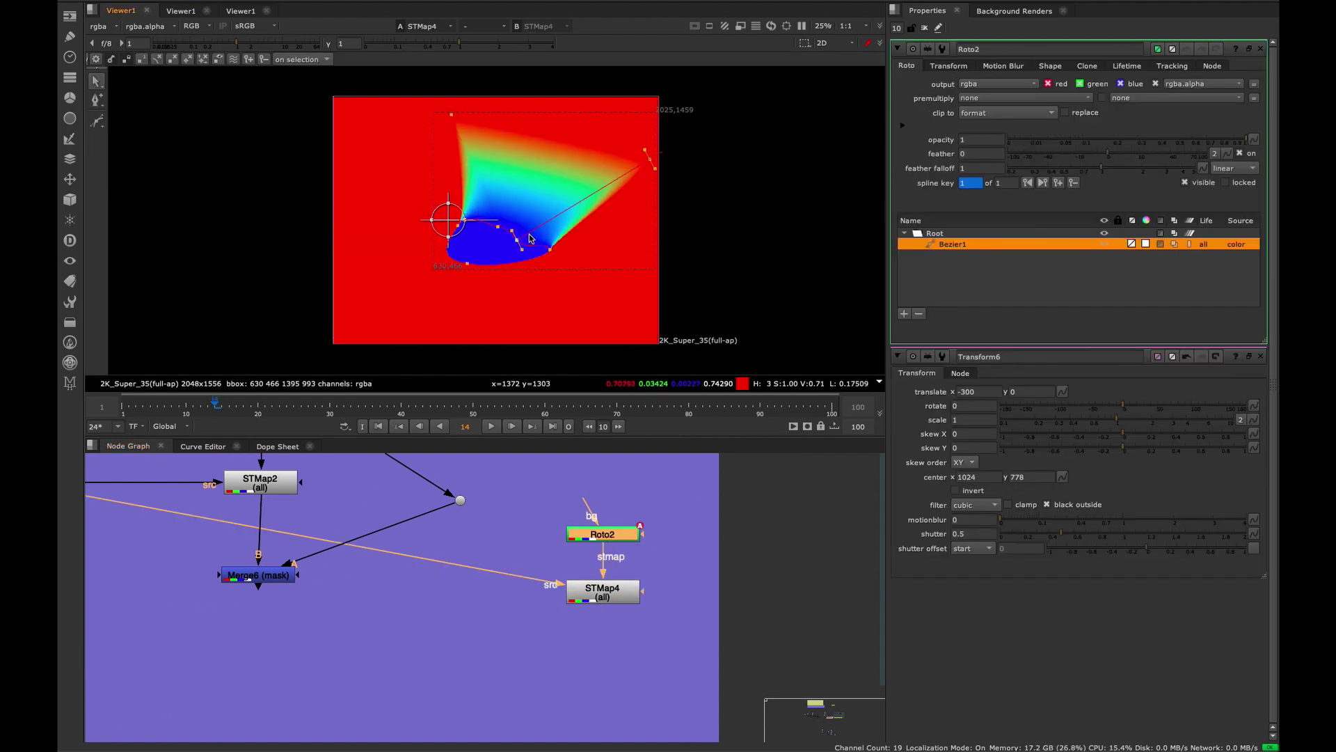
pyautogui.moveTo(633, 162); pyautogui.dragTo(554, 216)
# - Compare the feathered Roto2 matte with the remapped STMap4 output
pyautogui.click(576, 539)
pyautogui.press('1')
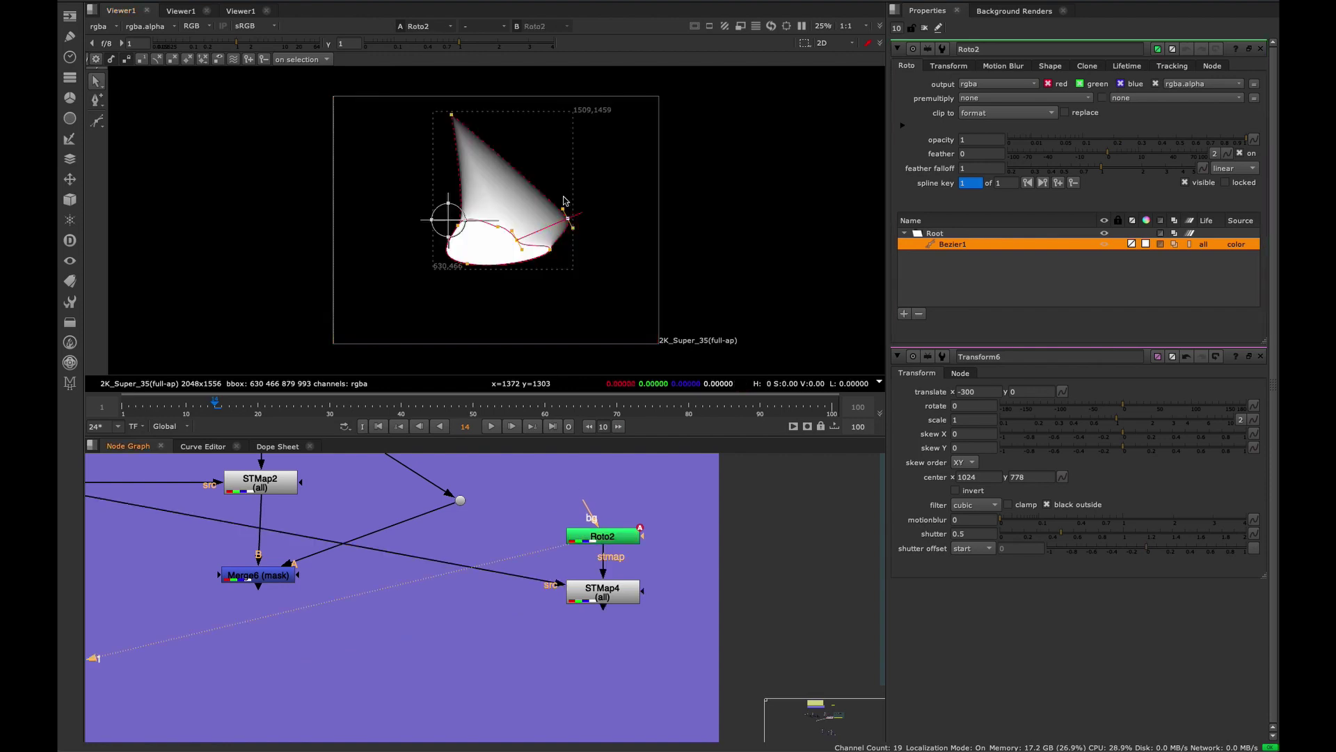
pyautogui.click(602, 591)
pyautogui.press('1')
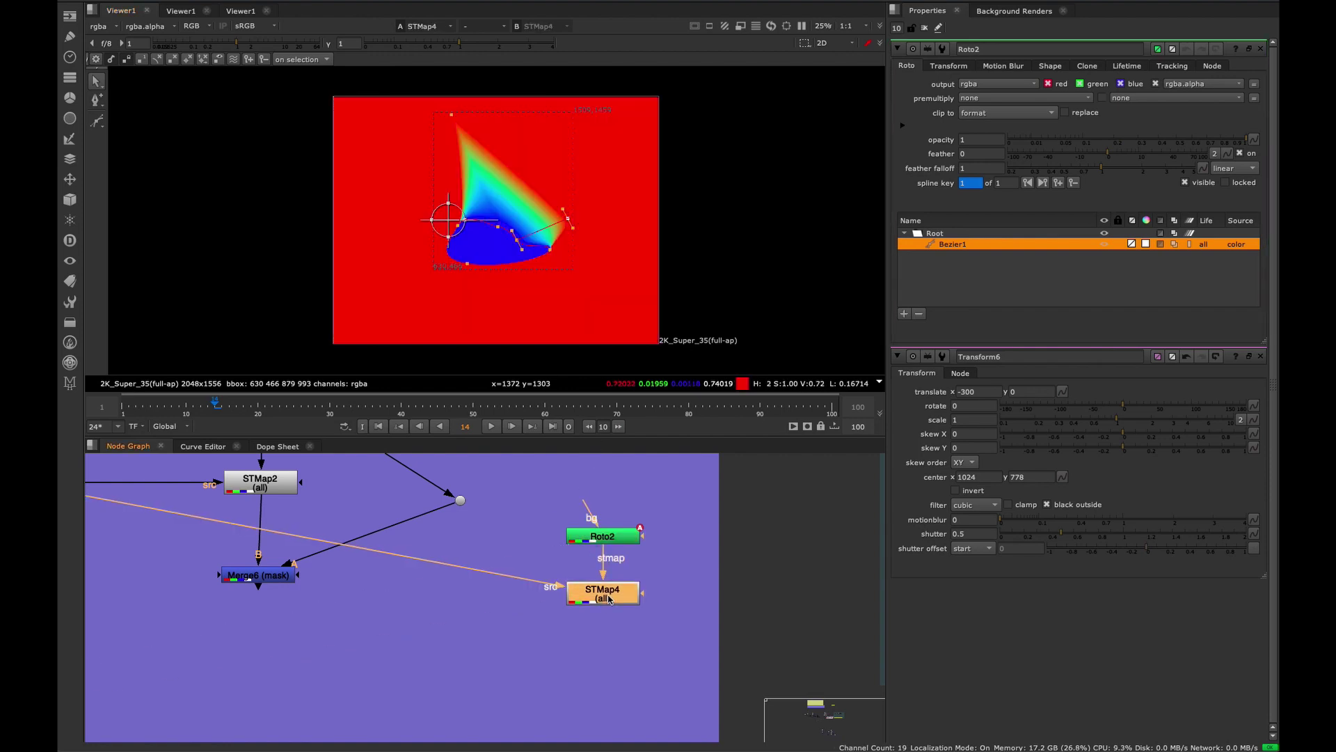
# - Open STMap4's properties and close those of Roto2 and Transform6
pyautogui.doubleClick(603, 592)
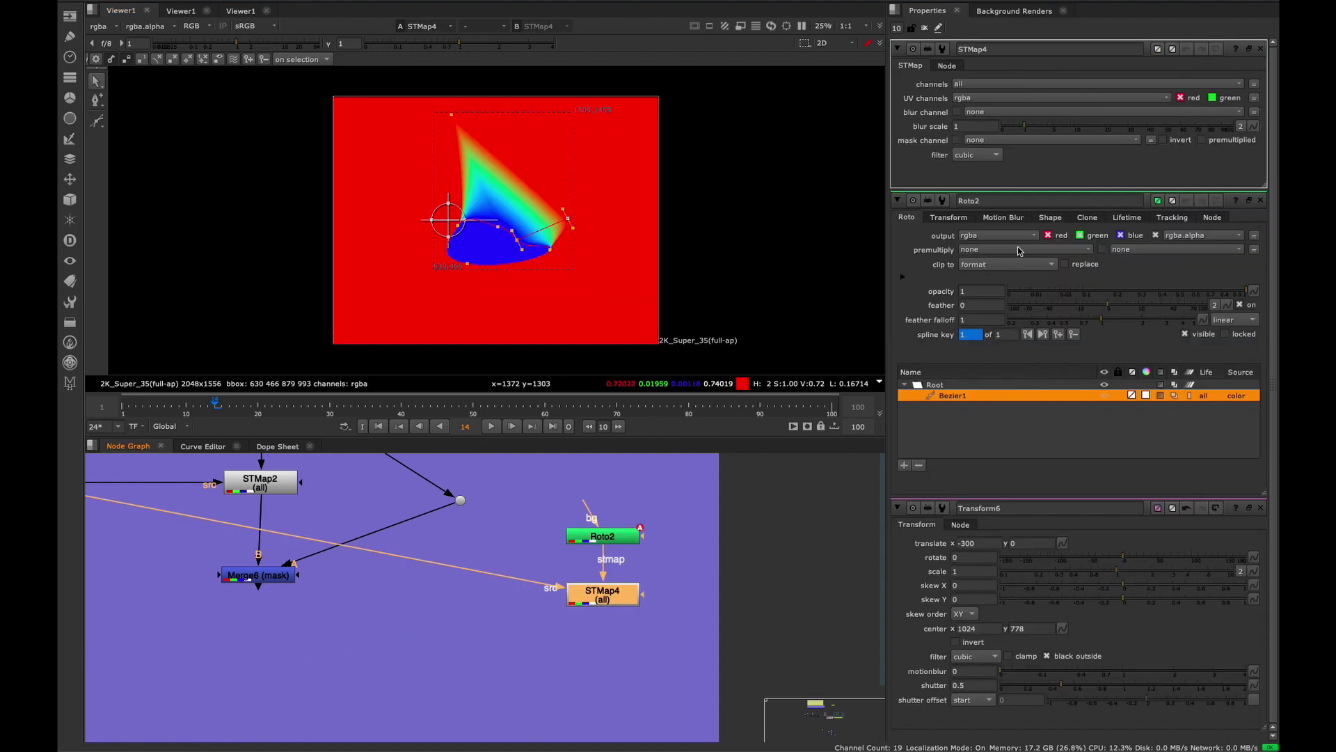
pyautogui.click(1261, 202)
pyautogui.click(1261, 202)
# - Reopen Roto2's properties and pull two Bezier1 points outward to enlarge the shape
pyautogui.doubleClick(606, 537)
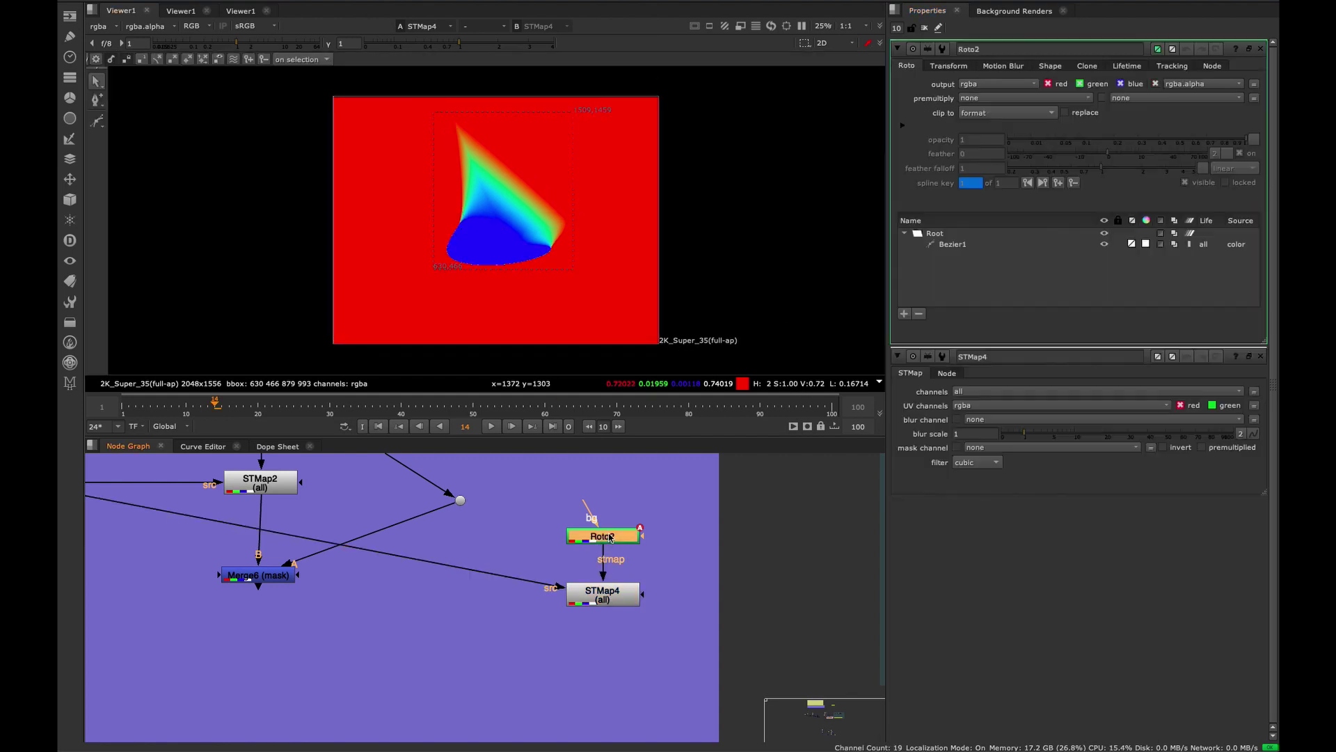
pyautogui.click(552, 252)
pyautogui.moveTo(519, 240); pyautogui.dragTo(562, 198)
pyautogui.moveTo(551, 249); pyautogui.dragTo(588, 305)
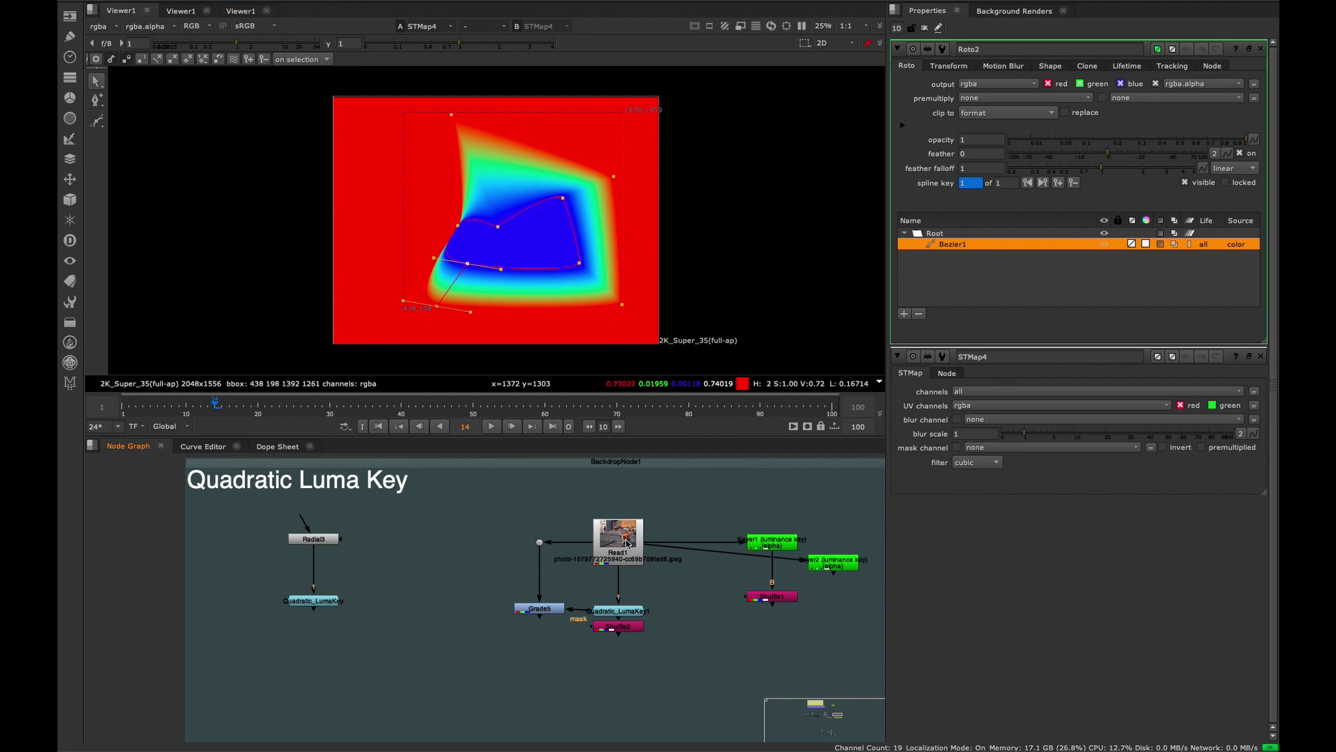
# - View the Read1 photo in the Quadratic Luma Key backdrop and close all open node properties
pyautogui.click(626, 543)
pyautogui.press('1')
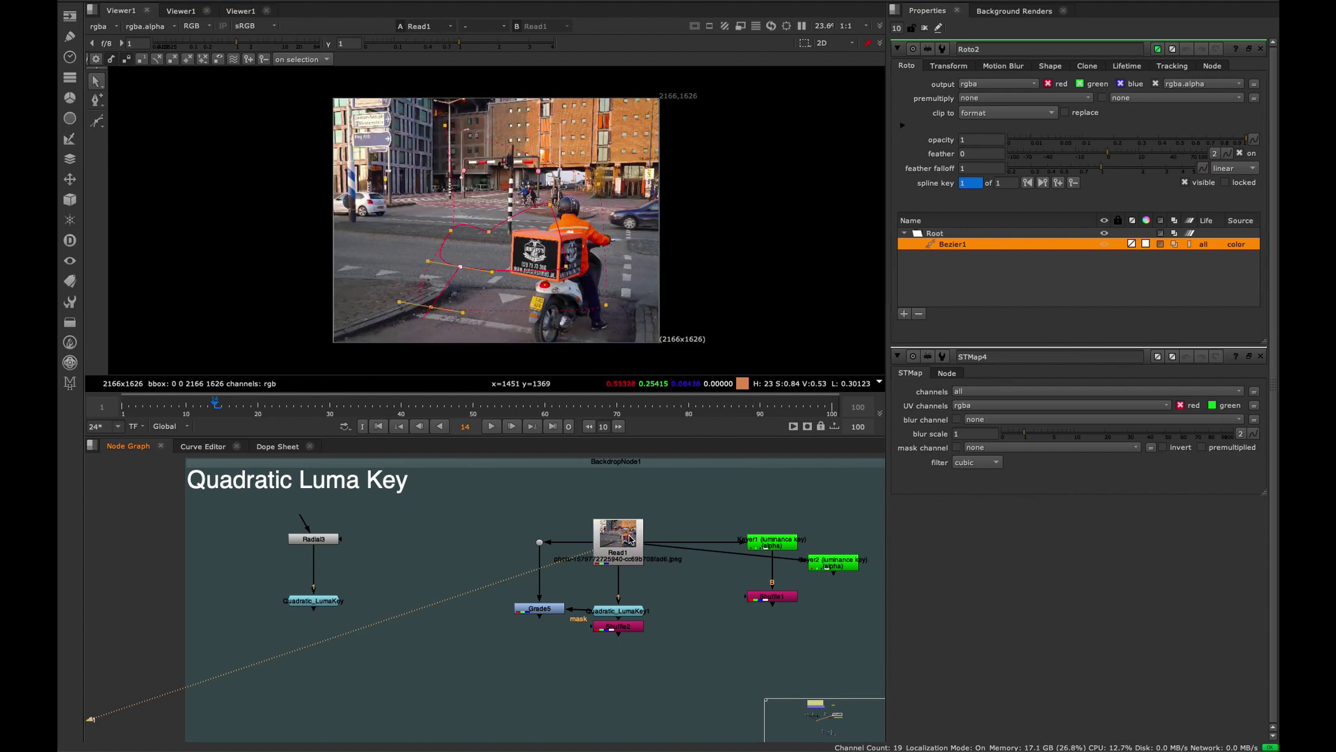
pyautogui.keyDown('ctrl'); pyautogui.click(1261, 49); pyautogui.keyUp('ctrl')
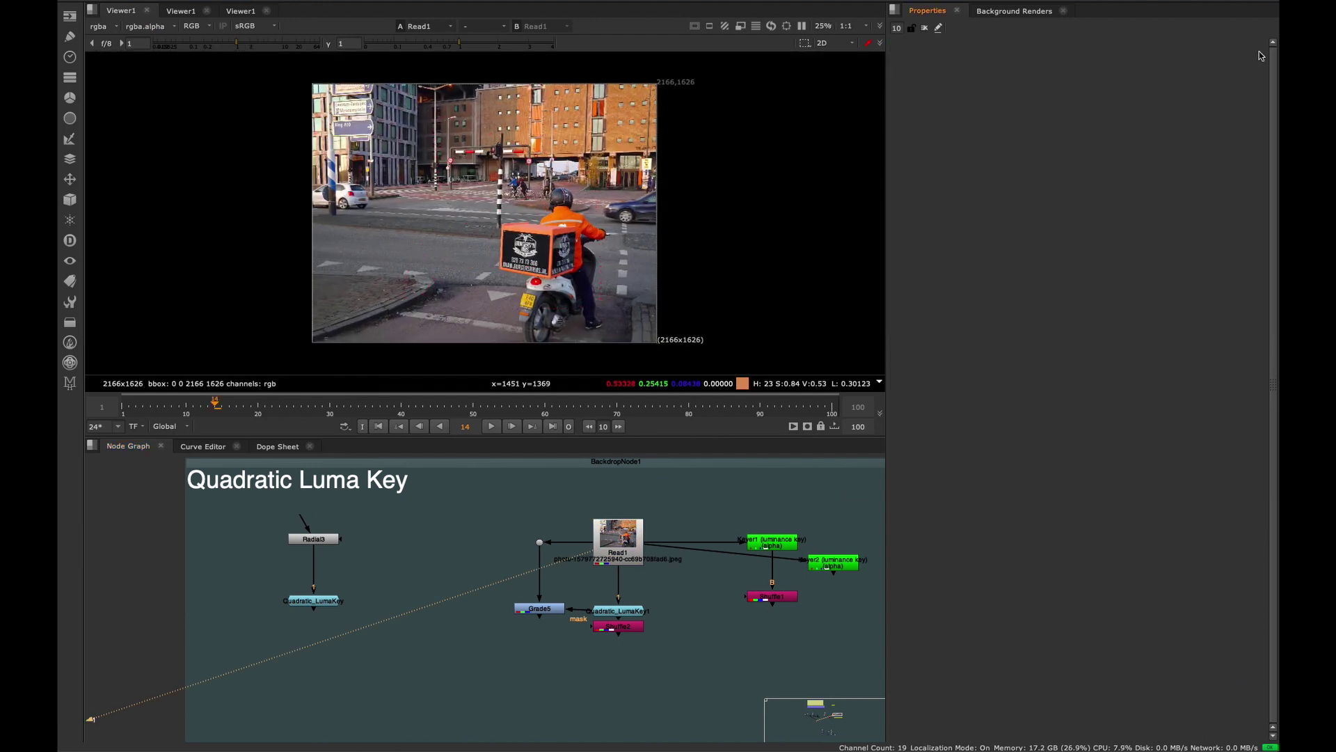
# - Examine the Quadratic_LumaKey1 setup and the NK404 course note above the backdrops
pyautogui.scroll(4, 588, 574)
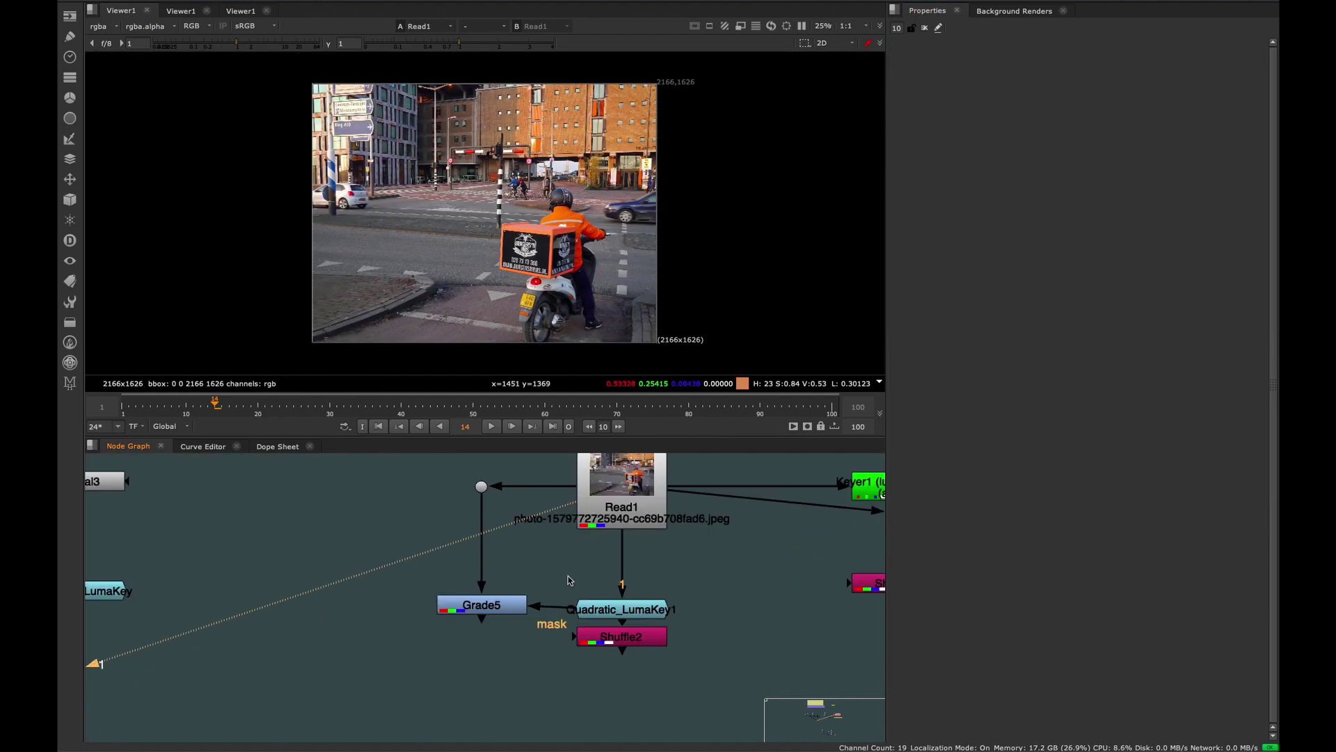
pyautogui.click(607, 584)
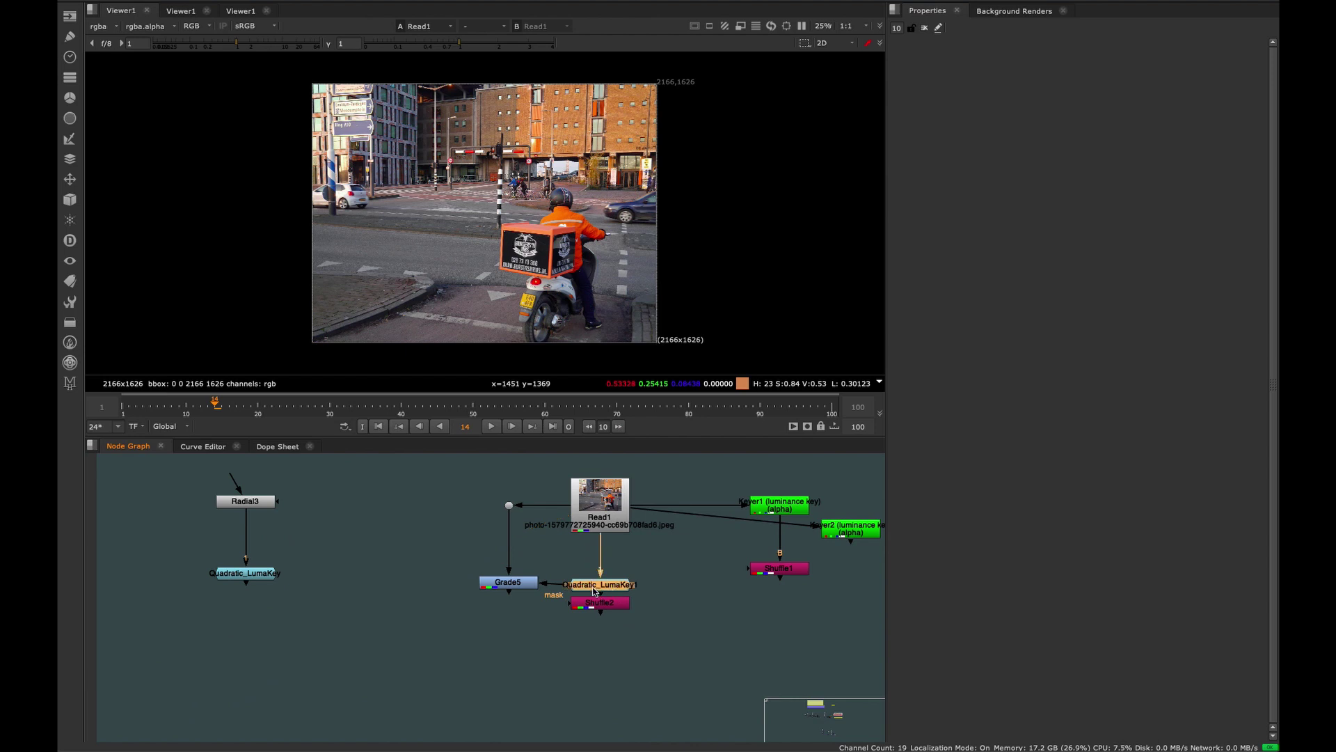
pyautogui.scroll(3, 595, 590)
pyautogui.press('space')
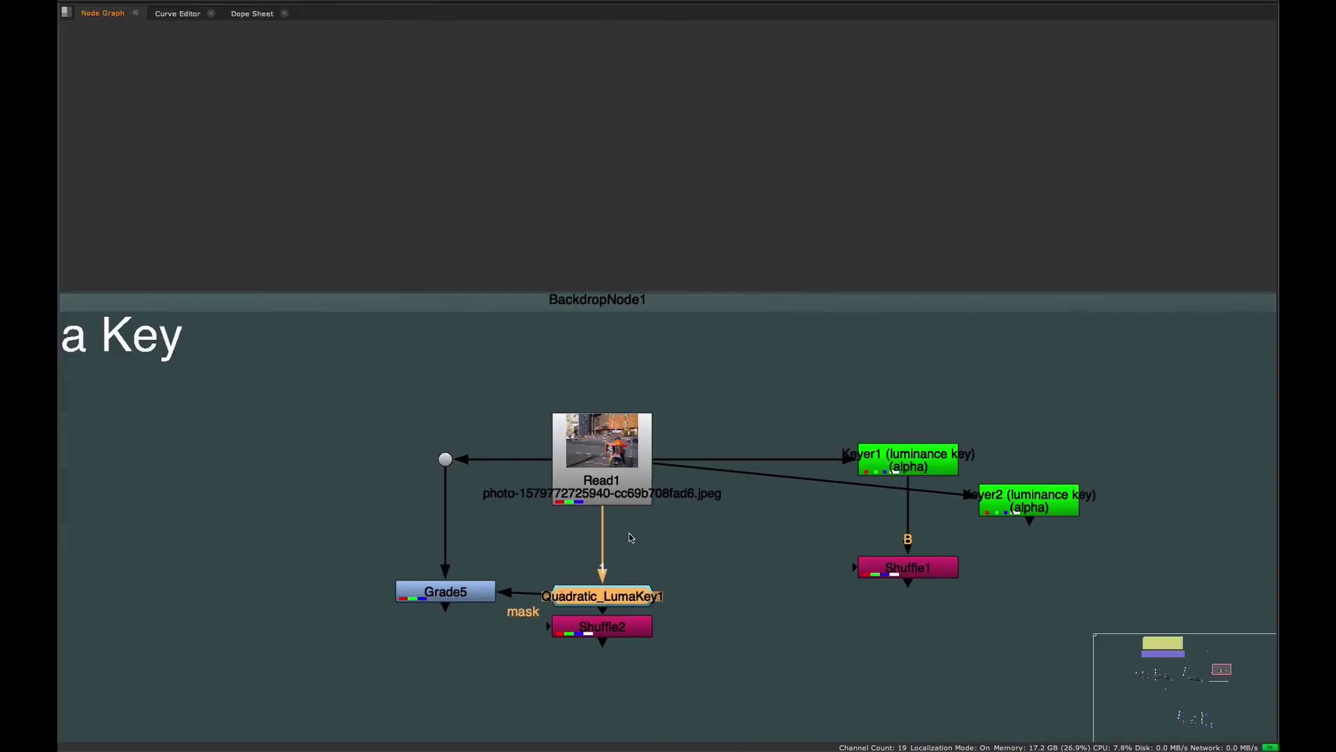
pyautogui.press('space')
pyautogui.scroll(-10, 664, 527)
pyautogui.moveTo(278, 522); pyautogui.dragTo(643, 586, button='middle')
pyautogui.moveTo(663, 484); pyautogui.dragTo(471, 554, button='middle')
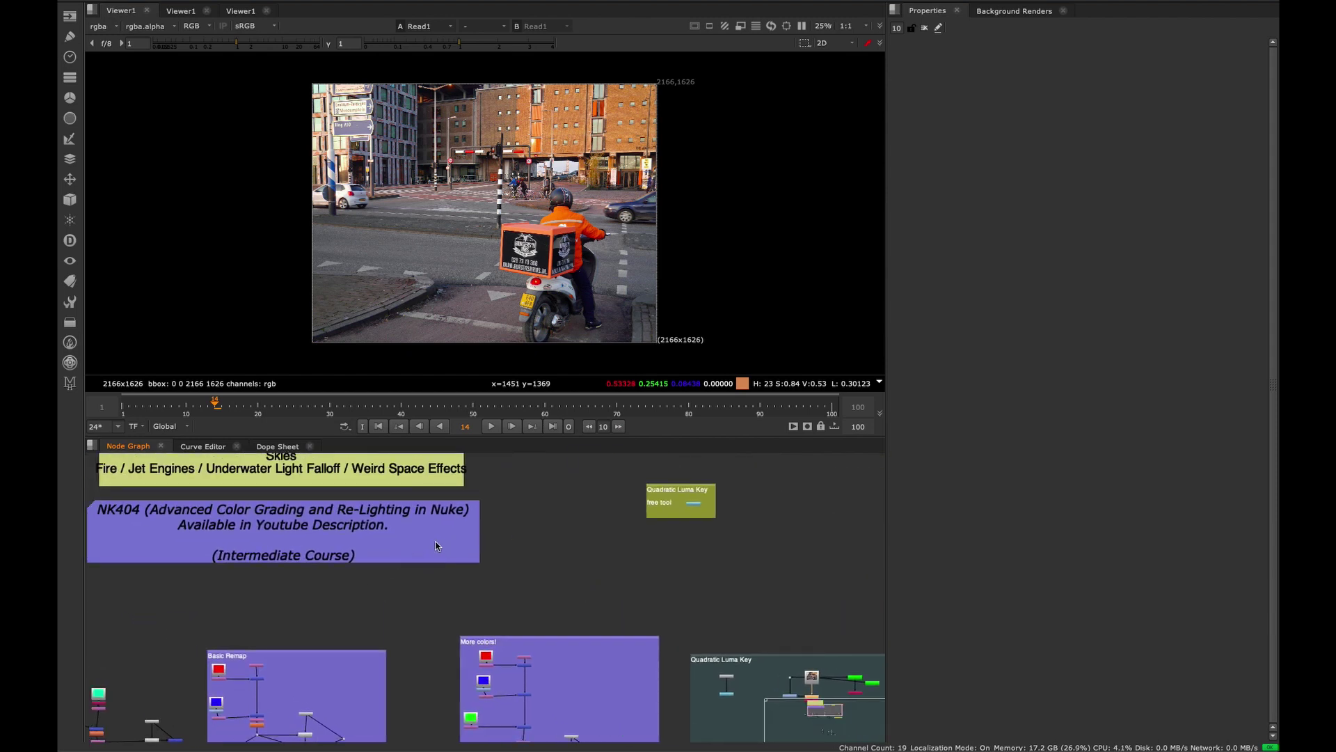
pyautogui.moveTo(321, 542); pyautogui.dragTo(330, 548)
pyautogui.moveTo(393, 565); pyautogui.dragTo(559, 560, button='middle')
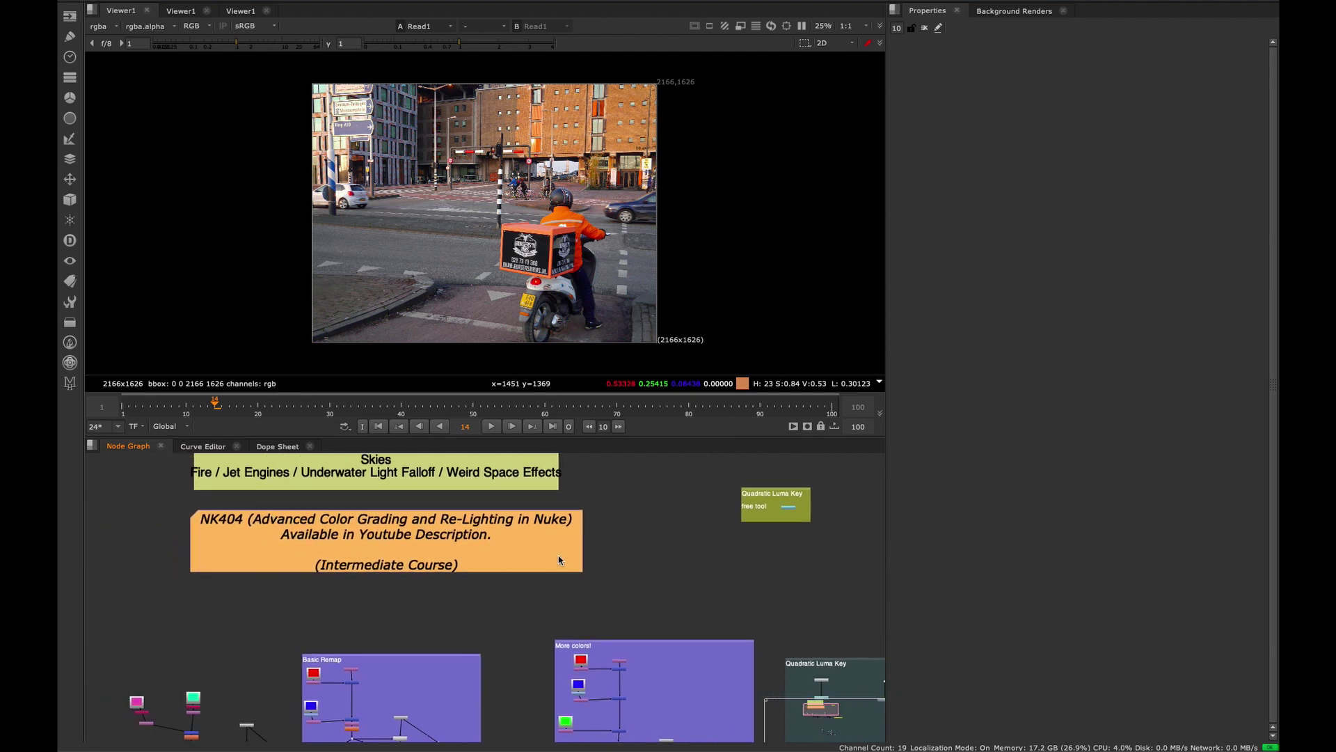
# - View Quadratic_LumaKey1's output up close, open its properties and enter its internal node graph
pyautogui.moveTo(766, 588); pyautogui.dragTo(233, 456, button='middle')
pyautogui.scroll(1, 454, 518)
pyautogui.scroll(8, 334, 562)
pyautogui.click(451, 530)
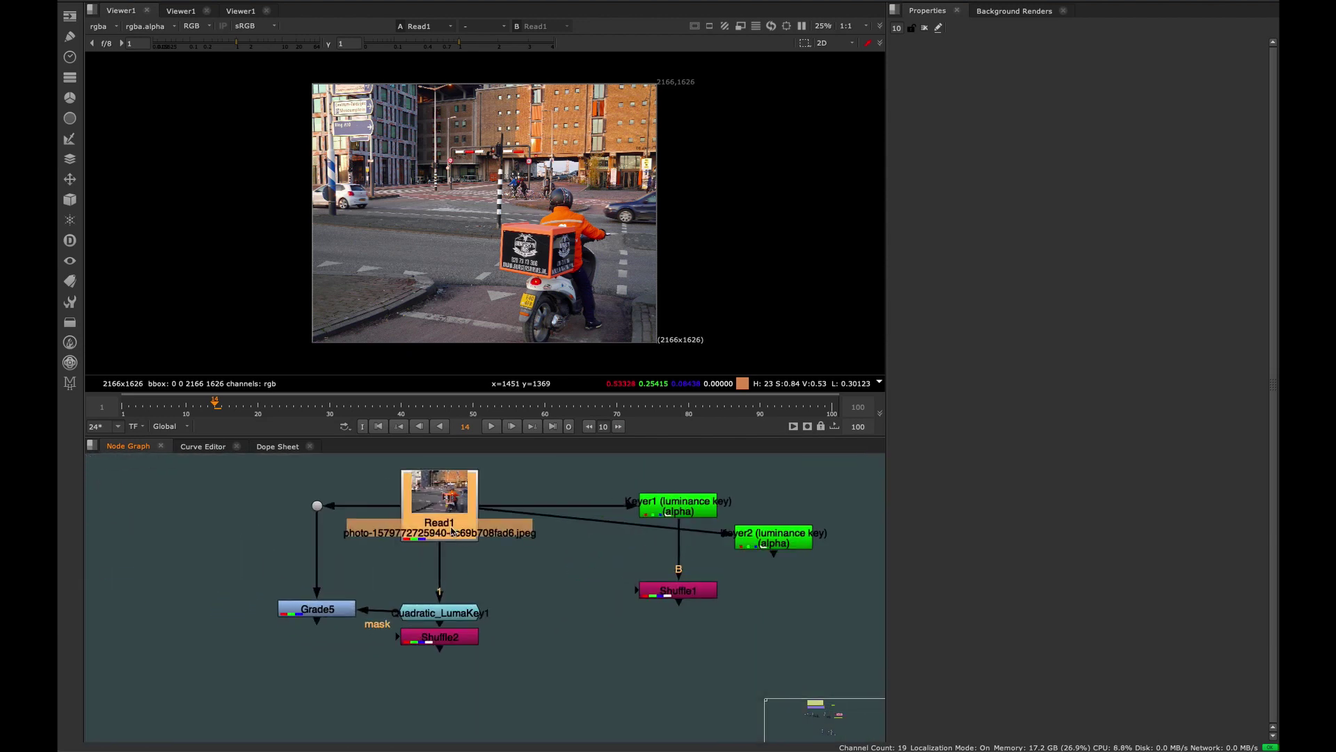
pyautogui.doubleClick(458, 617)
pyautogui.press('1')
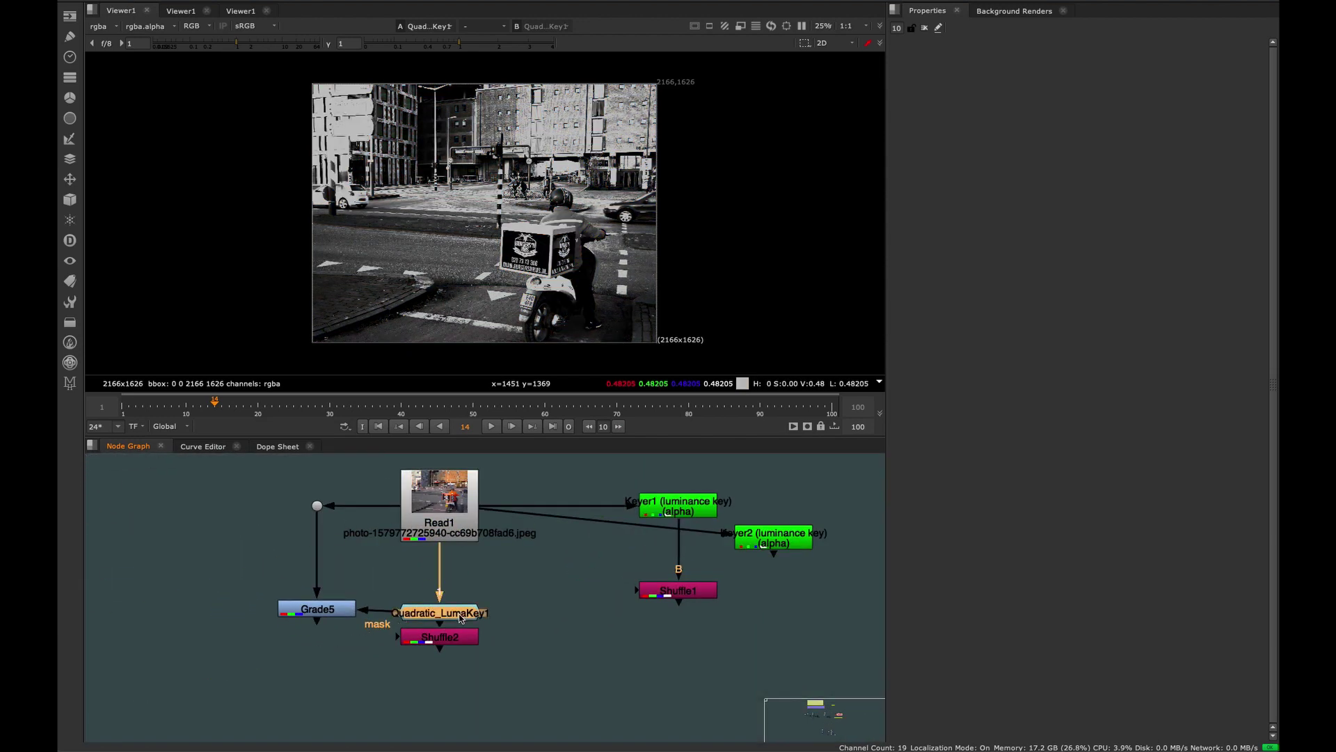
pyautogui.scroll(3, 476, 274)
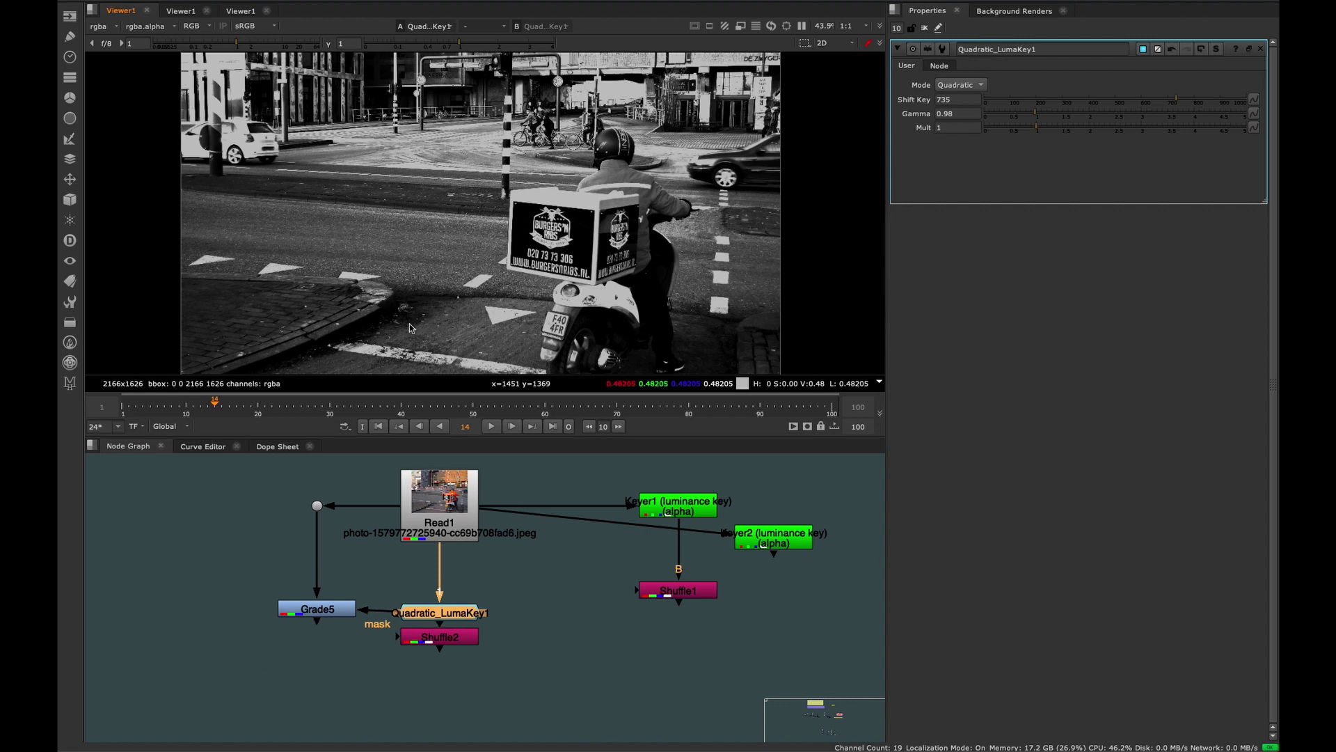
pyautogui.scroll(2, 409, 328)
pyautogui.hotkey('ctrl', 'Return')
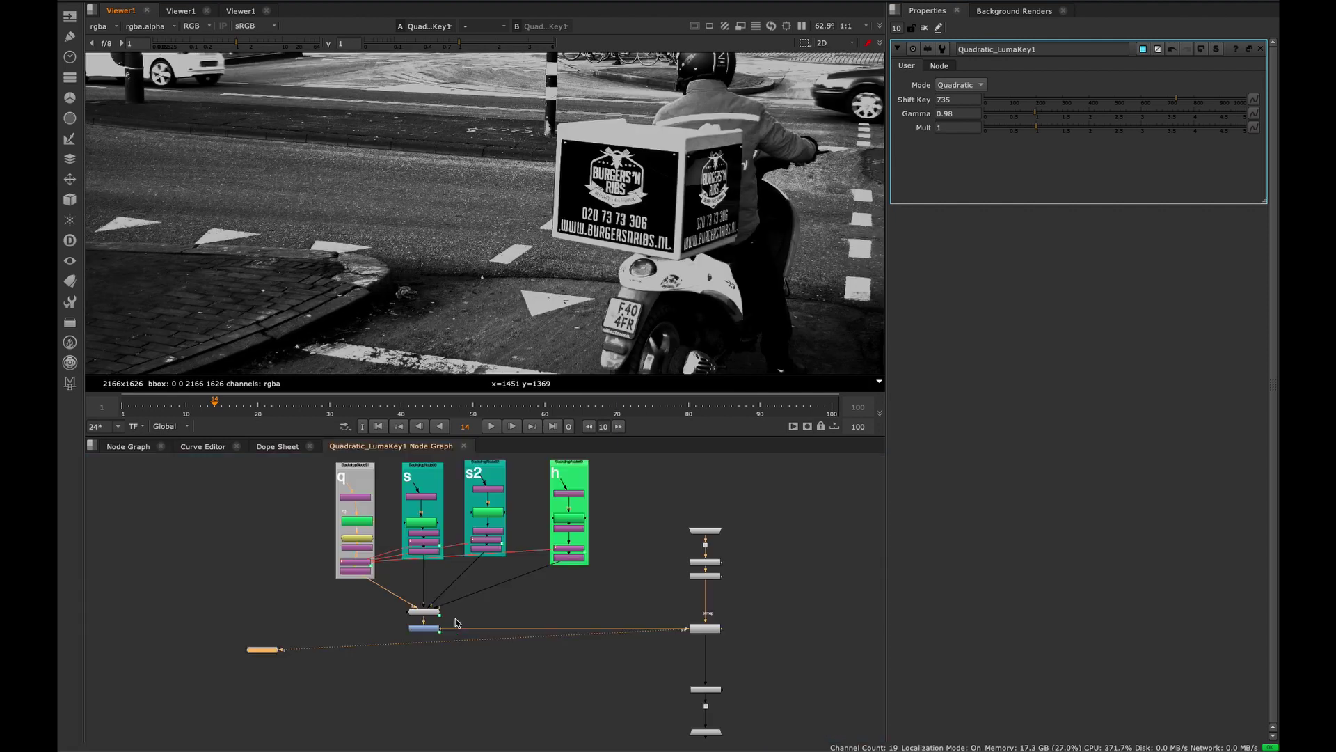
# - Examine the q, s, s2 and h backdrops and how they feed Switch1 in the luma key's internal node graph
pyautogui.moveTo(447, 514); pyautogui.dragTo(378, 531, button='middle')
pyautogui.press('space')
pyautogui.scroll(1, 310, 607)
pyautogui.moveTo(307, 590); pyautogui.dragTo(345, 578, button='middle')
pyautogui.scroll(2, 399, 529)
pyautogui.click(458, 544)
pyautogui.press('space')
pyautogui.moveTo(476, 594); pyautogui.dragTo(340, 503, button='middle')
pyautogui.press('space')
pyautogui.moveTo(905, 494); pyautogui.dragTo(644, 586)
pyautogui.moveTo(781, 549); pyautogui.dragTo(752, 558)
pyautogui.hotkey('ctrl', 'z')
pyautogui.moveTo(456, 530); pyautogui.dragTo(588, 556, button='middle')
# - View the output of the Grade488 node below Switch1 and frame its gradient in the viewer
pyautogui.moveTo(588, 556); pyautogui.dragTo(422, 598)
pyautogui.press('space')
pyautogui.press('1')
pyautogui.click(462, 597)
pyautogui.press('f')
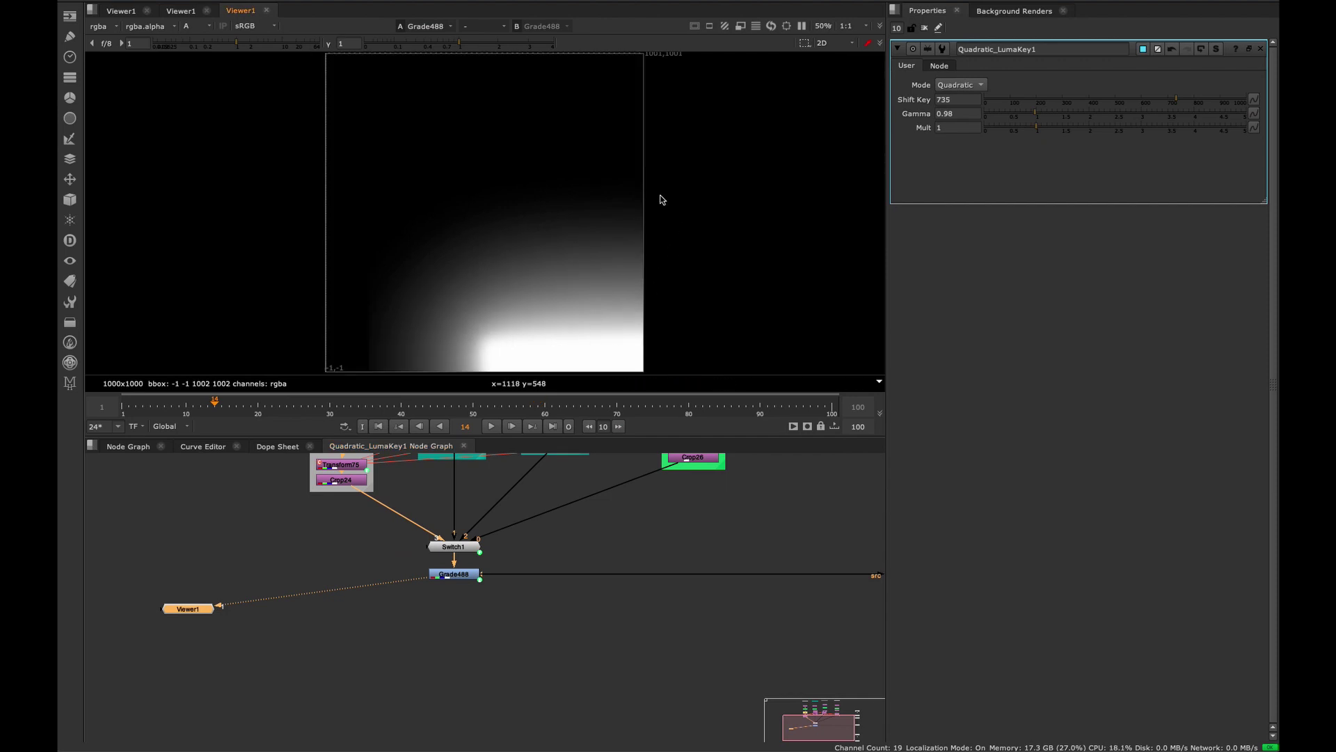
pyautogui.moveTo(599, 332); pyautogui.dragTo(567, 298, button='middle')
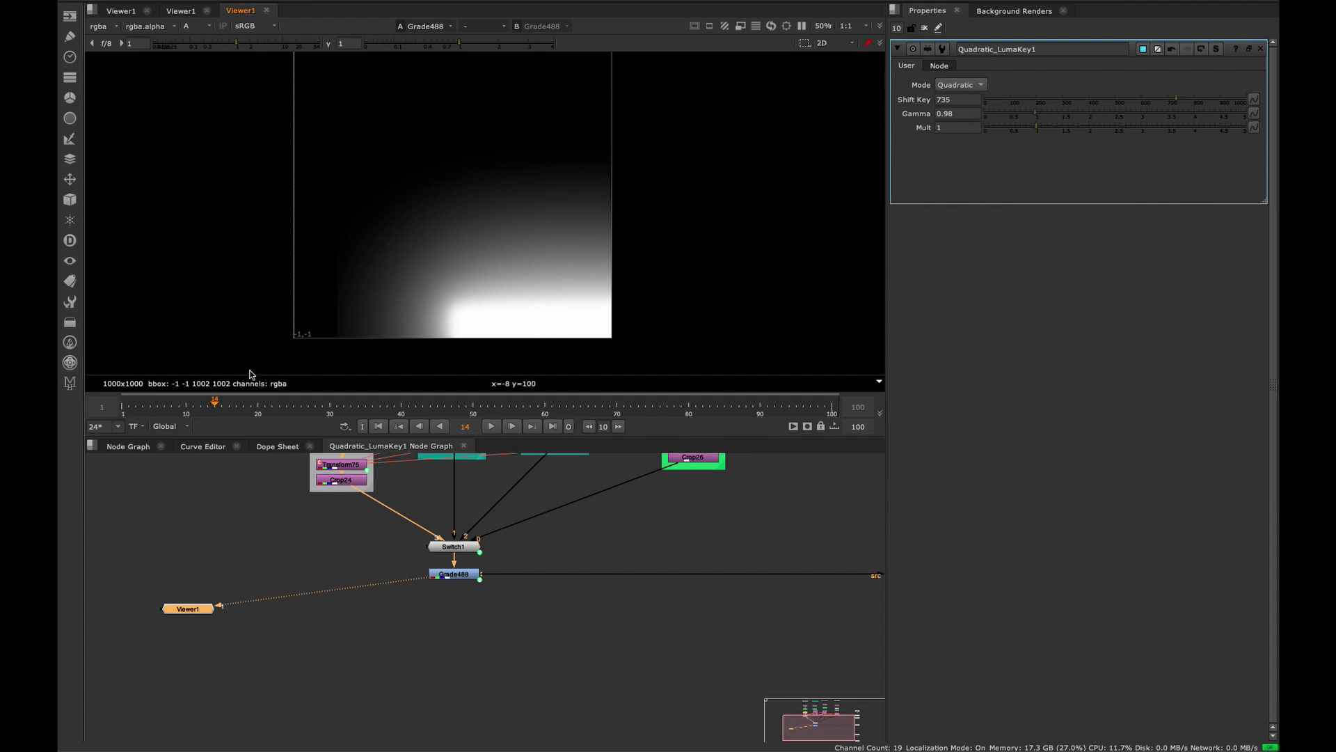
# - Return to the main node graph and view Keyer1's alpha channel with the whole image framed
pyautogui.click(129, 449)
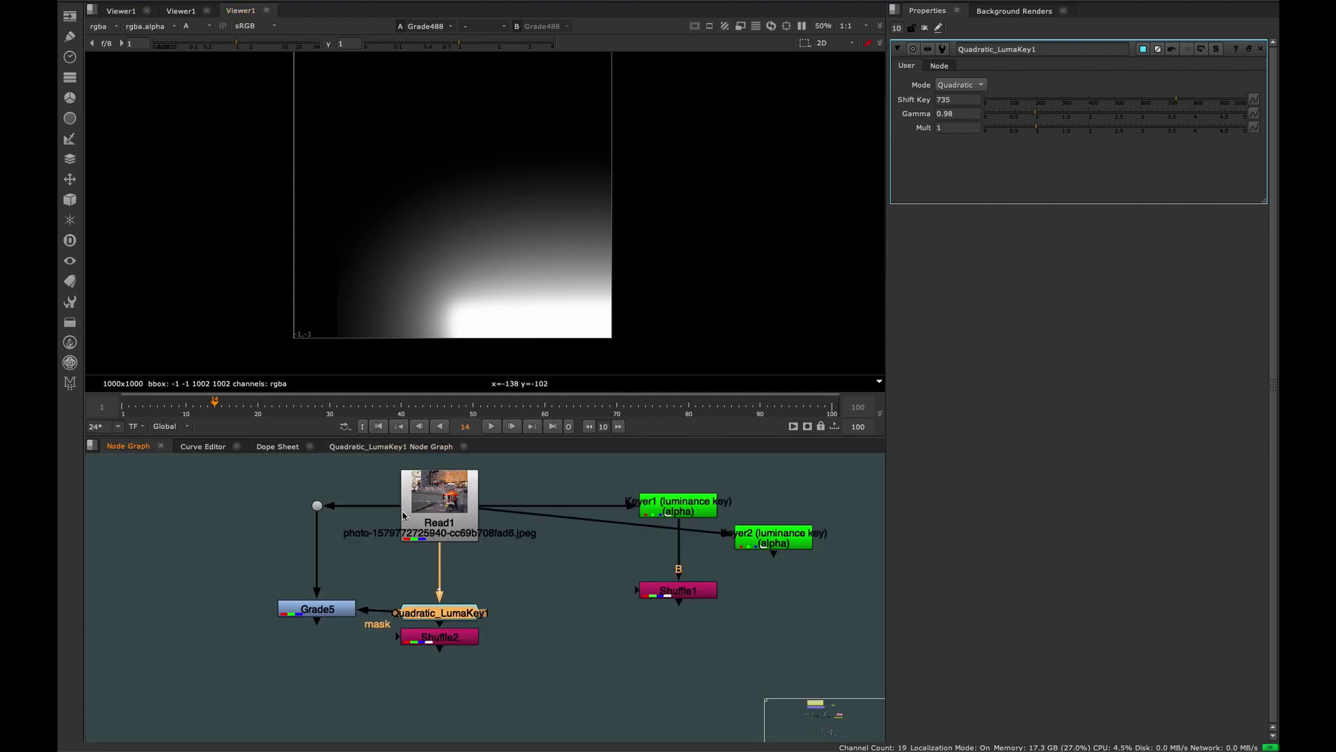
pyautogui.click(677, 516)
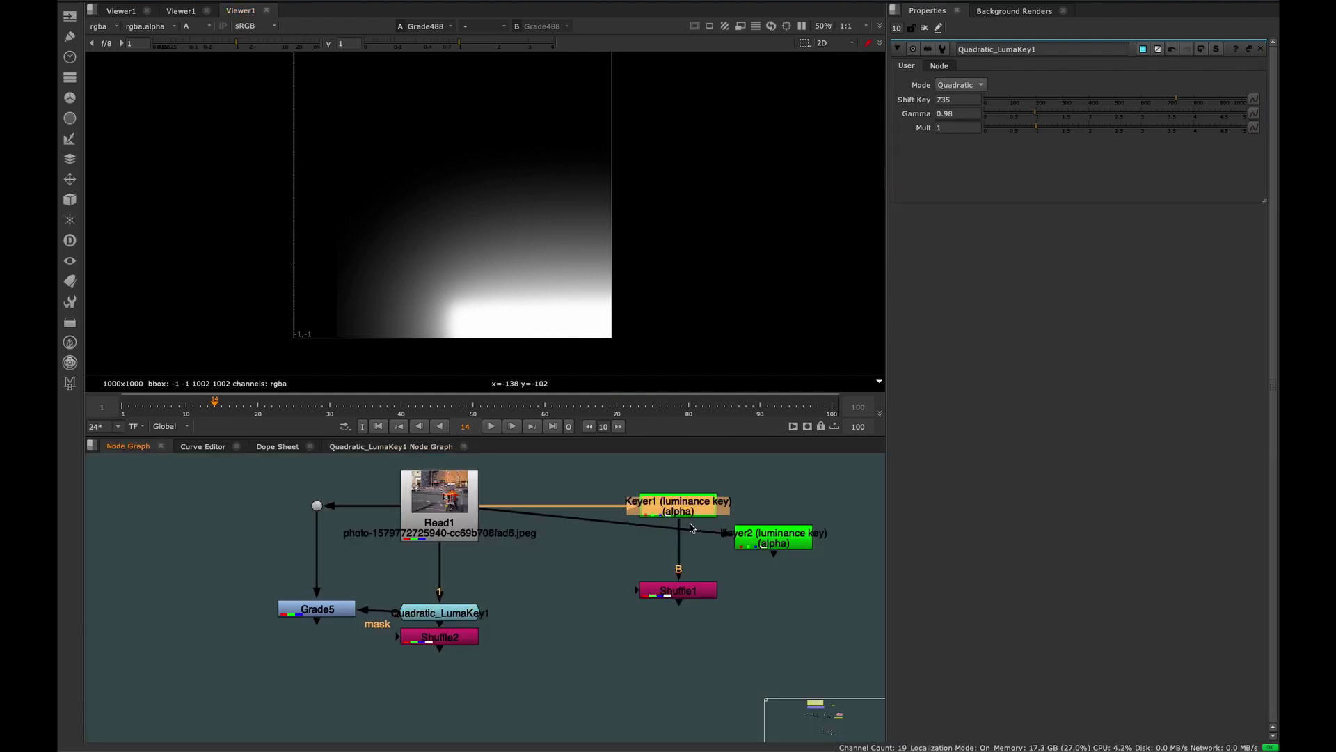
pyautogui.press('1')
pyautogui.press('f')
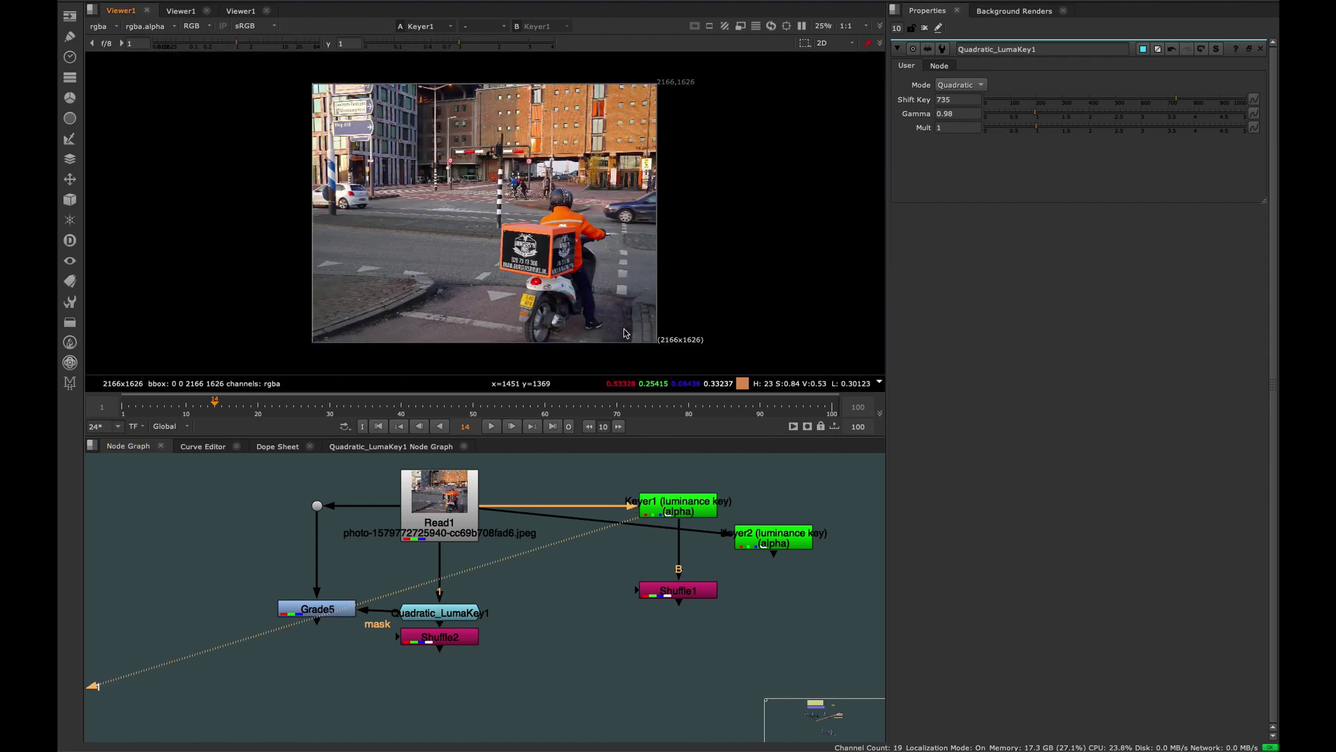
pyautogui.press('a')
# - Open Keyer1's properties, spread its luminance range to A 0 and B 1, and close Quadratic_LumaKey1's properties
pyautogui.doubleClick(675, 515)
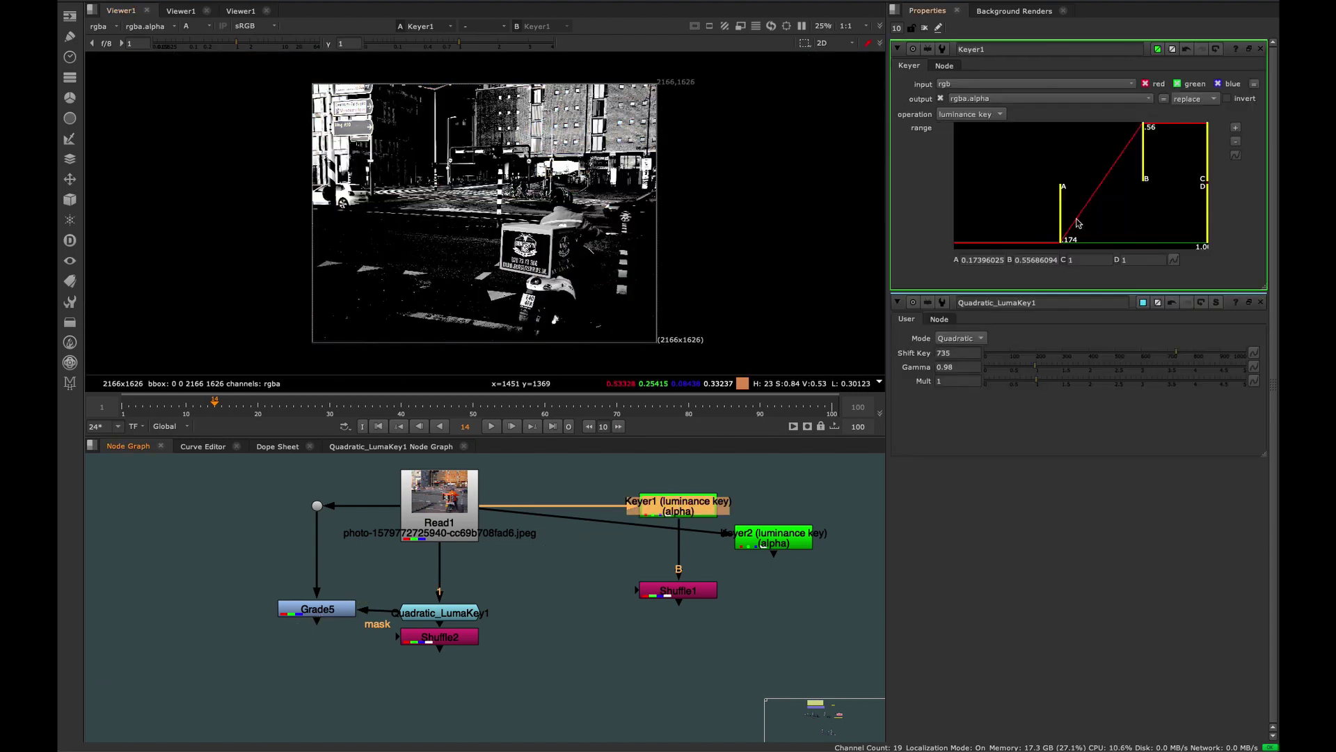
pyautogui.moveTo(1065, 189); pyautogui.dragTo(913, 198)
pyautogui.moveTo(1139, 167); pyautogui.dragTo(1260, 164)
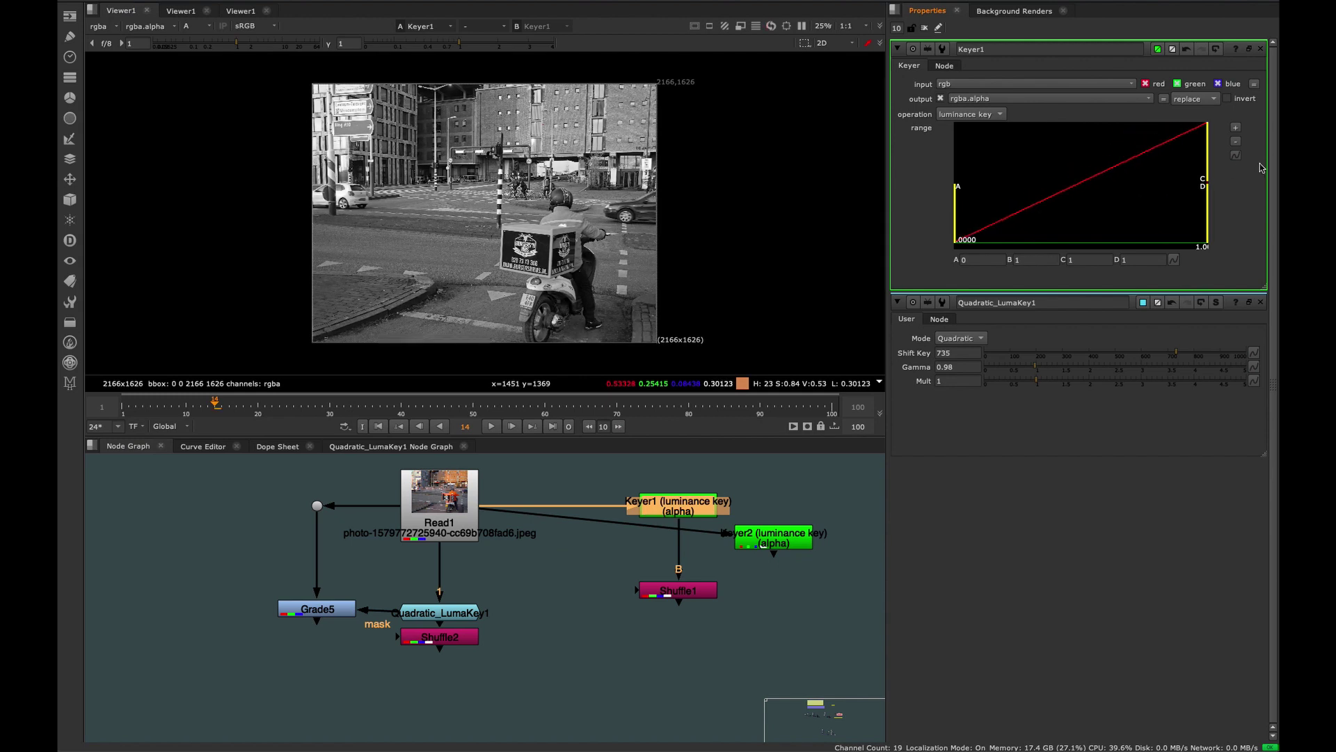
pyautogui.click(1261, 303)
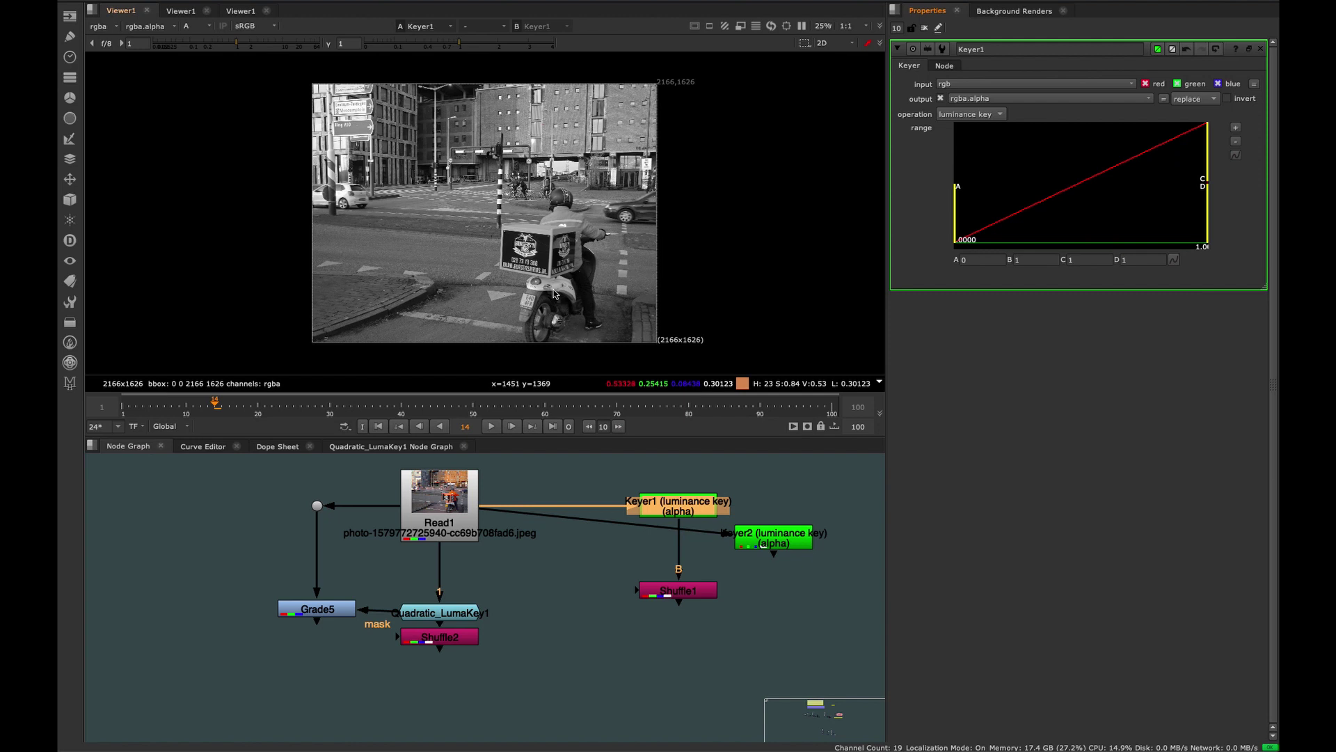
# - Tighten Keyer1's luminance range to A about 0.205 and B about 0.659, checking the road texture up close
pyautogui.scroll(2, 442, 266)
pyautogui.scroll(2, 492, 219)
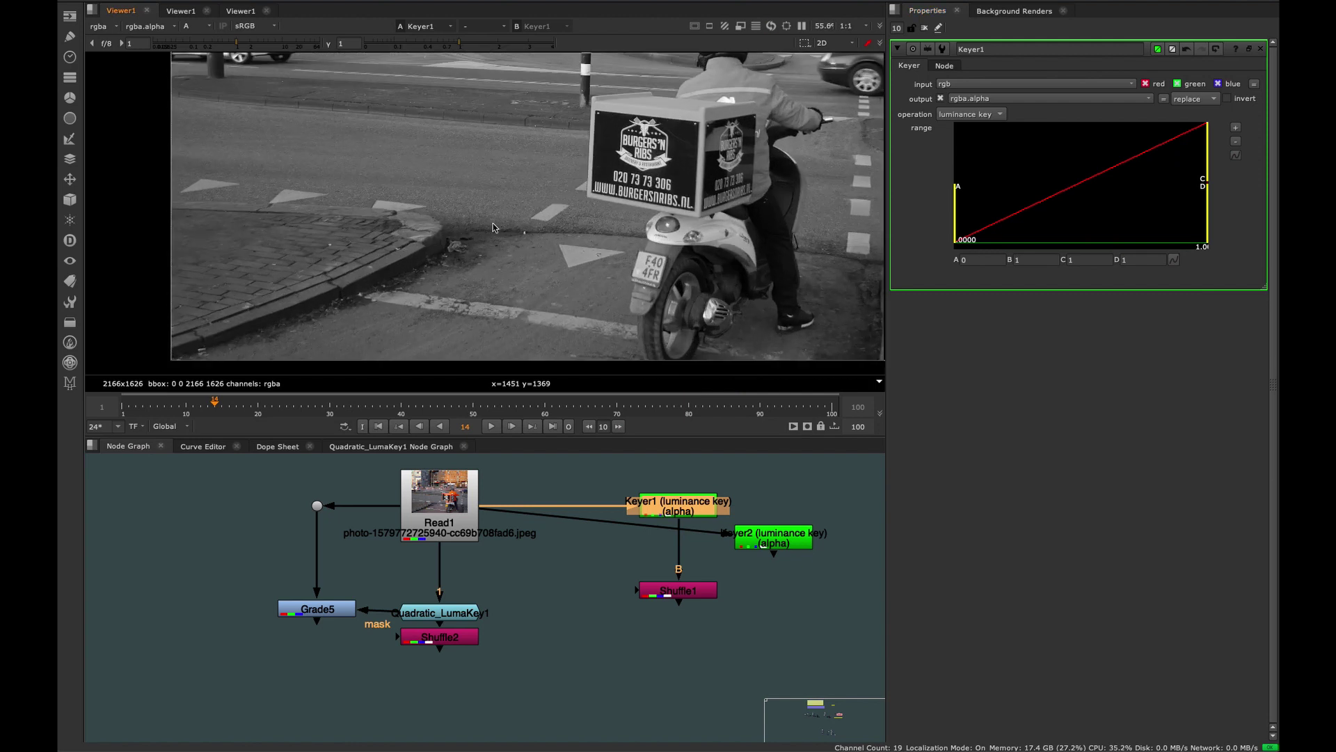
pyautogui.scroll(1, 453, 244)
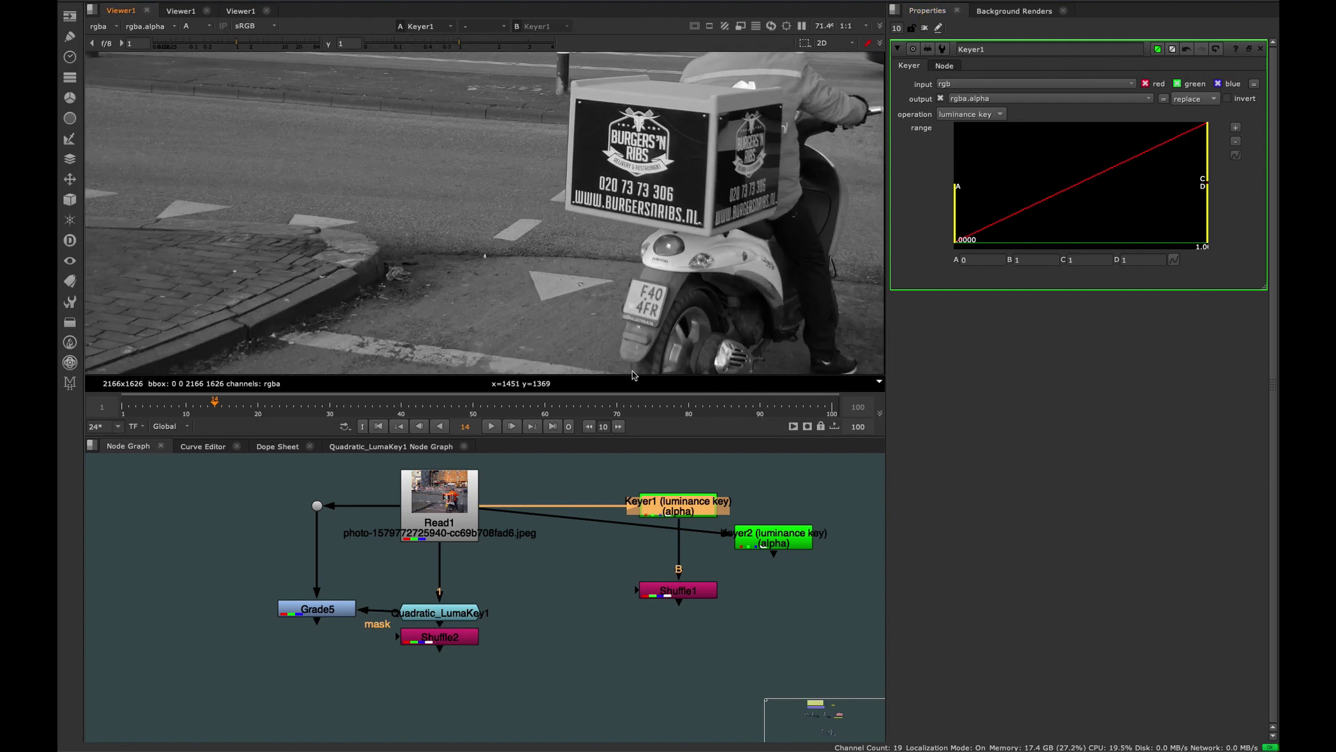
pyautogui.moveTo(452, 148); pyautogui.dragTo(416, 245, button='middle')
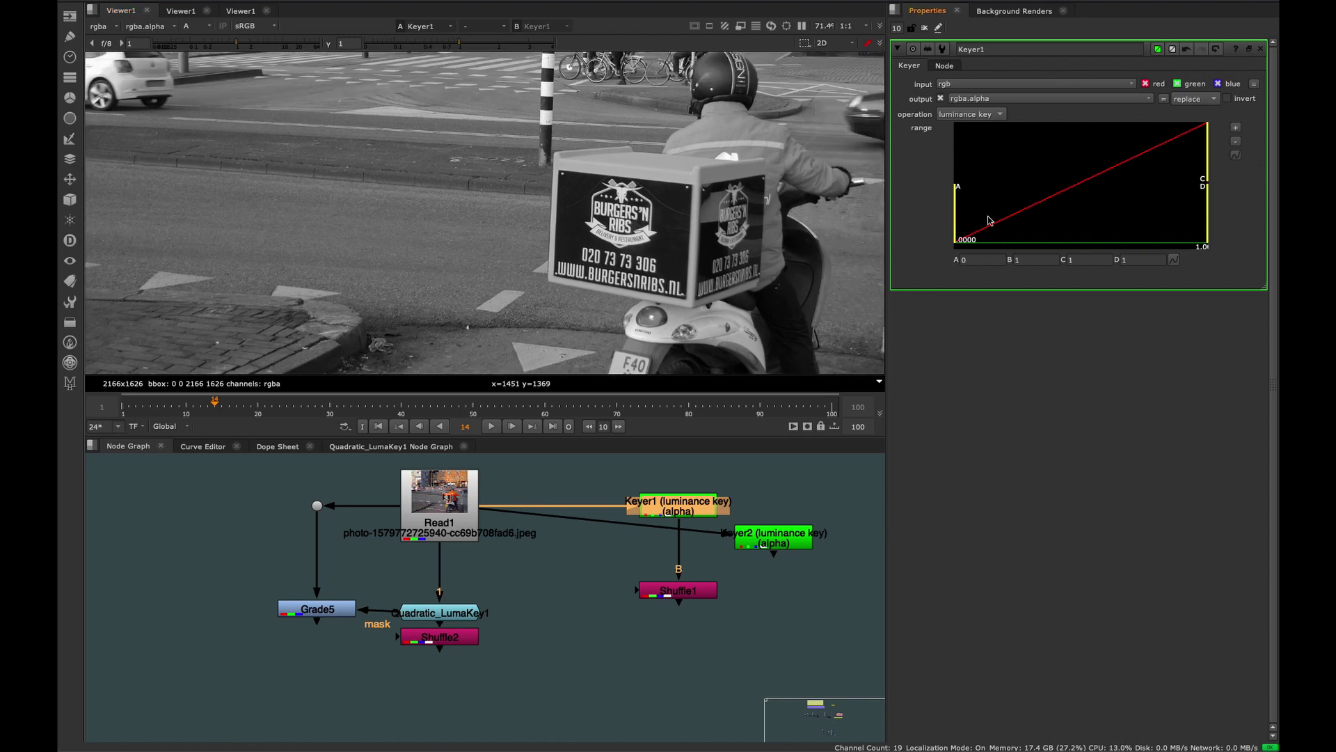
pyautogui.moveTo(956, 216); pyautogui.dragTo(1069, 209)
pyautogui.scroll(5, 389, 178)
pyautogui.moveTo(1206, 142); pyautogui.dragTo(1160, 140)
pyautogui.scroll(-4, 546, 220)
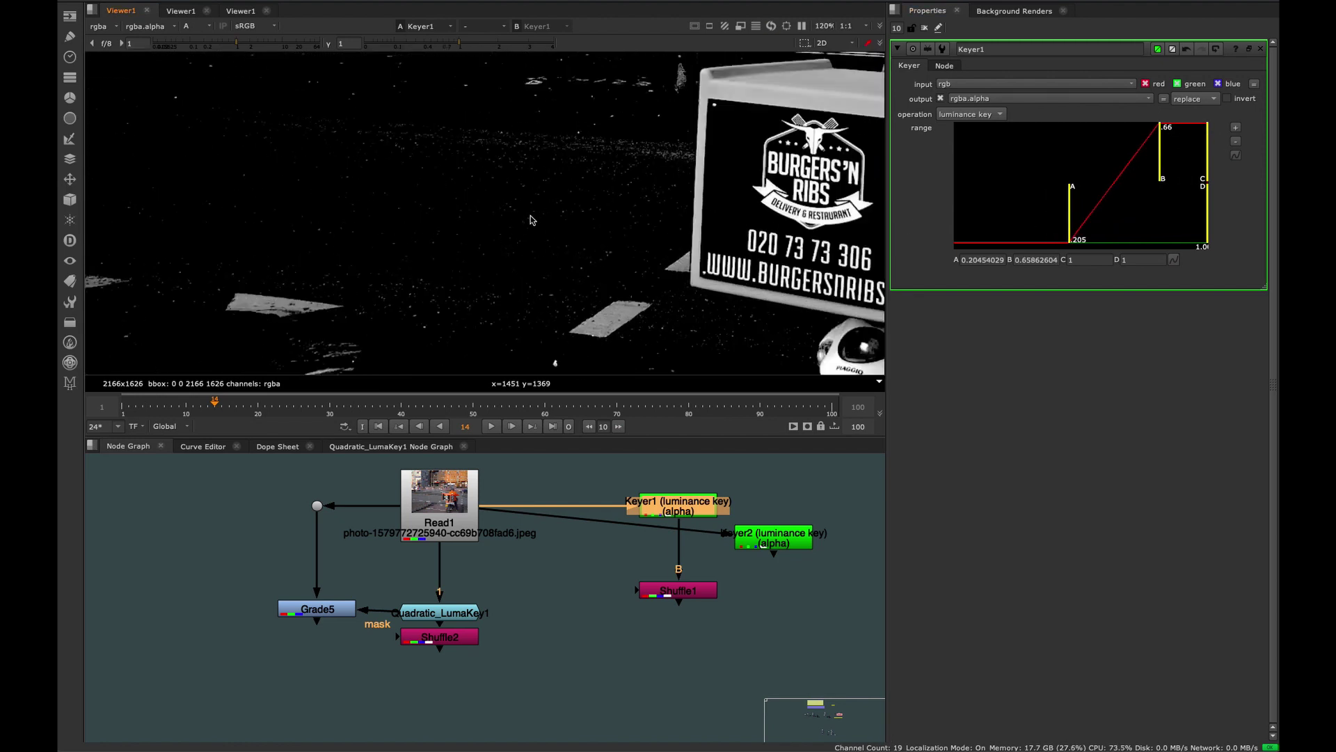
pyautogui.scroll(2, 519, 211)
pyautogui.moveTo(659, 504); pyautogui.dragTo(484, 495, button='middle')
pyautogui.scroll(-2, 604, 201)
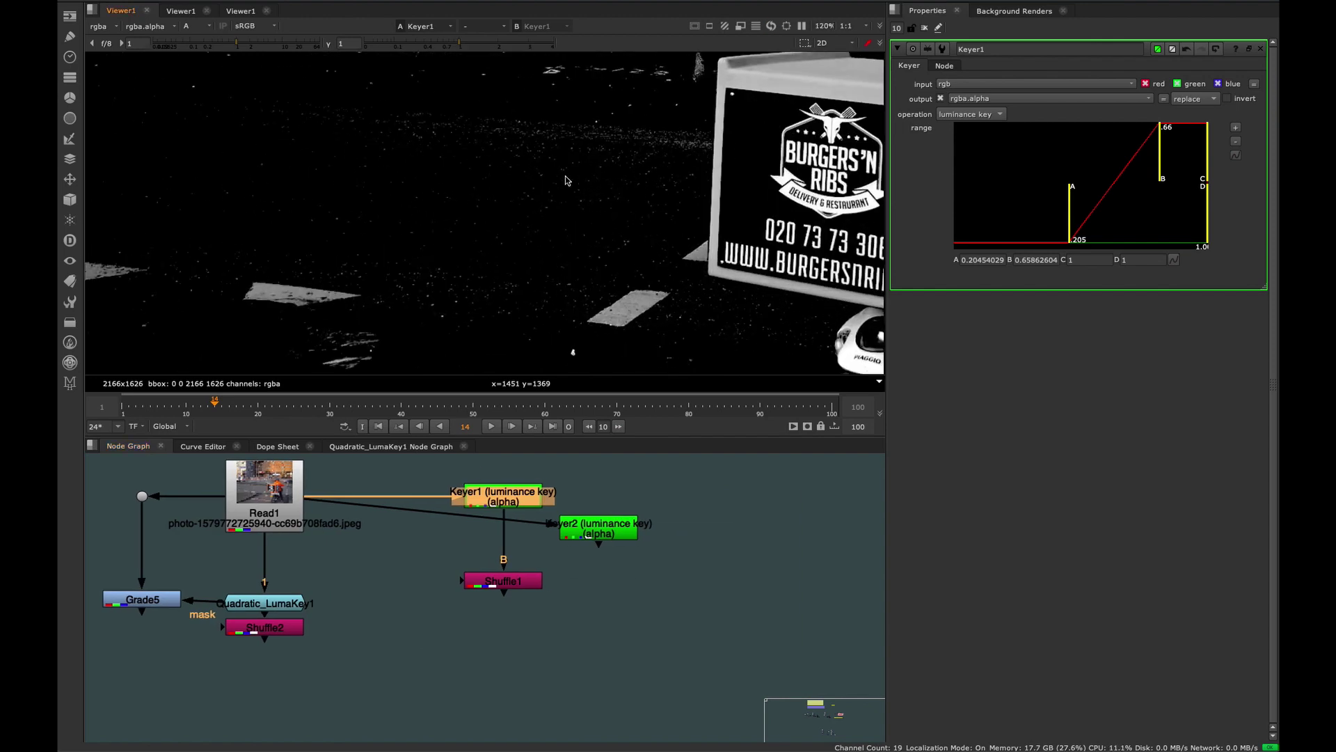
# - View Keyer2's output on the road area and open its properties
pyautogui.moveTo(597, 535); pyautogui.dragTo(621, 542)
pyautogui.press('1')
pyautogui.doubleClick(622, 540)
pyautogui.scroll(-3, 554, 215)
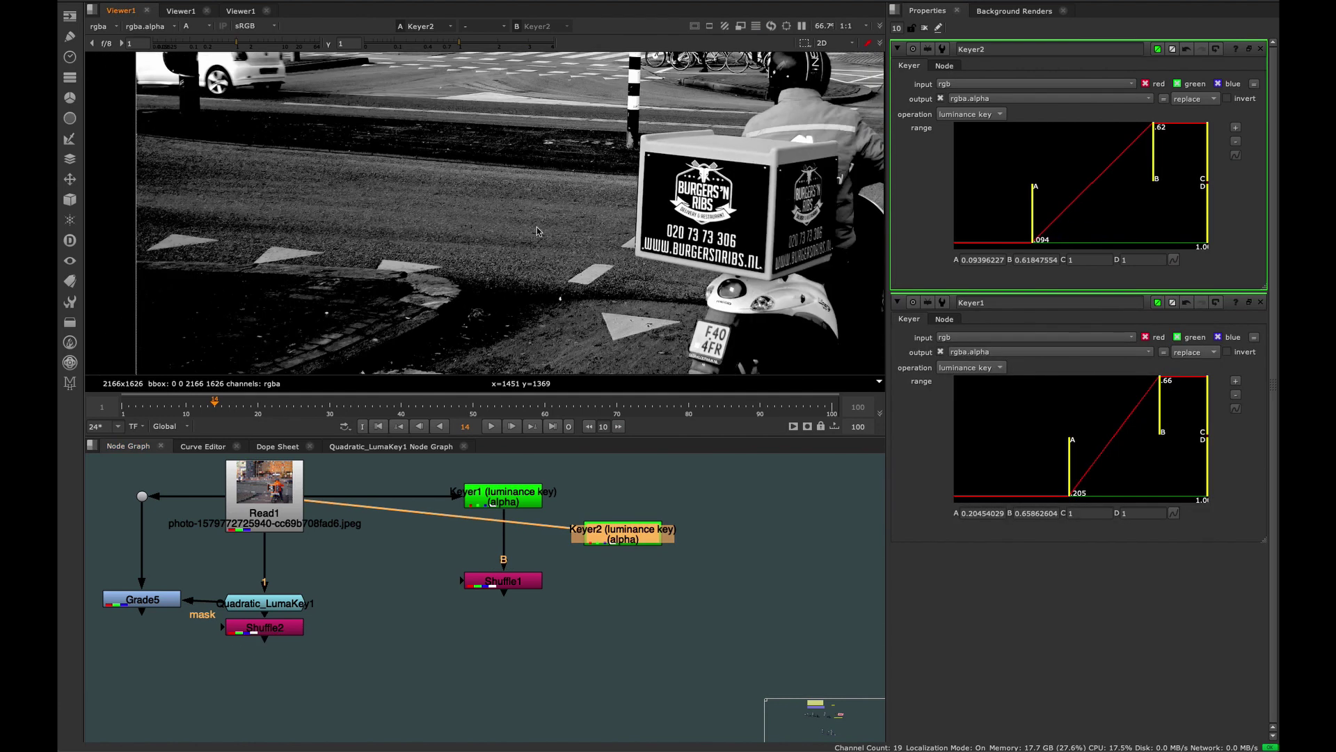
pyautogui.moveTo(517, 505); pyautogui.dragTo(558, 505)
pyautogui.hotkey('ctrl', 'z')
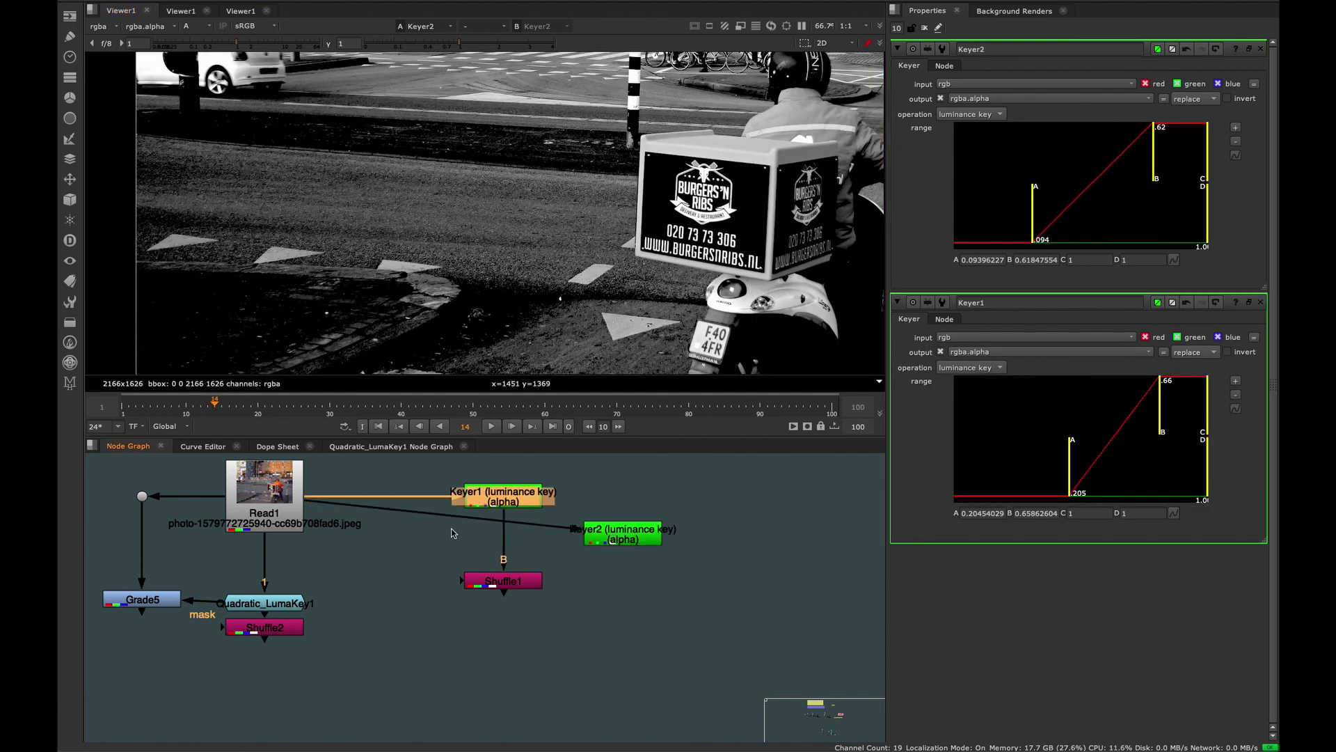
pyautogui.moveTo(435, 560); pyautogui.dragTo(488, 547, button='middle')
pyautogui.press('space')
pyautogui.moveTo(842, 457); pyautogui.dragTo(522, 579)
pyautogui.moveTo(588, 492); pyautogui.dragTo(745, 491)
pyautogui.moveTo(490, 486); pyautogui.dragTo(668, 490, button='middle')
pyautogui.hotkey('ctrl', 'z')
pyautogui.press('space')
# - View Quadratic_LumaKey1's output on the road area and open its properties
pyautogui.moveTo(531, 603); pyautogui.dragTo(530, 600)
pyautogui.press('1')
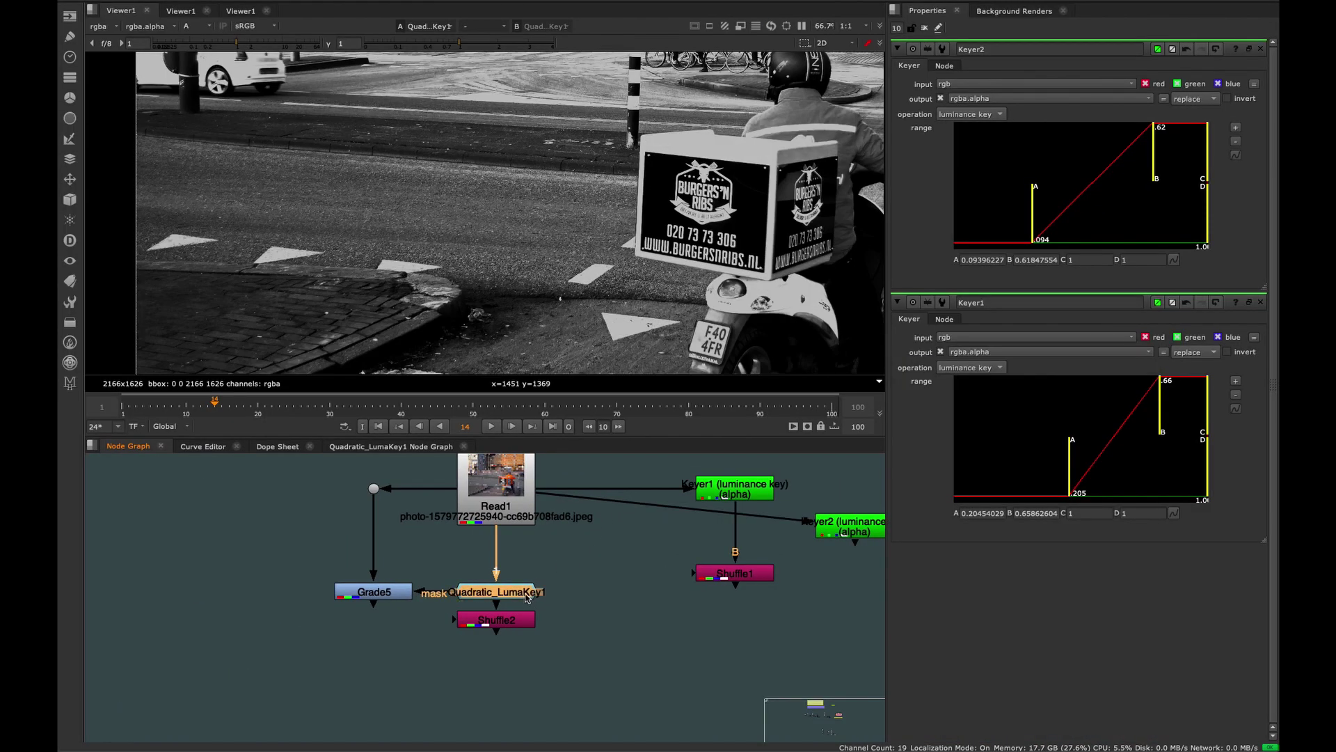
pyautogui.doubleClick(531, 599)
pyautogui.scroll(2, 539, 243)
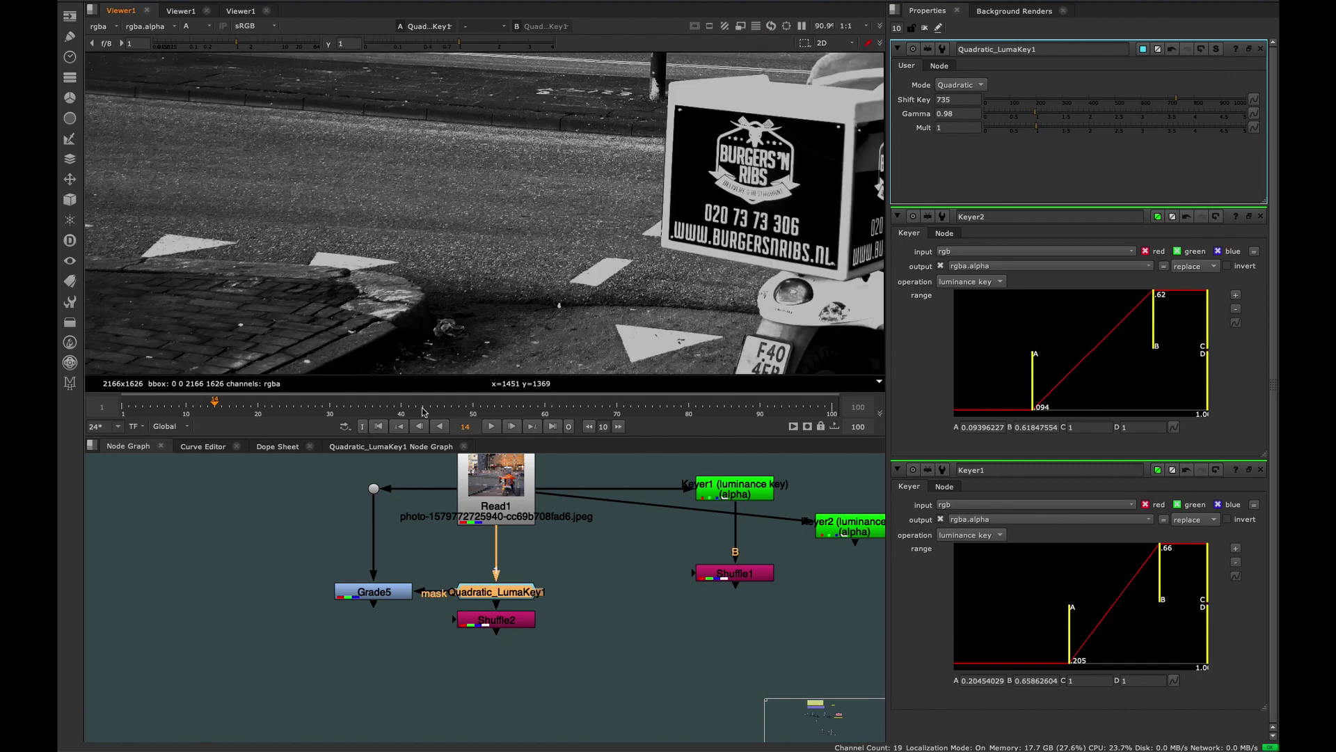
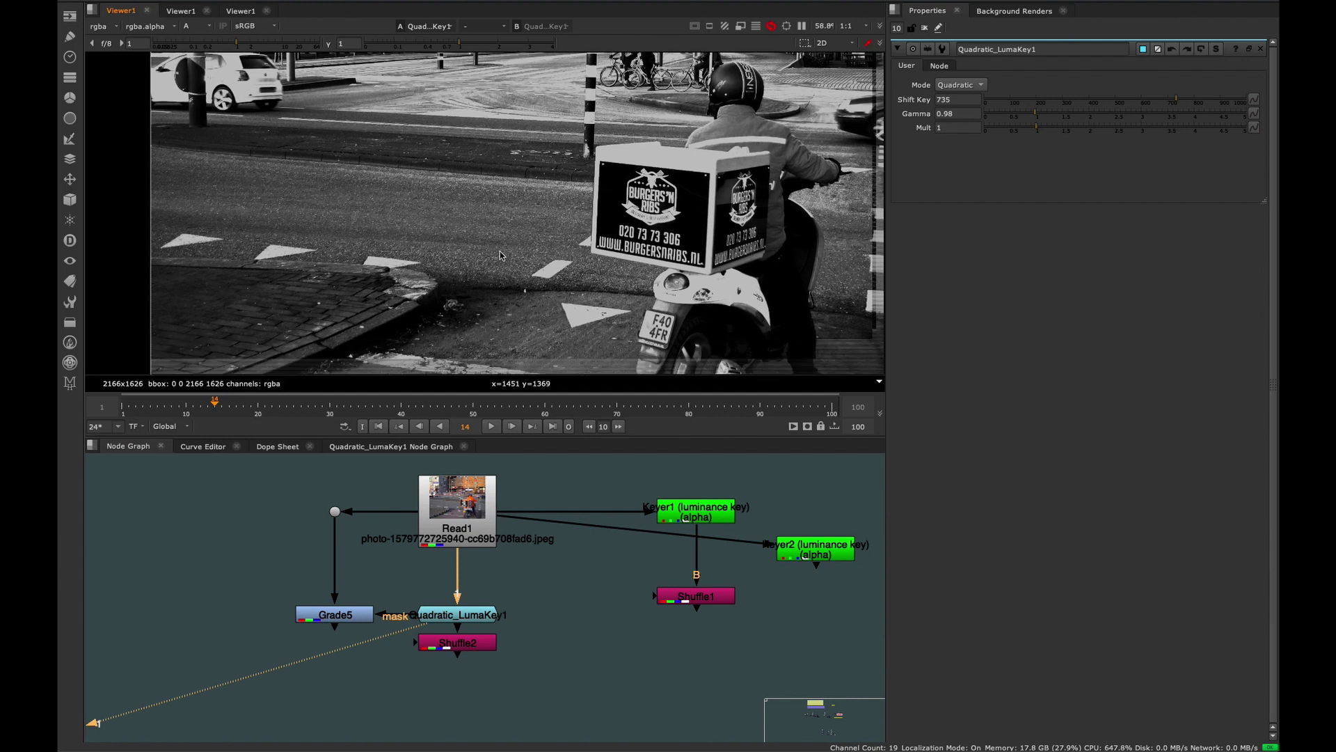
# - Lower Quadratic_LumaKey1's Shift Key to 655, inspect the asphalt up close, and raise Shift Key to 755
pyautogui.moveTo(1175, 103)
pyautogui.mouseDown()
pyautogui.moveTo(1126, 103)
pyautogui.moveTo(1155, 105)
pyautogui.mouseUp()
pyautogui.scroll(2, 525, 201)
pyautogui.scroll(2, 525, 200)
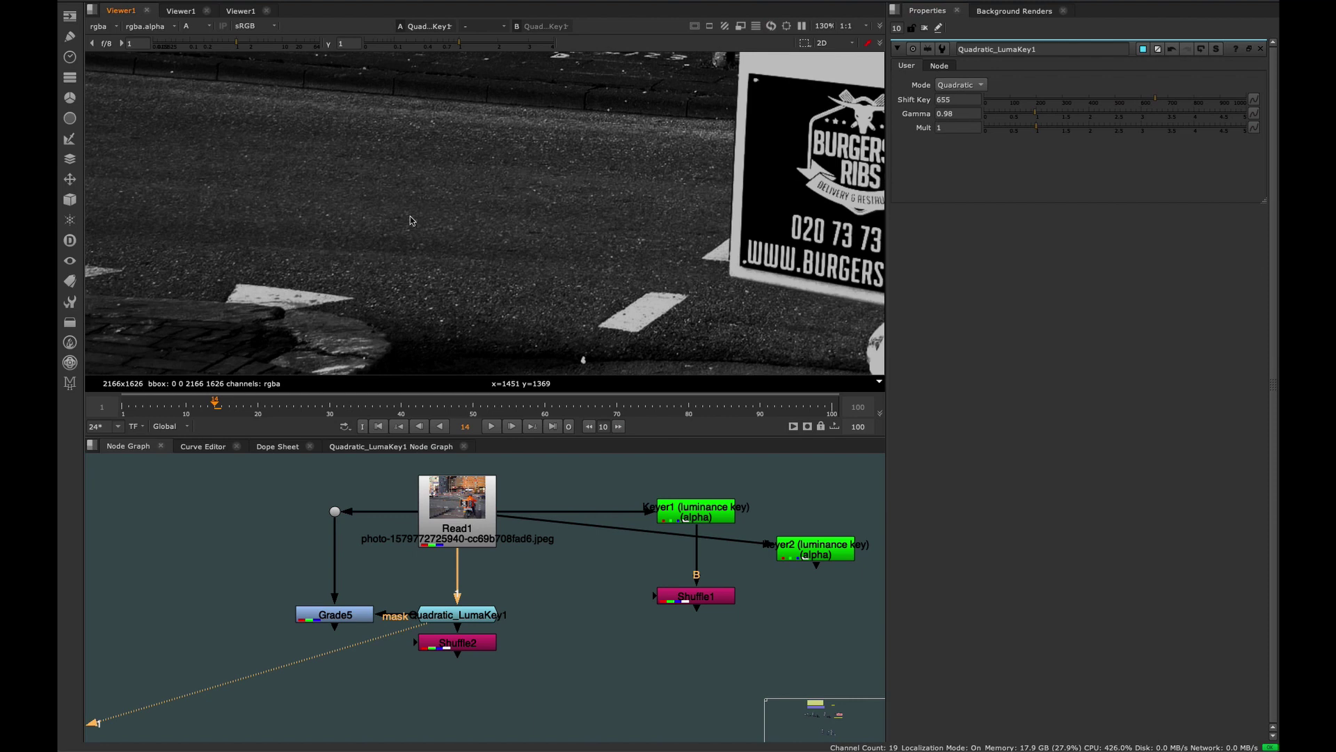
pyautogui.scroll(4, 595, 268)
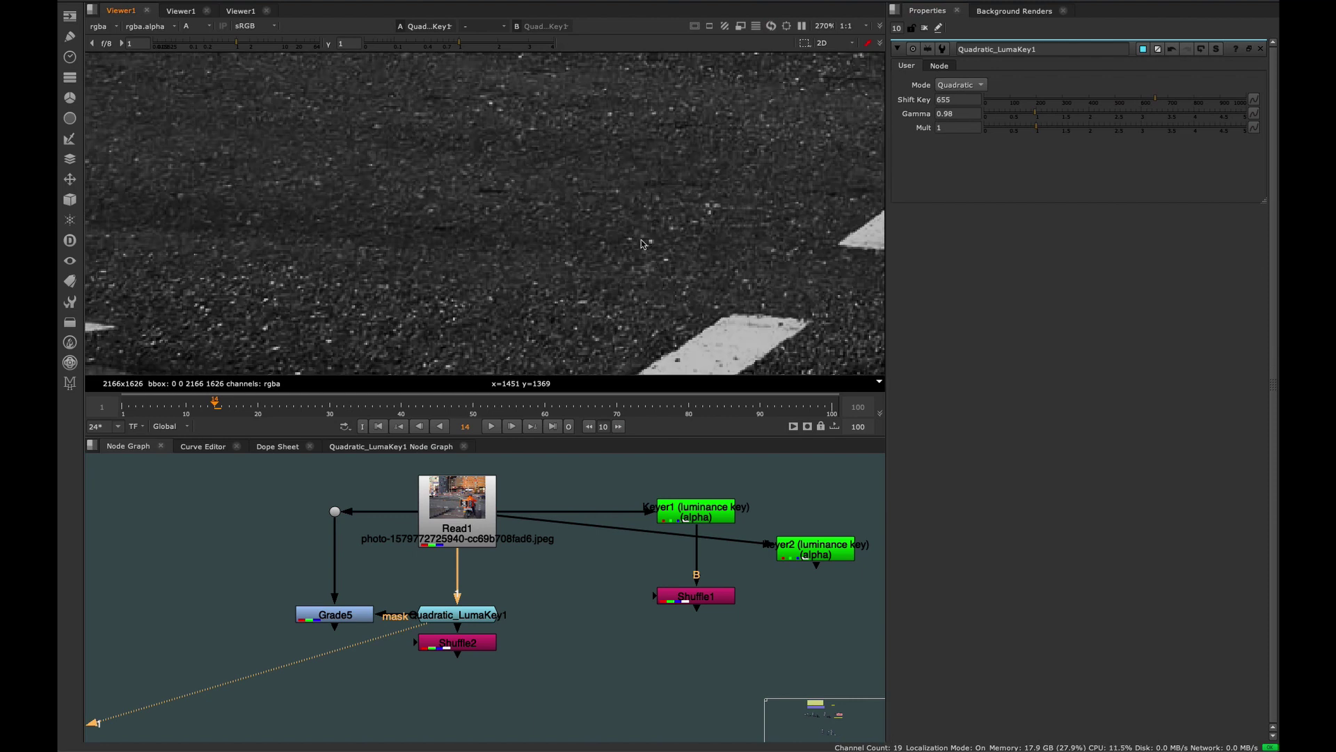
pyautogui.scroll(-8, 642, 243)
pyautogui.moveTo(1164, 106); pyautogui.dragTo(1184, 103)
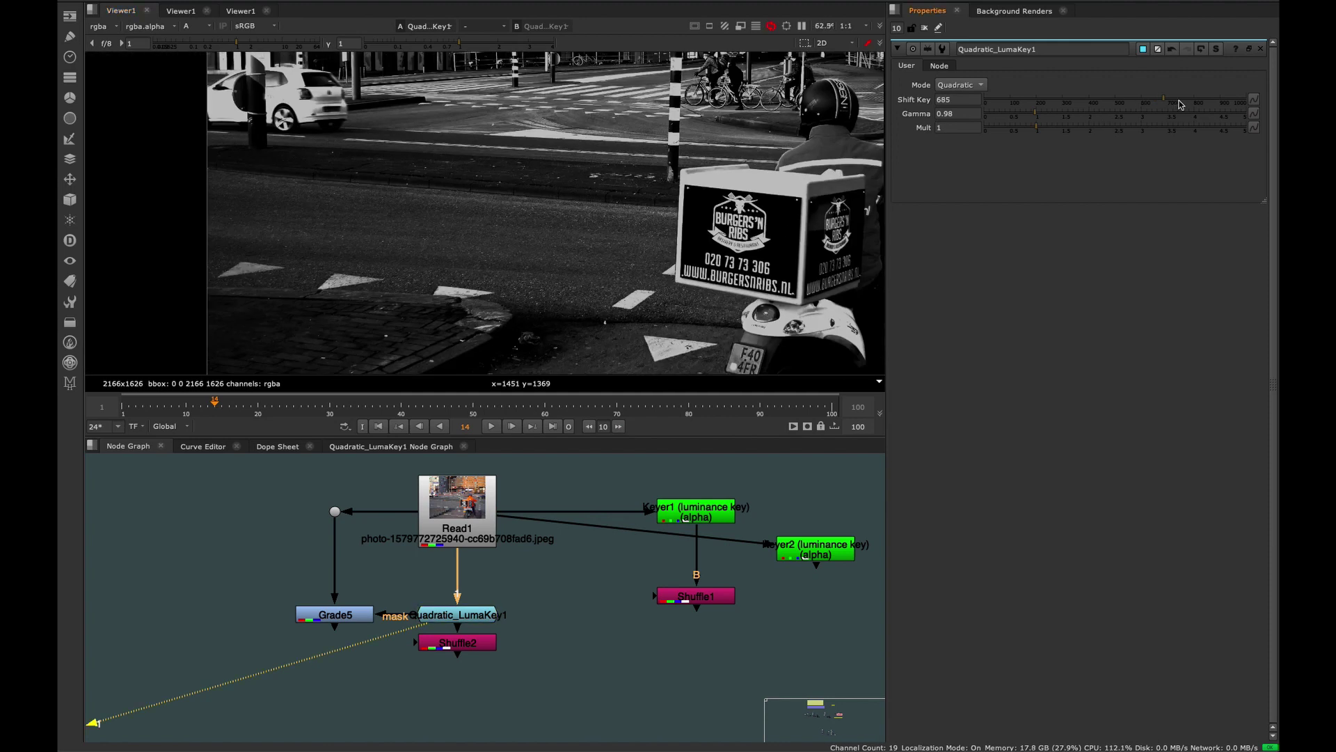
# - Compare the outputs of Keyer1 and Keyer2 in the viewer, looking closely at the road texture
pyautogui.moveTo(644, 498); pyautogui.dragTo(513, 511, button='middle')
pyautogui.click(557, 534)
pyautogui.press('1')
pyautogui.click(696, 566)
pyautogui.press('1')
pyautogui.click(636, 590)
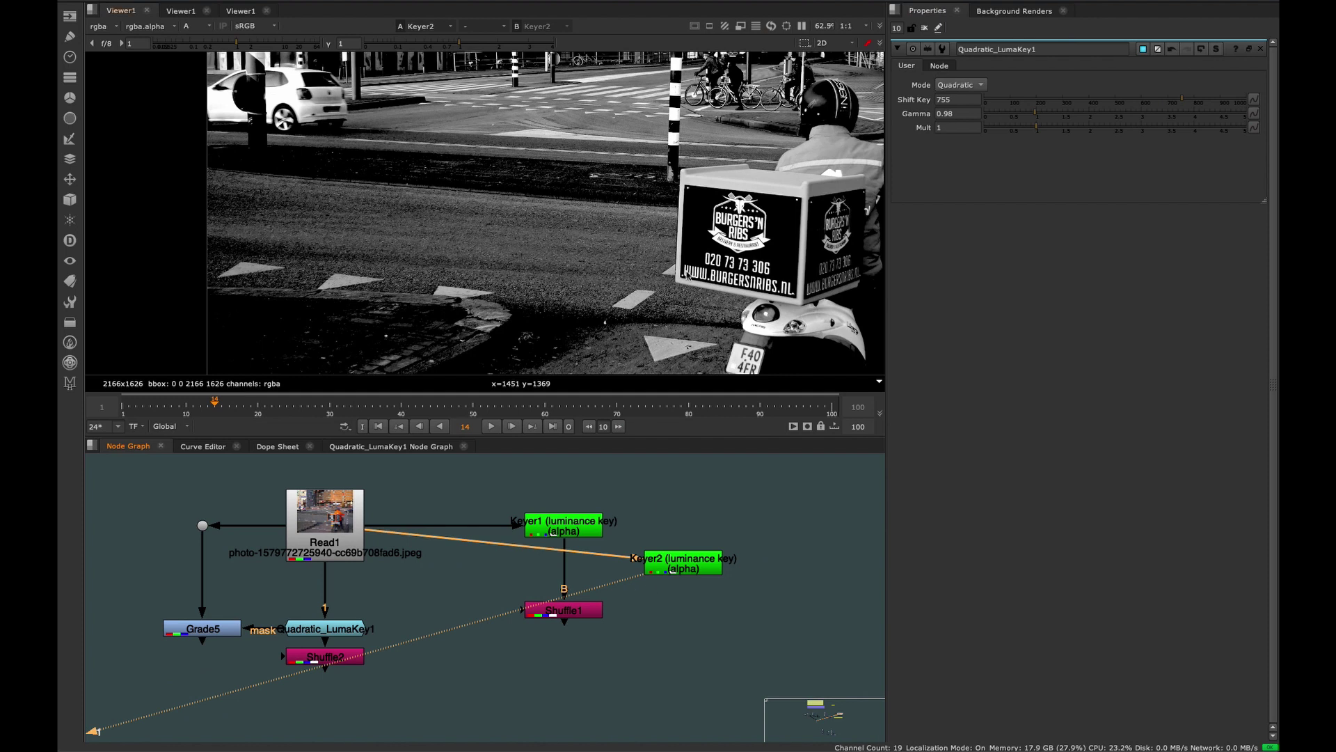
pyautogui.scroll(4, 542, 333)
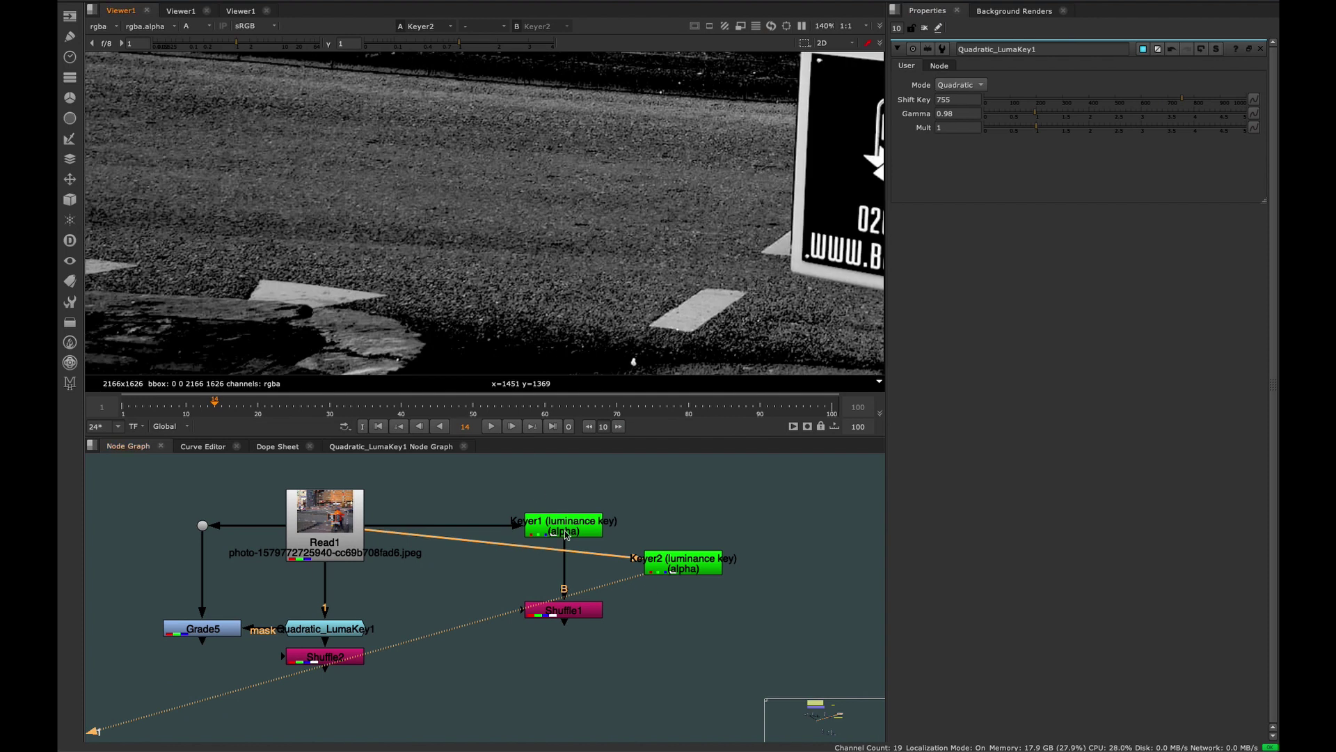
# - Connect Keyer1 to viewer input 2 and view Quadratic_LumaKey1 through input 1
pyautogui.press('2')
pyautogui.press('1')
pyautogui.click(330, 631)
pyautogui.press('1')
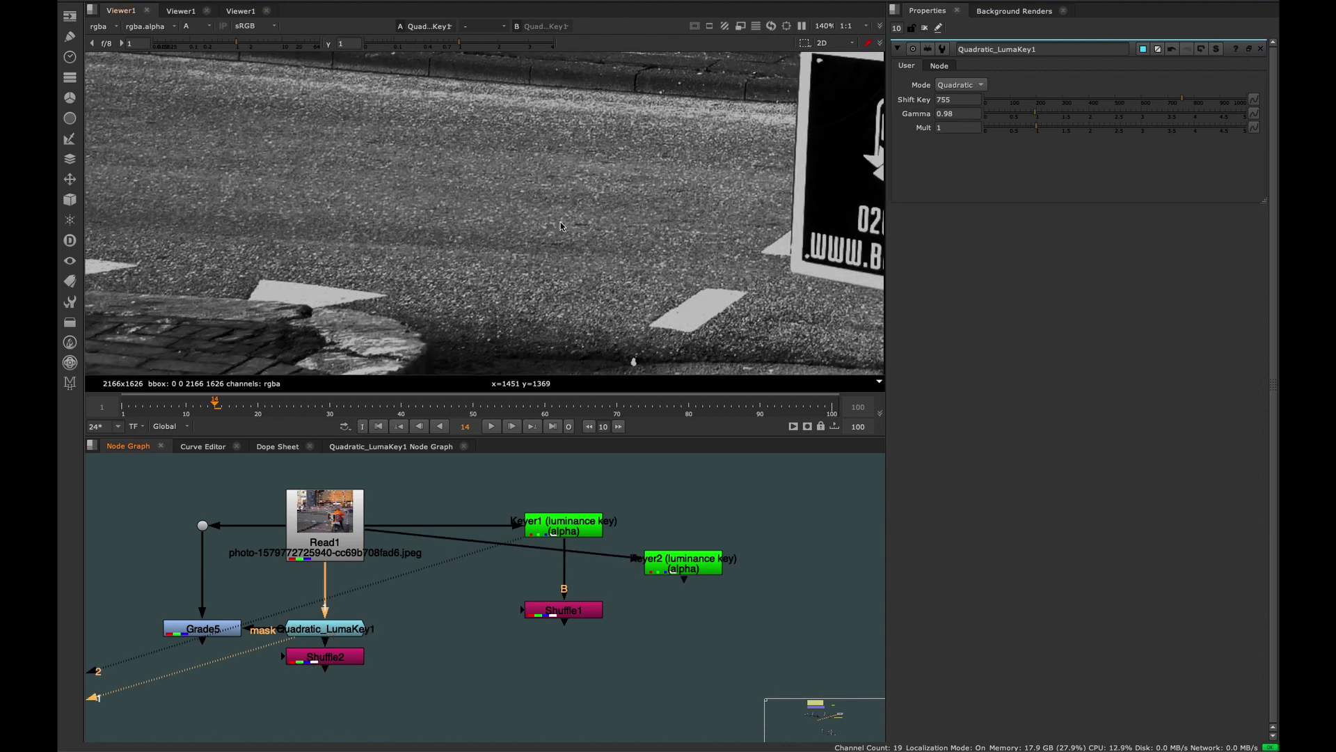
# - Set Quadratic_LumaKey1's Shift Key to 665, Gamma to 0.78 and Mult to 1.12
pyautogui.moveTo(1187, 103); pyautogui.dragTo(1160, 102)
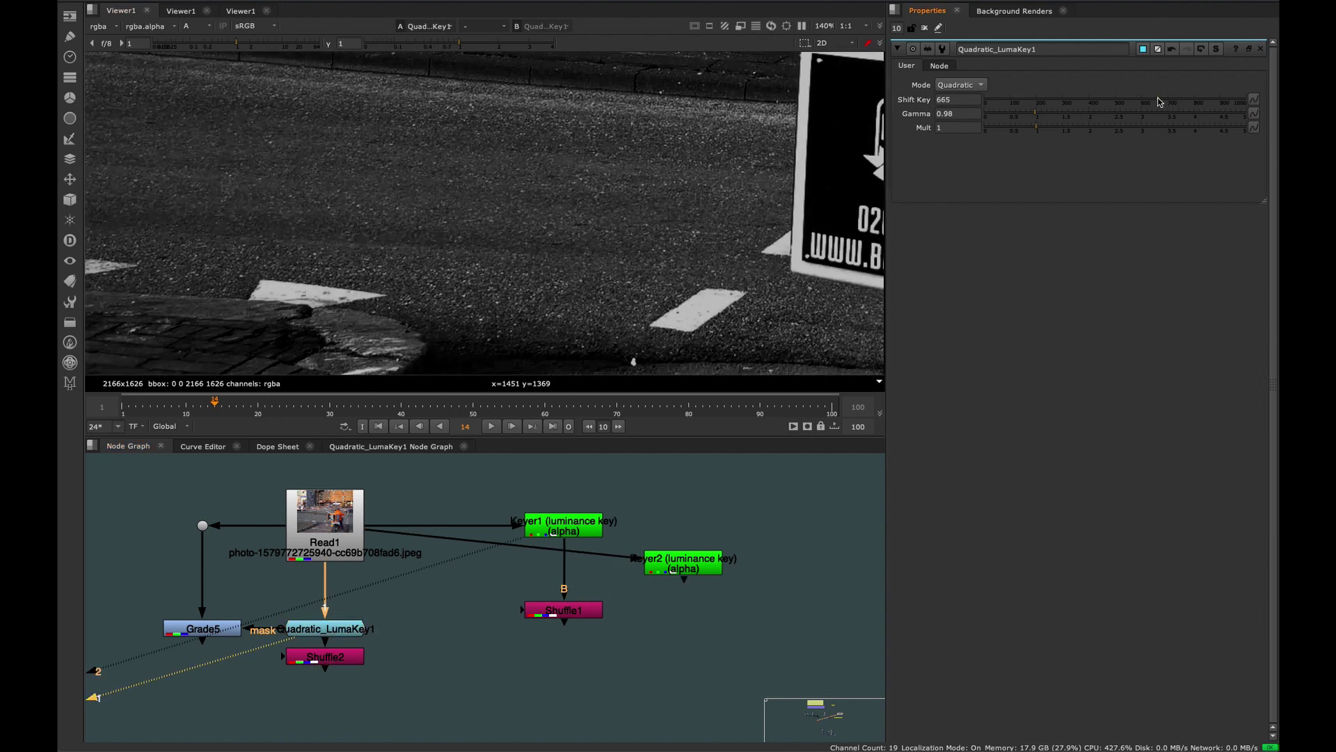
pyautogui.moveTo(1046, 117)
pyautogui.mouseDown()
pyautogui.moveTo(1030, 117)
pyautogui.moveTo(1041, 135)
pyautogui.mouseUp()
pyautogui.scroll(-3, 584, 235)
pyautogui.scroll(2, 573, 239)
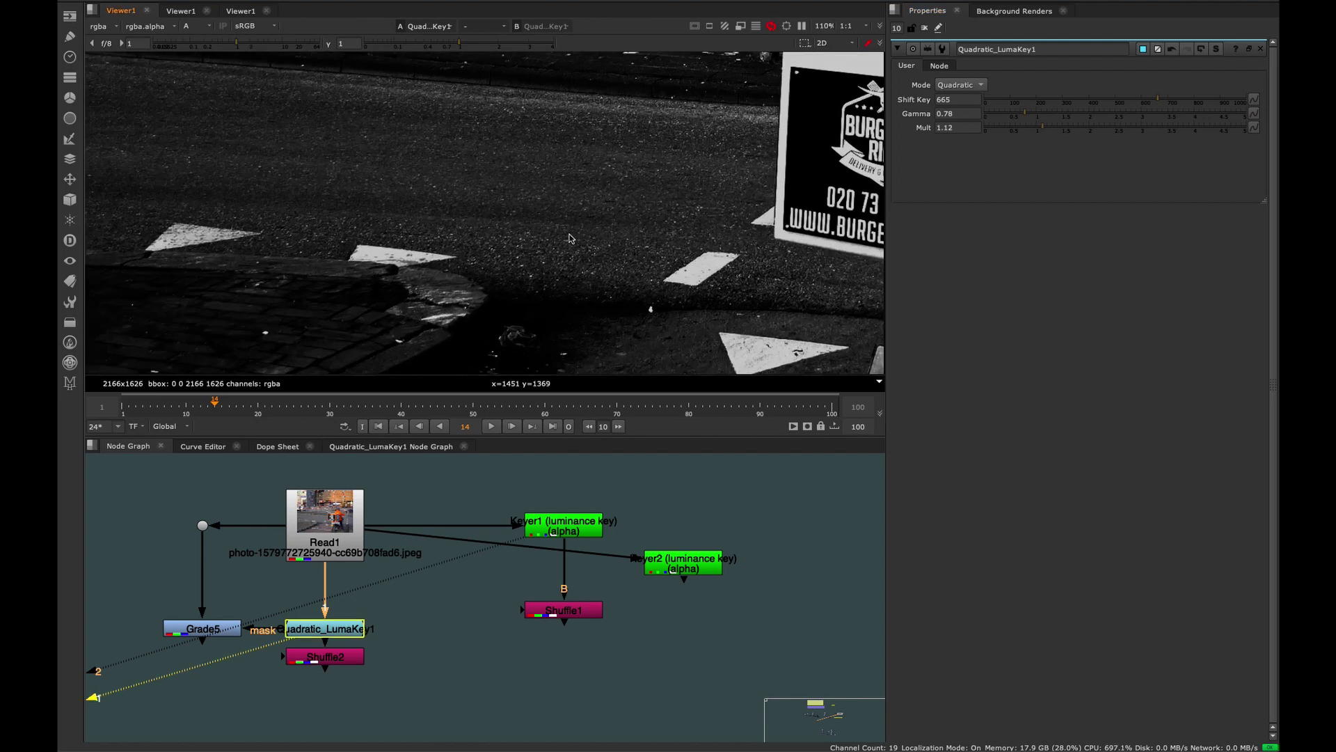
pyautogui.moveTo(573, 239); pyautogui.dragTo(513, 282, button='middle')
# - Try Quadratic_LumaKey1's Soft2 mode, switch the mode to Soft, and frame the whole image
pyautogui.click(964, 85)
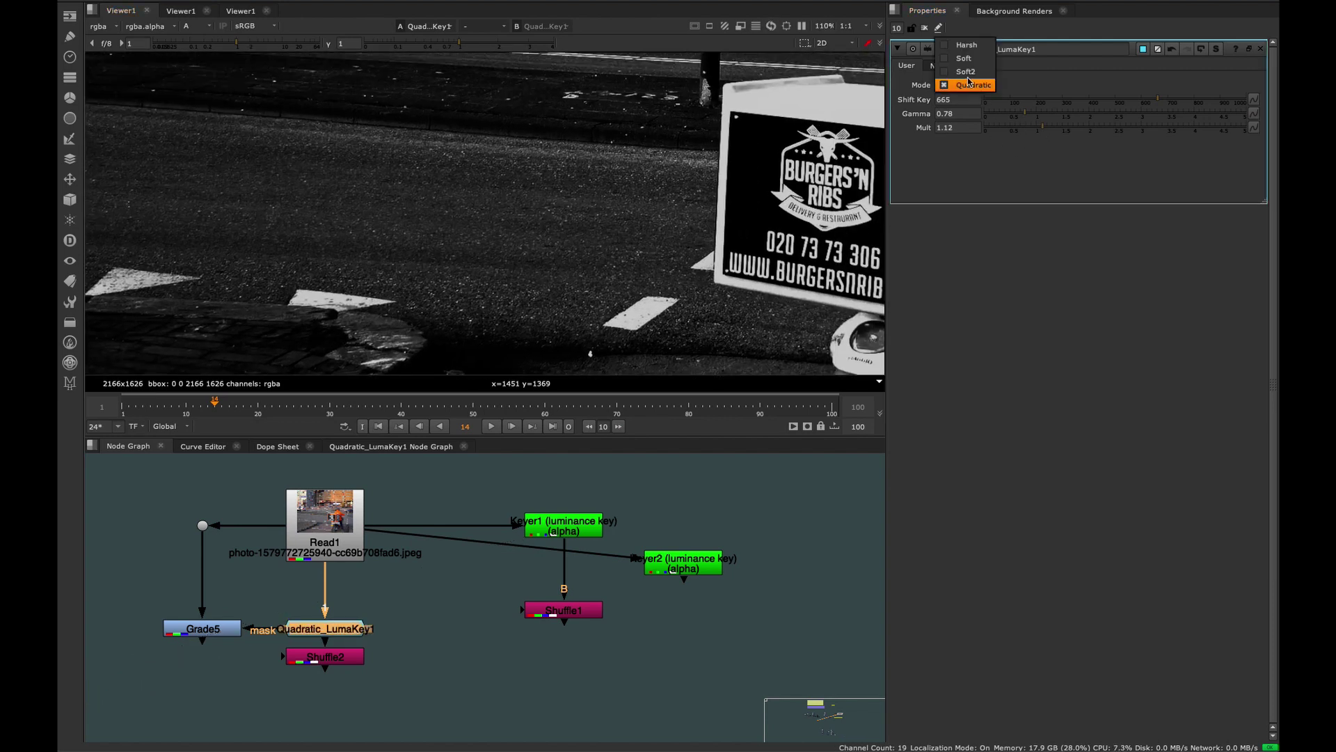
pyautogui.click(970, 73)
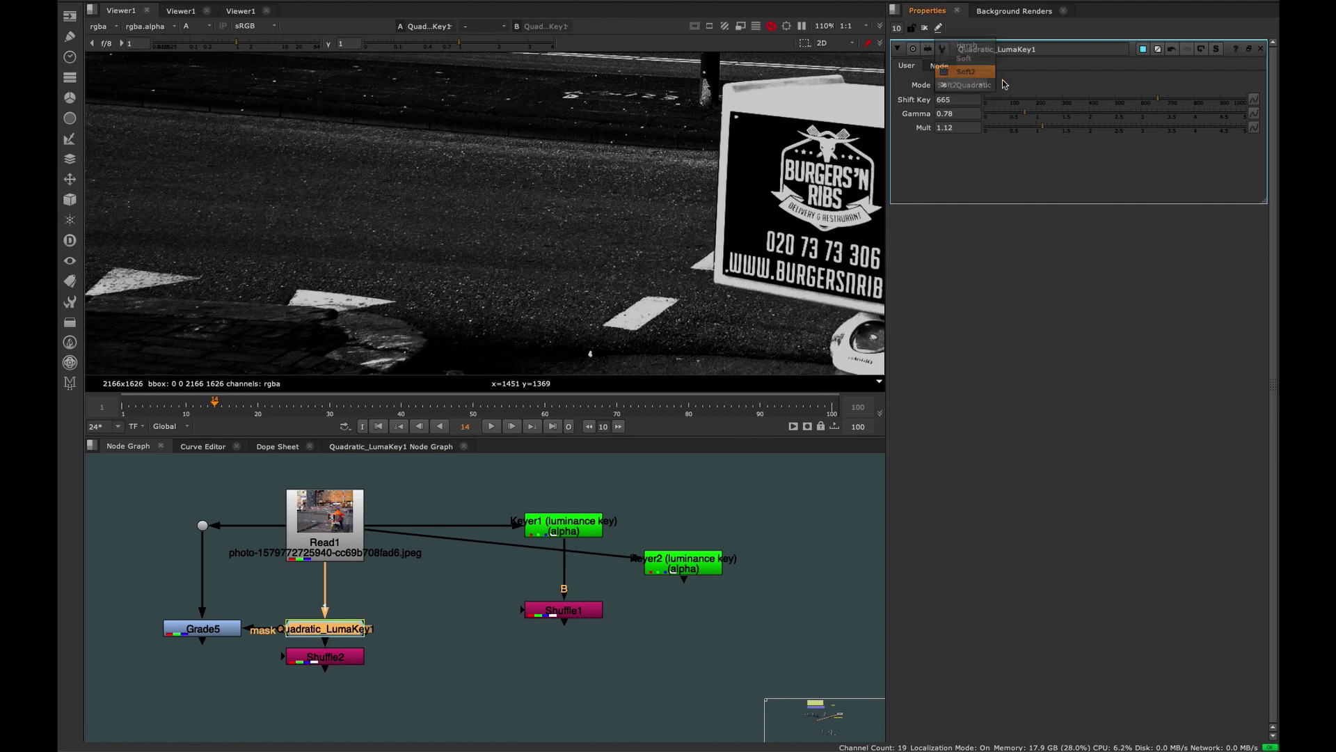
pyautogui.click(974, 85)
pyautogui.click(966, 78)
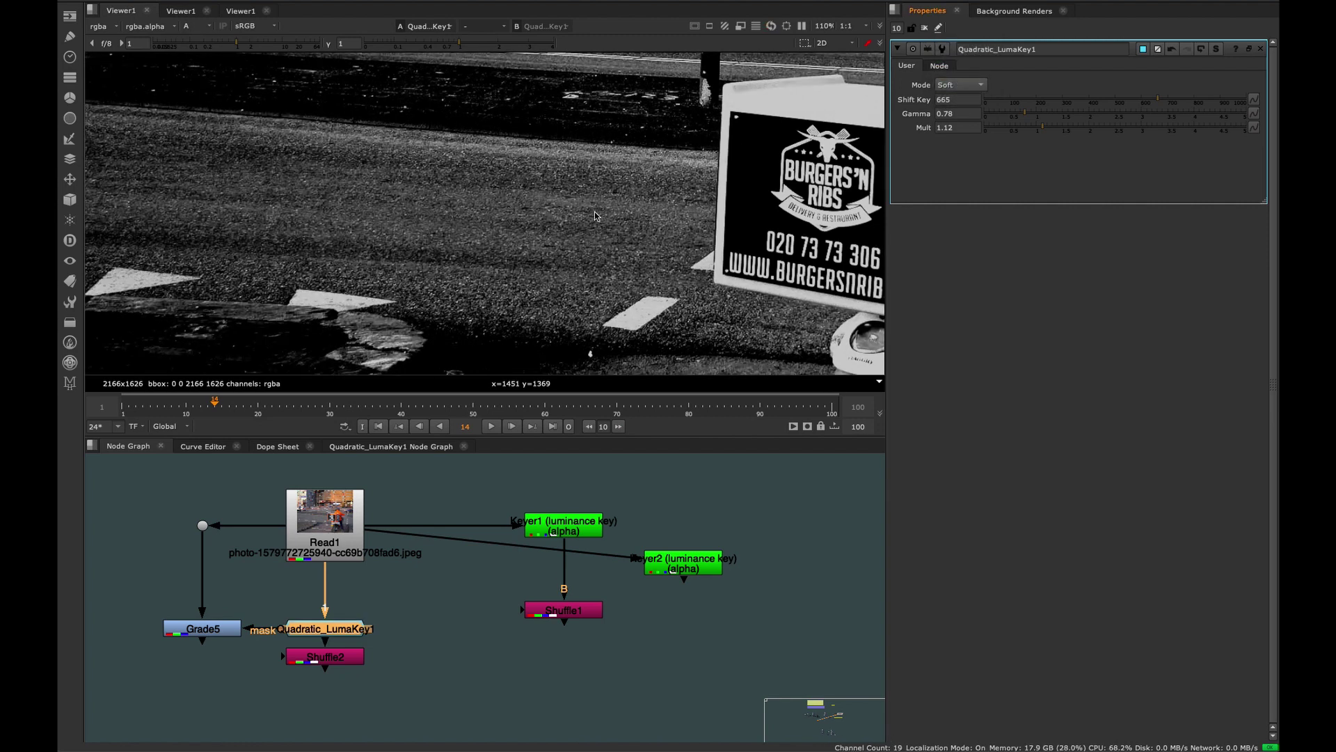
pyautogui.scroll(-6, 564, 233)
pyautogui.press('f')
# - Examine the Quadratic Luma Key free tool backdrop and its surrounding backdrops in the full-screen node graph
pyautogui.press('space')
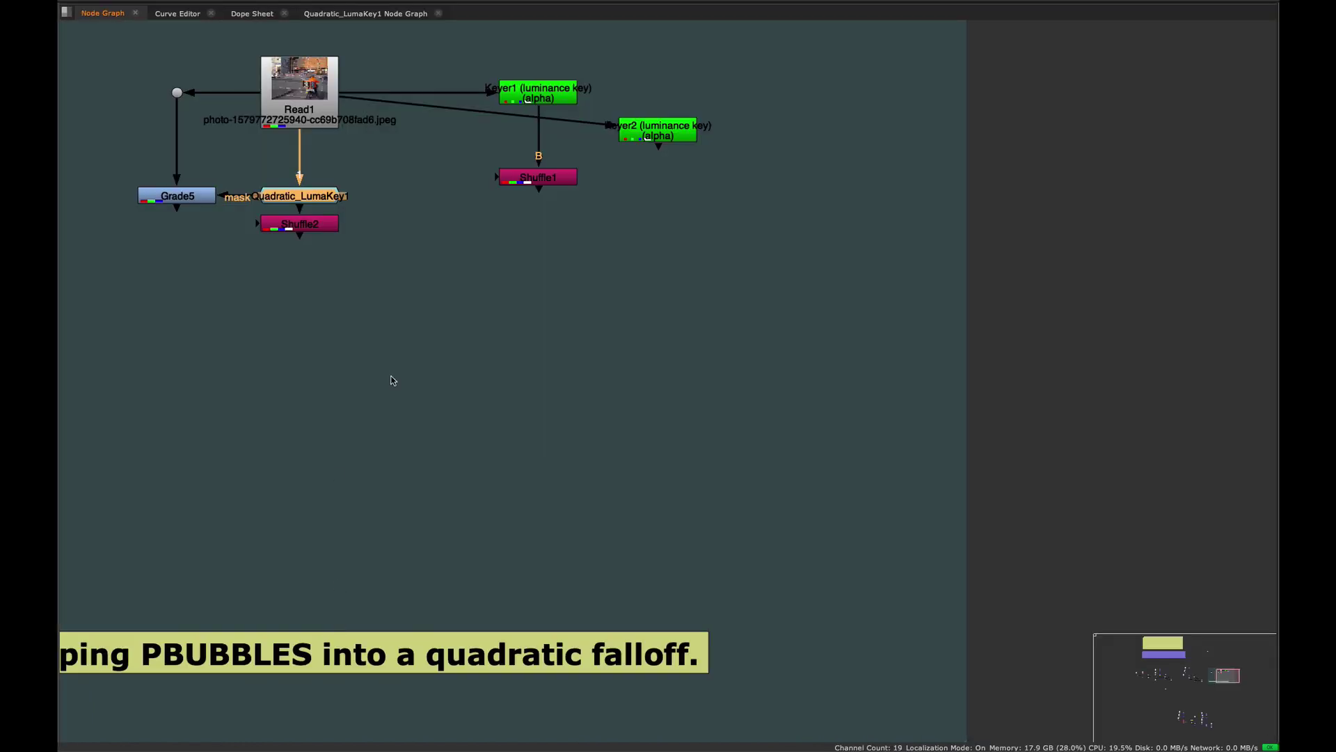
pyautogui.scroll(-5, 418, 377)
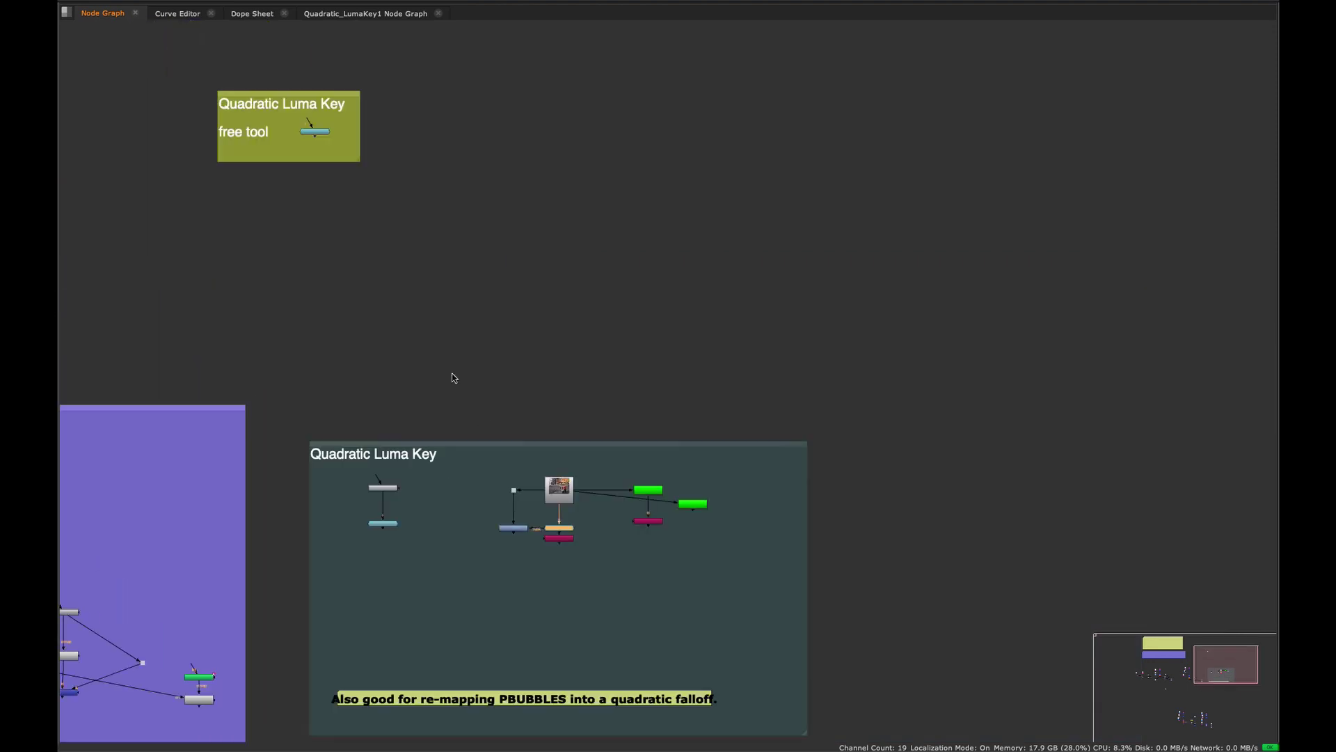
pyautogui.moveTo(452, 373); pyautogui.dragTo(507, 466, button='middle')
pyautogui.click(589, 205)
pyautogui.moveTo(419, 330); pyautogui.dragTo(513, 258, button='middle')
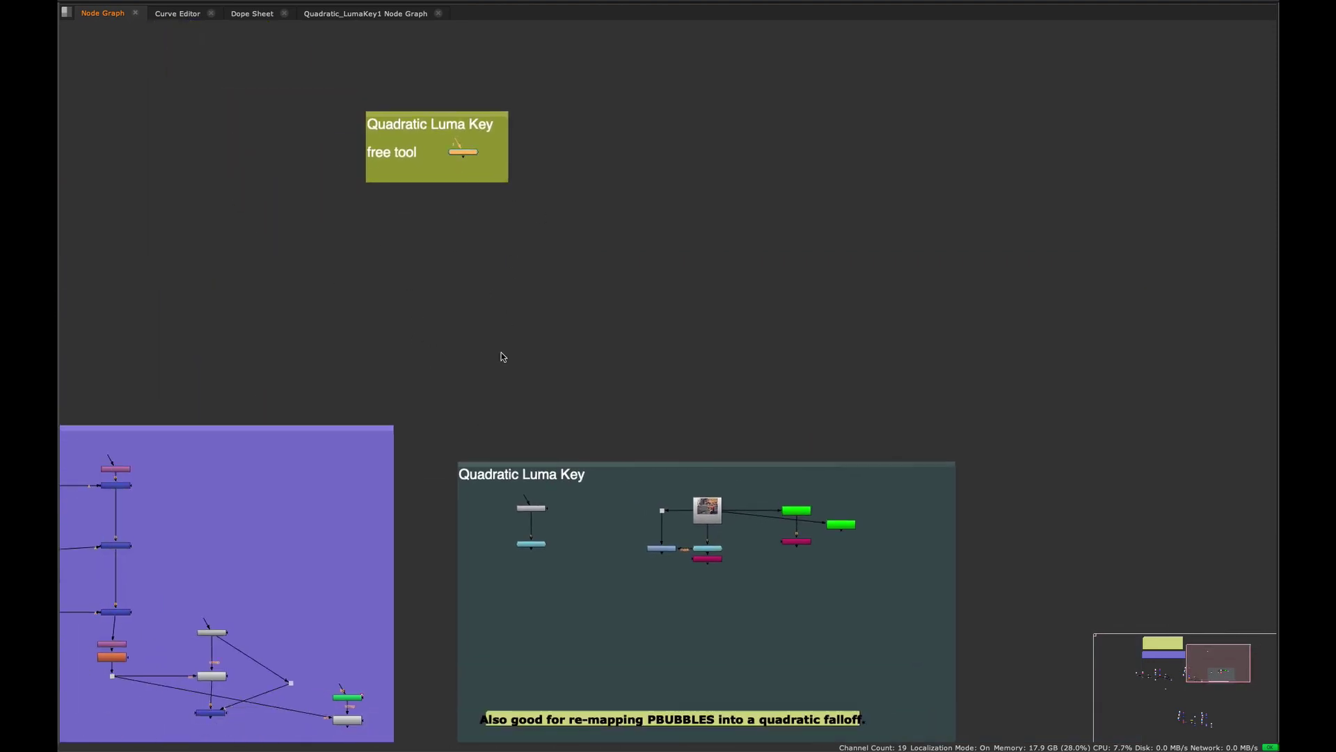
pyautogui.moveTo(388, 344); pyautogui.dragTo(730, 223, button='middle')
pyautogui.moveTo(792, 260); pyautogui.dragTo(282, 607)
pyautogui.moveTo(451, 370); pyautogui.dragTo(397, 338, button='middle')
pyautogui.click(570, 385)
pyautogui.moveTo(537, 320); pyautogui.dragTo(490, 250, button='middle')
pyautogui.moveTo(566, 331); pyautogui.dragTo(368, 244, button='middle')
pyautogui.scroll(-3, 576, 325)
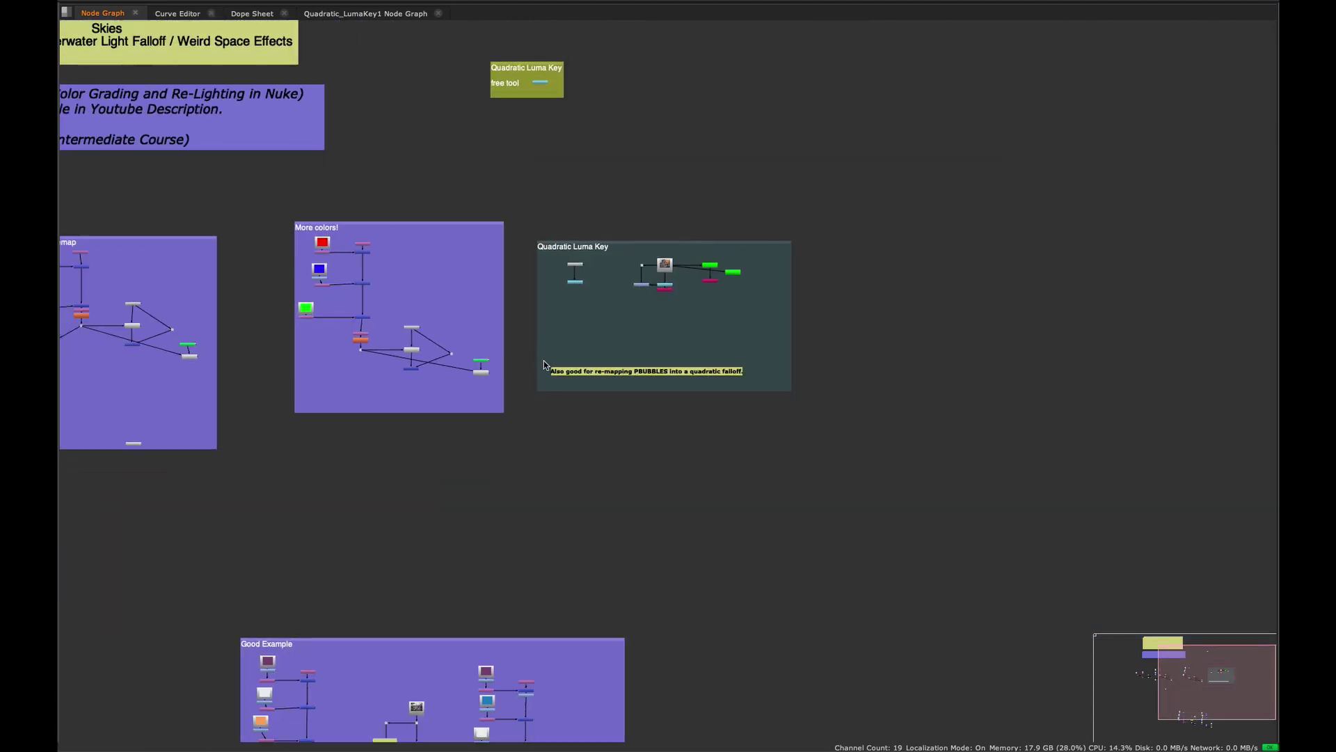
# - Examine the Quadratic Luma Key backdrop and select its note about re-mapping PBUBBLES into a quadratic falloff
pyautogui.scroll(5, 631, 400)
pyautogui.moveTo(662, 418); pyautogui.dragTo(540, 534, button='middle')
pyautogui.scroll(5, 588, 306)
pyautogui.scroll(-5, 589, 299)
pyautogui.moveTo(591, 532); pyautogui.dragTo(611, 536)
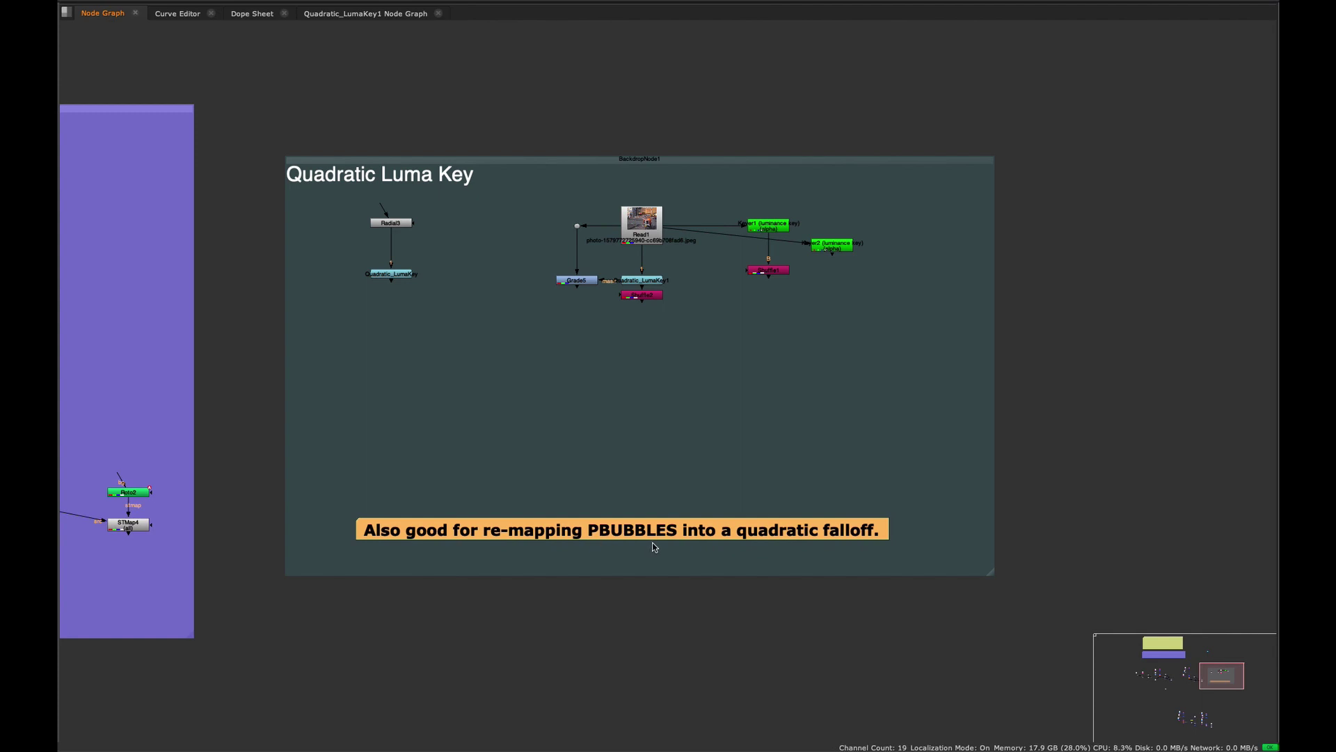
pyautogui.moveTo(606, 291); pyautogui.dragTo(577, 377, button='middle')
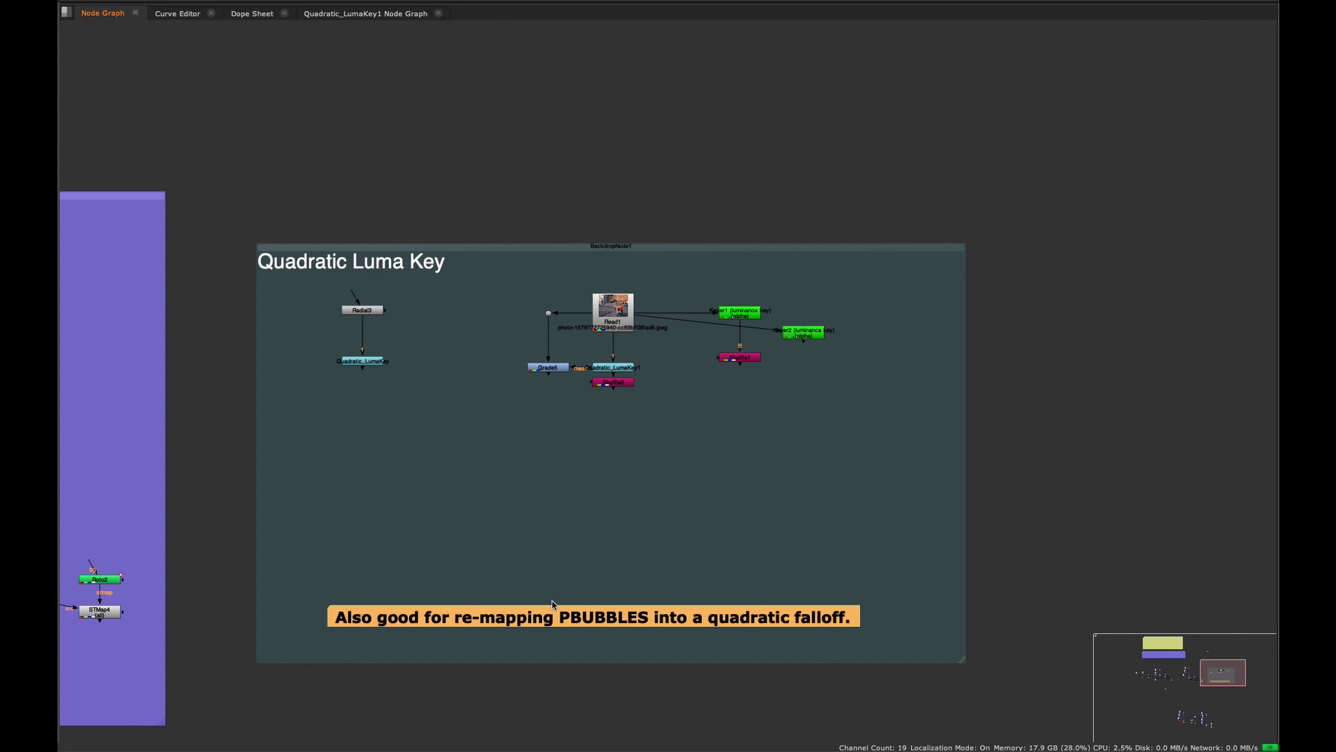
# - Restore the full workspace layout, view Radial3's output and open its properties
pyautogui.moveTo(555, 605); pyautogui.dragTo(541, 597)
pyautogui.press('space')
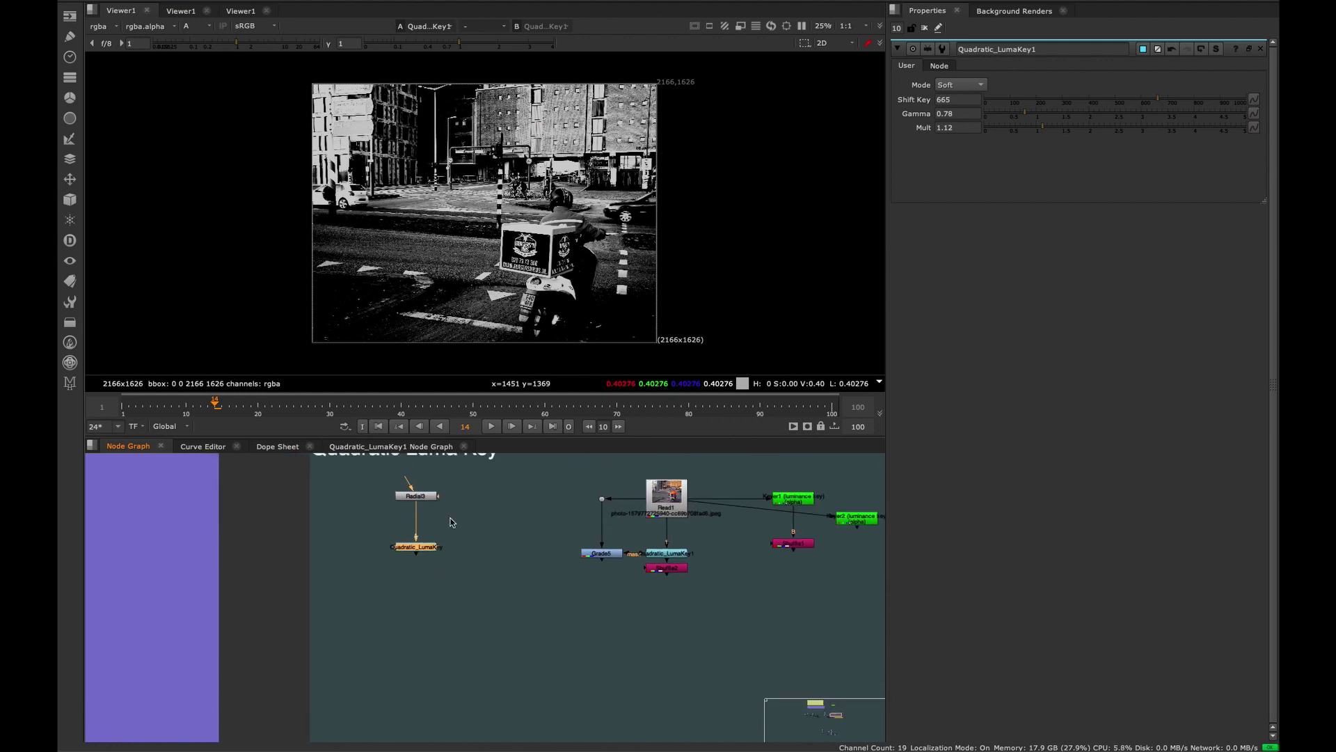
pyautogui.press('1')
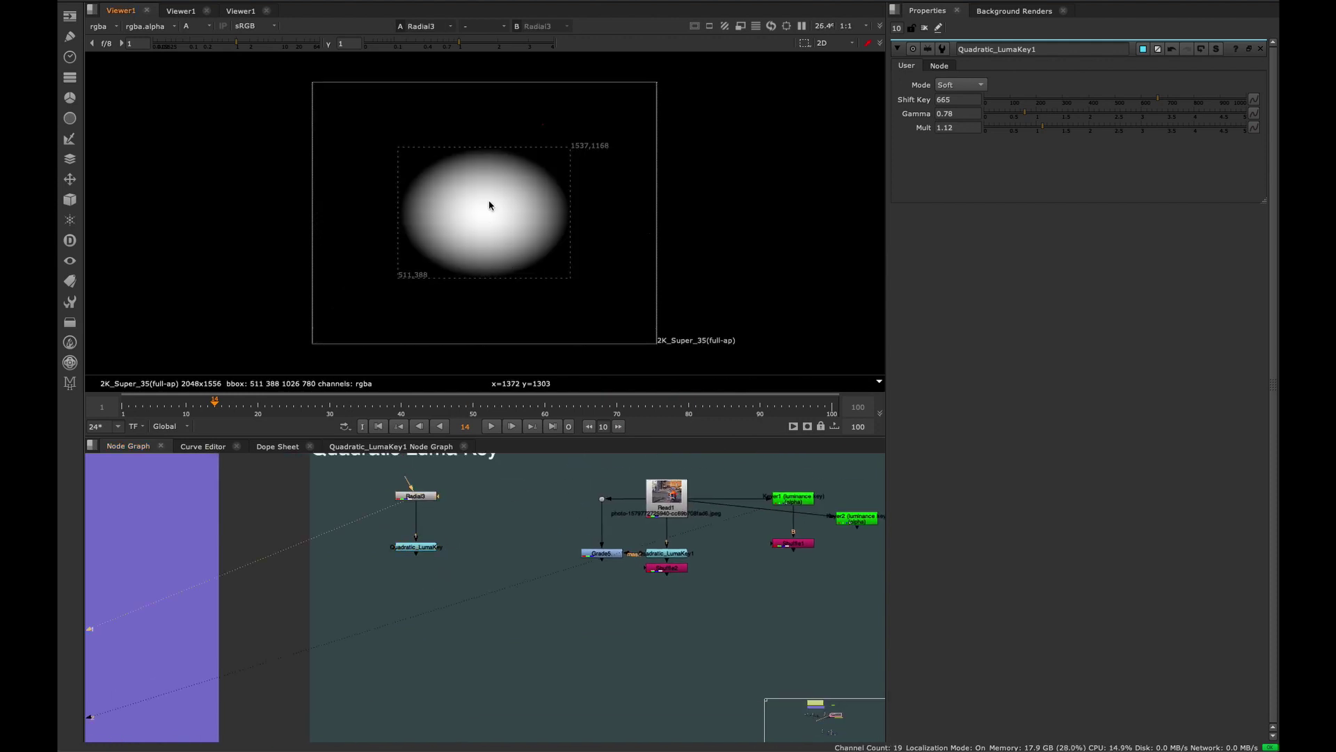
pyautogui.doubleClick(415, 498)
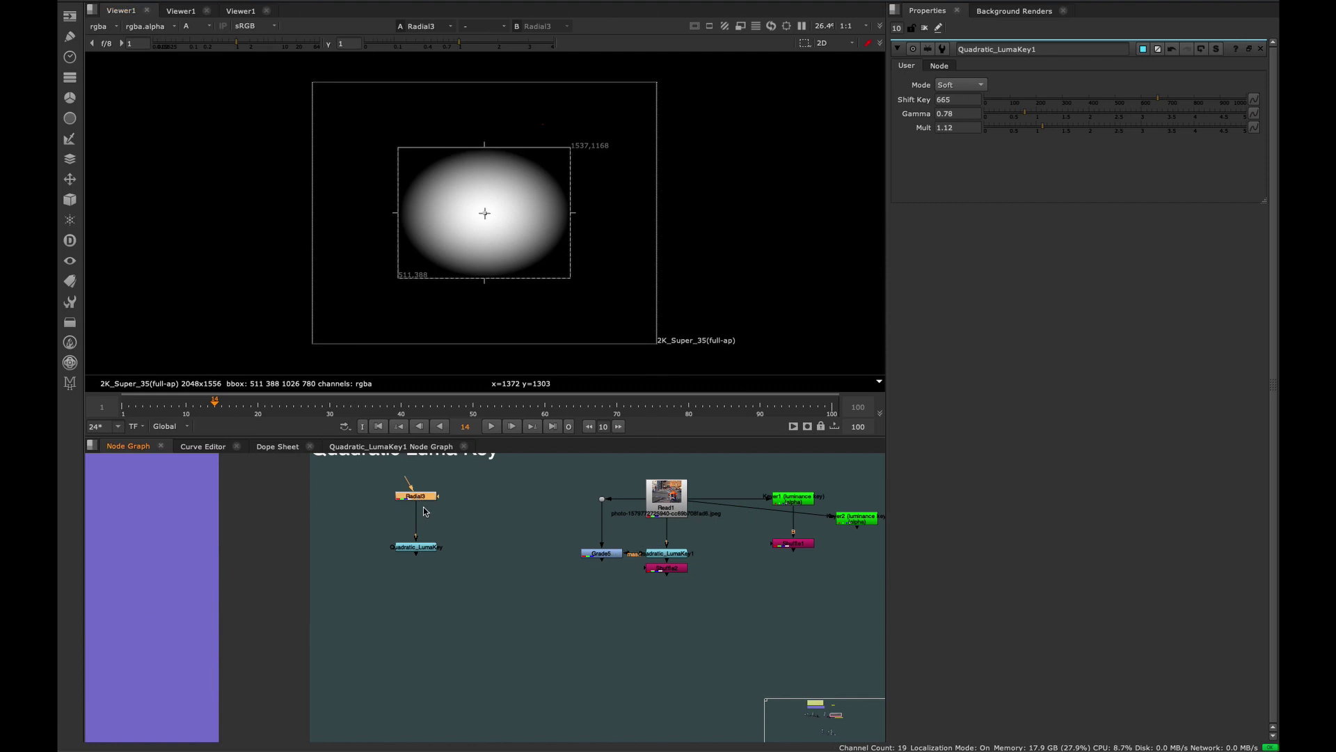
# - View the output of the Quadratic_LumaKey node below Radial3 and open its properties
pyautogui.moveTo(344, 517); pyautogui.dragTo(369, 502, button='middle')
pyautogui.scroll(3, 491, 511)
pyautogui.moveTo(492, 510); pyautogui.dragTo(439, 561, button='middle')
pyautogui.click(369, 592)
pyautogui.press('1')
pyautogui.doubleClick(371, 593)
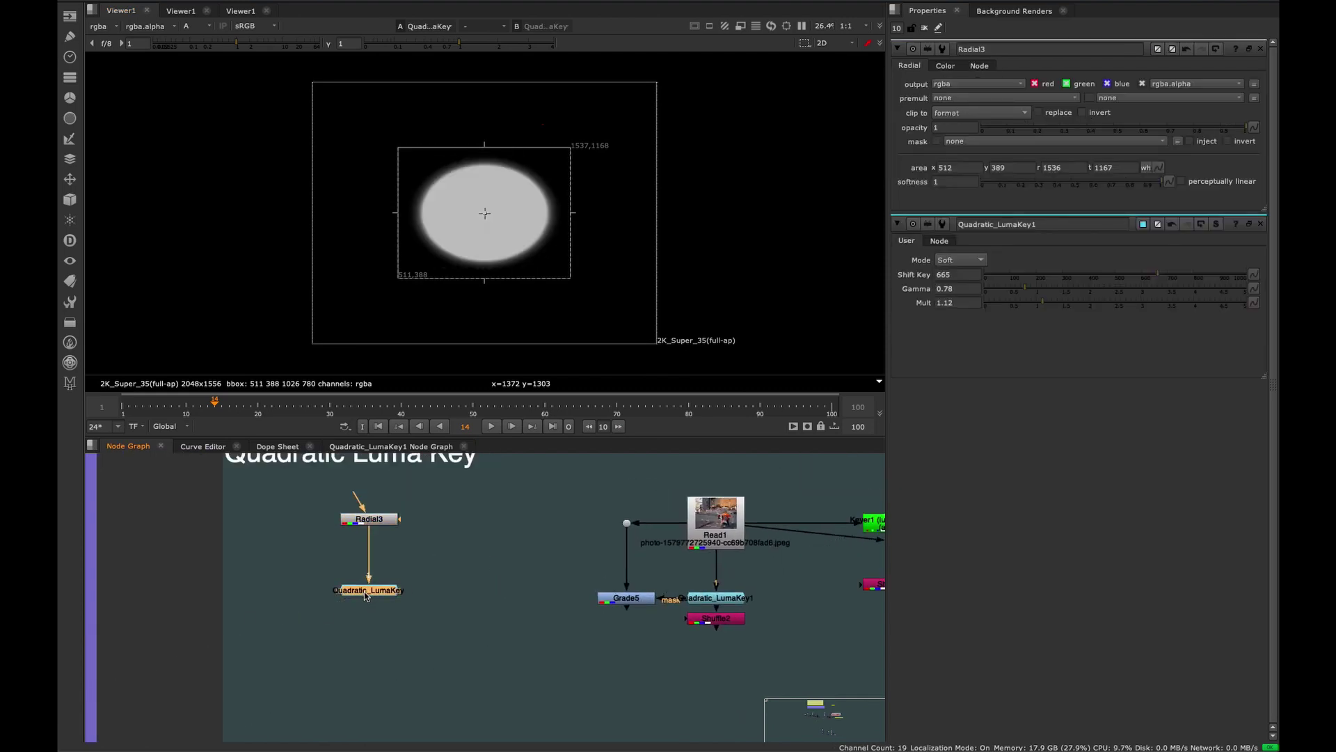
# - Leave only Quadratic_LumaKey's properties open and set its Shift Key to 250
pyautogui.click(1261, 216)
pyautogui.moveTo(1195, 105); pyautogui.dragTo(1049, 109)
pyautogui.scroll(3, 458, 229)
pyautogui.scroll(-3, 480, 223)
pyautogui.click(965, 85)
pyautogui.click(965, 72)
pyautogui.moveTo(852, 125); pyautogui.dragTo(840, 144, button='middle')
# - Compare Quadratic_LumaKey's Soft and Harsh modes on the radial, and set the mode to Quadratic
pyautogui.click(963, 85)
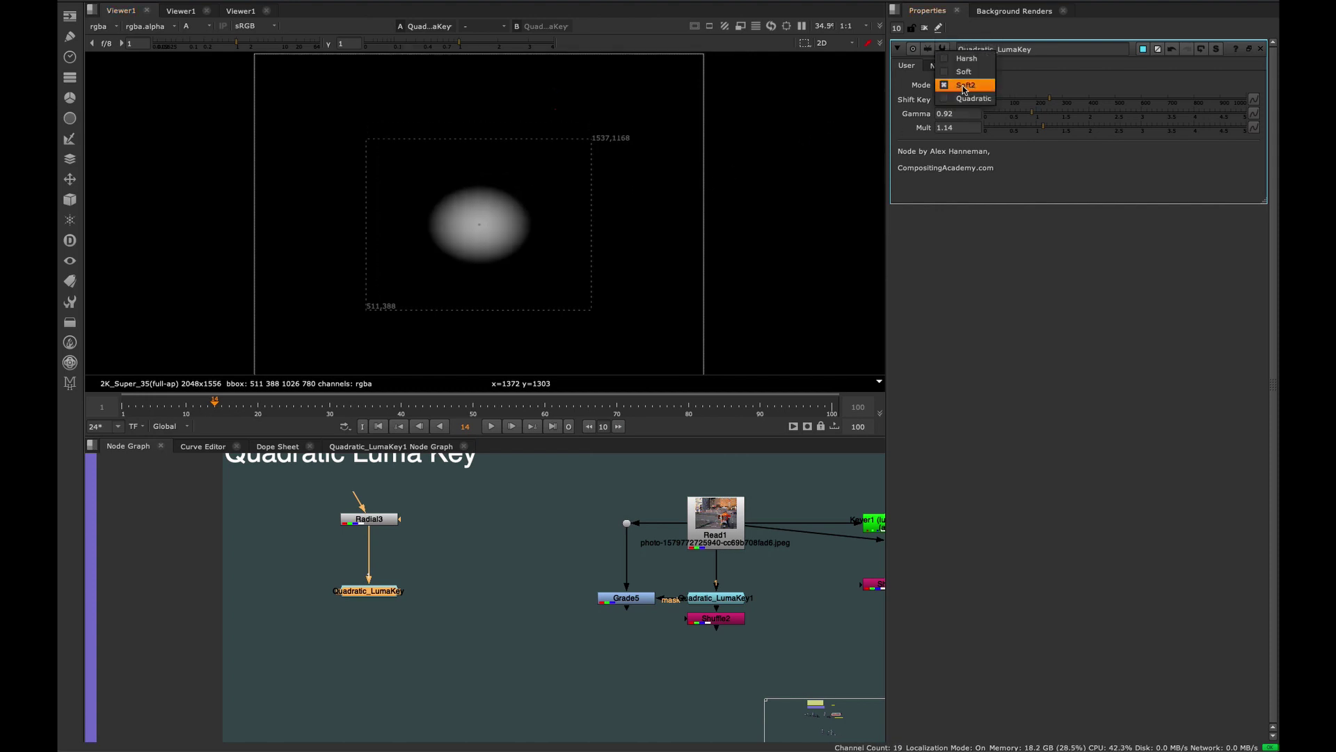
pyautogui.click(963, 72)
pyautogui.click(964, 72)
pyautogui.click(960, 85)
pyautogui.click(964, 71)
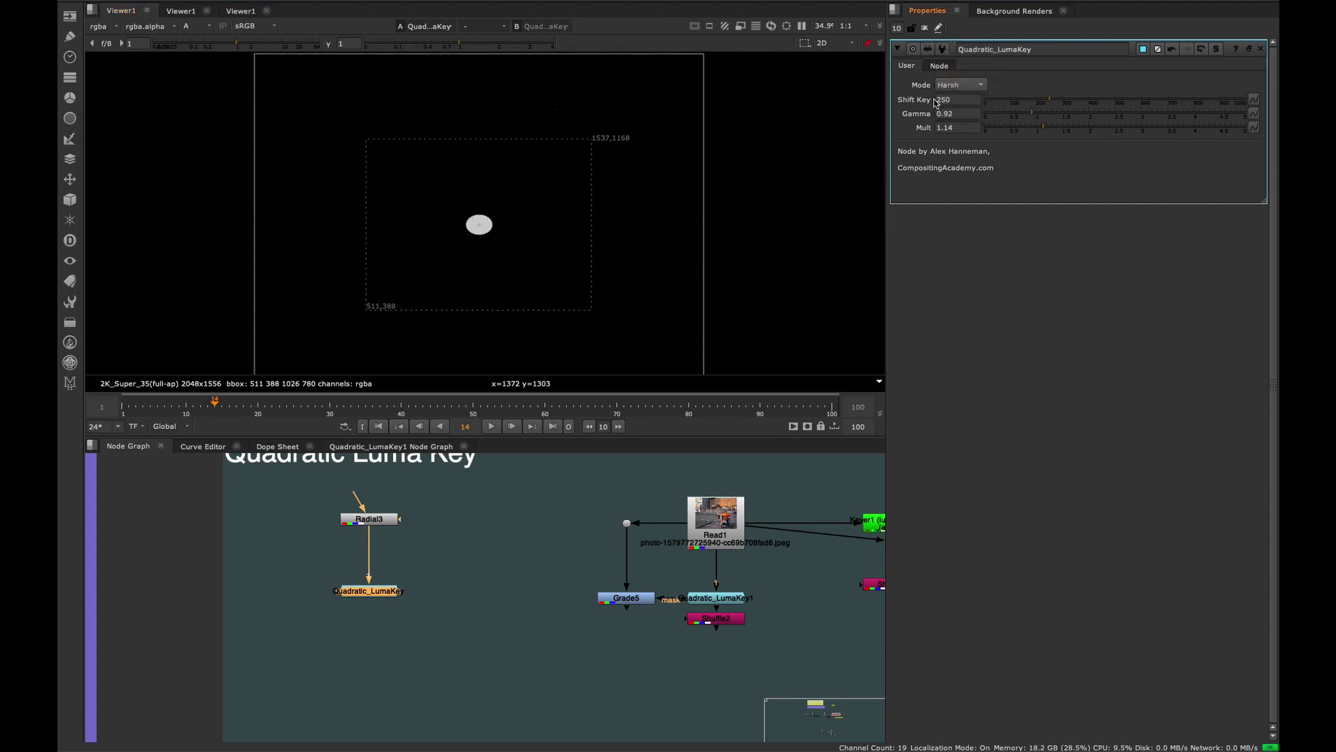
pyautogui.click(973, 85)
pyautogui.click(964, 113)
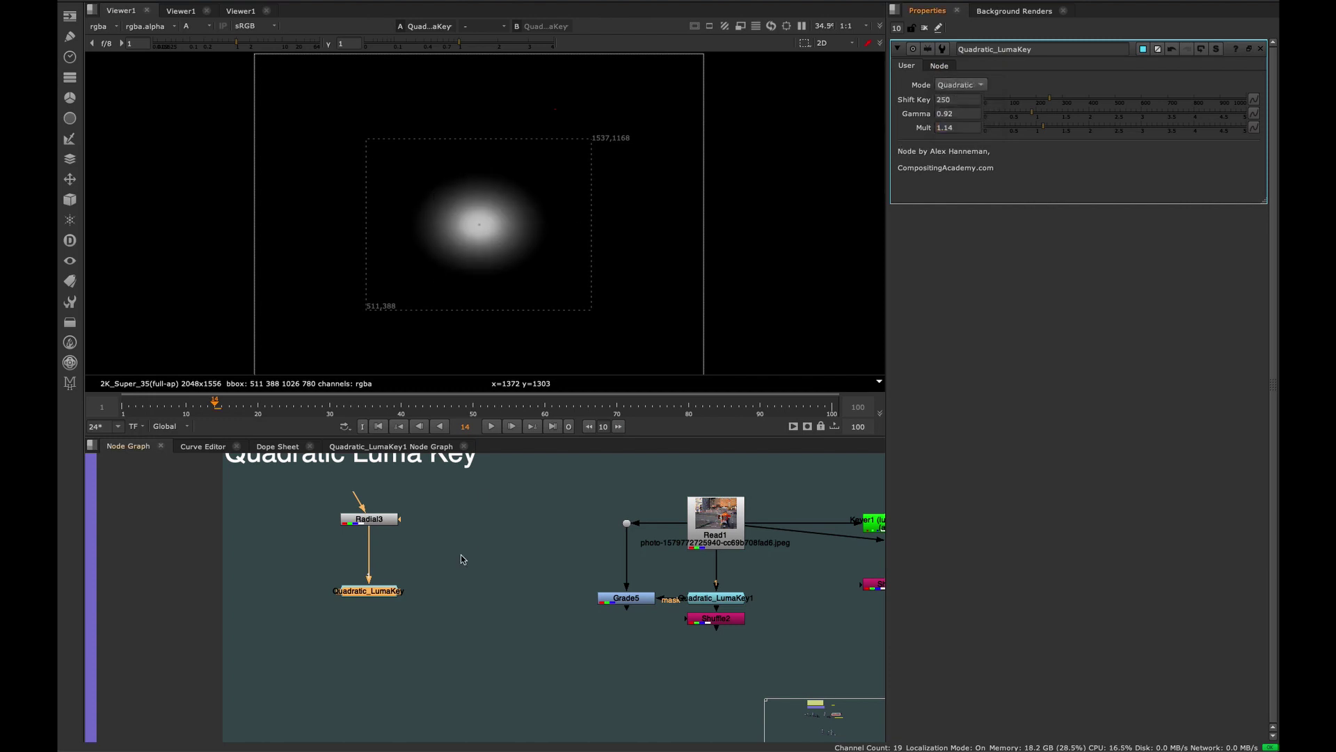
# - Add a Roto node beside Radial3 feeding Quadratic_LumaKey, and place the first two points of a Bezier shape
pyautogui.scroll(3, 461, 554)
pyautogui.click(499, 546)
pyautogui.press('o')
pyautogui.moveTo(363, 534)
pyautogui.mouseDown()
pyautogui.moveTo(464, 545)
pyautogui.moveTo(402, 538)
pyautogui.moveTo(484, 533)
pyautogui.mouseUp()
pyautogui.click(485, 531)
pyautogui.moveTo(507, 175); pyautogui.dragTo(486, 185)
pyautogui.click(440, 236)
pyautogui.click(385, 303)
pyautogui.click(473, 347)
pyautogui.click(547, 319)
pyautogui.click(563, 222)
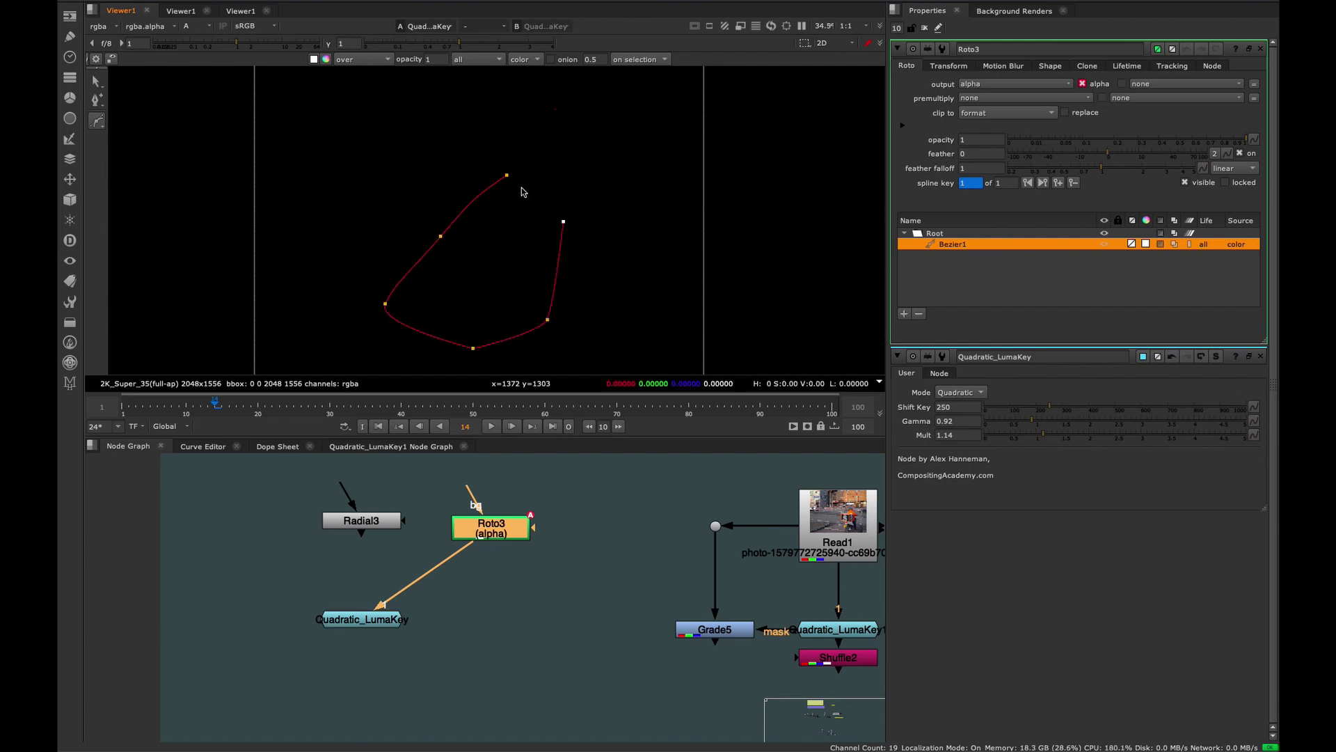
pyautogui.press('Return')
pyautogui.hotkey('ctrl', 'z')
pyautogui.hotkey('ctrl', 'z')
pyautogui.hotkey('ctrl', 'z')
pyautogui.hotkey('ctrl', 'z')
pyautogui.hotkey('ctrl', 'z')
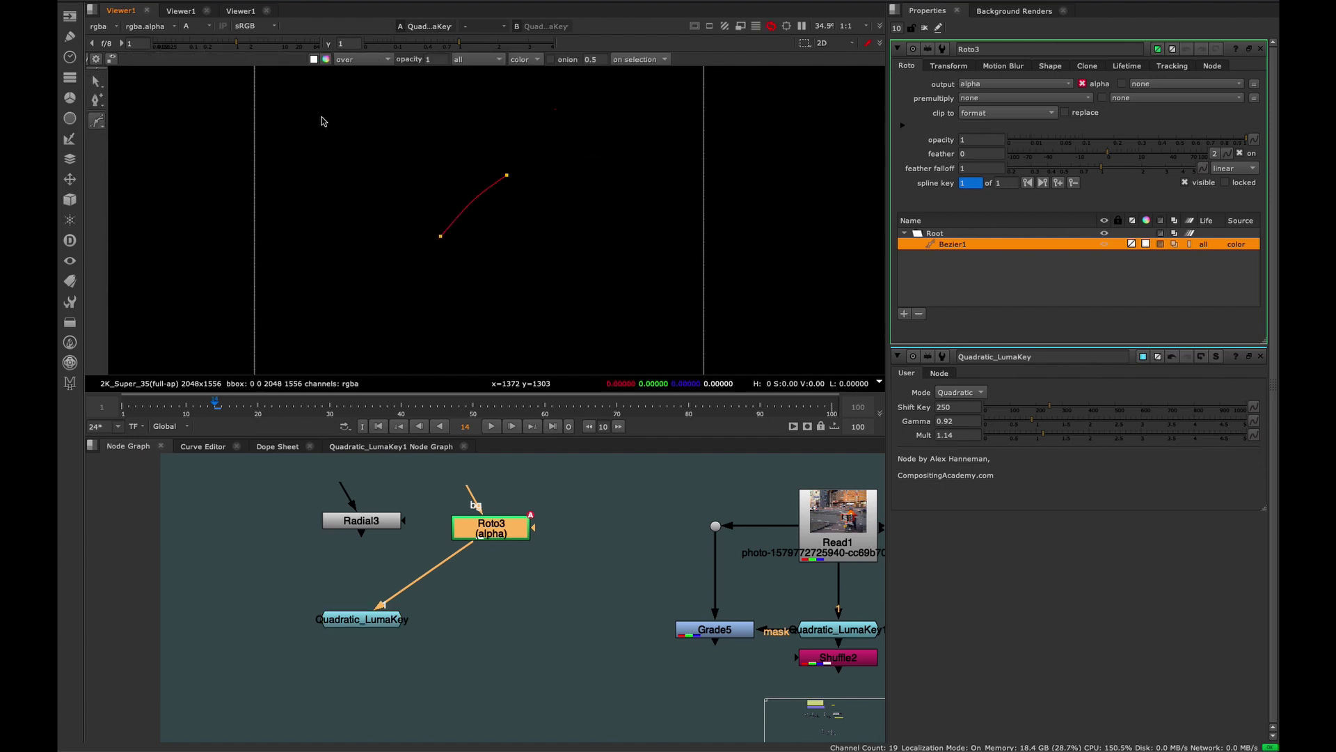
# - Close the Bezier as a small three-point shape and view Quadratic_LumaKey's output in RGB
pyautogui.click(531, 238)
pyautogui.click(507, 175)
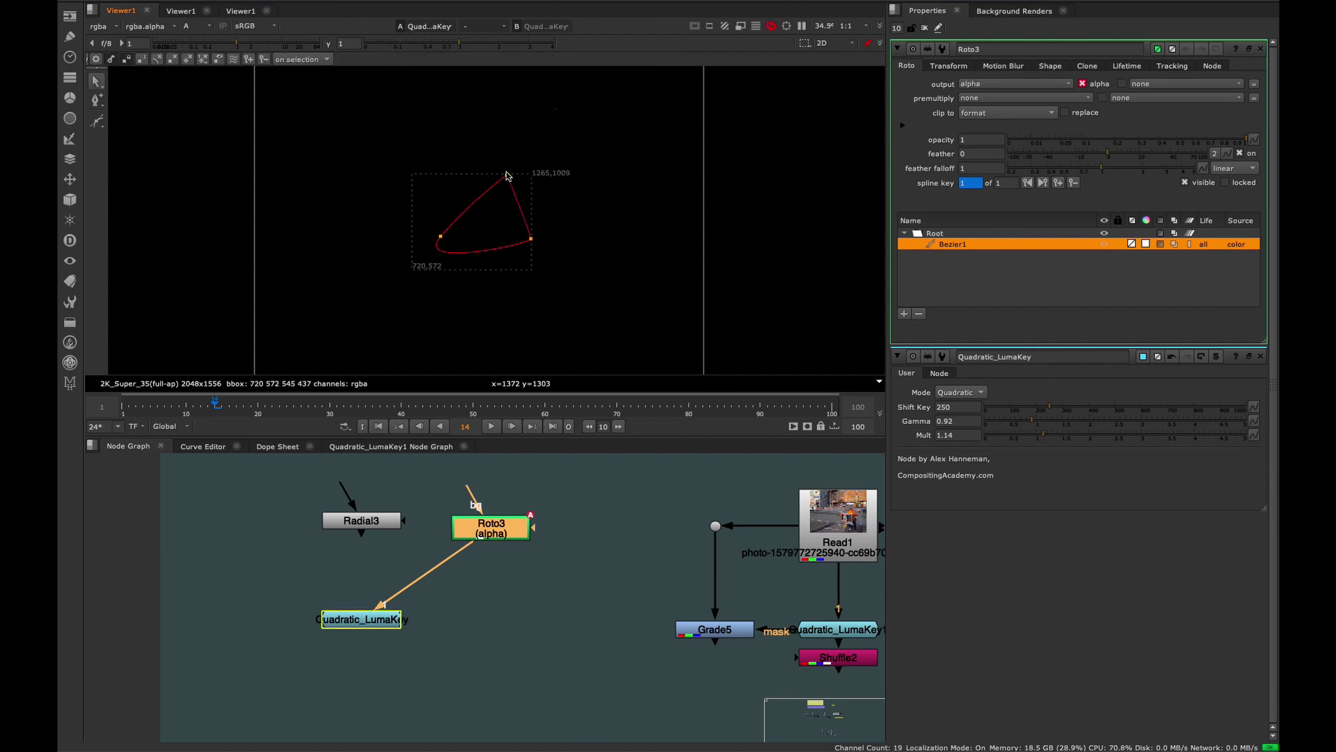
pyautogui.click(359, 618)
pyautogui.press('1')
pyautogui.press('a')
pyautogui.moveTo(475, 291); pyautogui.dragTo(470, 298, button='middle')
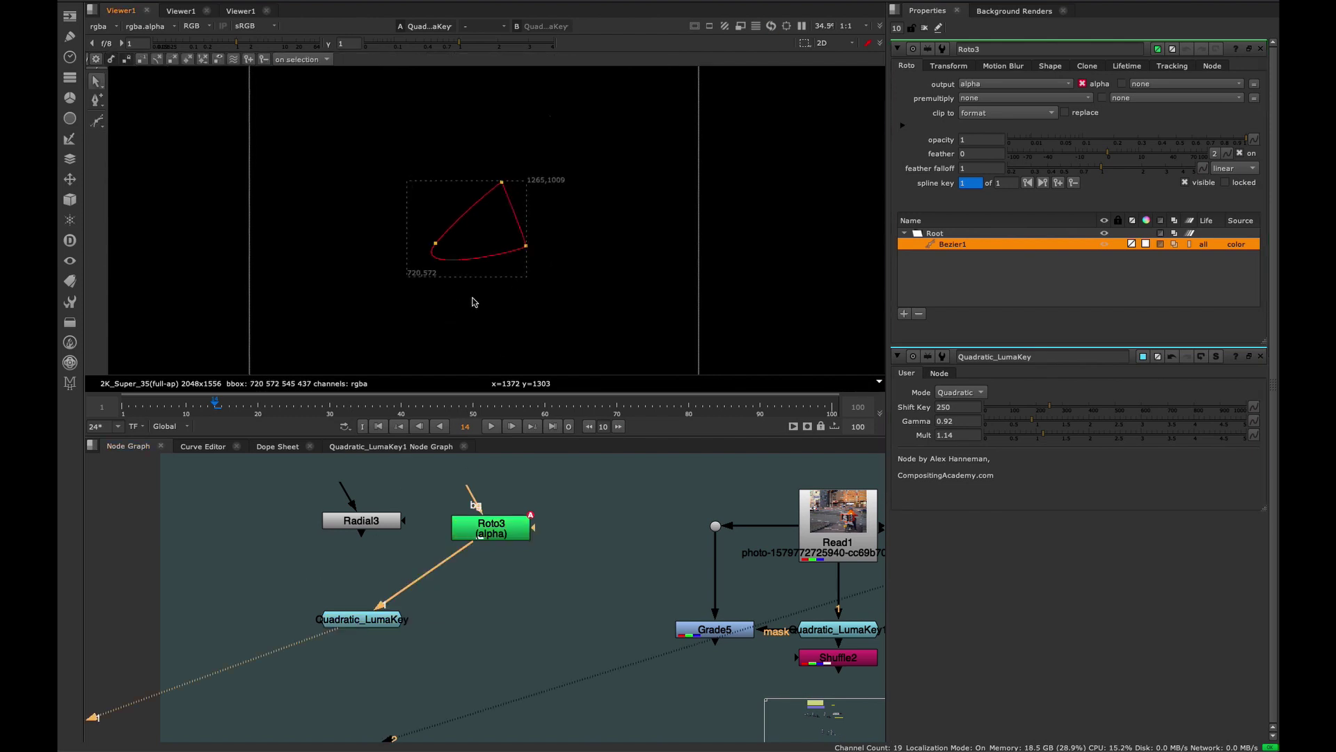
# - Set Roto3's output to rgba and place Quadratic_LumaKey directly below it with its properties open
pyautogui.moveTo(491, 529); pyautogui.dragTo(489, 529)
pyautogui.click(990, 90)
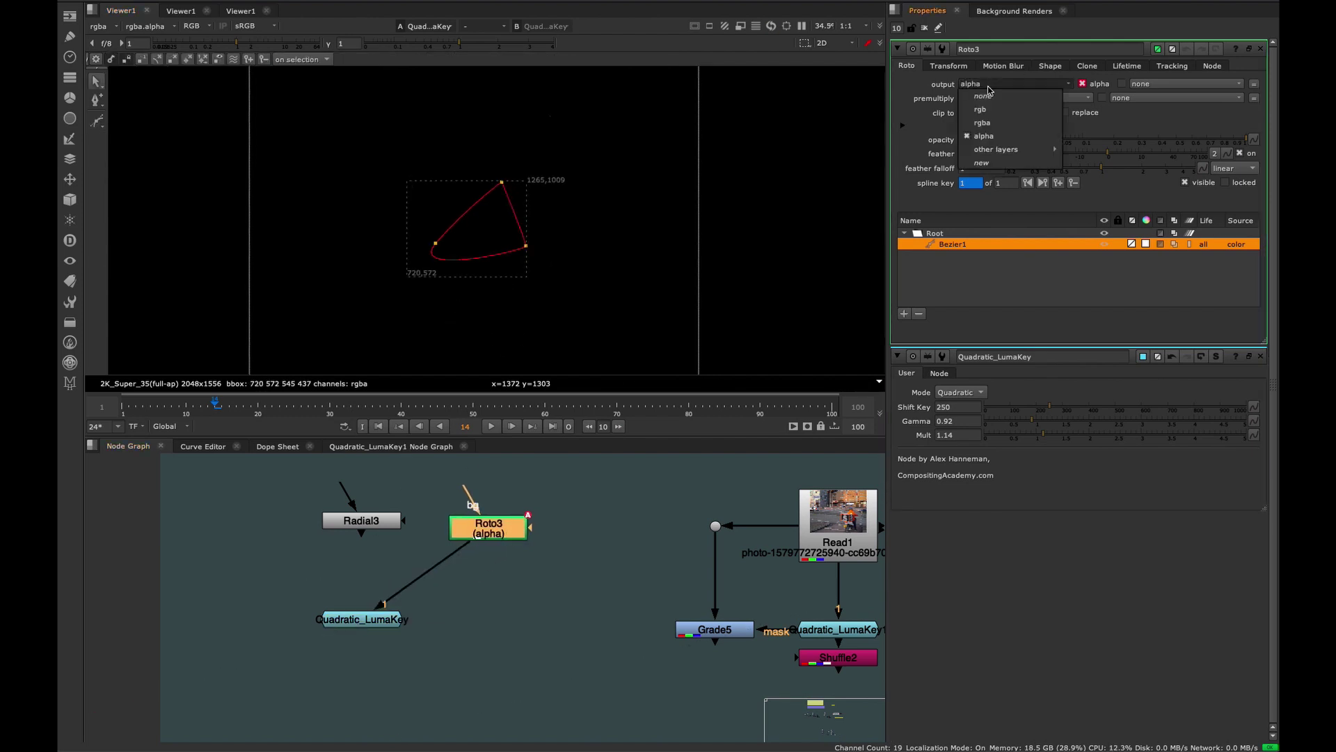
pyautogui.click(974, 120)
pyautogui.click(424, 635)
pyautogui.moveTo(400, 625); pyautogui.dragTo(508, 634)
pyautogui.click(327, 665)
pyautogui.doubleClick(481, 629)
# - Pull long feather edges outward from the Bezier's two lower points, undoing the stray point move
pyautogui.keyDown('ctrl'); pyautogui.moveTo(436, 243); pyautogui.dragTo(346, 293); pyautogui.keyUp('ctrl')
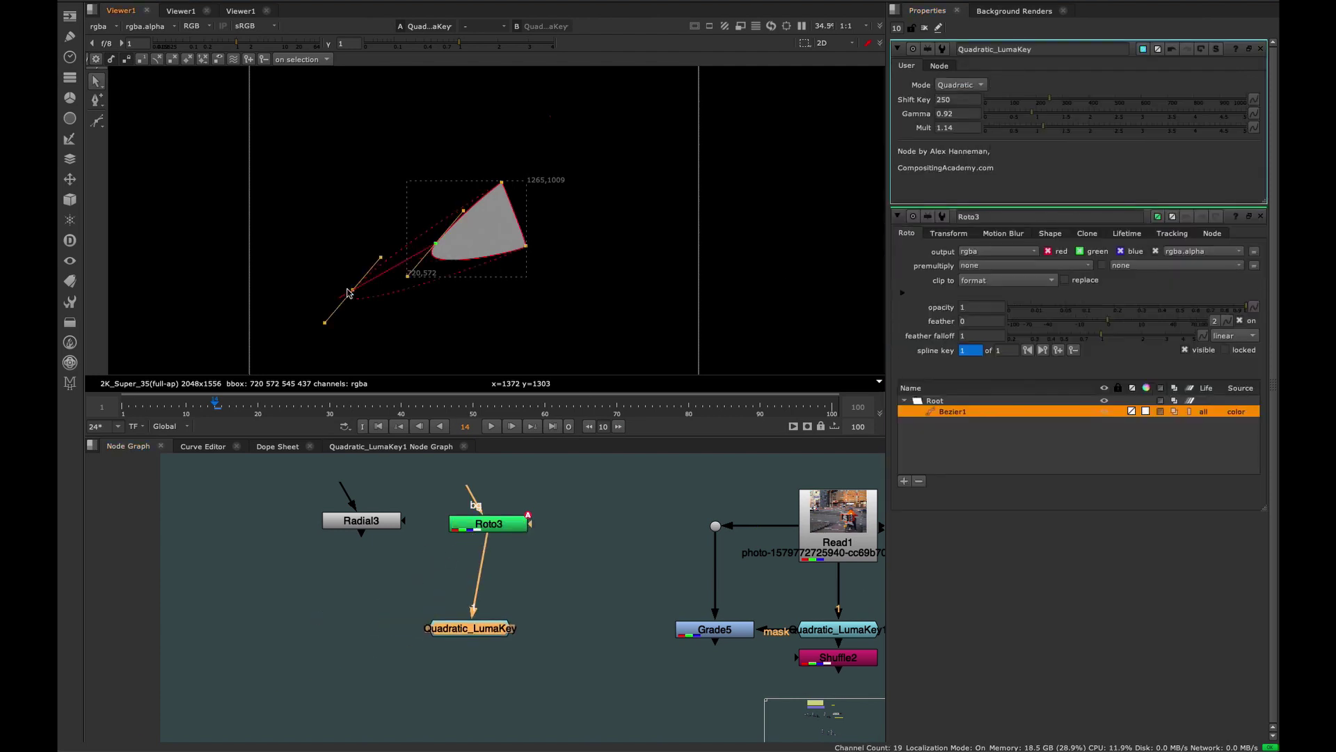
pyautogui.keyDown('ctrl'); pyautogui.moveTo(526, 246); pyautogui.dragTo(550, 324); pyautogui.keyUp('ctrl')
pyautogui.moveTo(435, 244); pyautogui.dragTo(550, 325)
pyautogui.click(545, 245)
pyautogui.click(556, 248)
pyautogui.click(528, 248)
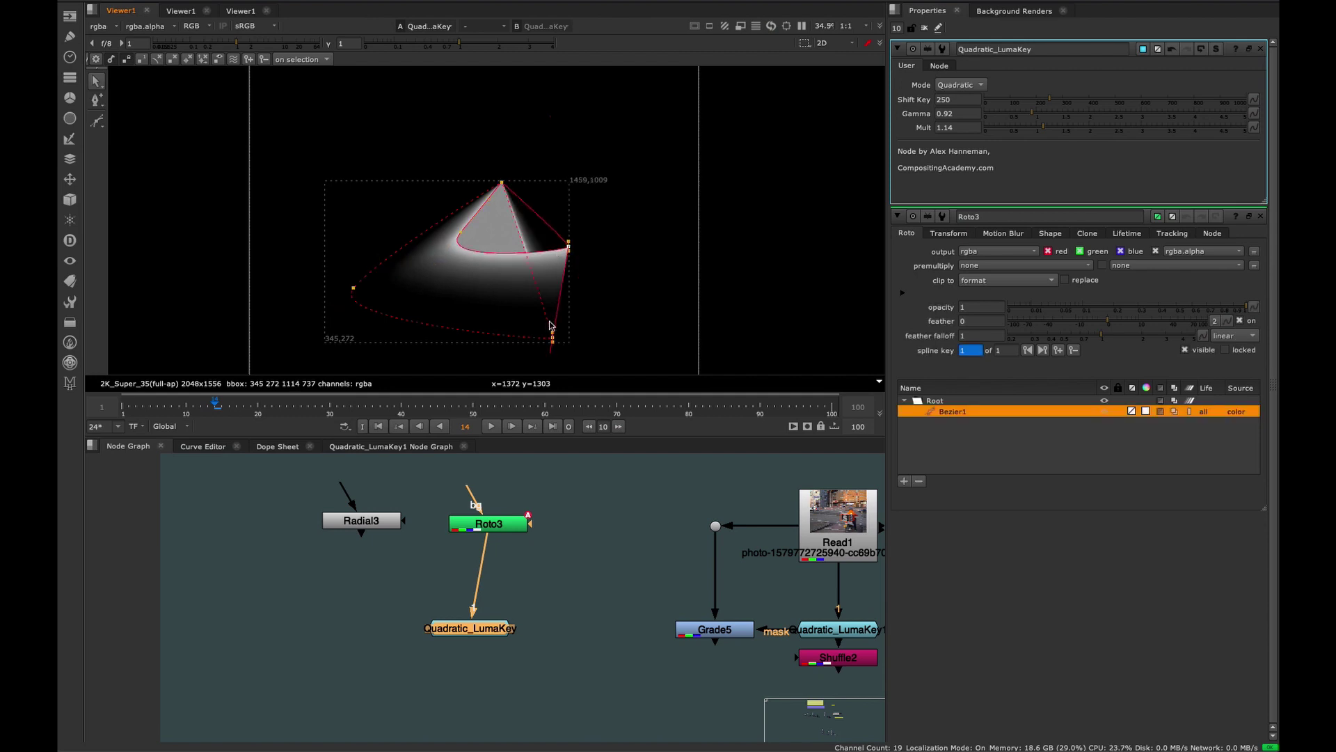
pyautogui.hotkey('ctrl', 'z')
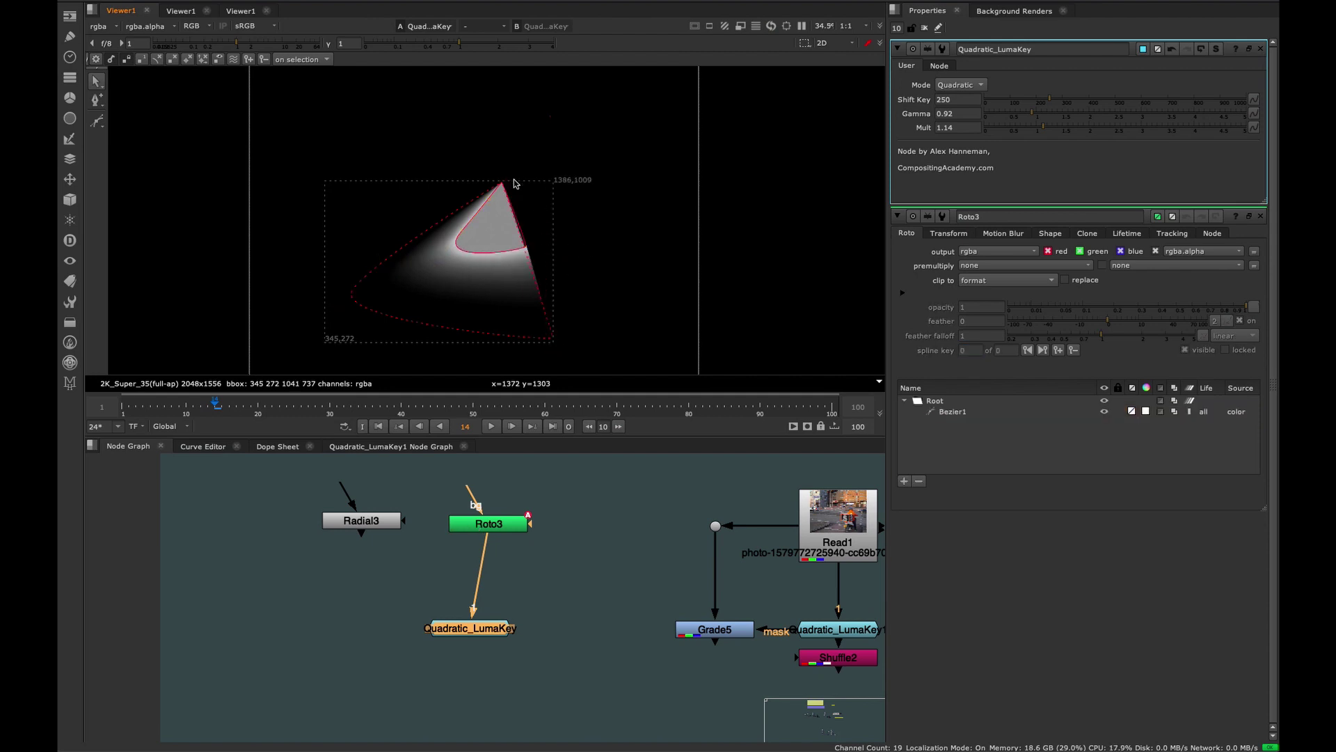
# - Hide the viewer overlay and set Quadratic_LumaKey's Mult to 0.82
pyautogui.press('o')
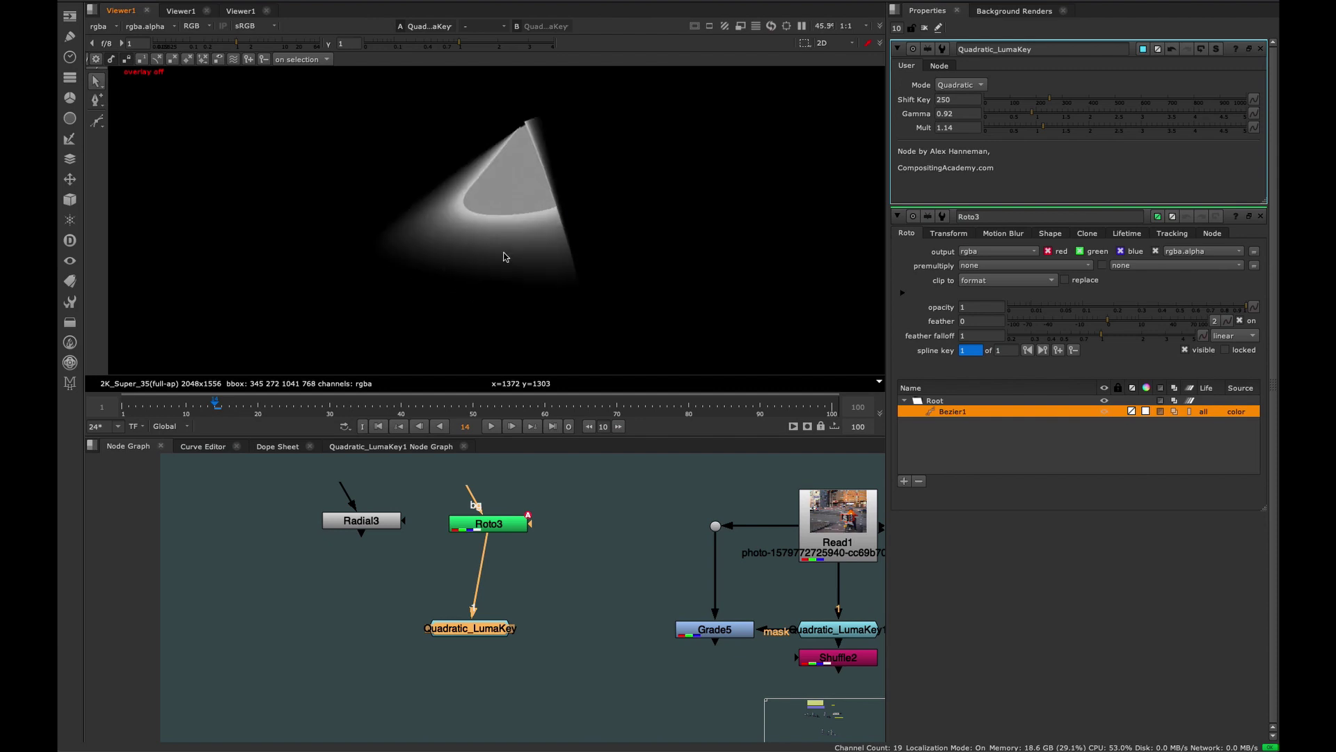
pyautogui.scroll(3, 481, 198)
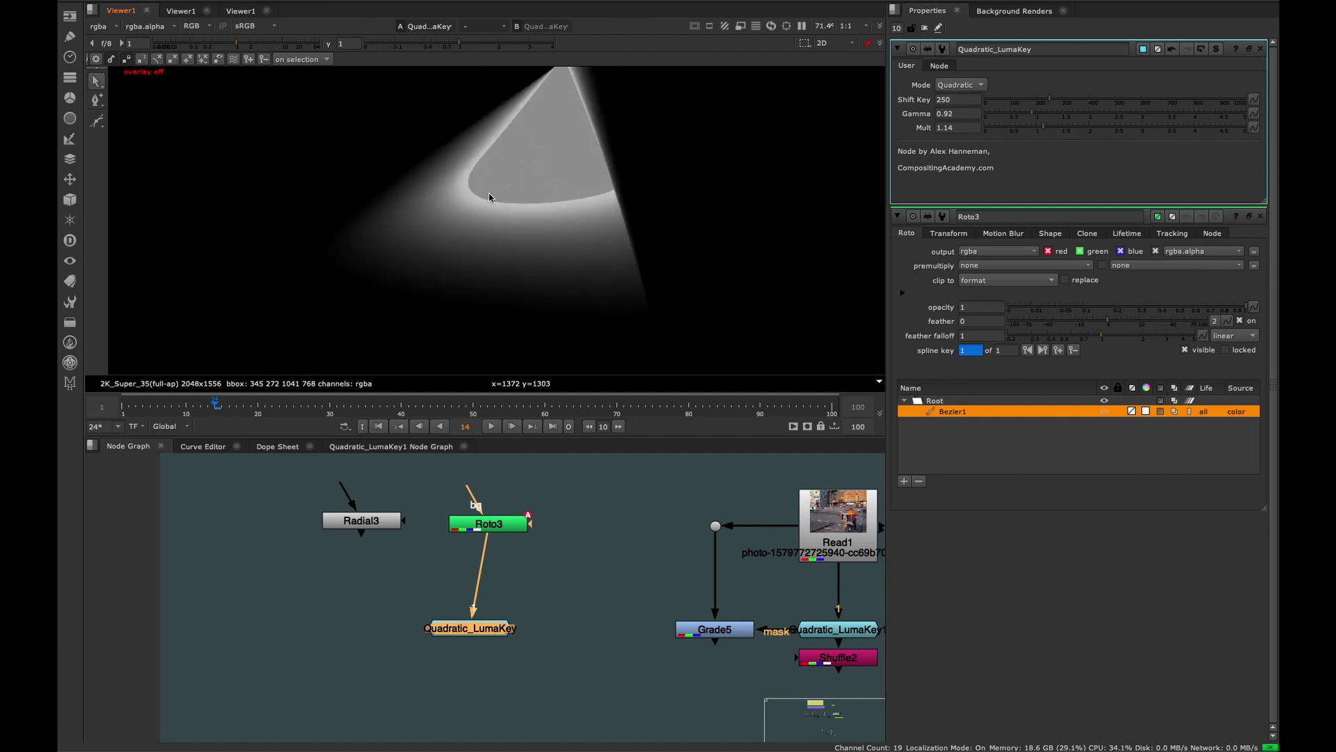
pyautogui.scroll(1, 491, 223)
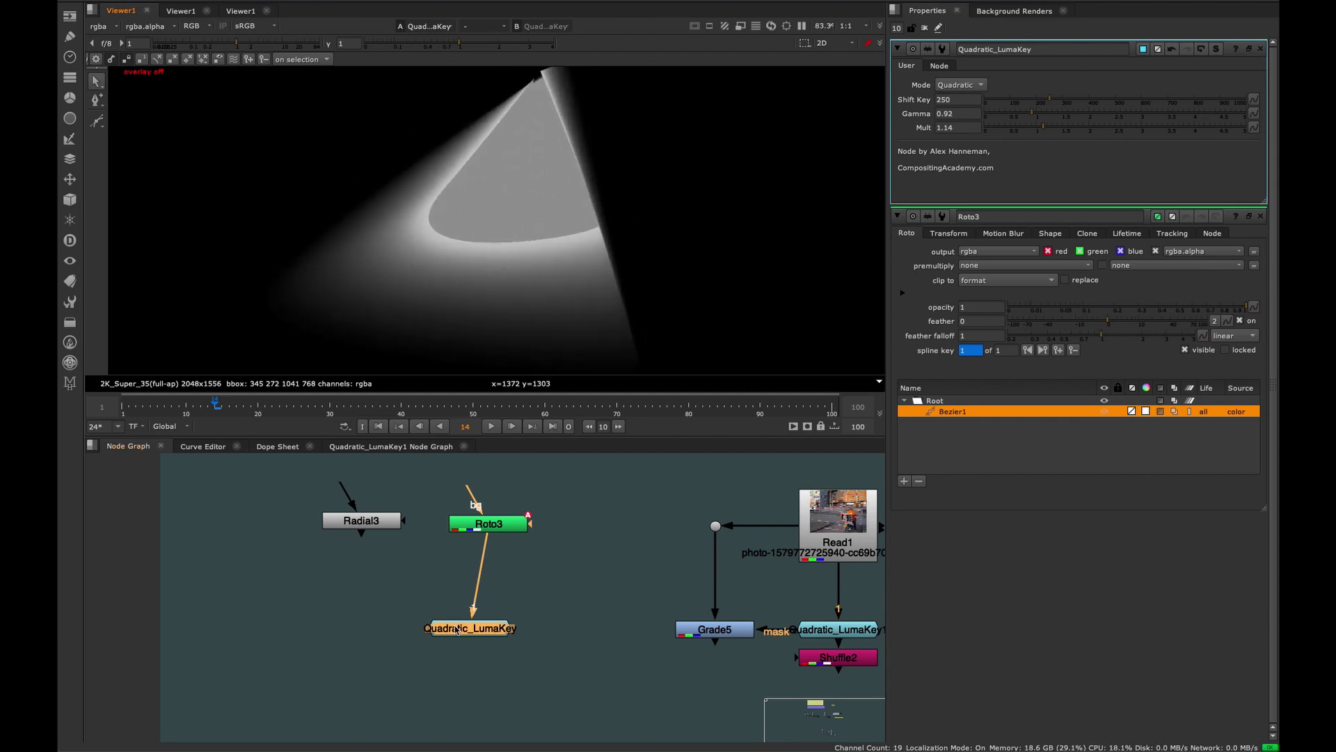
pyautogui.moveTo(1047, 103); pyautogui.dragTo(1002, 141)
pyautogui.hotkey('ctrl', 'z')
# - View Roto3's own output and open its properties
pyautogui.moveTo(583, 540); pyautogui.dragTo(537, 557, button='middle')
pyautogui.doubleClick(449, 548)
pyautogui.press('1')
pyautogui.click(449, 549)
# - Try the smooth0 and smooth feather falloff types on Roto3, and return the falloff to linear
pyautogui.click(1235, 172)
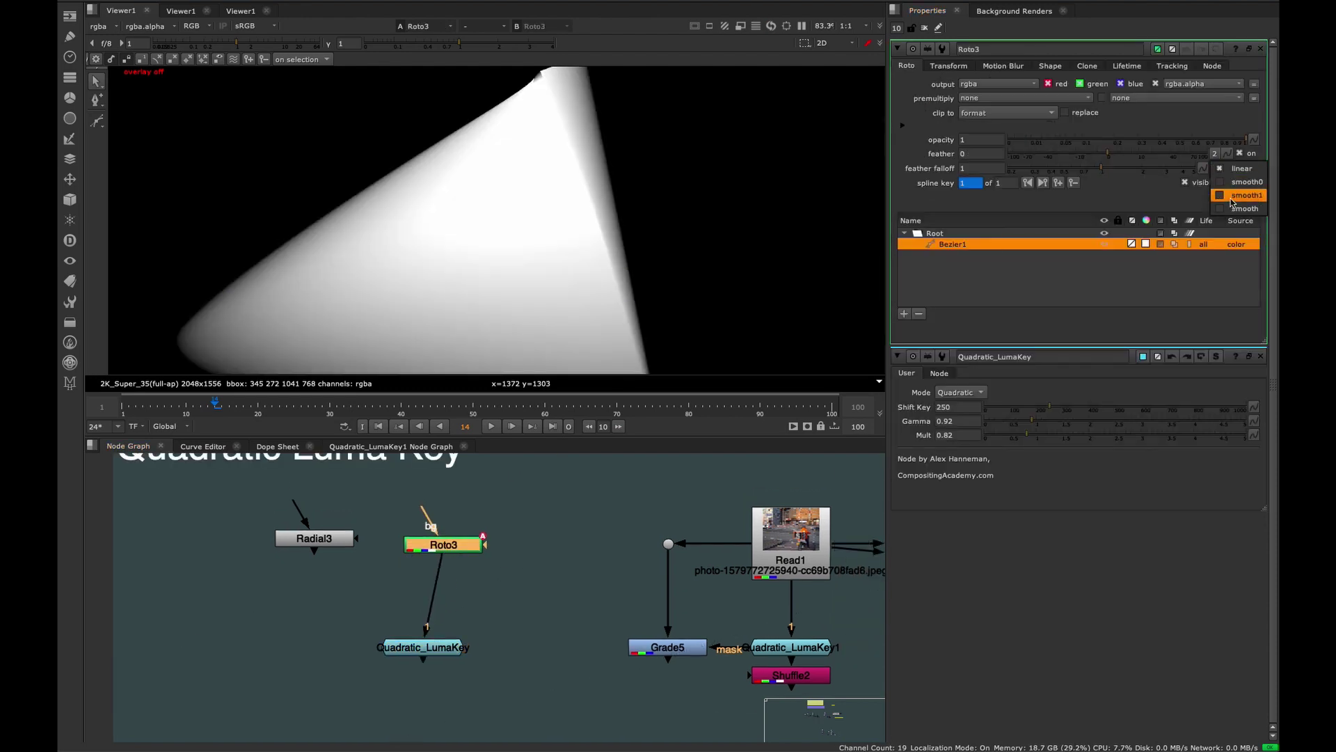
pyautogui.click(1246, 183)
pyautogui.scroll(-3, 580, 245)
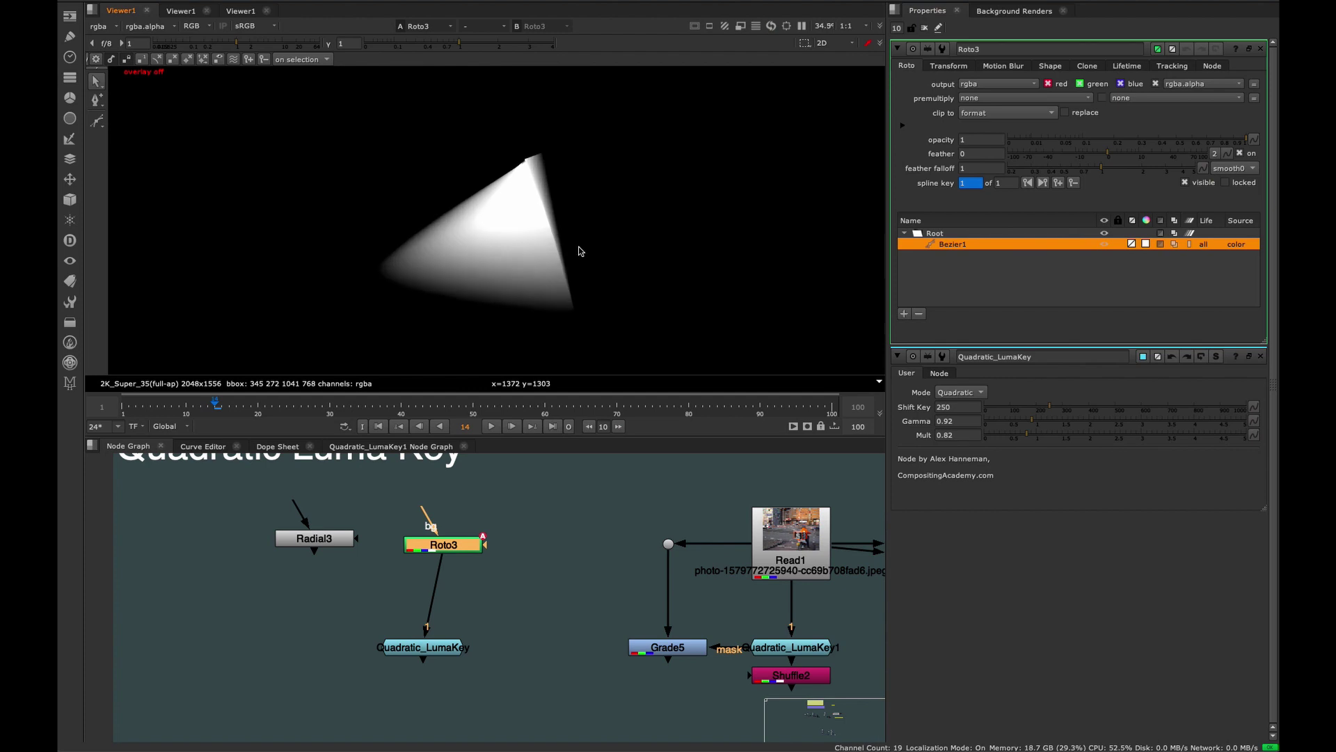
pyautogui.click(1228, 171)
pyautogui.click(1245, 181)
pyautogui.click(1249, 172)
pyautogui.click(1246, 181)
pyautogui.click(1246, 169)
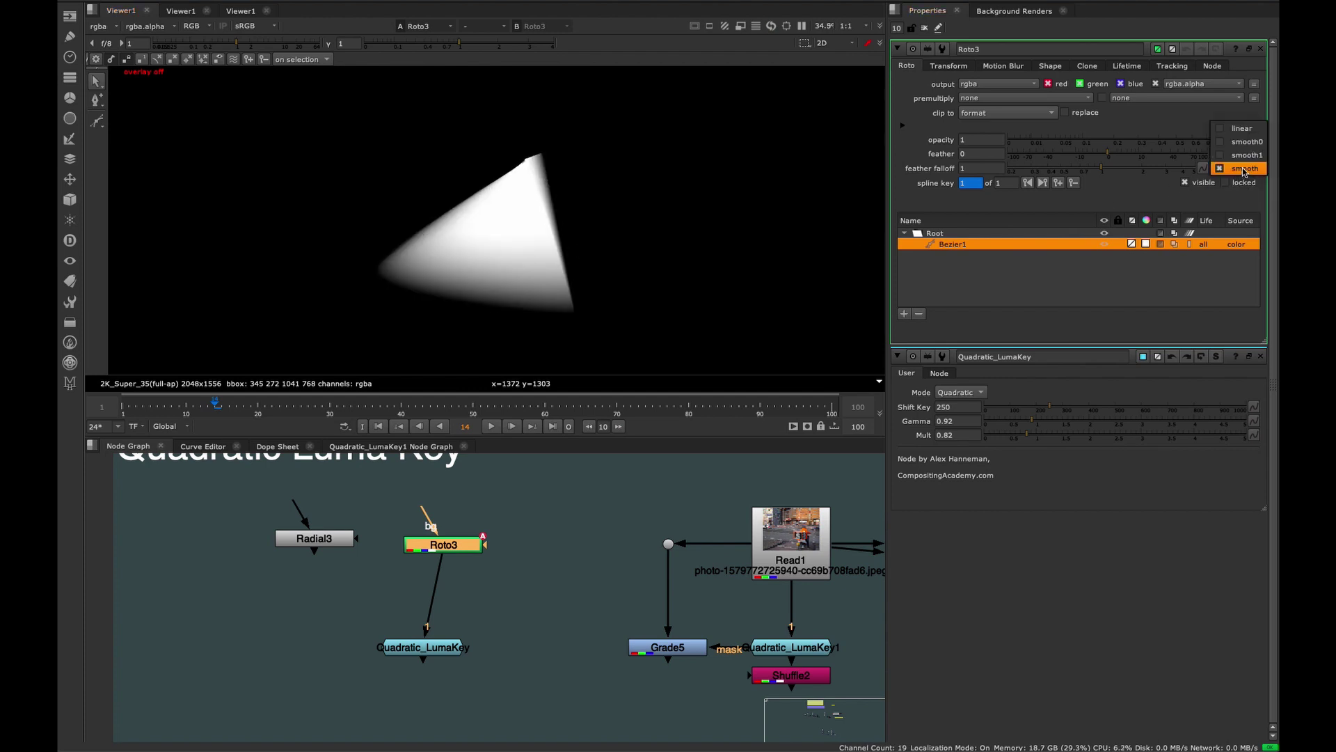
pyautogui.click(1240, 129)
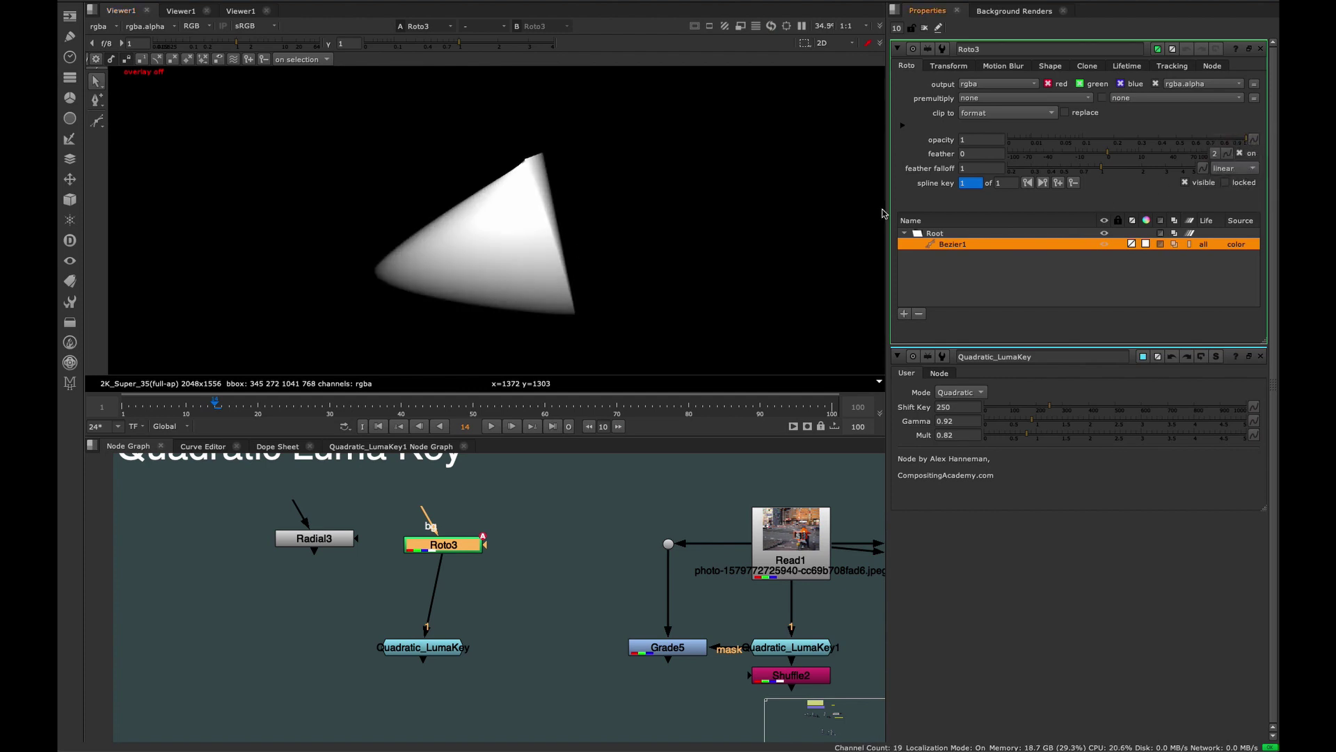
# - Close Roto3's properties and view the Read2 paddleboarder photo in the purple backdrop's STMap5 setup
pyautogui.click(1261, 51)
pyautogui.press('space')
pyautogui.moveTo(468, 540); pyautogui.dragTo(623, 217, button='middle')
pyautogui.scroll(-6, 520, 354)
pyautogui.moveTo(400, 493); pyautogui.dragTo(448, 330, button='middle')
pyautogui.scroll(2, 355, 439)
pyautogui.moveTo(326, 385); pyautogui.dragTo(464, 414, button='middle')
pyautogui.scroll(3, 607, 437)
pyautogui.scroll(5, 724, 377)
pyautogui.click(742, 382)
pyautogui.moveTo(718, 405); pyautogui.dragTo(522, 476, button='middle')
pyautogui.press('space')
pyautogui.moveTo(427, 531); pyautogui.dragTo(522, 419, button='middle')
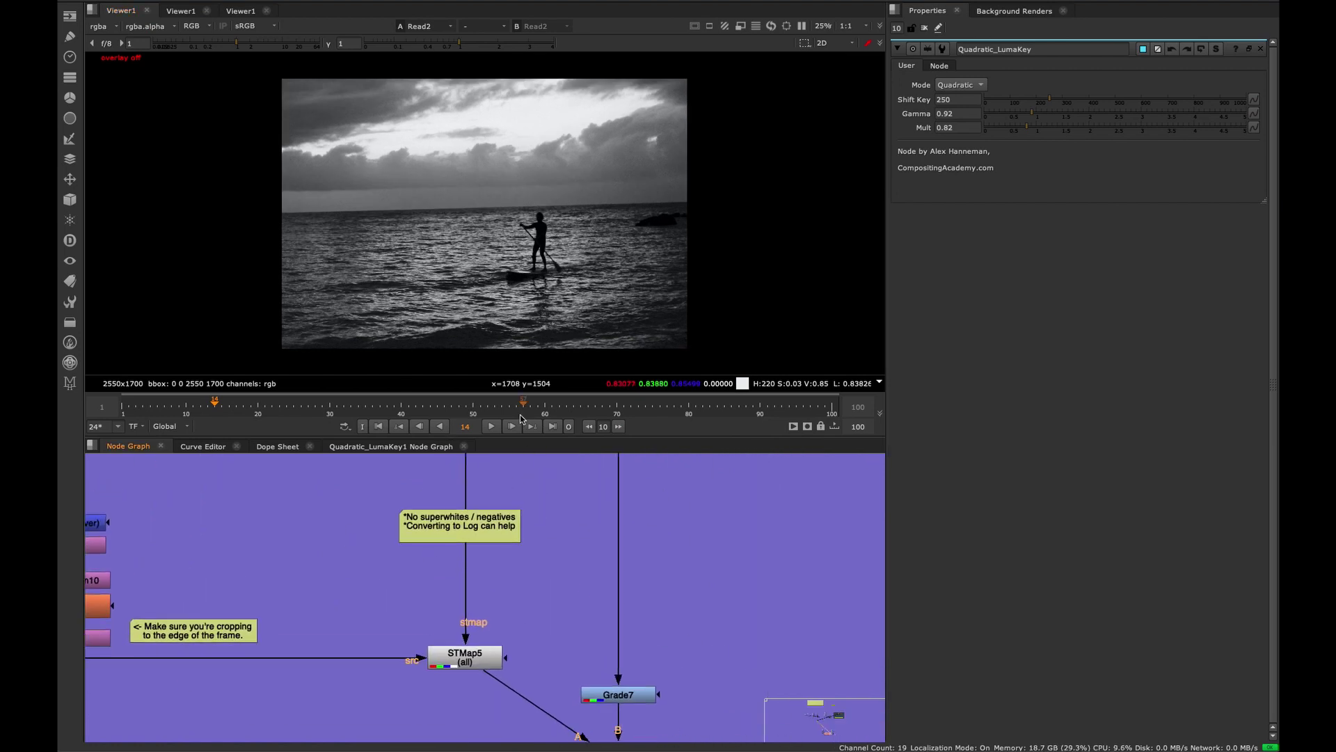
# - Undo the accidental STMap5 move and select the note about superwhites, negatives and Log conversion
pyautogui.moveTo(474, 657); pyautogui.dragTo(464, 657)
pyautogui.hotkey('ctrl', 'z')
pyautogui.moveTo(508, 524); pyautogui.dragTo(500, 532)
pyautogui.moveTo(501, 532); pyautogui.dragTo(505, 616, button='middle')
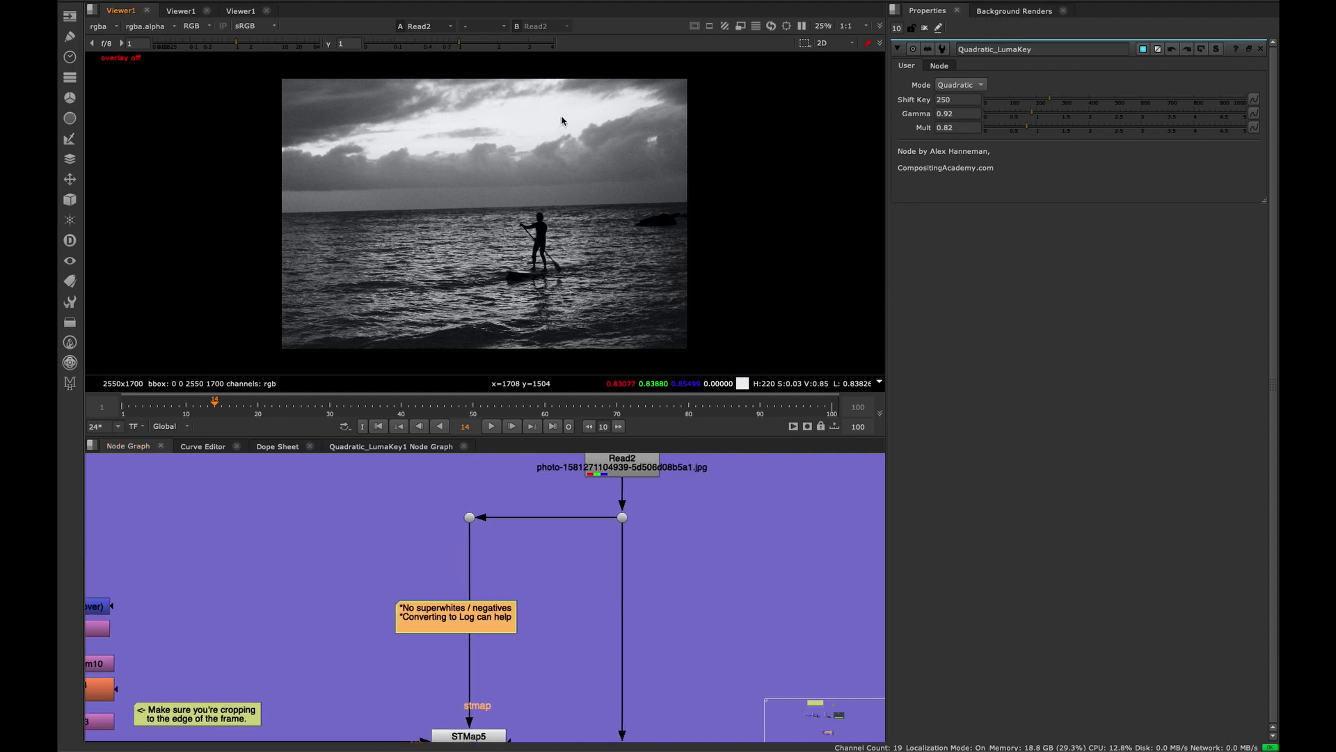
pyautogui.moveTo(384, 588); pyautogui.dragTo(483, 532, button='middle')
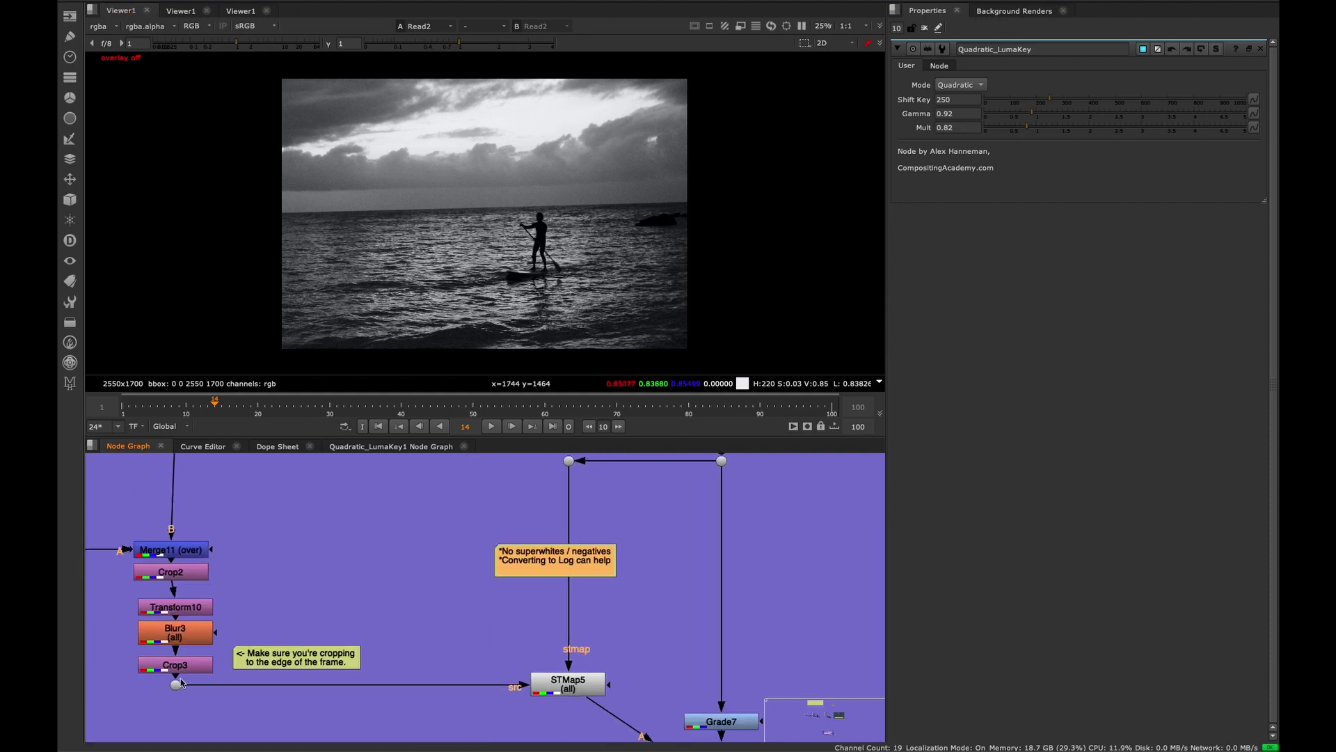
# - View Crop3's colour gradient with the viewer overlay on to check that it is cropped to the frame edge
pyautogui.click(186, 670)
pyautogui.press('1')
pyautogui.moveTo(276, 629); pyautogui.dragTo(384, 637, button='middle')
pyautogui.click(385, 636)
pyautogui.scroll(-3, 482, 240)
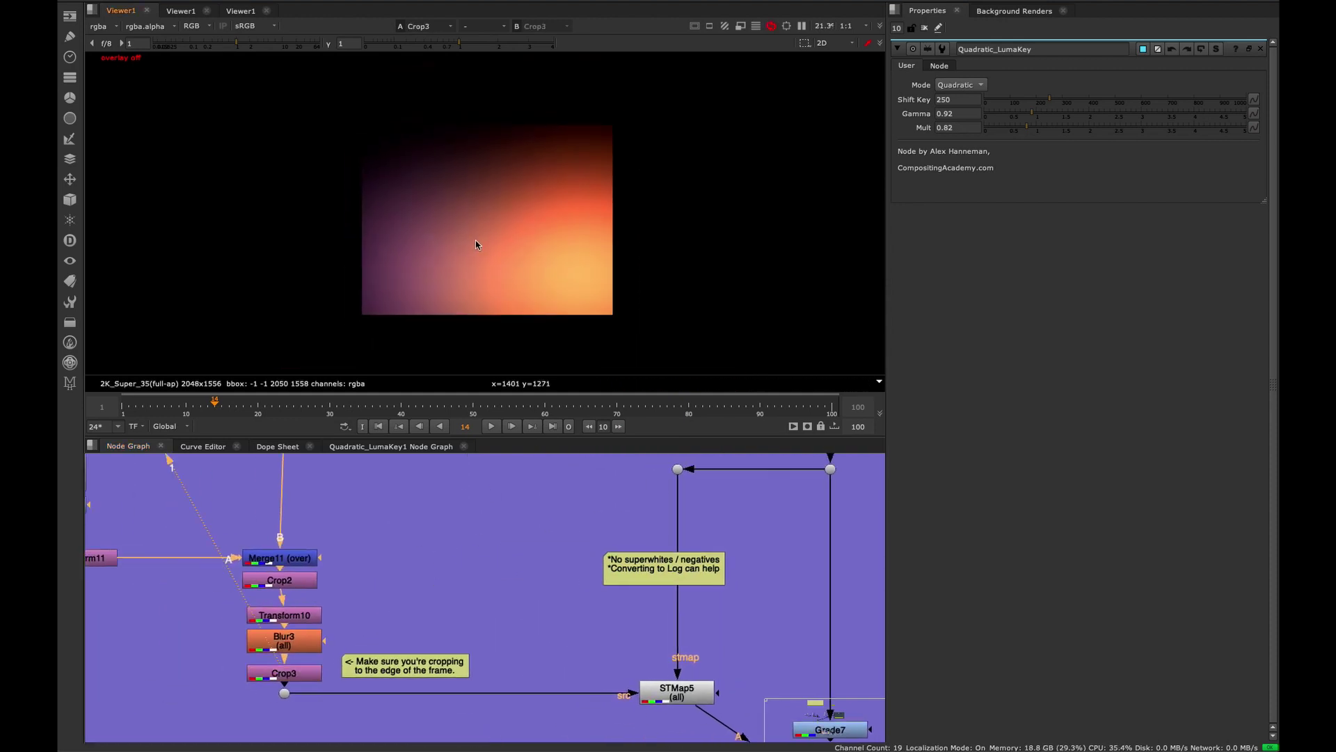
pyautogui.press('o')
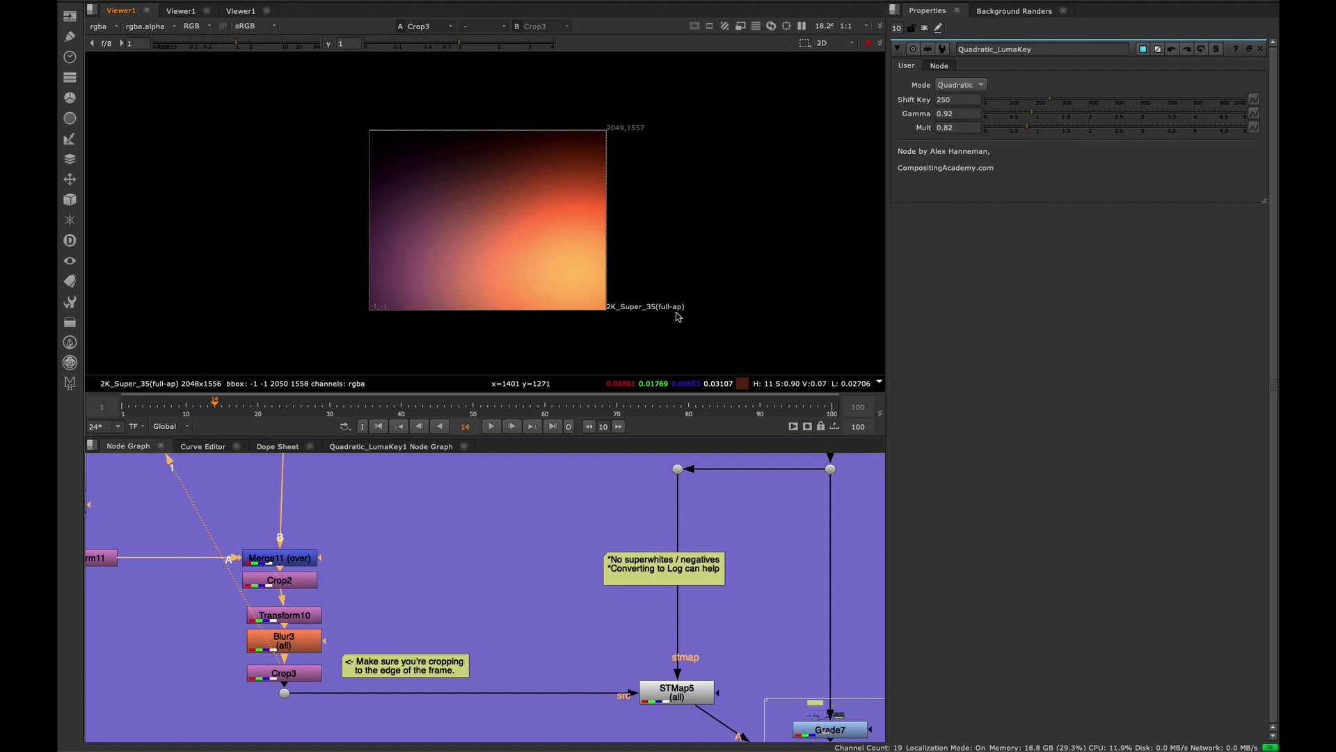
pyautogui.moveTo(753, 281); pyautogui.dragTo(647, 335)
# - View the dot below Read2 that feeds STMap5's stmap input
pyautogui.moveTo(542, 533); pyautogui.dragTo(427, 524, button='middle')
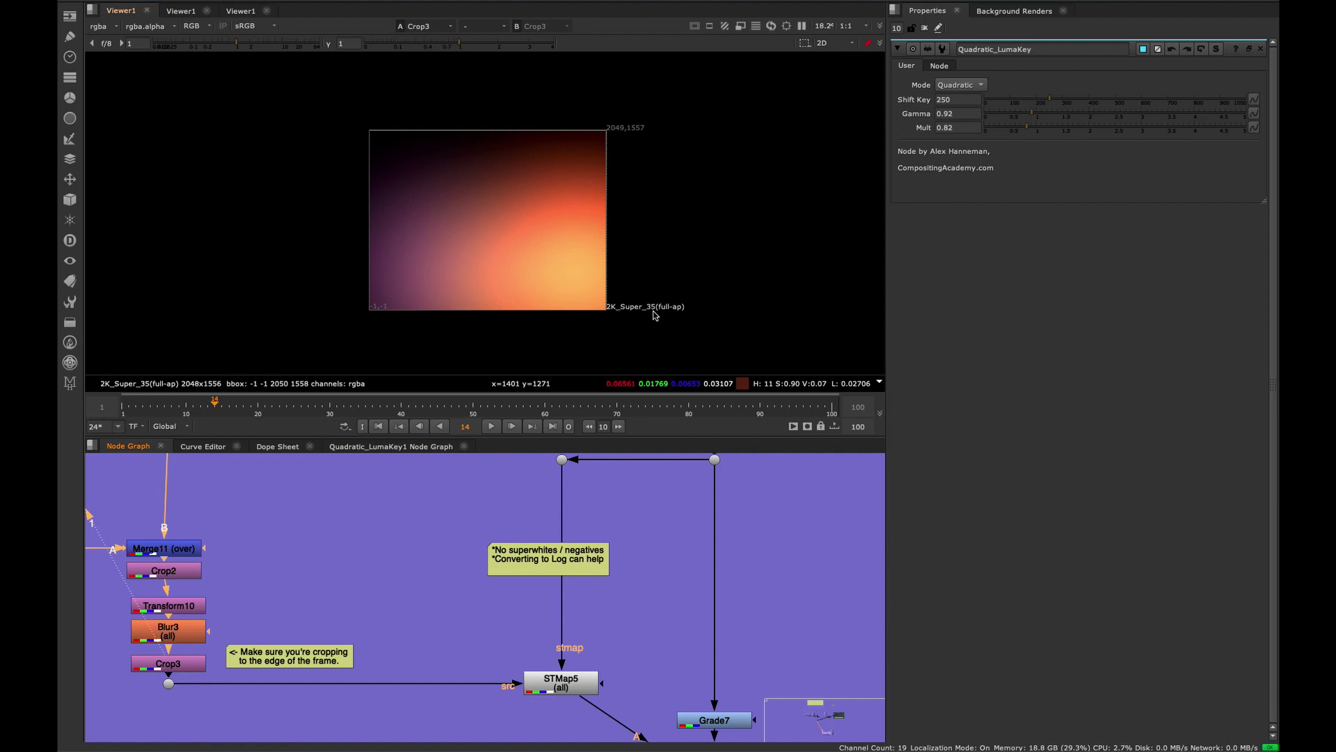
pyautogui.moveTo(626, 550); pyautogui.dragTo(535, 583, button='middle')
pyautogui.click(471, 492)
pyautogui.press('1')
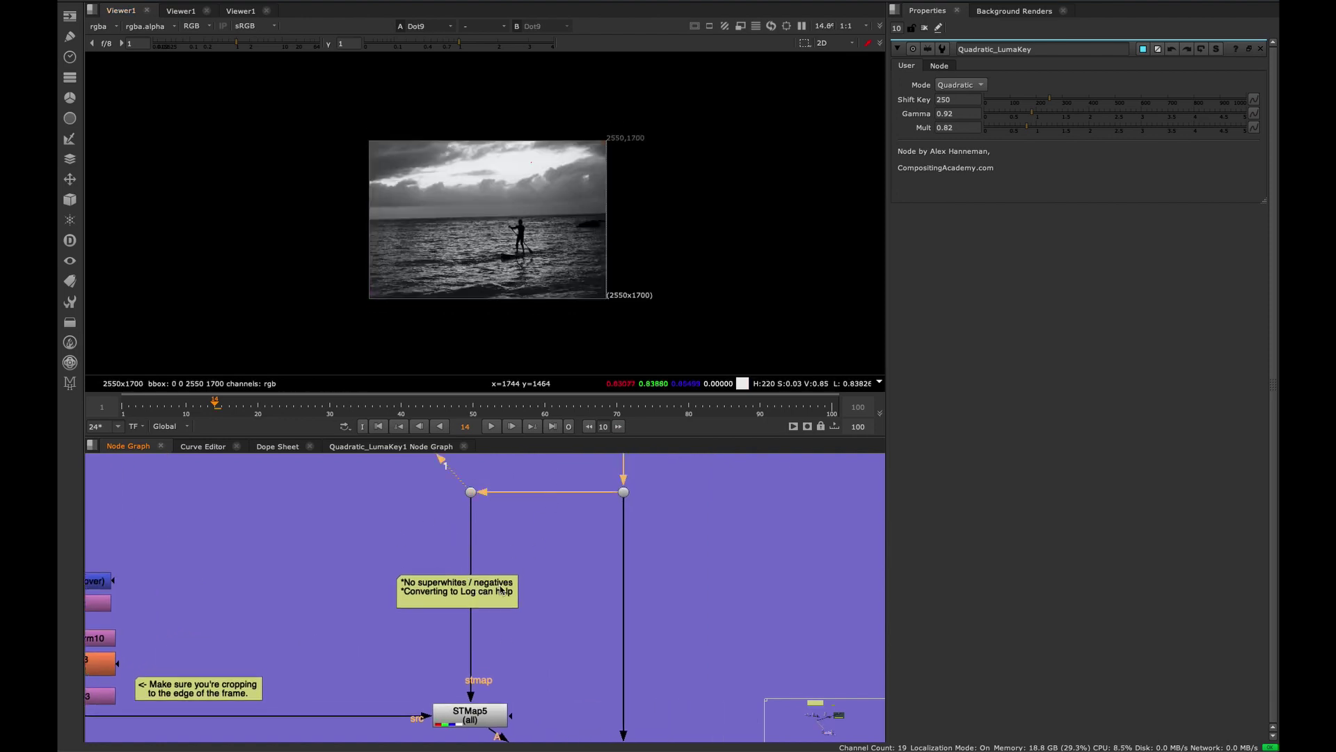
pyautogui.moveTo(473, 624); pyautogui.dragTo(550, 538, button='middle')
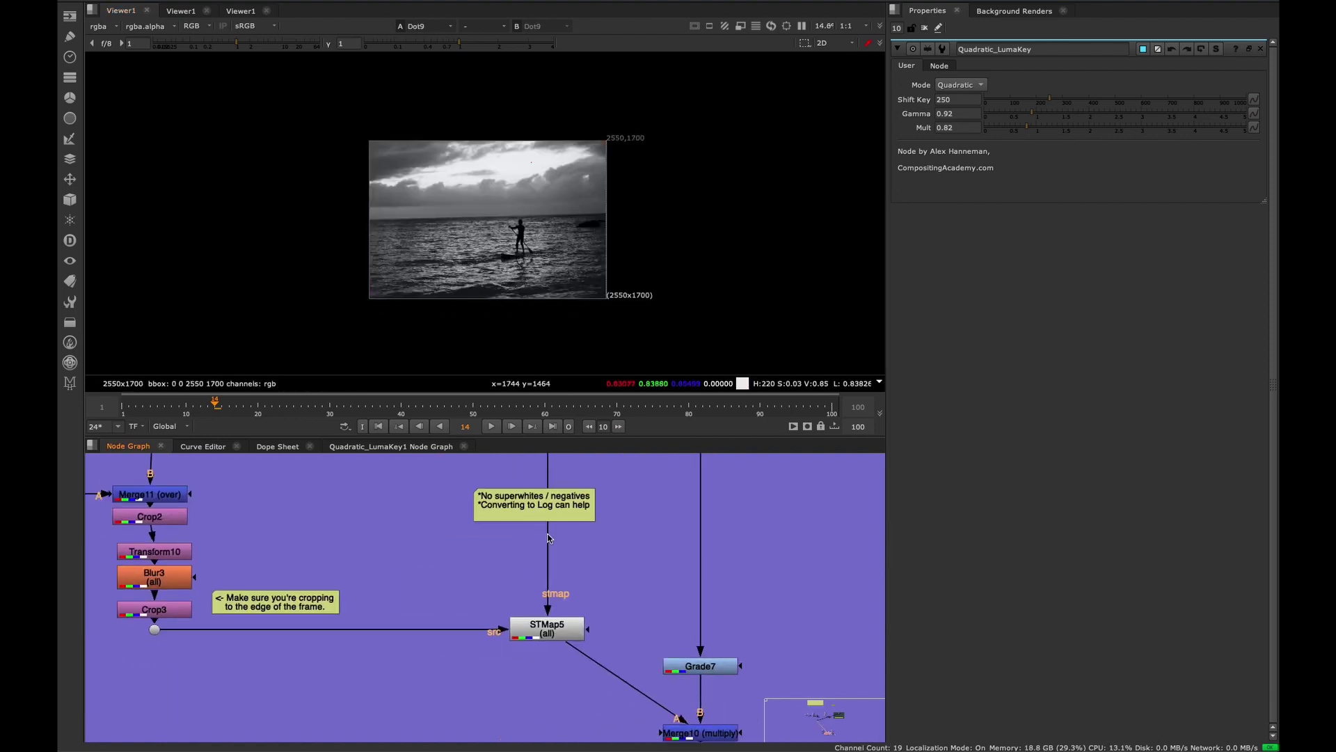
# - Insert a Grade node into the stmap input connection just above STMap5
pyautogui.press('g')
pyautogui.moveTo(492, 553); pyautogui.dragTo(564, 585)
pyautogui.moveTo(568, 564); pyautogui.dragTo(555, 567)
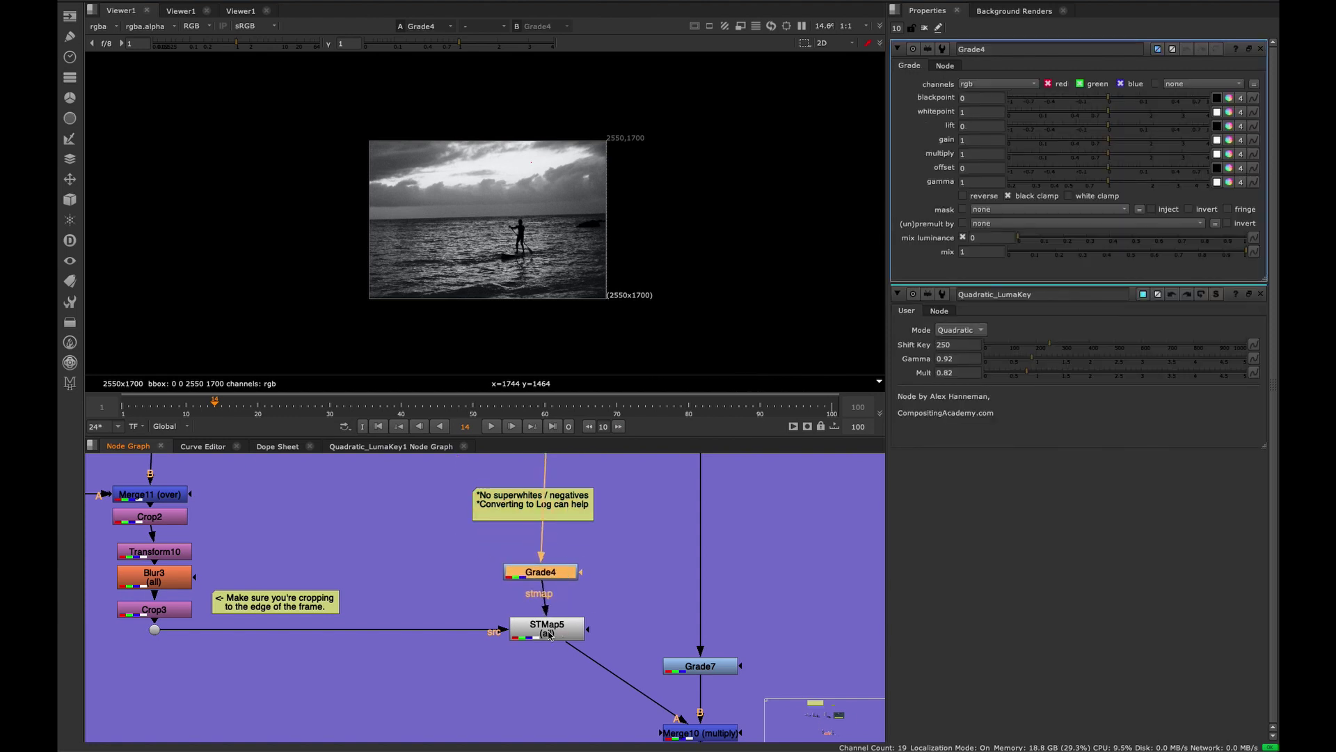
# - View STMap5's re-mapped output and align Grade4 directly above STMap5
pyautogui.click(549, 631)
pyautogui.press('1')
pyautogui.scroll(2, 483, 261)
pyautogui.scroll(-4, 394, 542)
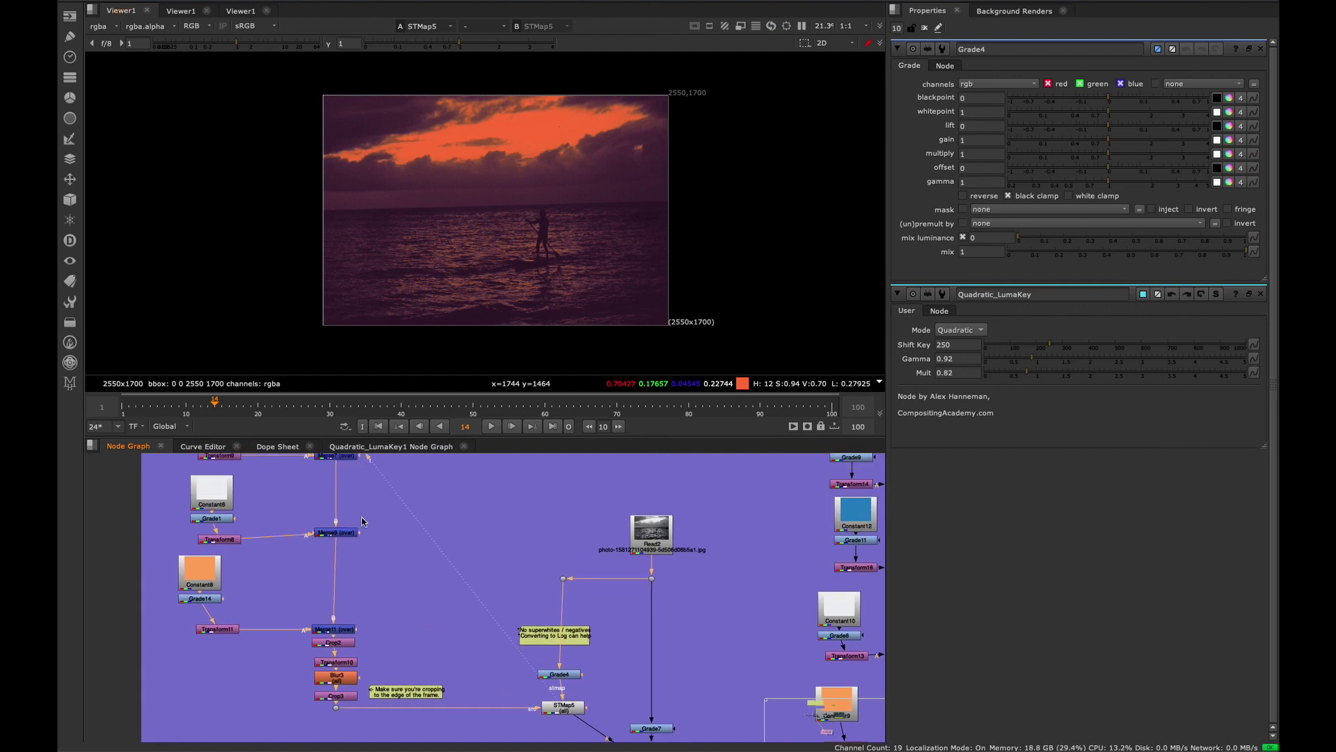
pyautogui.moveTo(359, 518); pyautogui.dragTo(402, 602, button='middle')
pyautogui.moveTo(481, 690); pyautogui.dragTo(380, 520, button='middle')
pyautogui.moveTo(509, 592); pyautogui.dragTo(530, 581)
pyautogui.scroll(4, 501, 603)
# - Test Grade4 with a gain of 2.06 and the white clamp option, and return the gain to 1
pyautogui.click(1007, 84)
pyautogui.click(1009, 124)
pyautogui.moveTo(1094, 184); pyautogui.dragTo(1154, 142)
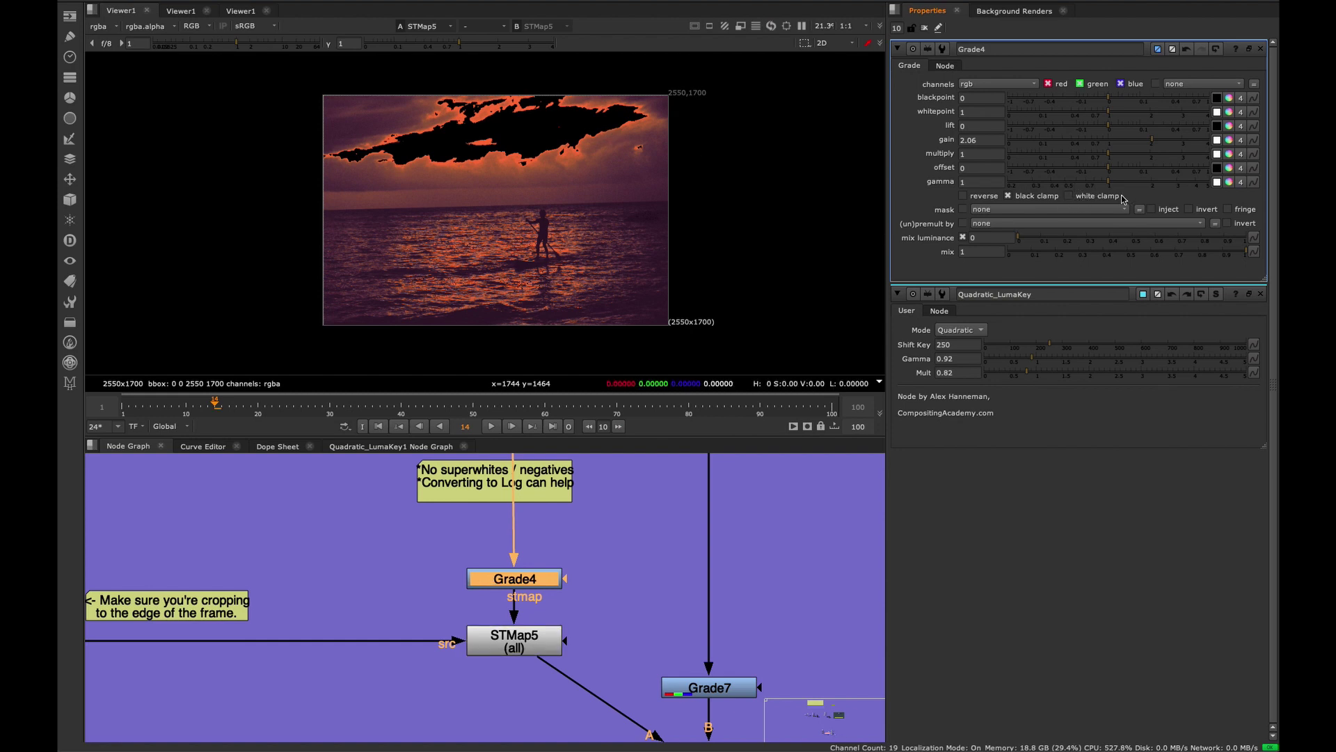
pyautogui.moveTo(1152, 140); pyautogui.dragTo(1109, 142)
pyautogui.click(1070, 196)
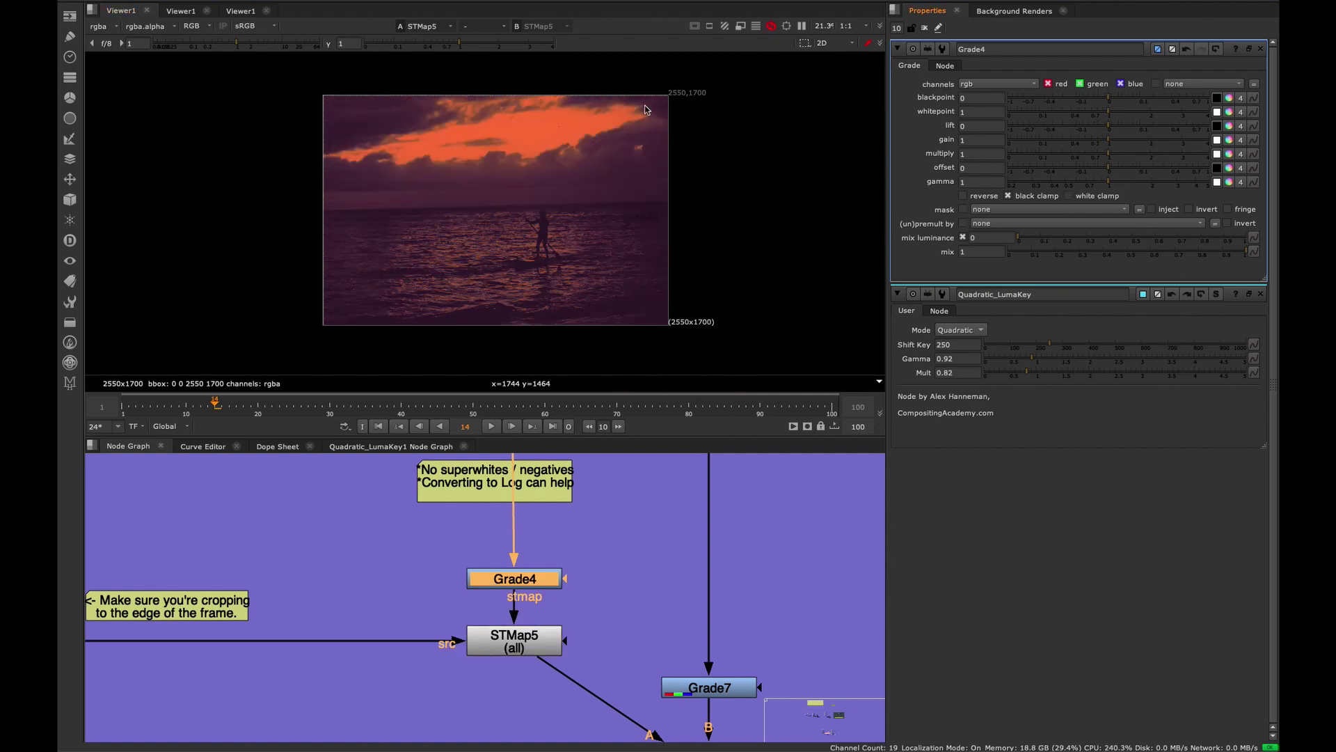
# - Compare Grade4's output with STMap5's output in the viewer
pyautogui.moveTo(647, 543); pyautogui.dragTo(547, 583)
pyautogui.press('1')
pyautogui.moveTo(620, 618); pyautogui.dragTo(544, 642)
pyautogui.press('1')
# - View the output of STMap6 in the neighbouring Read3 gradient re-mapping setup
pyautogui.moveTo(331, 589)
pyautogui.mouseDown(button='middle')
pyautogui.moveTo(467, 616)
pyautogui.moveTo(527, 358)
pyautogui.mouseUp(button='middle')
pyautogui.press('space')
pyautogui.scroll(-3, 527, 358)
pyautogui.moveTo(851, 451)
pyautogui.mouseDown(button='middle')
pyautogui.moveTo(320, 506)
pyautogui.moveTo(200, 500)
pyautogui.mouseUp(button='middle')
pyautogui.moveTo(739, 562); pyautogui.dragTo(542, 611)
pyautogui.press('space')
pyautogui.press('1')
pyautogui.click(534, 611)
pyautogui.moveTo(538, 525); pyautogui.dragTo(594, 575, button='middle')
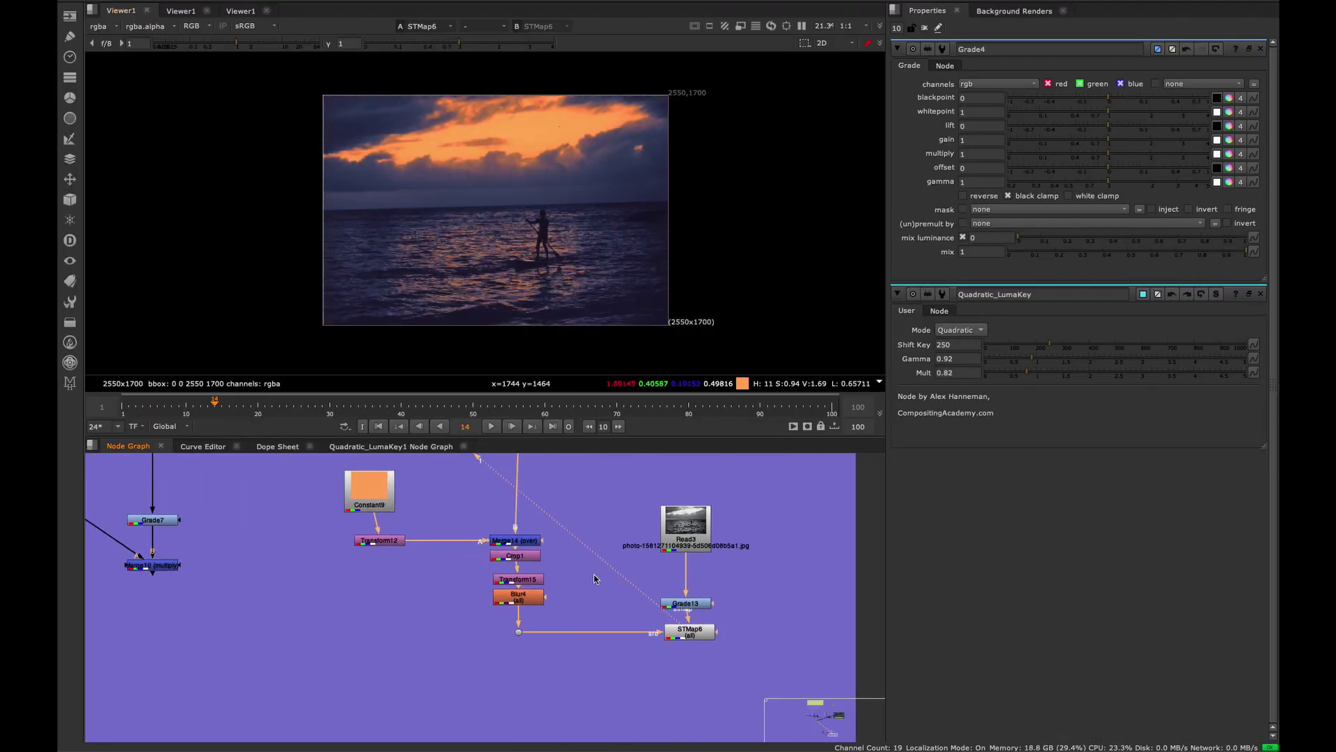
# - Compare Merge14's layered colour blocks with the Crop3 and Merge11 outputs of the neighbouring Read2 setup
pyautogui.press('space')
pyautogui.moveTo(417, 243); pyautogui.dragTo(630, 269, button='middle')
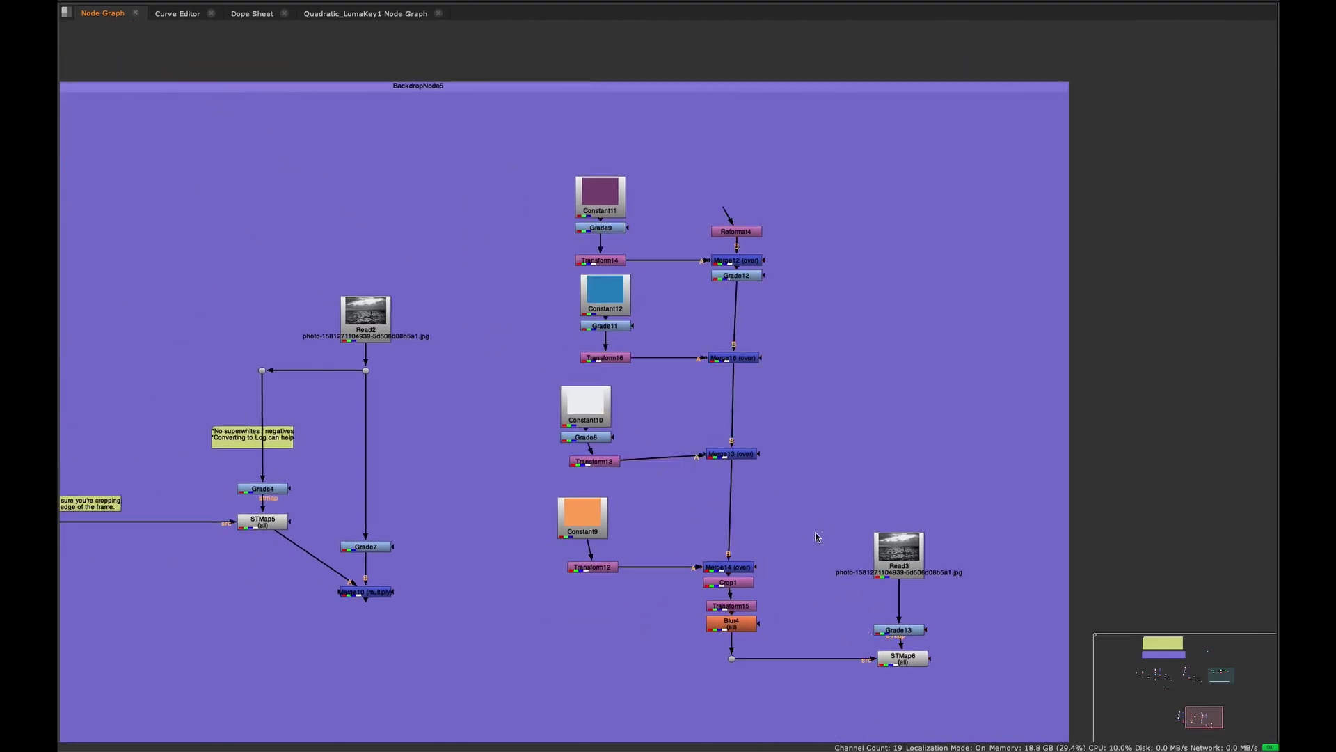
pyautogui.click(728, 567)
pyautogui.press('1')
pyautogui.press('space')
pyautogui.moveTo(459, 515); pyautogui.dragTo(689, 588, button='middle')
pyautogui.moveTo(279, 565); pyautogui.dragTo(195, 588)
pyautogui.press('2')
pyautogui.click(349, 553)
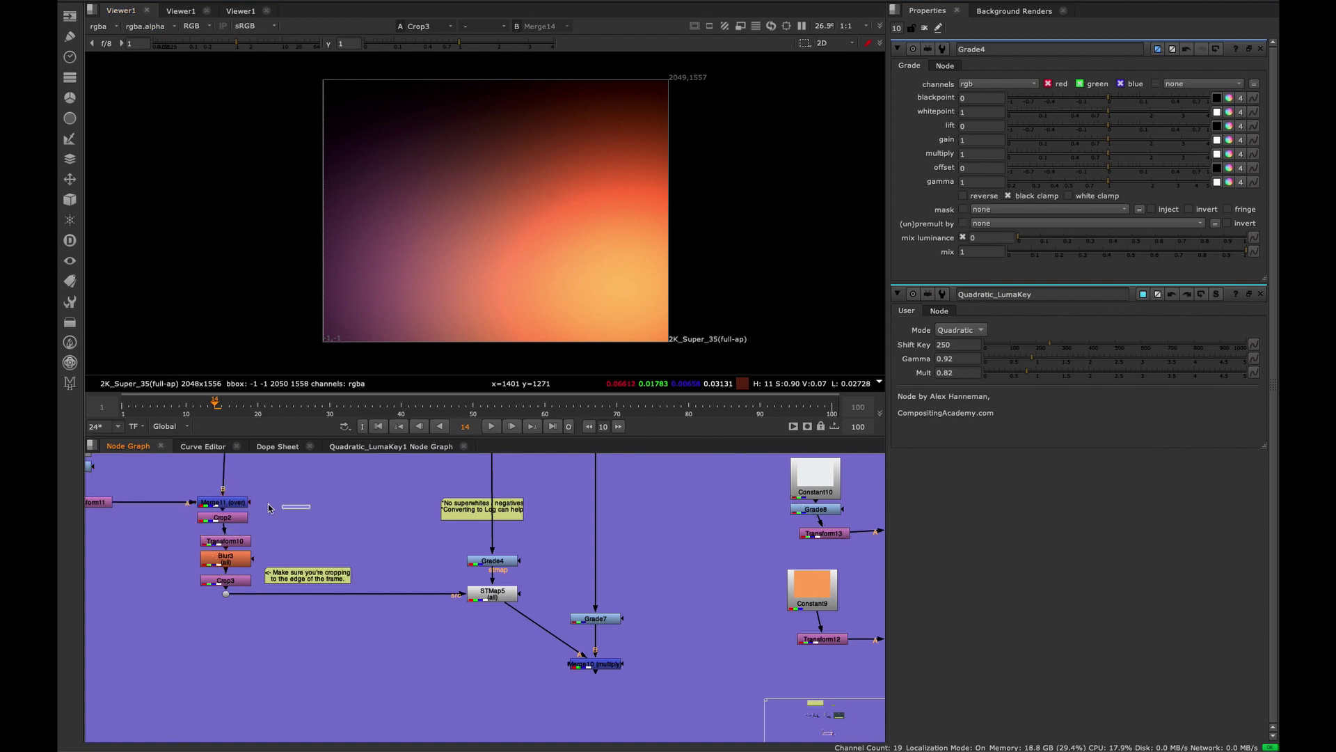
pyautogui.press('1')
pyautogui.moveTo(532, 576); pyautogui.dragTo(391, 633)
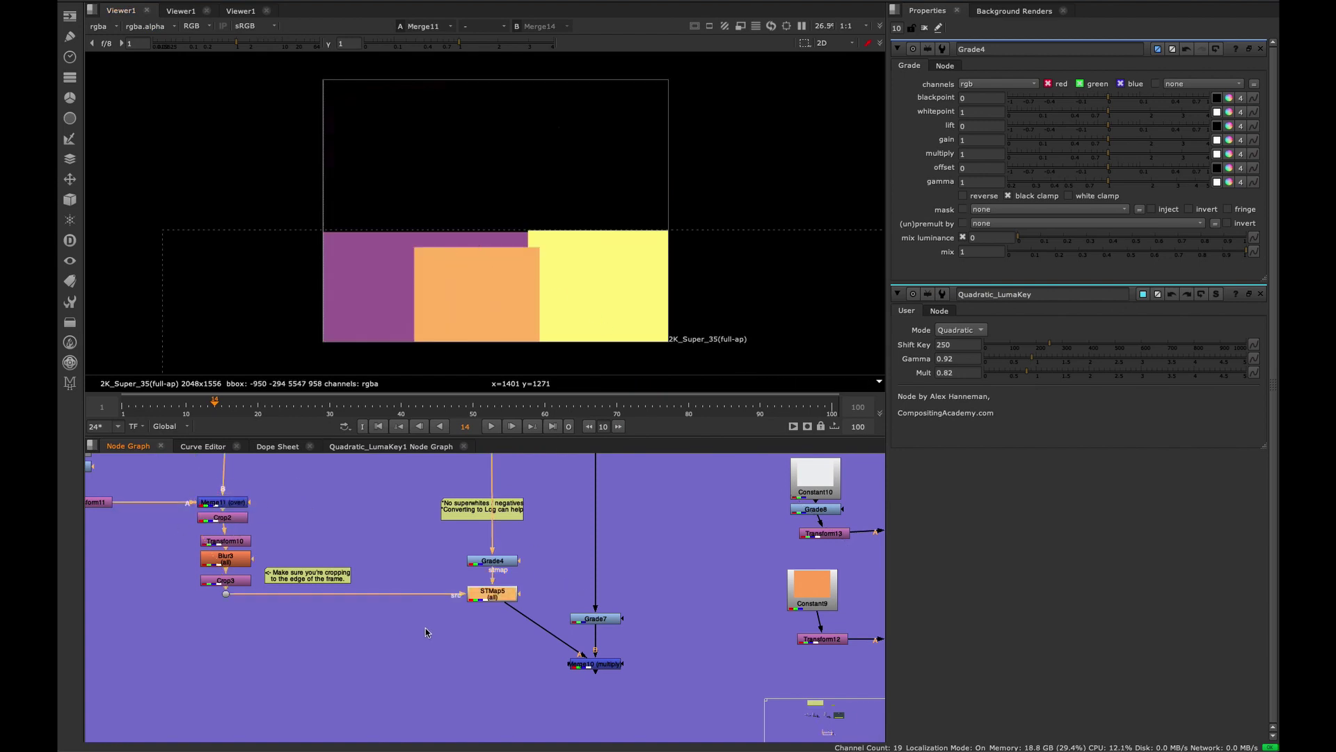
# - View STMap5's output, switch to STMap6's output, and inspect the water around the paddleboarder close up
pyautogui.press('1')
pyautogui.moveTo(752, 630); pyautogui.dragTo(409, 539, button='middle')
pyautogui.click(624, 633)
pyautogui.press('1')
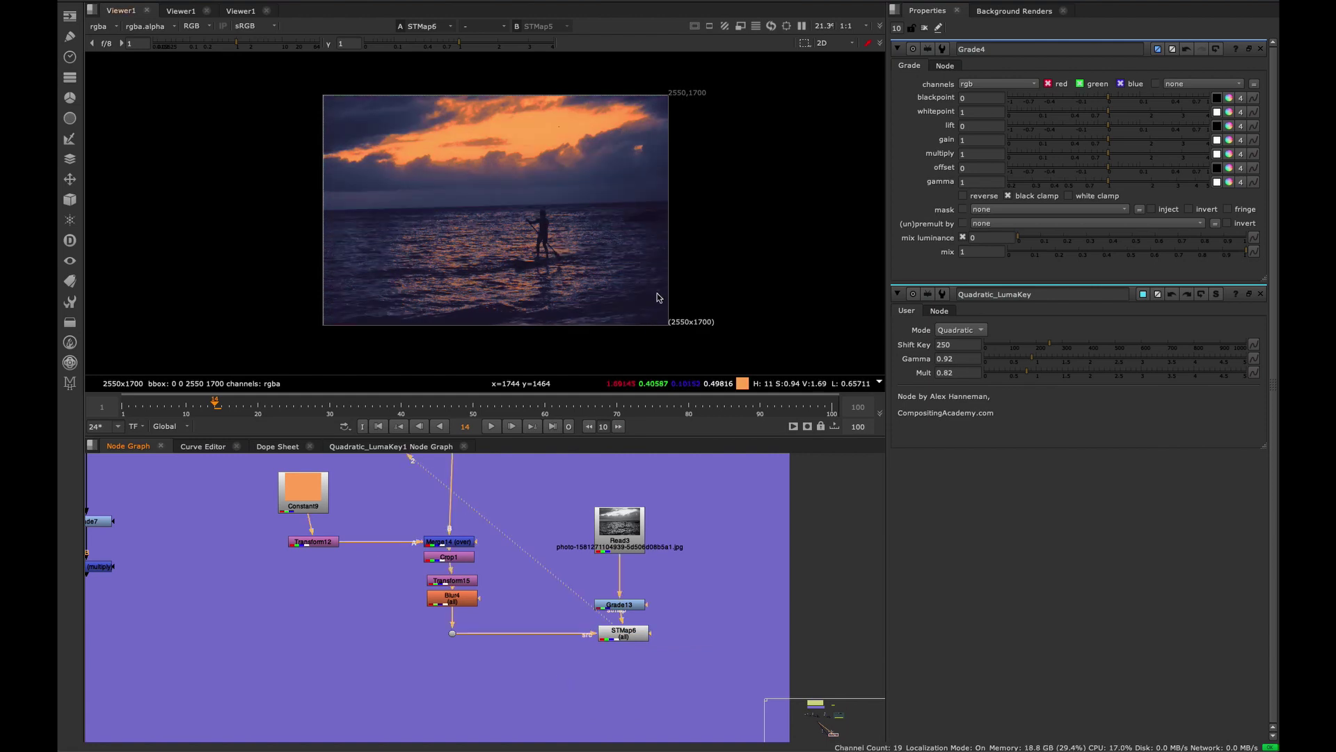
pyautogui.scroll(5, 643, 310)
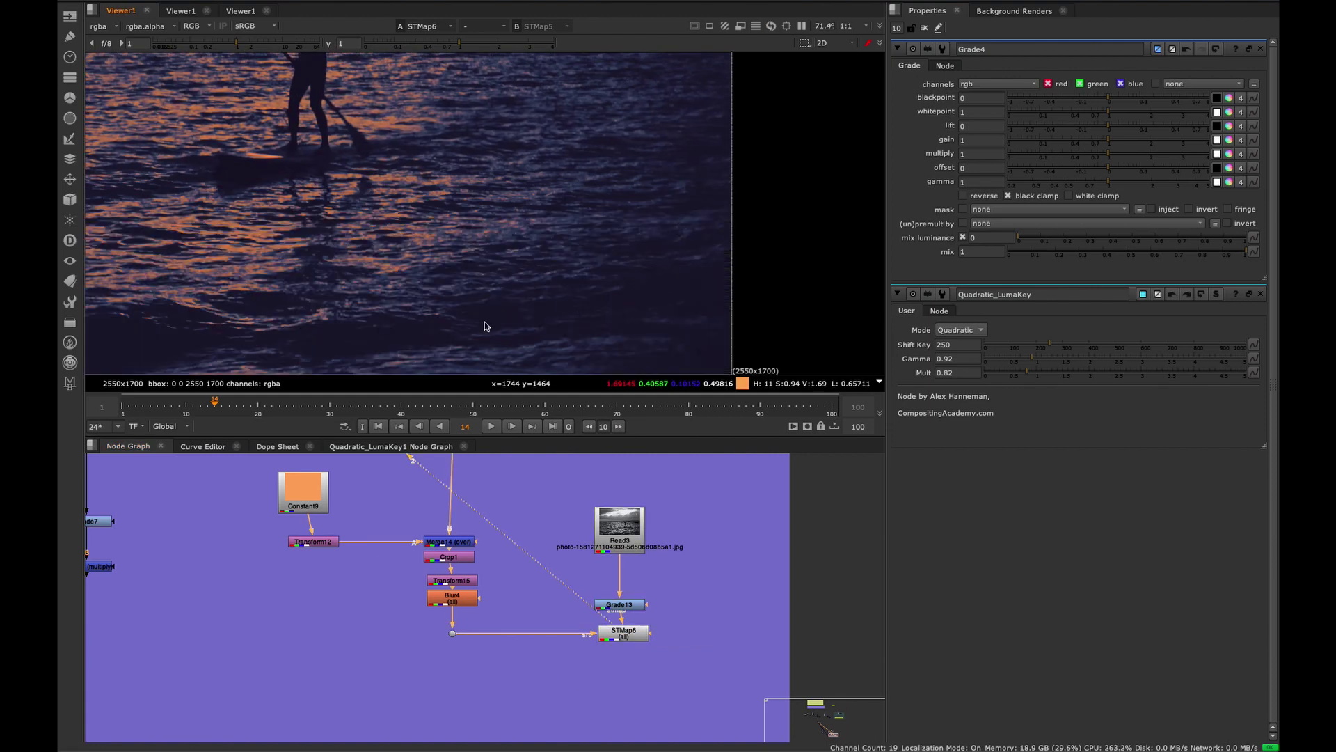
pyautogui.scroll(-4, 490, 322)
# - Test shifting Transform15's horizontal translate while viewing STMap6, and return it to 200
pyautogui.moveTo(508, 510); pyautogui.dragTo(458, 536, button='middle')
pyautogui.doubleClick(393, 607)
pyautogui.press('1')
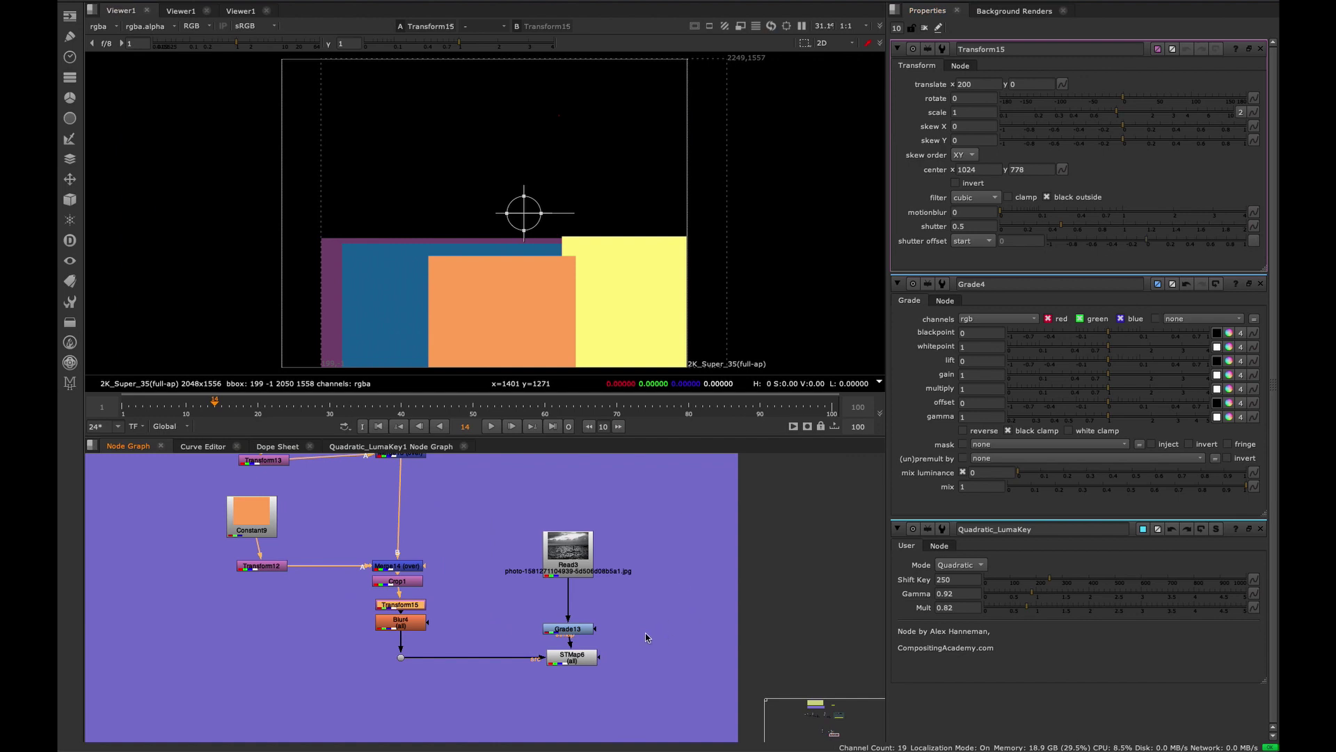
pyautogui.click(582, 657)
pyautogui.press('1')
pyautogui.press('Down')
pyautogui.press('Down')
pyautogui.press('Up')
pyautogui.press('Up')
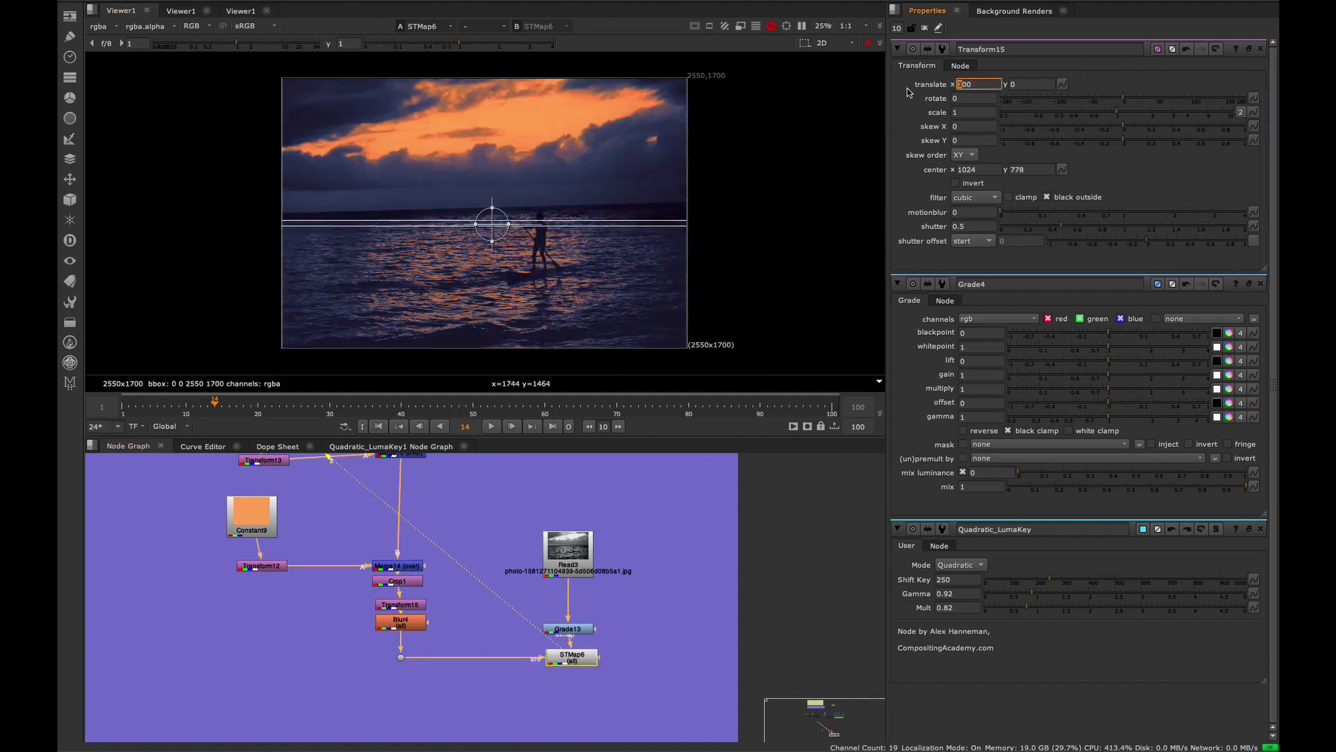
# - View STMap5's re-mapped output in the Read2 setup and examine it in the full frame
pyautogui.press('space')
pyautogui.moveTo(661, 540); pyautogui.dragTo(611, 446, button='middle')
pyautogui.click(521, 564)
pyautogui.press('space')
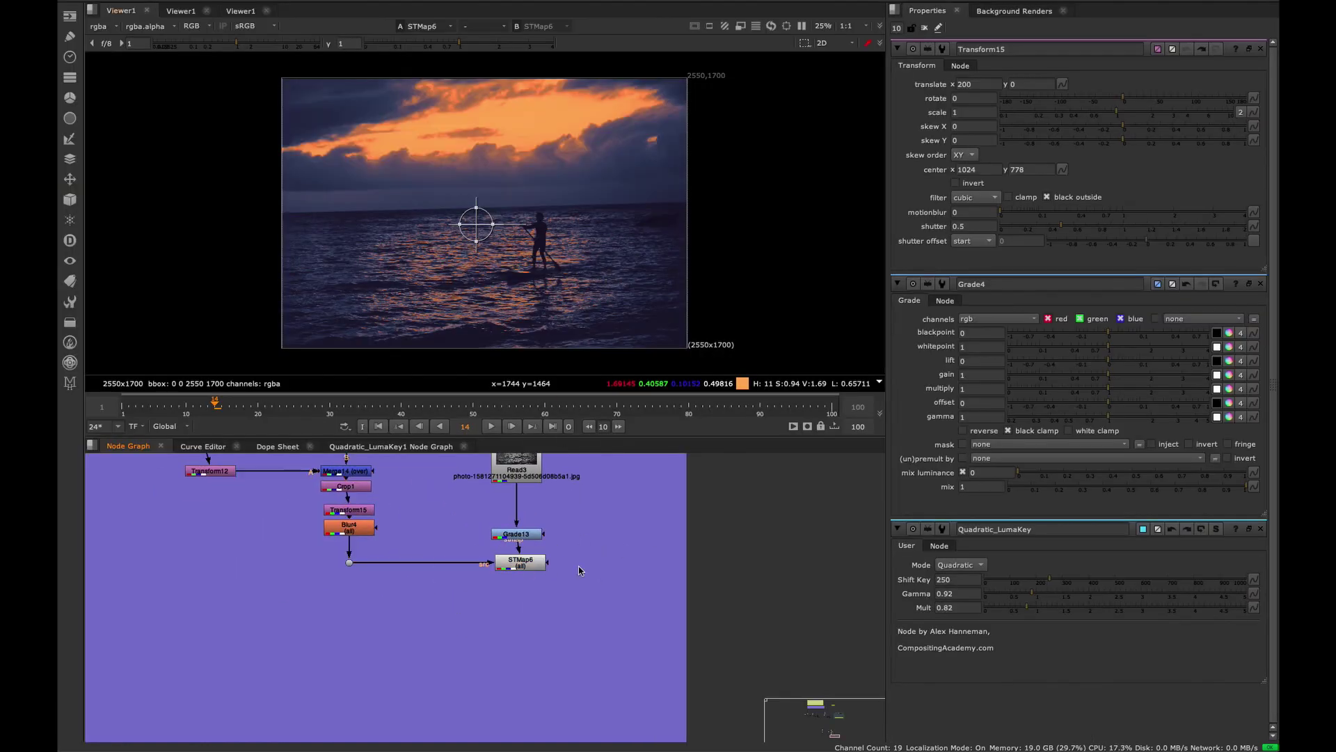
pyautogui.moveTo(408, 531); pyautogui.dragTo(941, 602, button='middle')
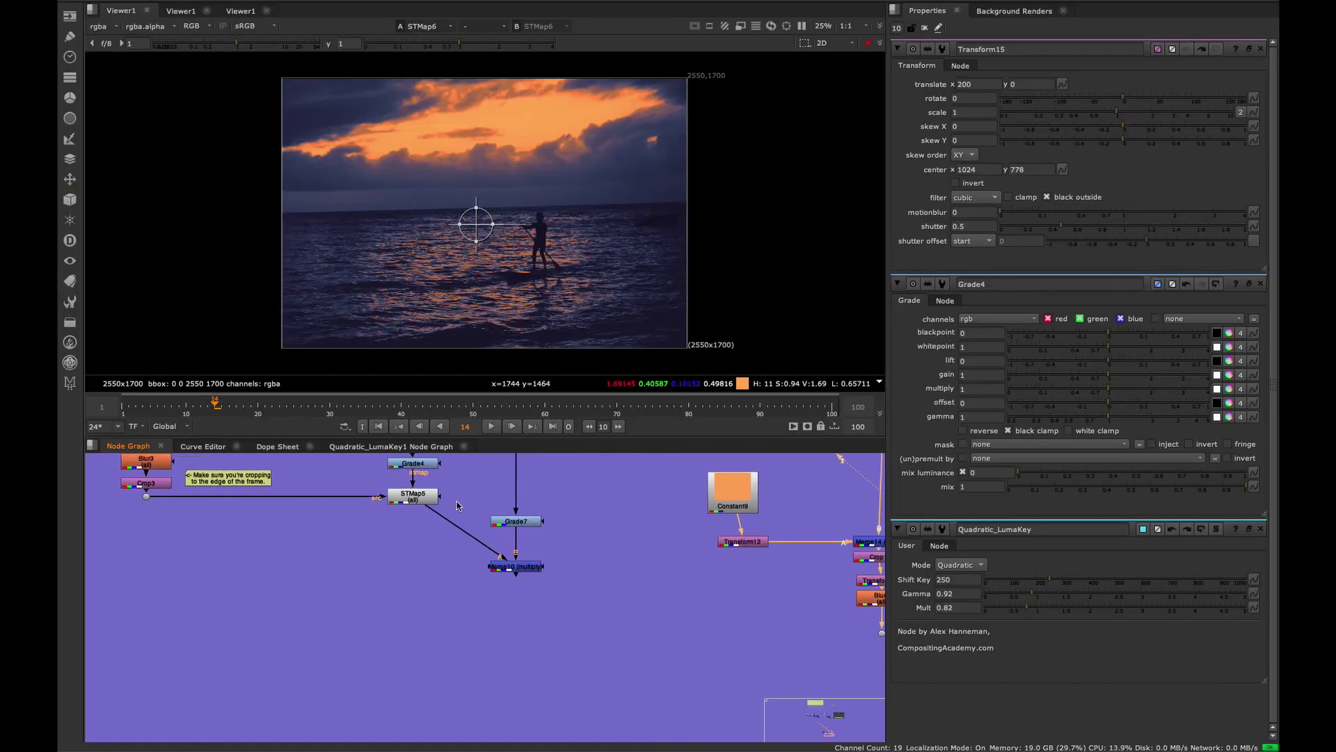
pyautogui.click(399, 501)
pyautogui.press('1')
pyautogui.moveTo(689, 122); pyautogui.dragTo(338, 326)
pyautogui.moveTo(554, 169); pyautogui.dragTo(545, 188, button='middle')
pyautogui.scroll(-2, 546, 195)
pyautogui.press('f')
# - View the output of the Merge10 multiply, followed by the original image coming from Read2
pyautogui.moveTo(603, 585); pyautogui.dragTo(473, 532)
pyautogui.moveTo(481, 478); pyautogui.dragTo(463, 590, button='middle')
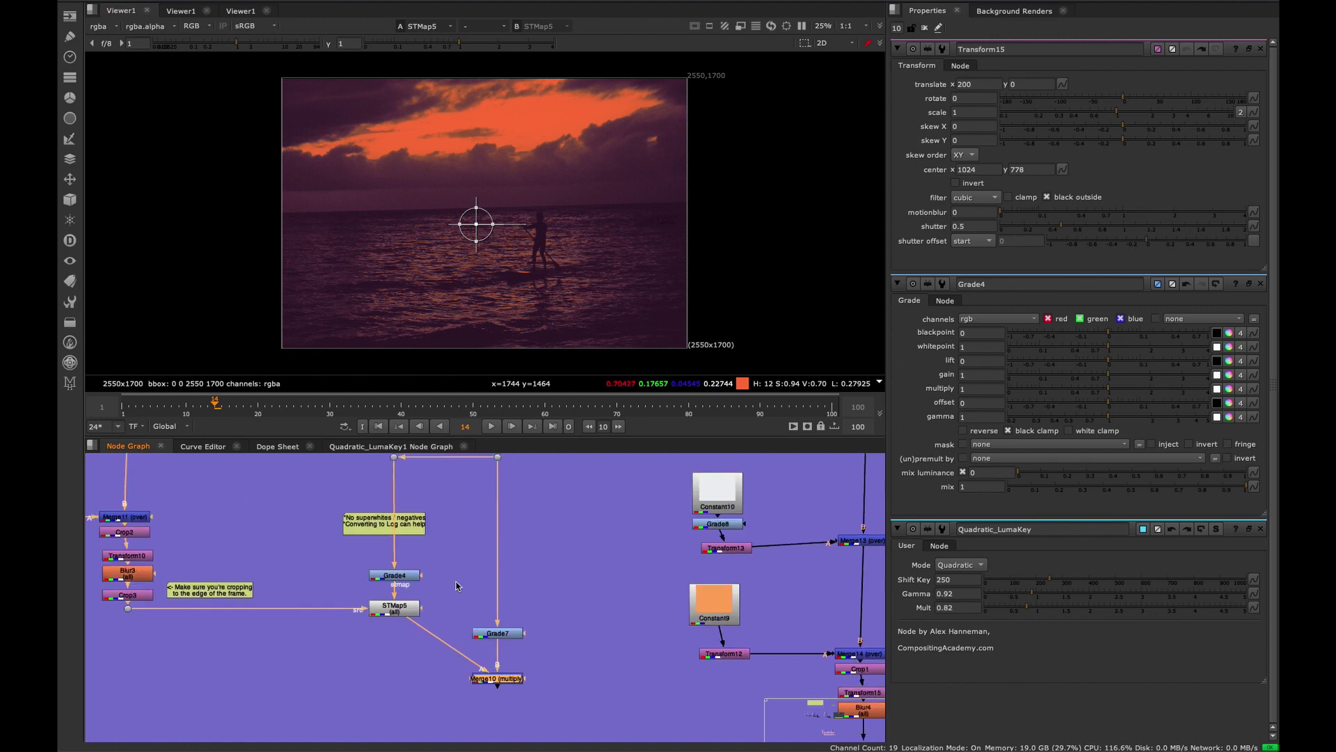
pyautogui.press('1')
pyautogui.moveTo(538, 649); pyautogui.dragTo(429, 620, button='middle')
pyautogui.press('space')
pyautogui.click(418, 435)
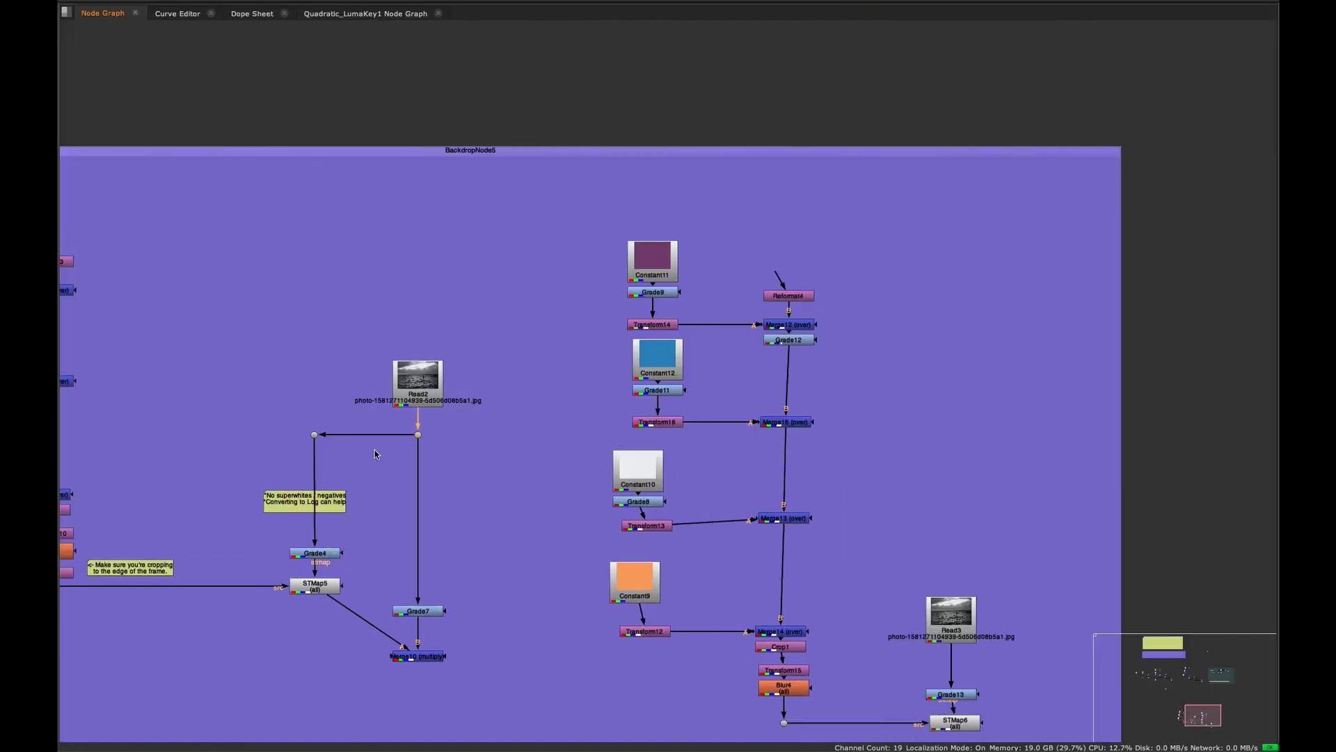
pyautogui.press('space')
pyautogui.press('1')
# - Compare STMap5's re-mapped output with the Merge10 multiply result in the viewer
pyautogui.moveTo(401, 518); pyautogui.dragTo(485, 483, button='middle')
pyautogui.click(502, 617)
pyautogui.press('1')
pyautogui.click(408, 553)
pyautogui.press('1')
pyautogui.click(494, 618)
pyautogui.press('2')
pyautogui.click(483, 639)
pyautogui.press('1')
pyautogui.press('2')
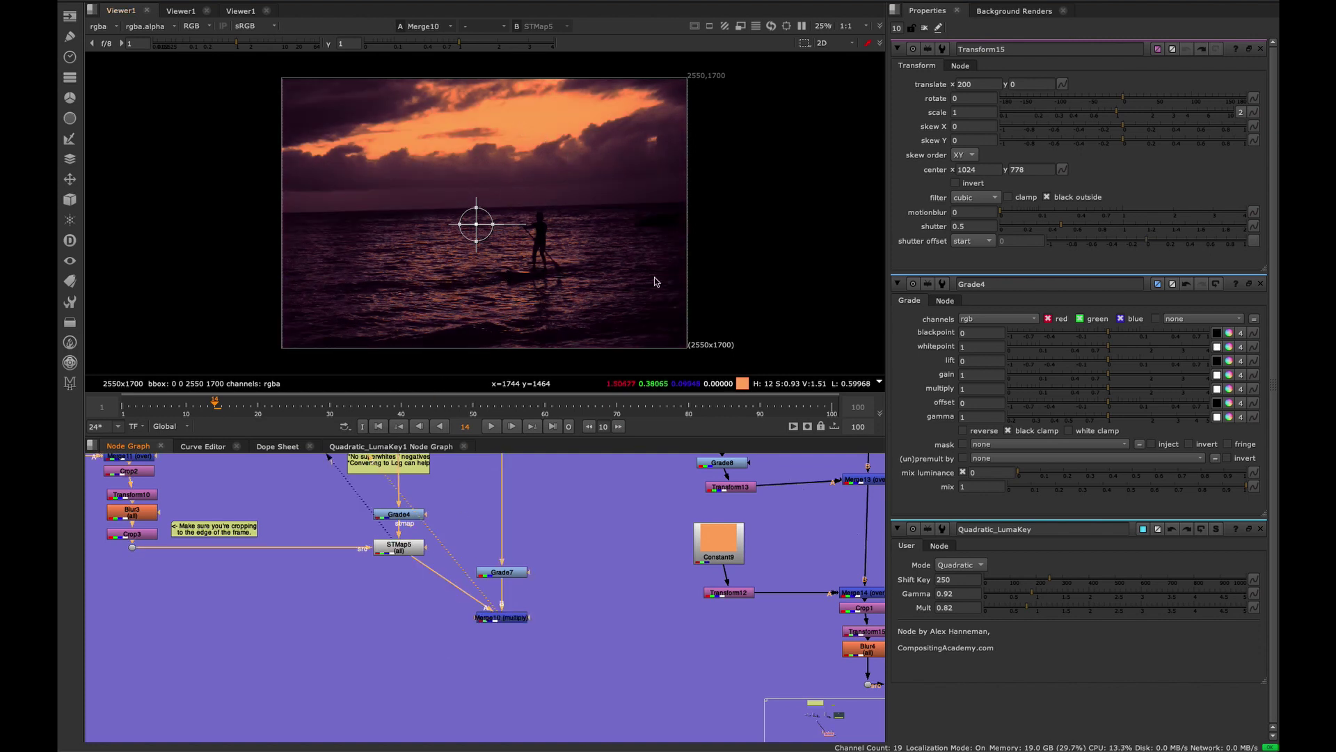
# - Close the Transform15, Grade4 and Quadratic_LumaKey properties and show an overview of all the gradient re-mapping examples
pyautogui.click(1261, 48)
pyautogui.click(1260, 49)
pyautogui.click(1261, 49)
pyautogui.moveTo(445, 589); pyautogui.dragTo(361, 575, button='middle')
pyautogui.scroll(-5, 361, 575)
pyautogui.press('space')
pyautogui.scroll(-3, 653, 507)
pyautogui.moveTo(653, 307); pyautogui.dragTo(636, 496, button='middle')
pyautogui.scroll(-2, 636, 497)
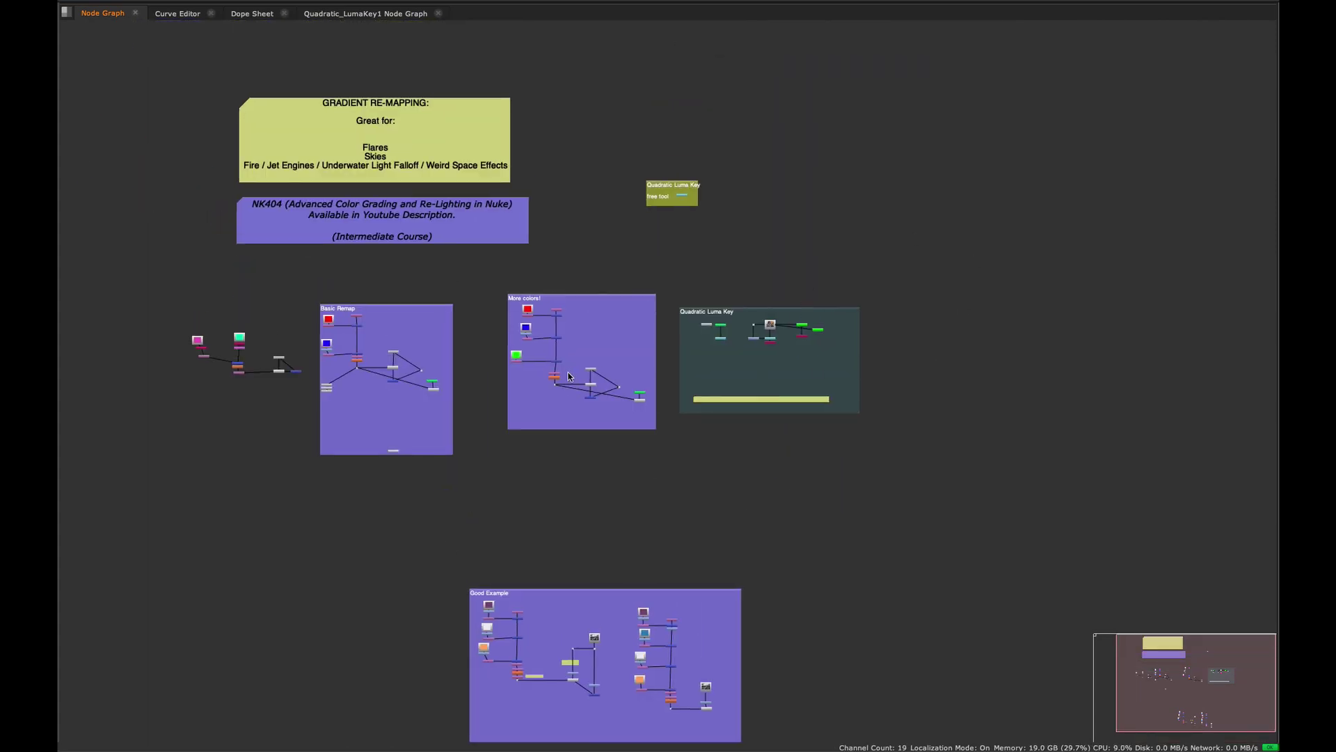